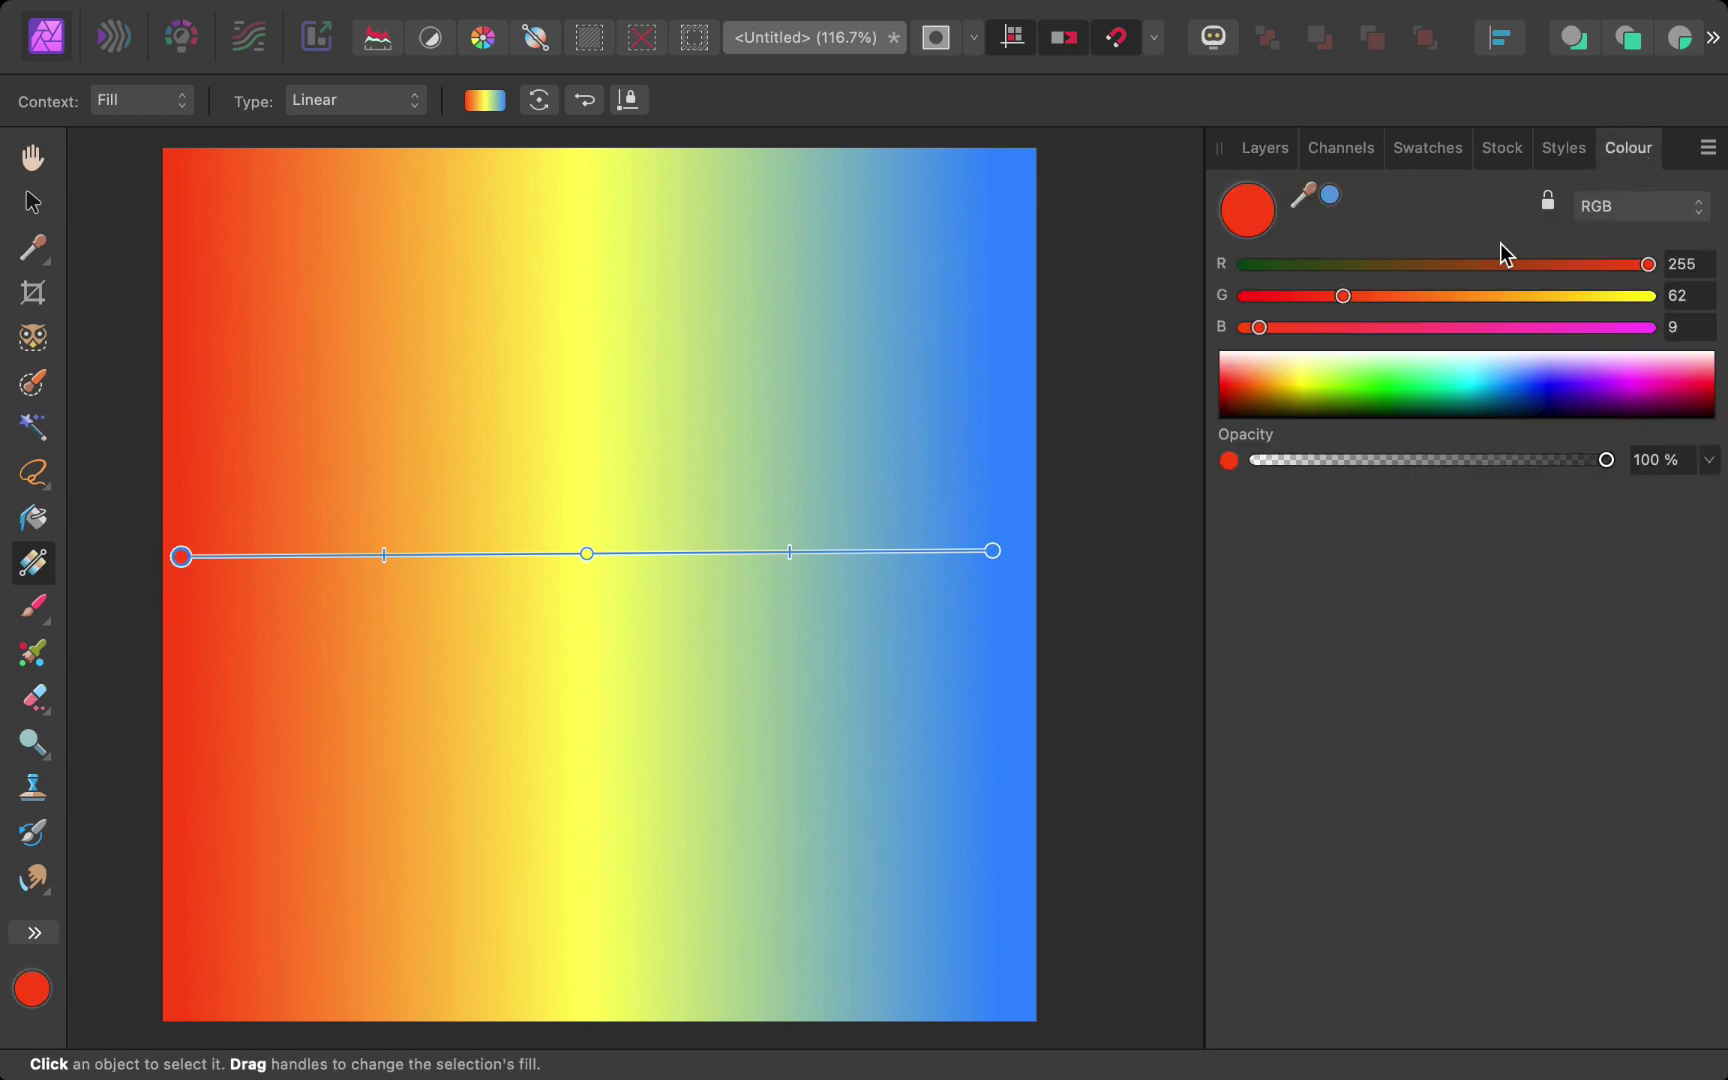
# Step: Recolour the square's gradient stops green, blue, yellow and orange, adding a fourth stop
pyautogui.click(1362, 382)
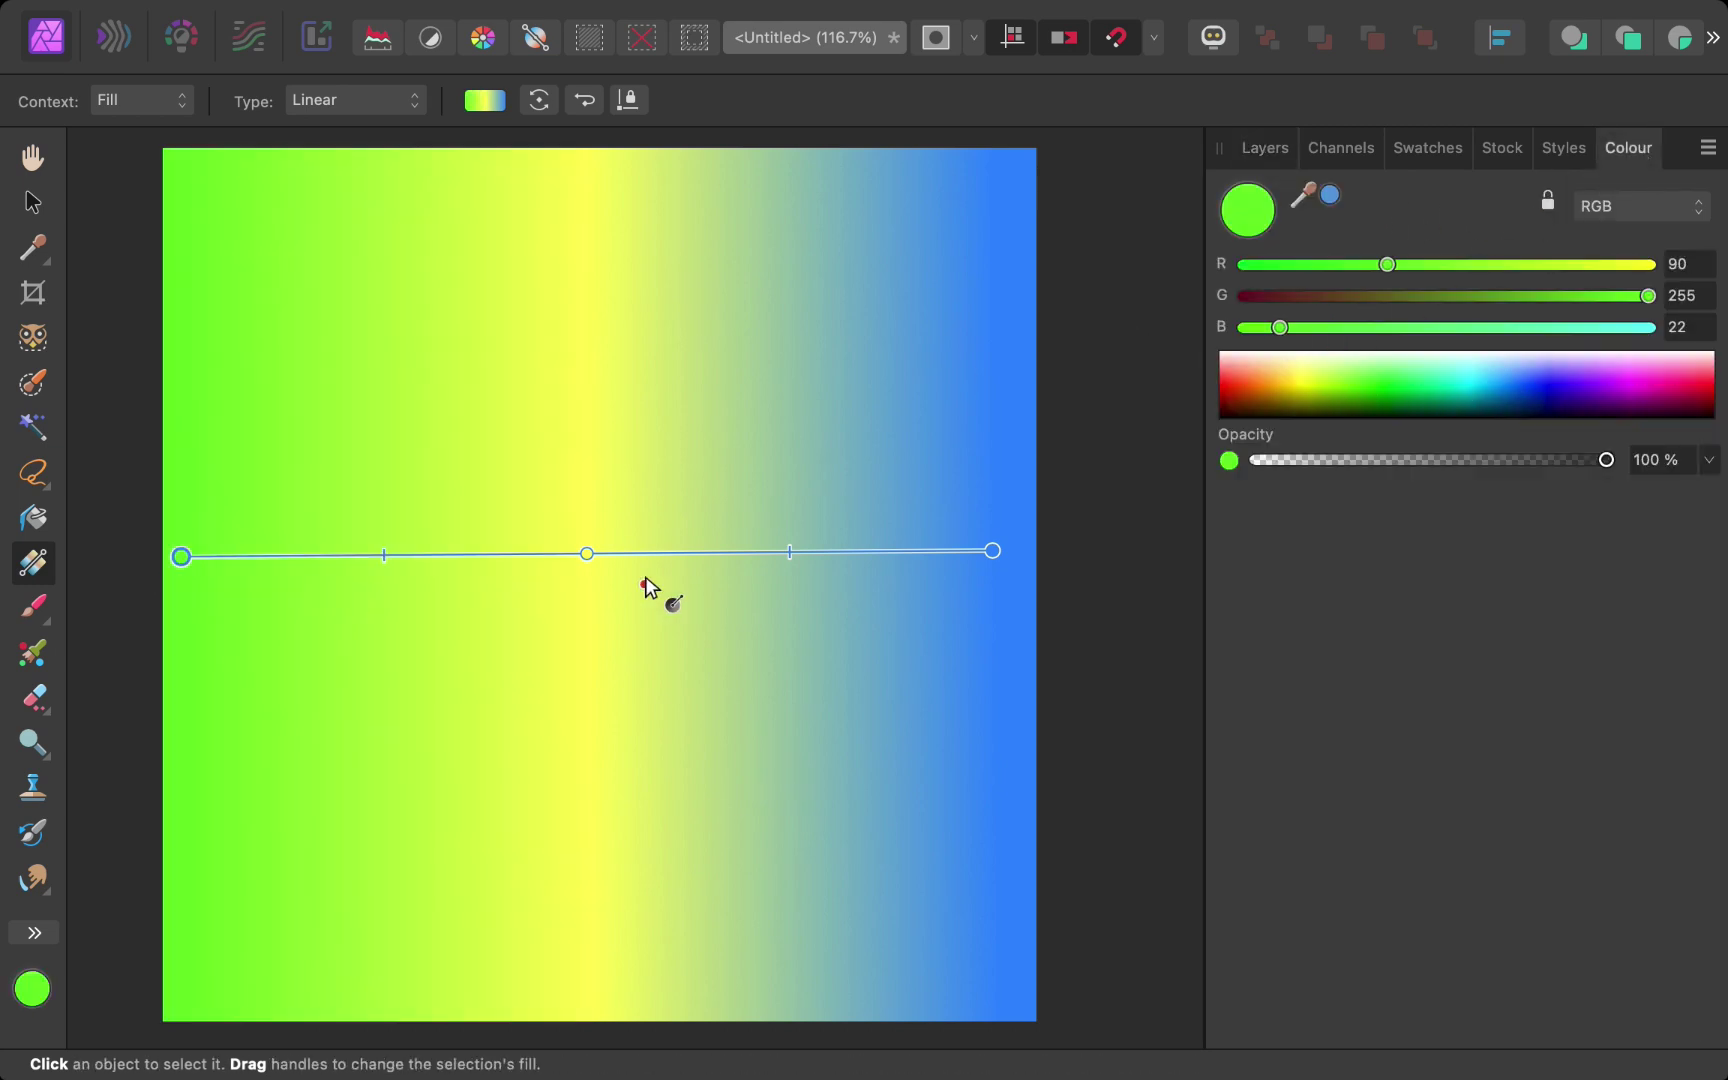
pyautogui.click(587, 553)
pyautogui.click(1549, 405)
pyautogui.click(992, 551)
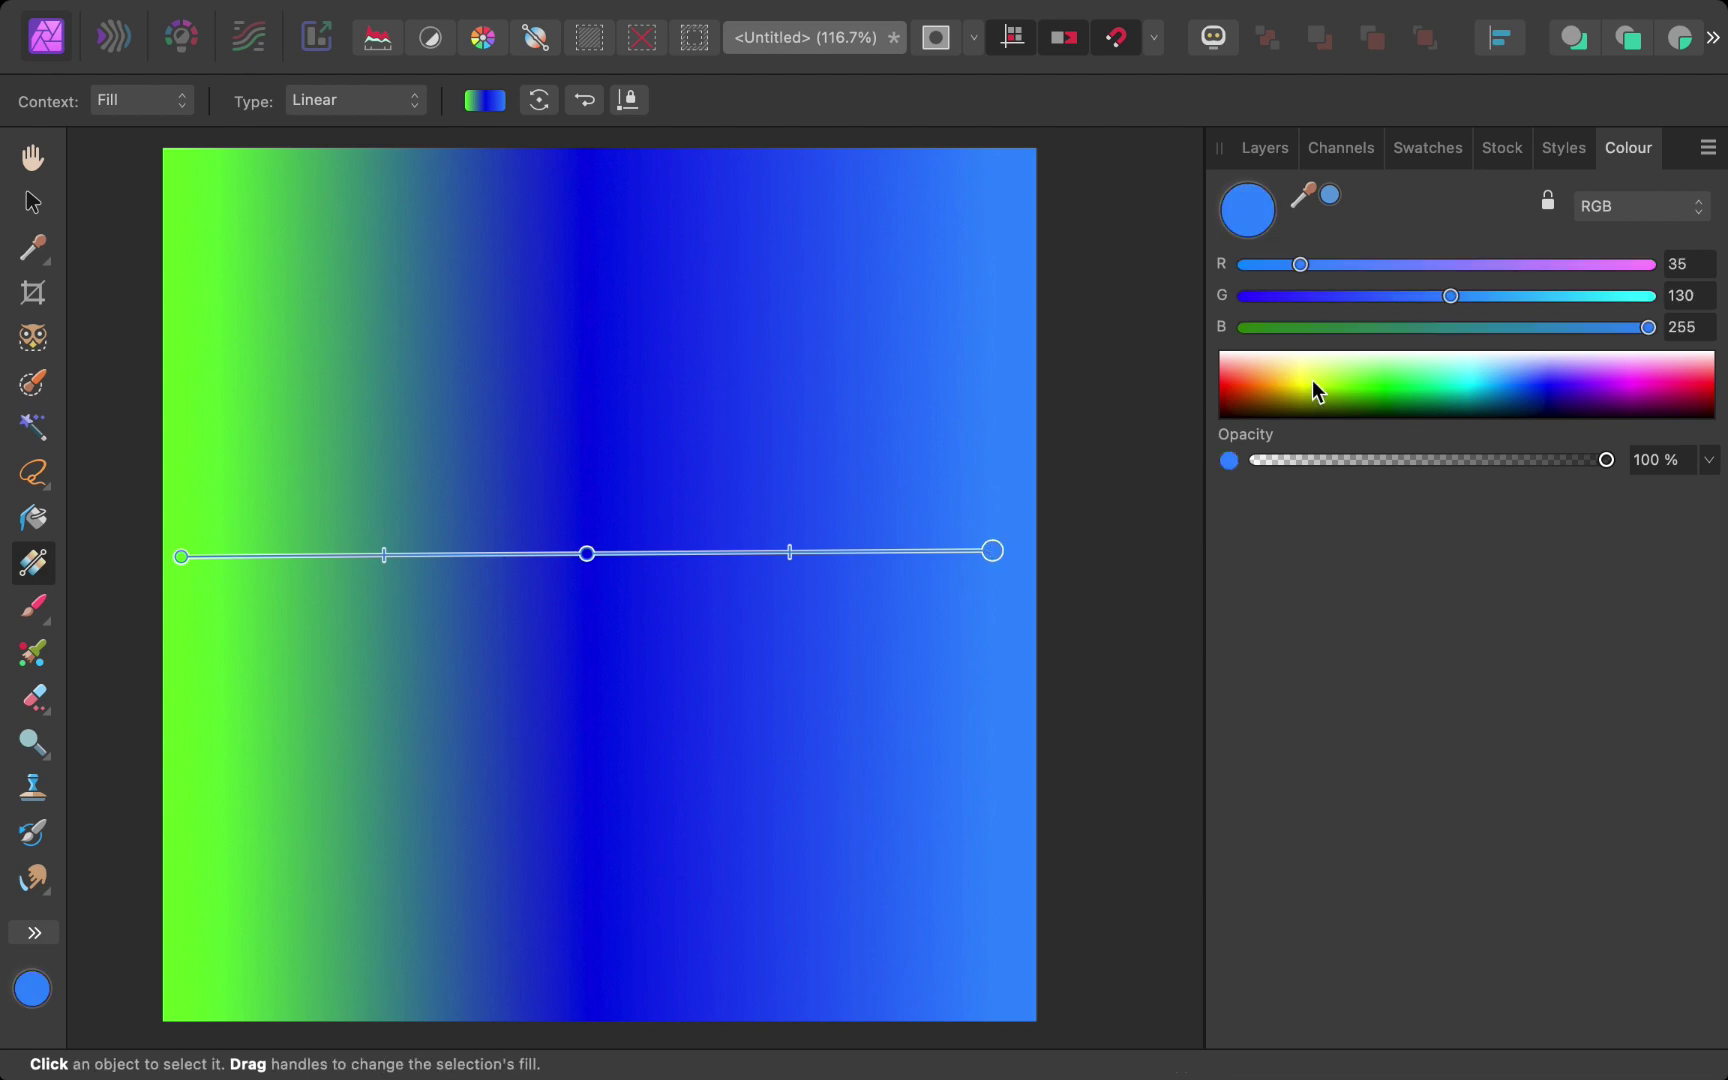
pyautogui.click(1256, 385)
pyautogui.click(790, 551)
pyautogui.click(1295, 376)
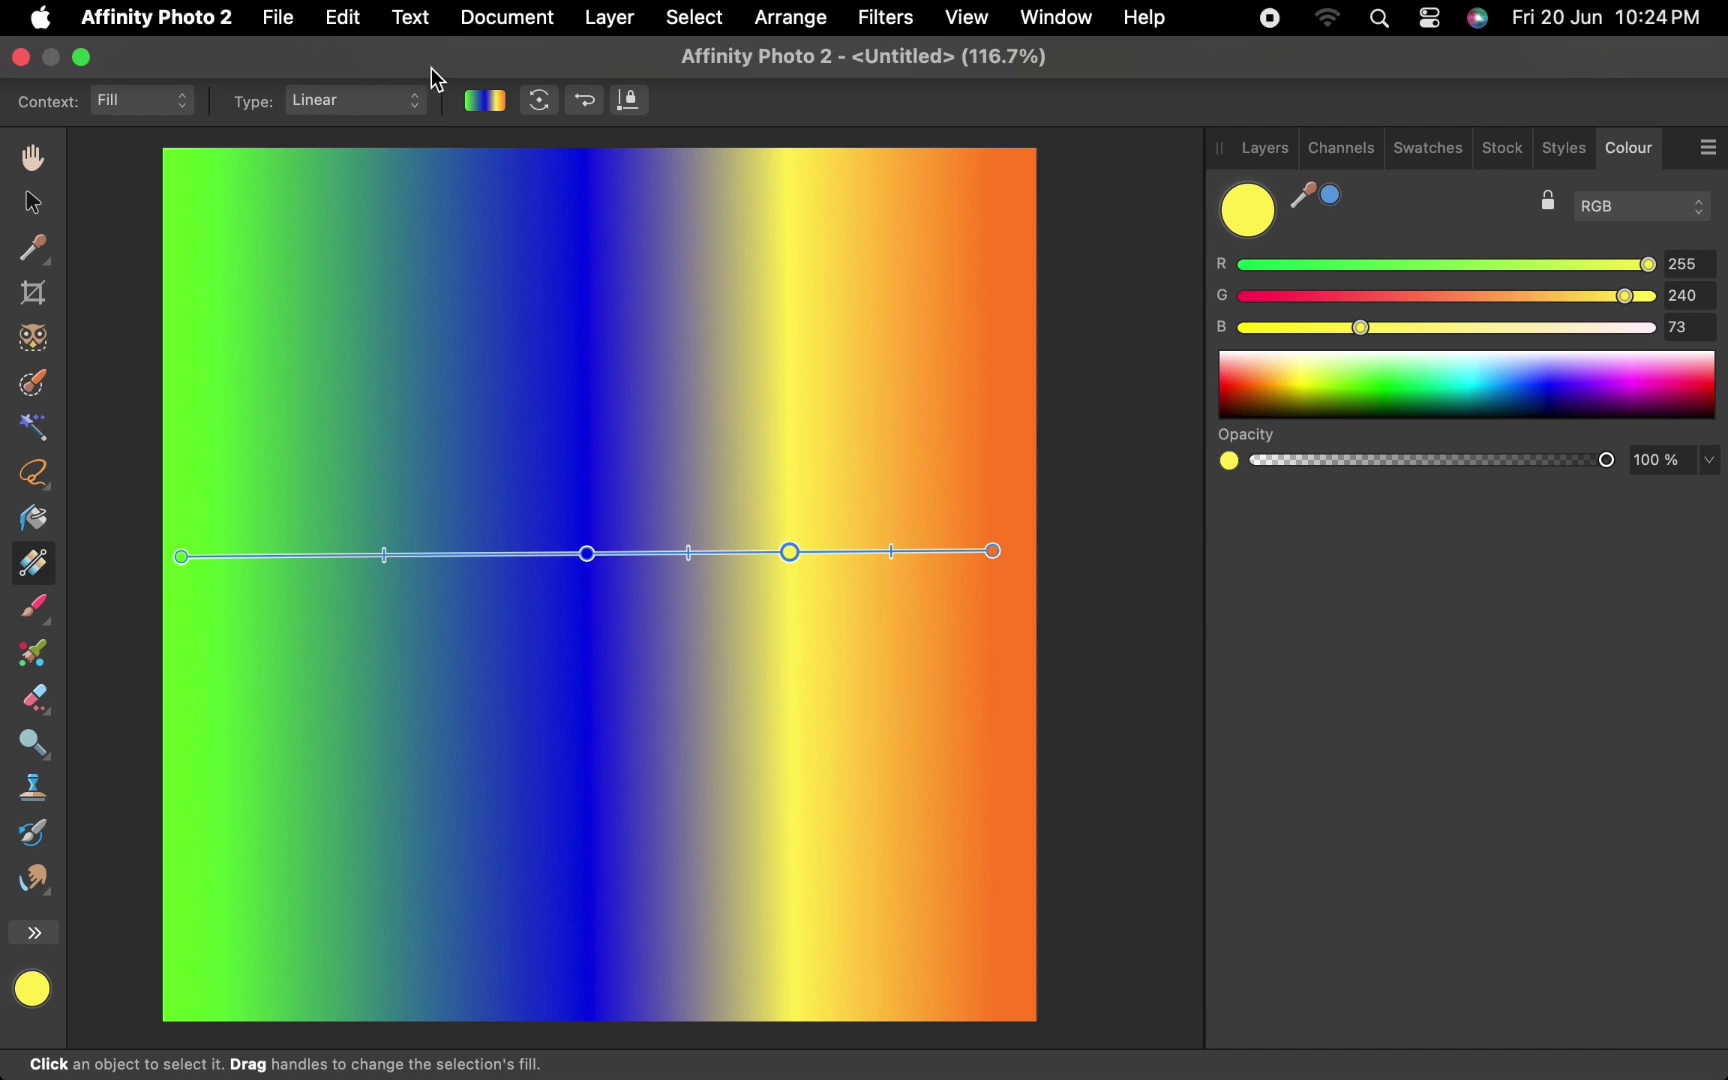
# Step: Try rotating the gradient to run vertically, then undo and close the gradient options
pyautogui.click(464, 101)
pyautogui.click(580, 101)
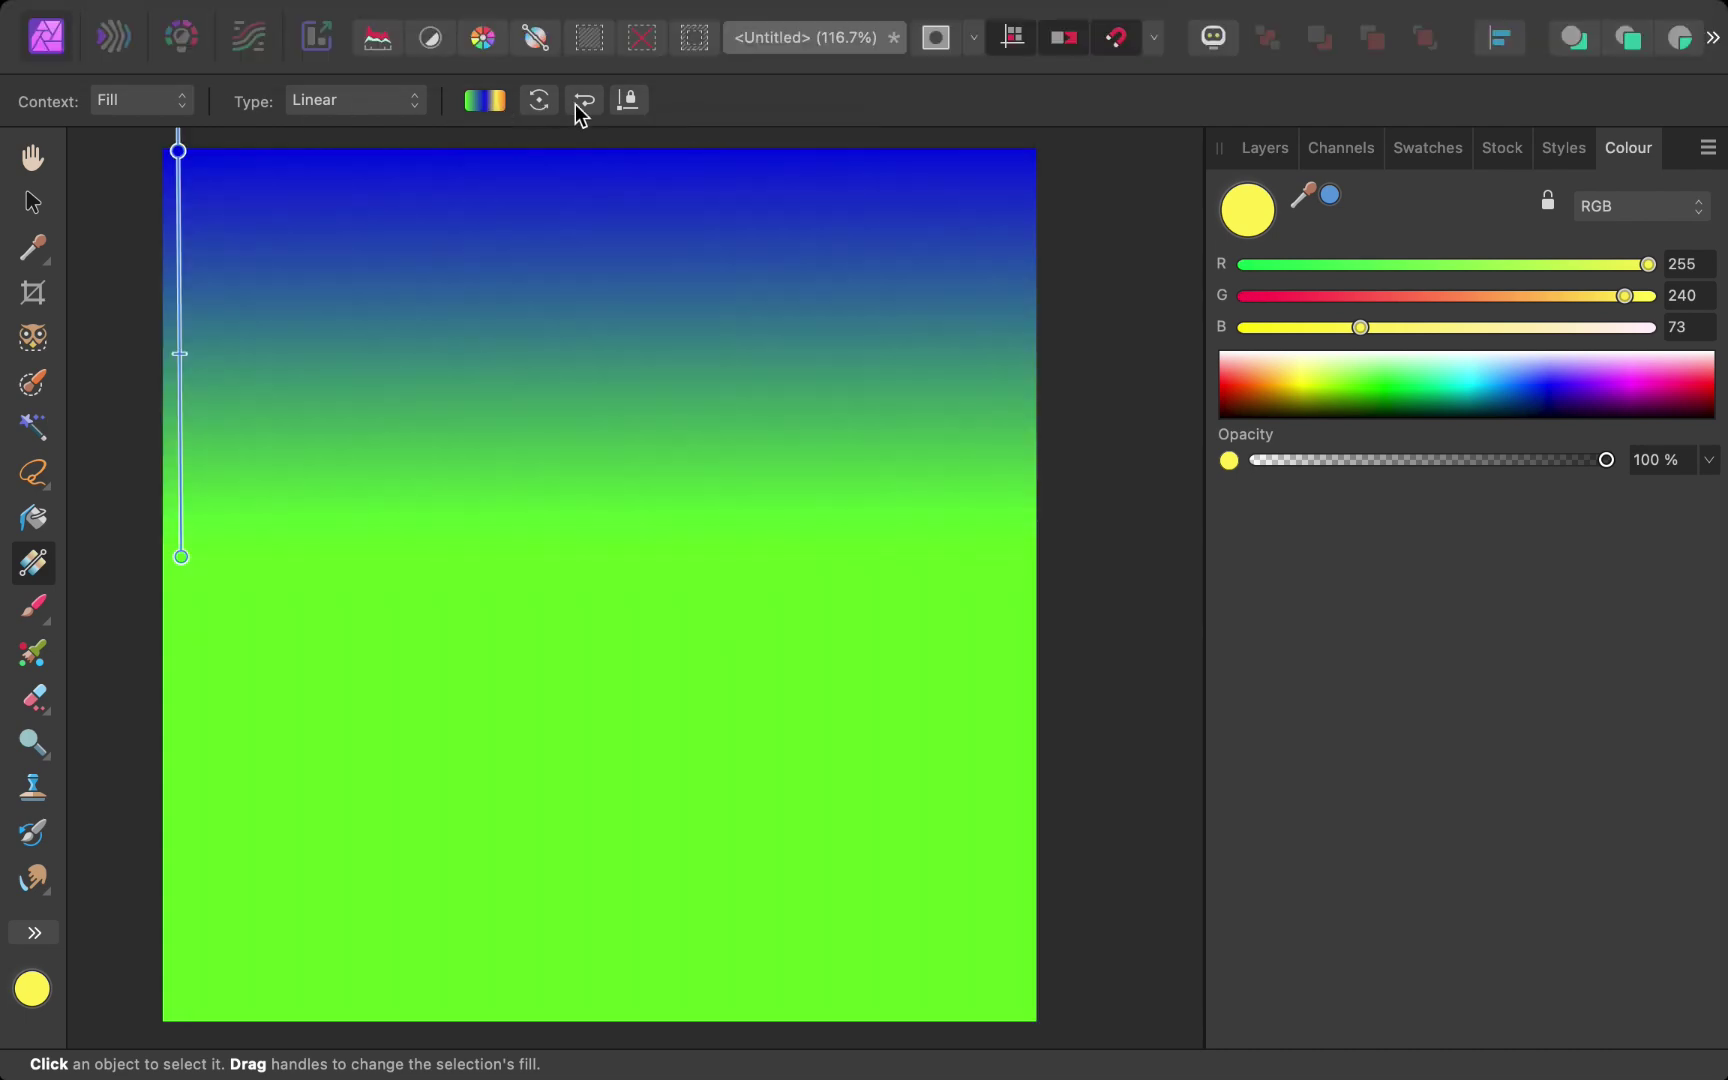
pyautogui.press('super+z')
pyautogui.click(488, 102)
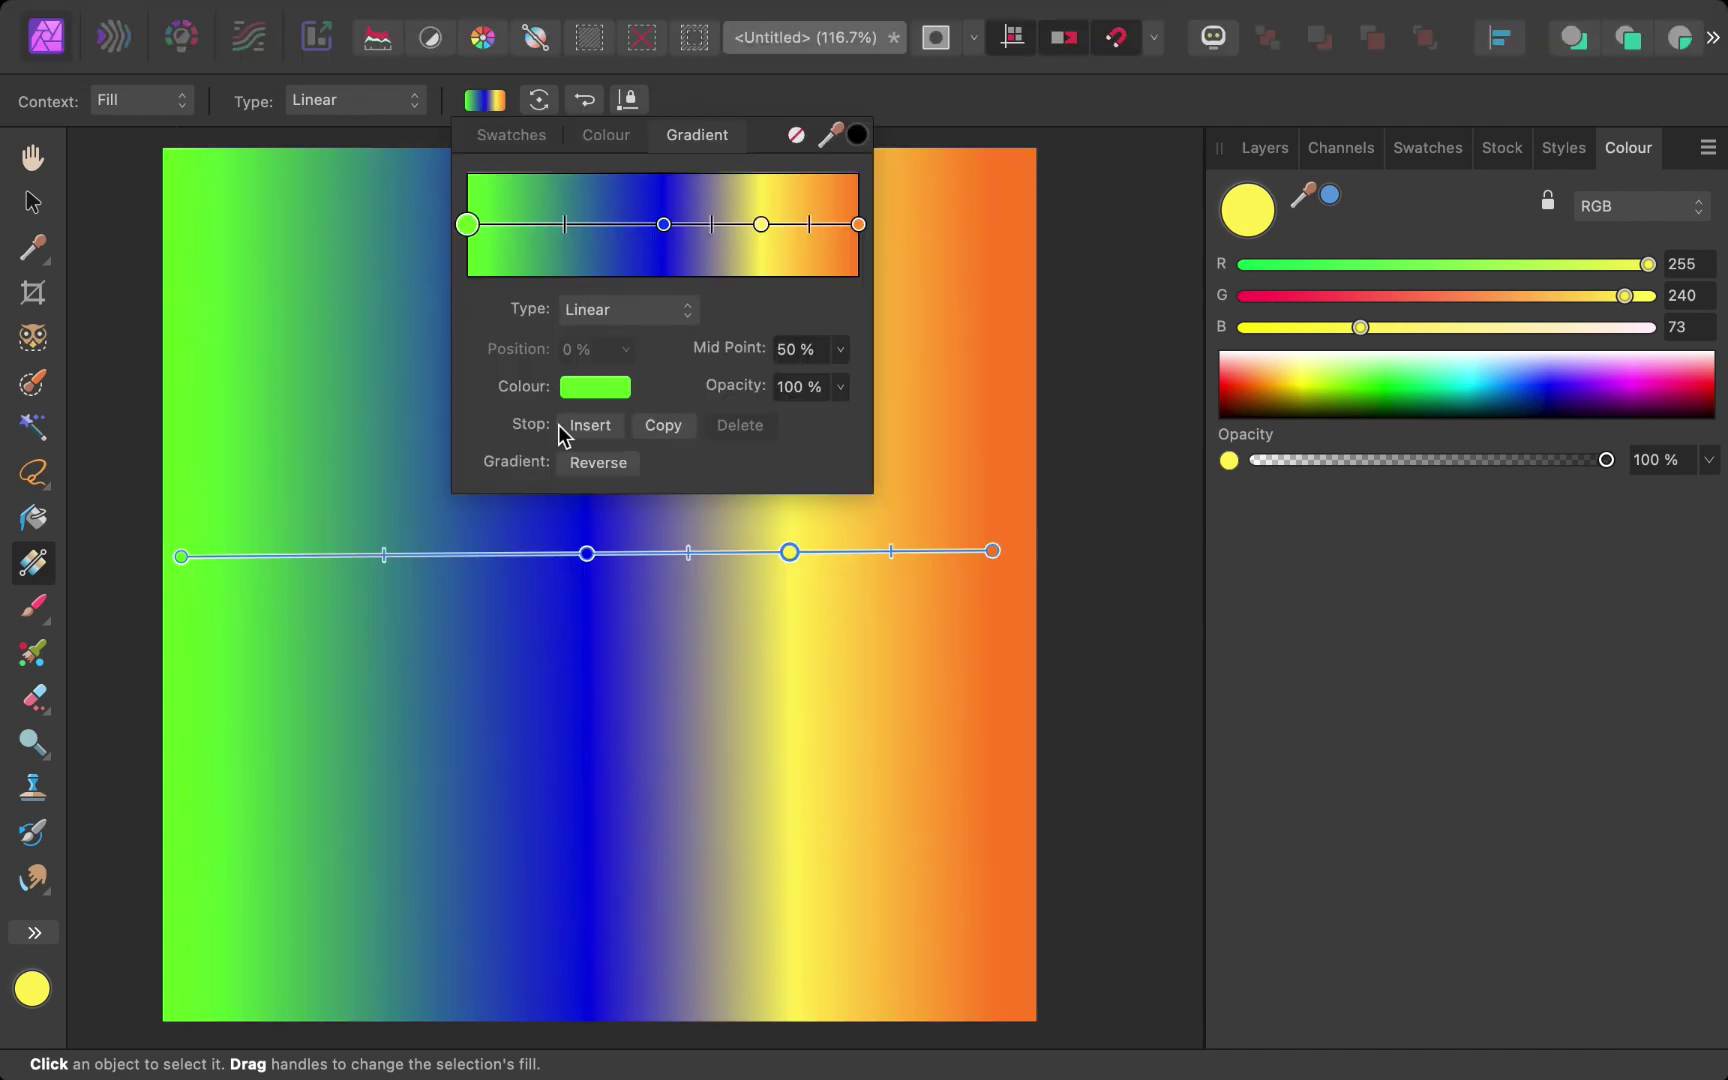
pyautogui.click(1150, 503)
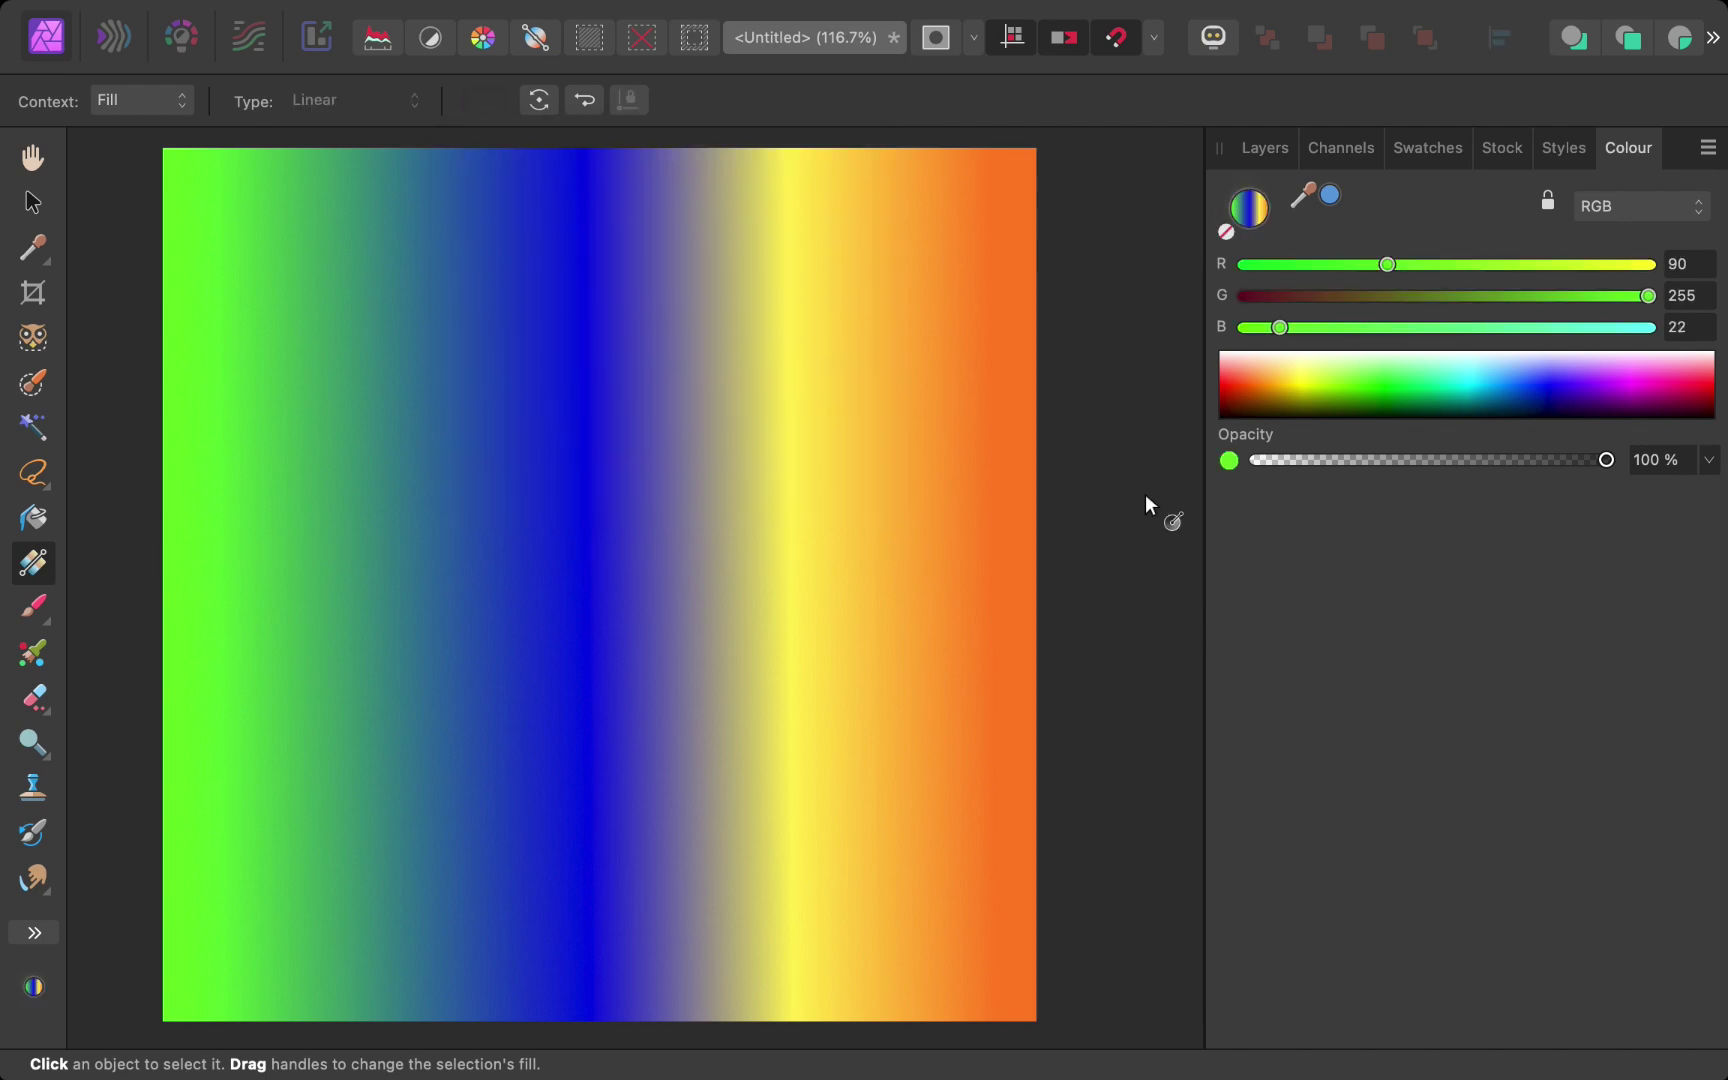
# Step: Draw a circle near the page centre and give it a white-to-black linear gradient
pyautogui.click(150, 14)
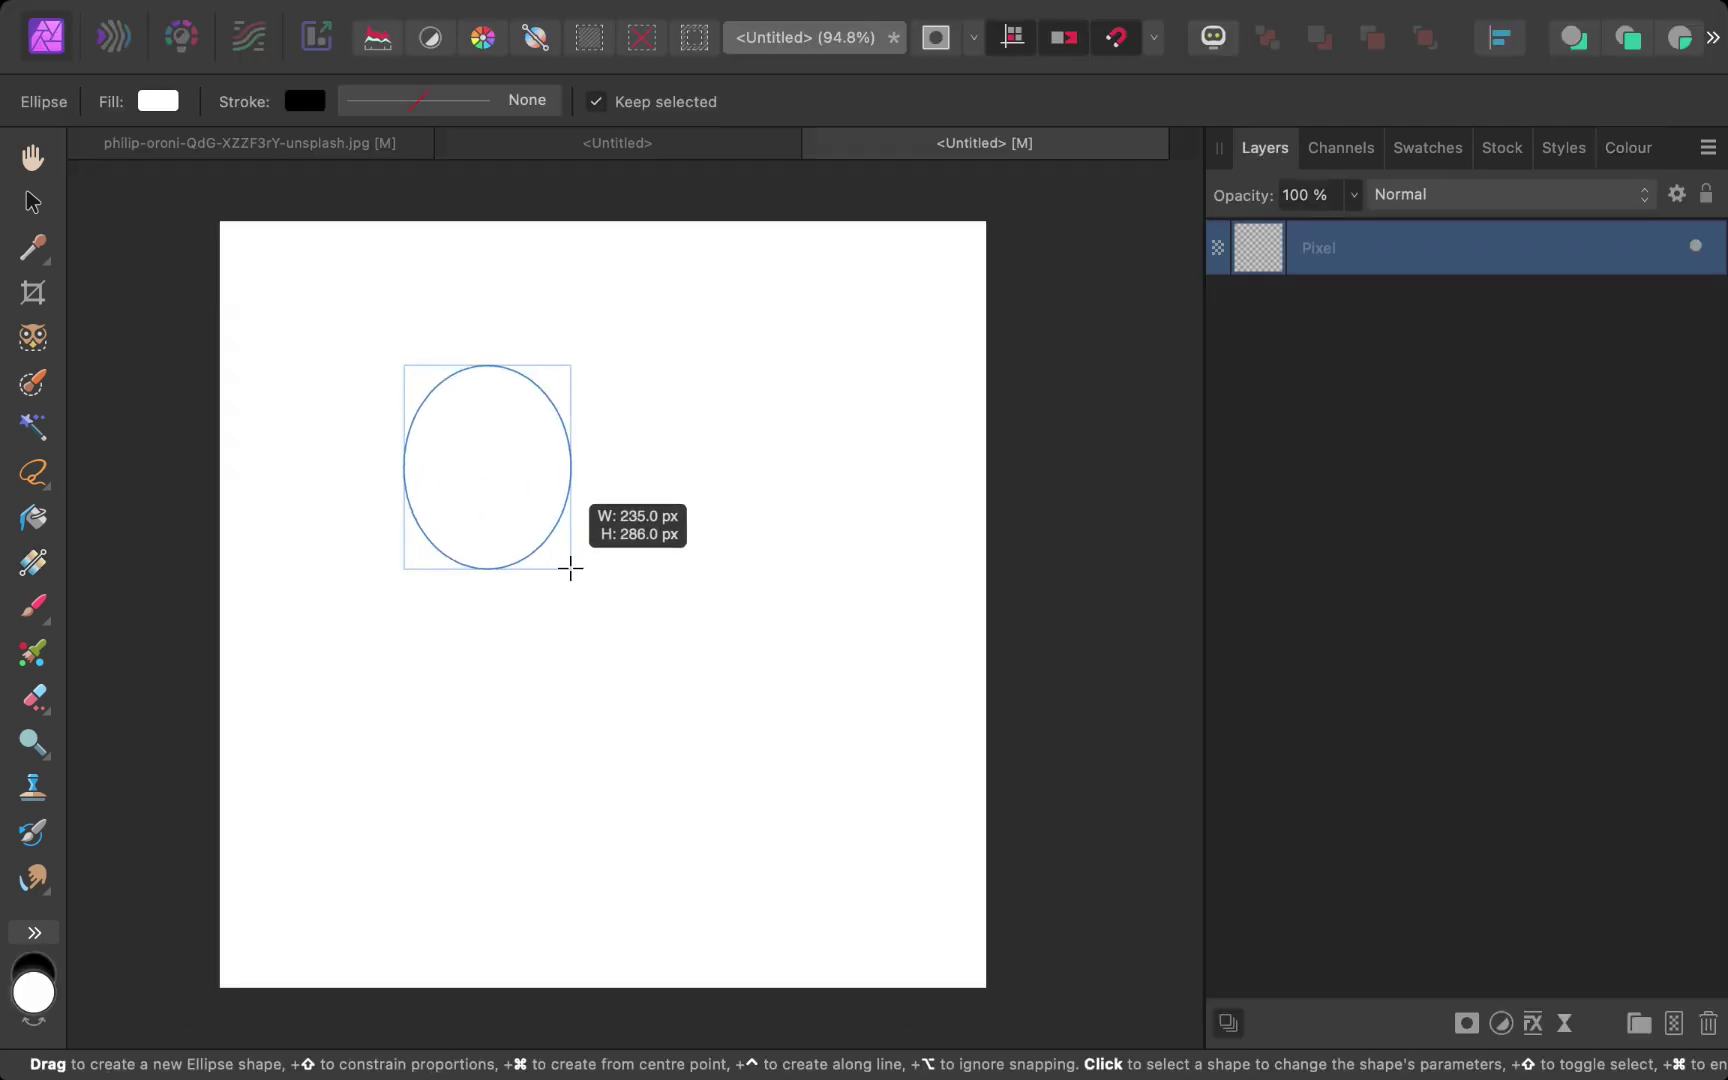
pyautogui.moveTo(570, 568); pyautogui.dragTo(773, 717)
pyautogui.click(33, 563)
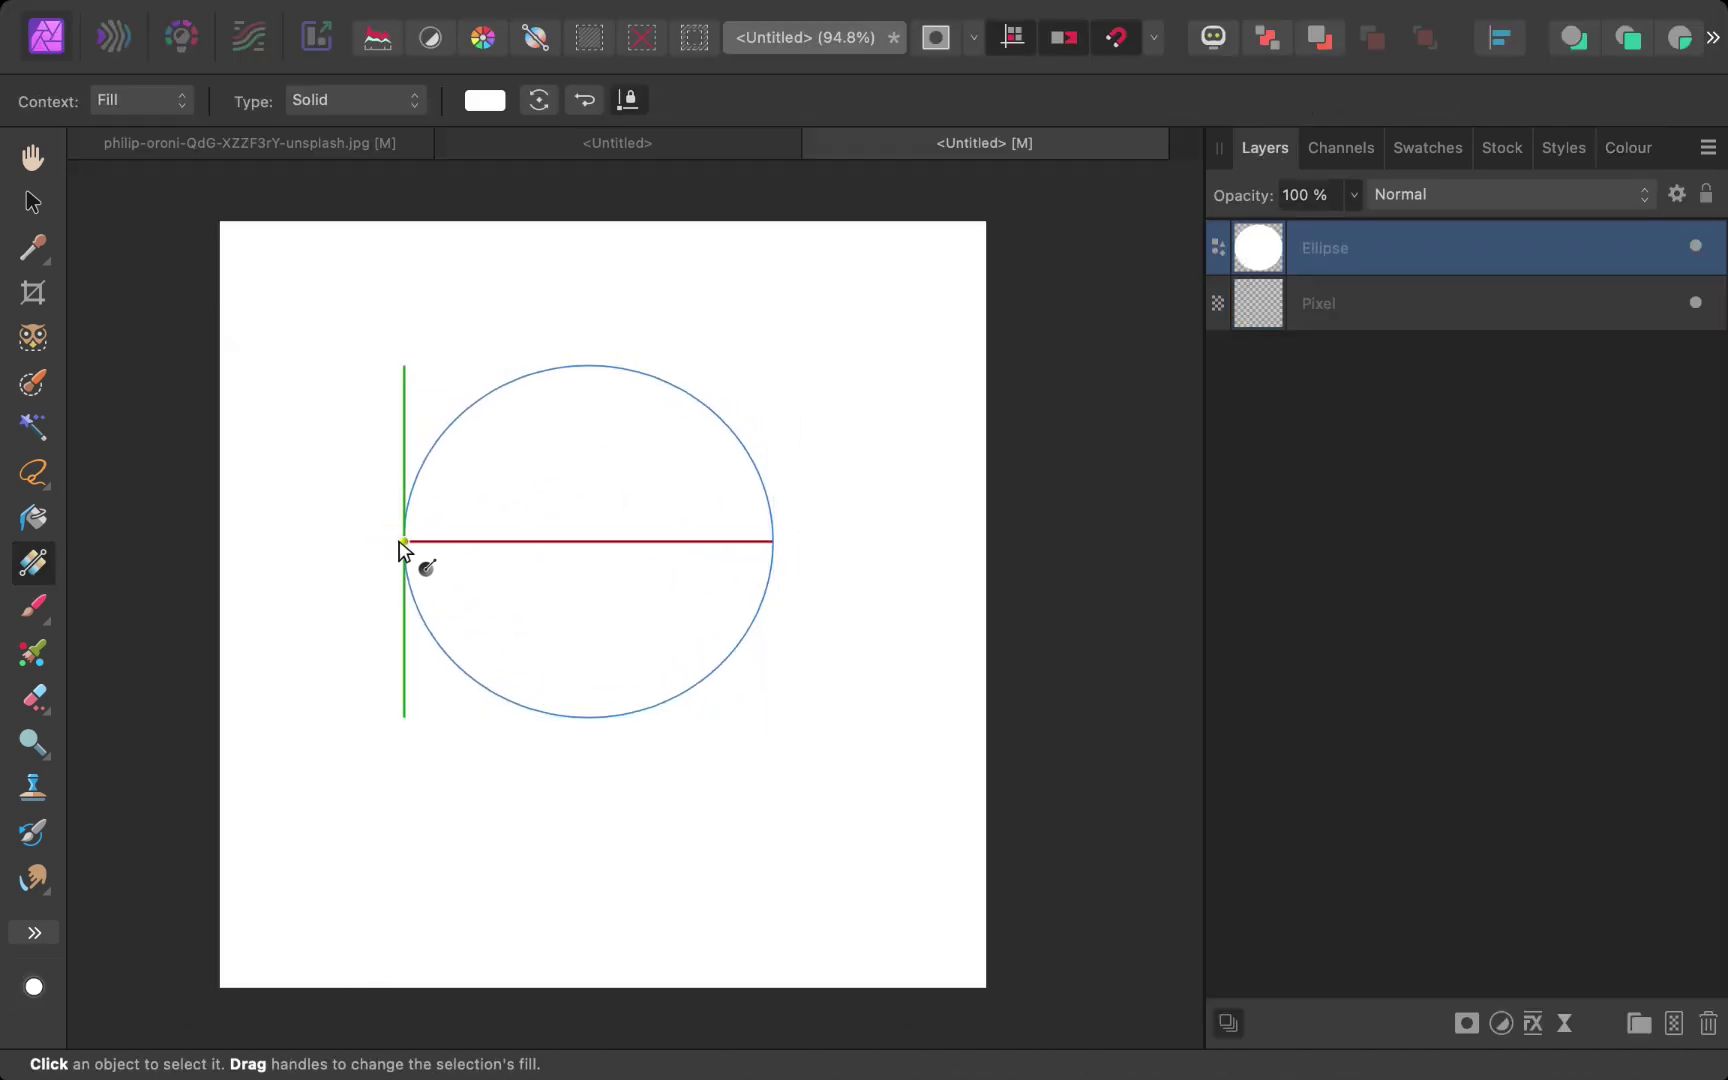
pyautogui.moveTo(404, 541); pyautogui.dragTo(720, 542)
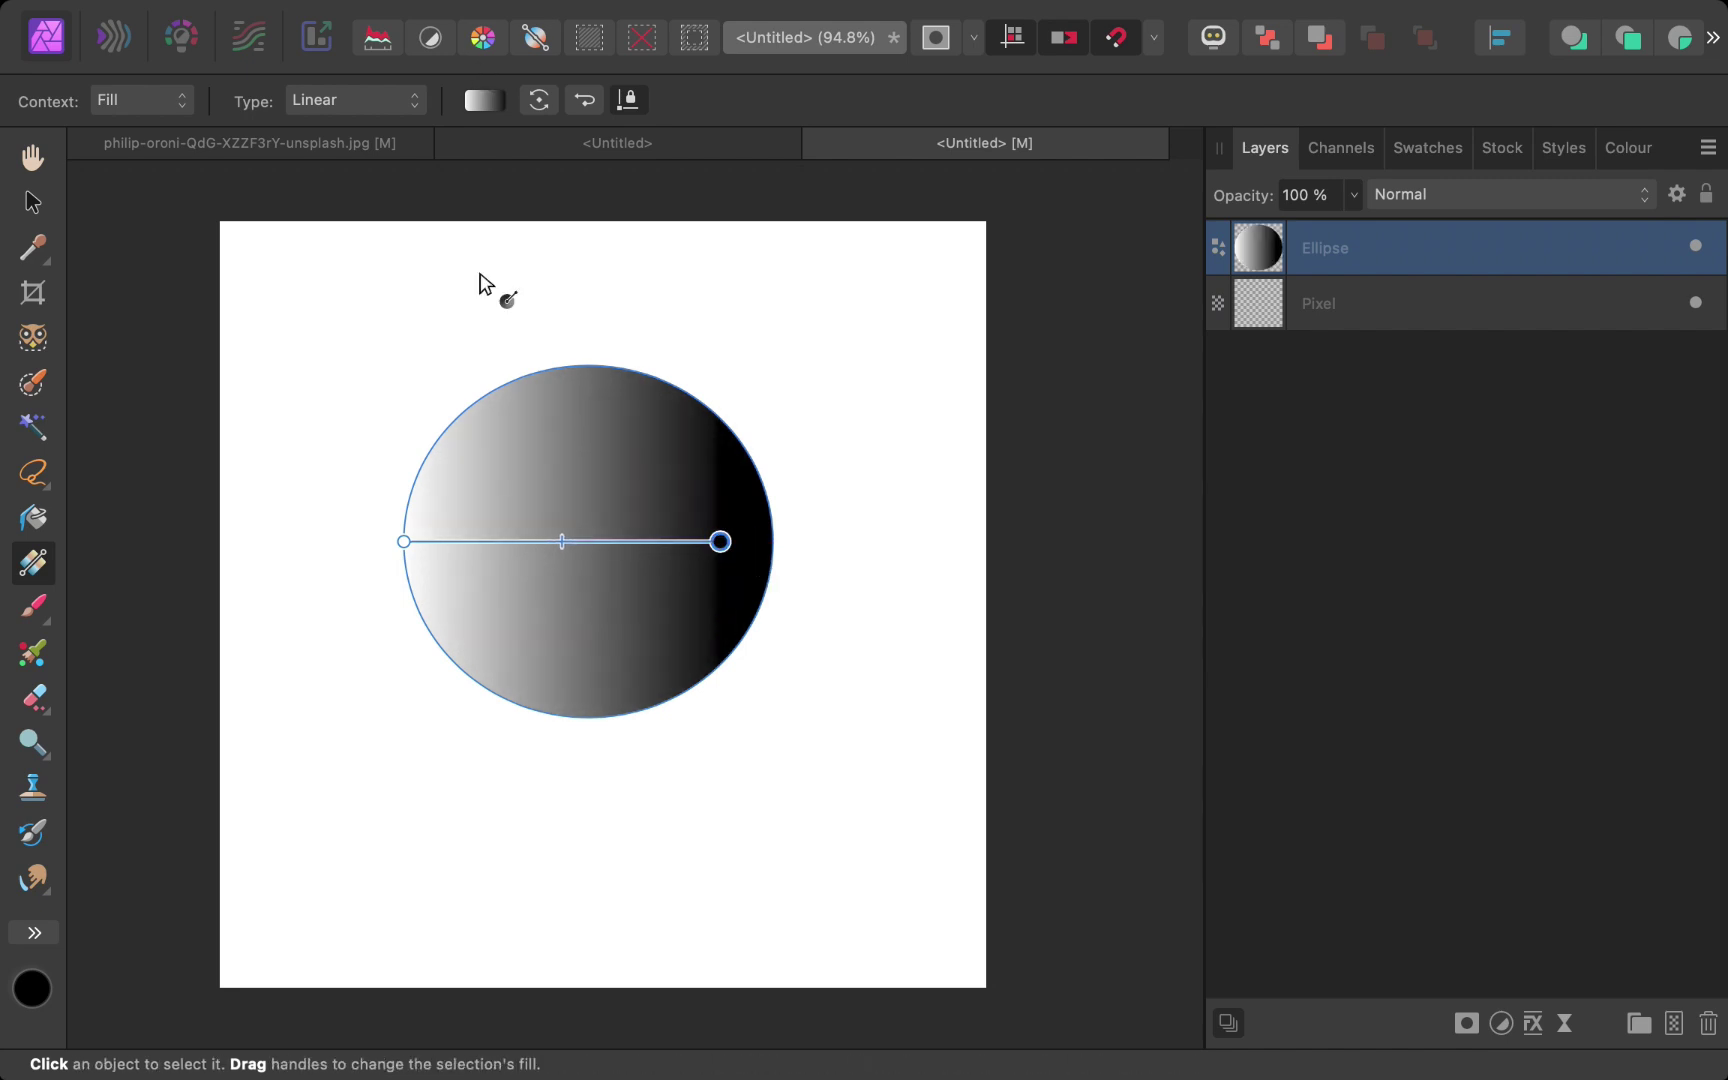
# Step: Make the circle's gradient run red to pale yellow, ending at its right edge
pyautogui.click(404, 541)
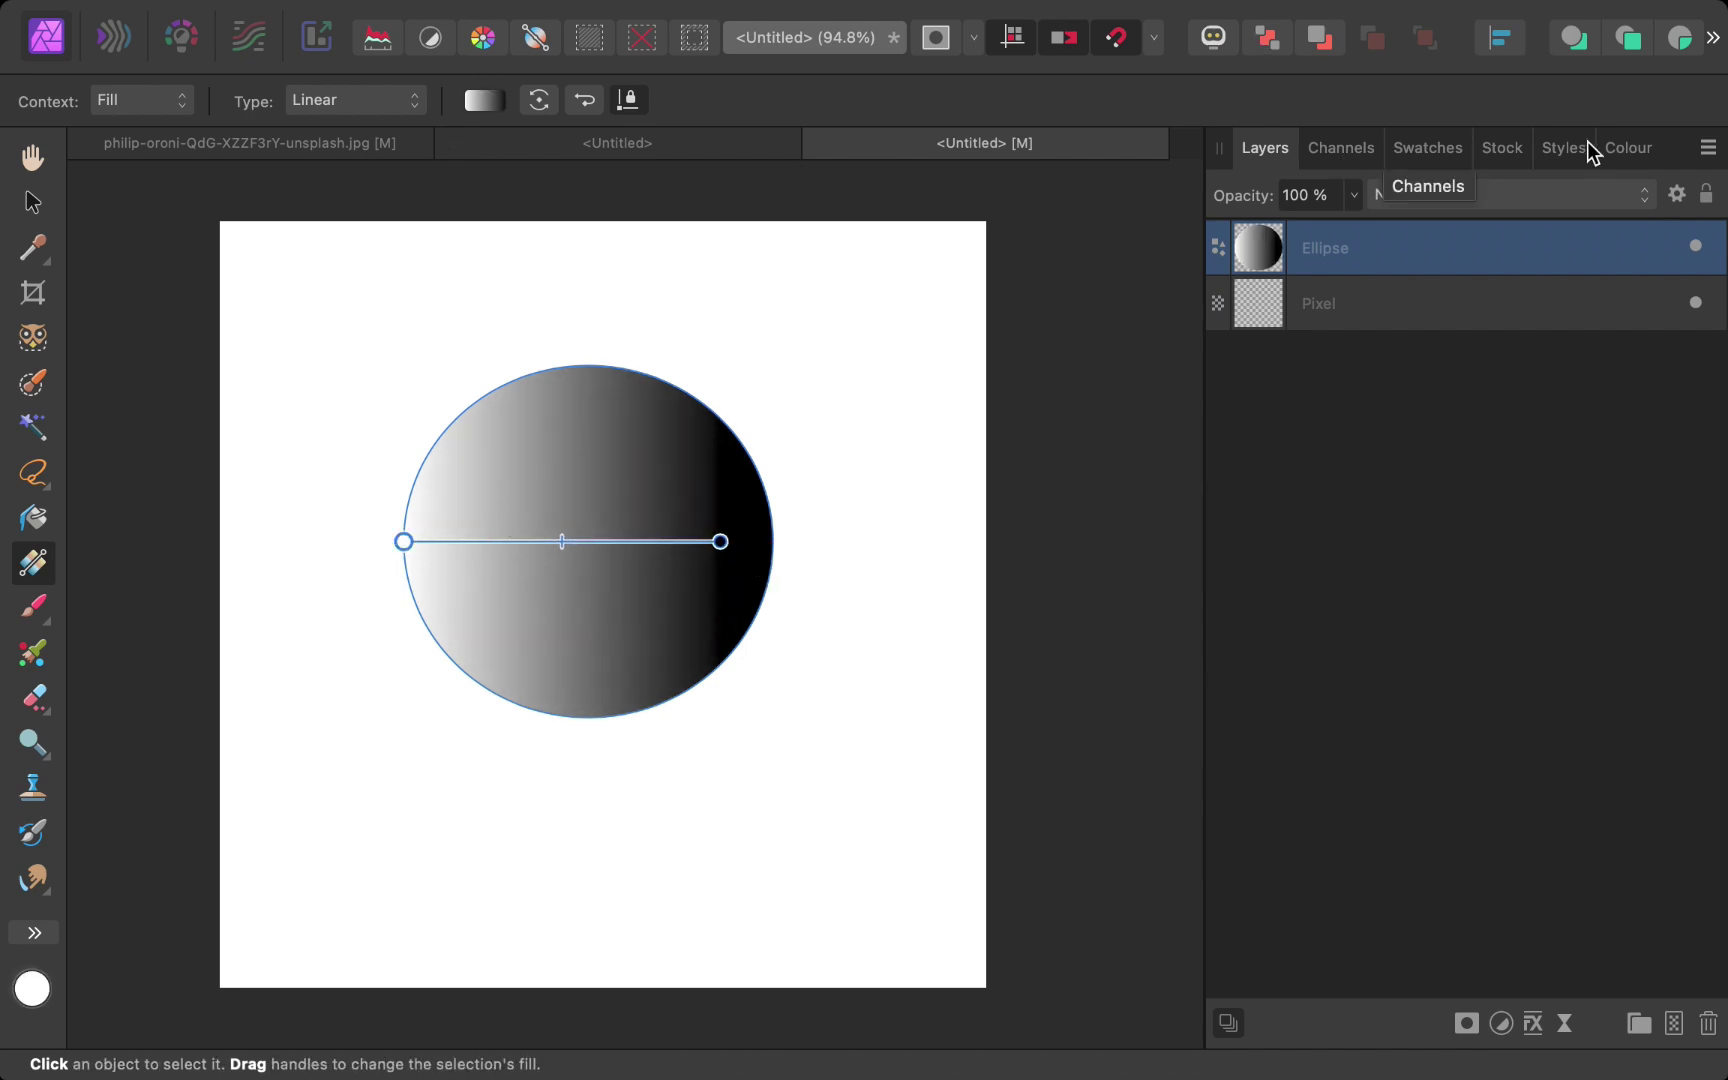
pyautogui.click(1628, 147)
pyautogui.click(1232, 384)
pyautogui.moveTo(721, 541); pyautogui.dragTo(752, 542)
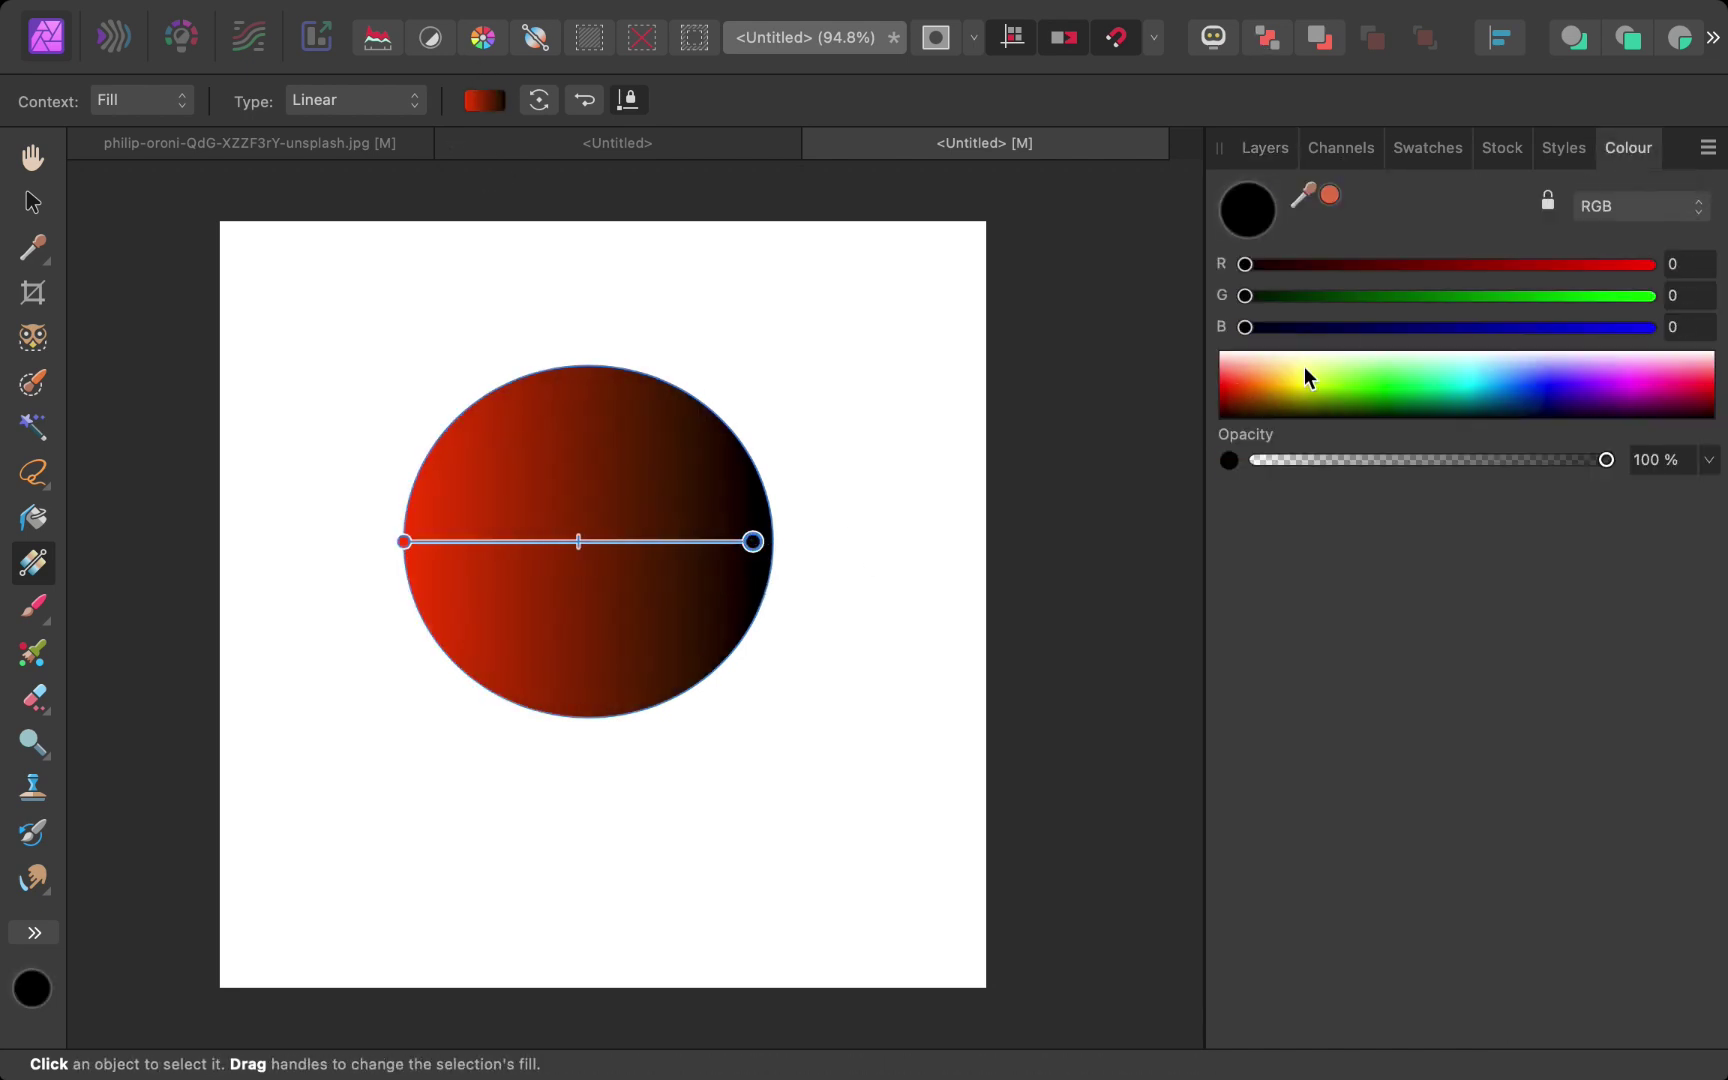
pyautogui.click(1304, 368)
# Step: Select the Artistic Text Tool in the toolbar
pyautogui.click(35, 940)
pyautogui.moveTo(136, 980)
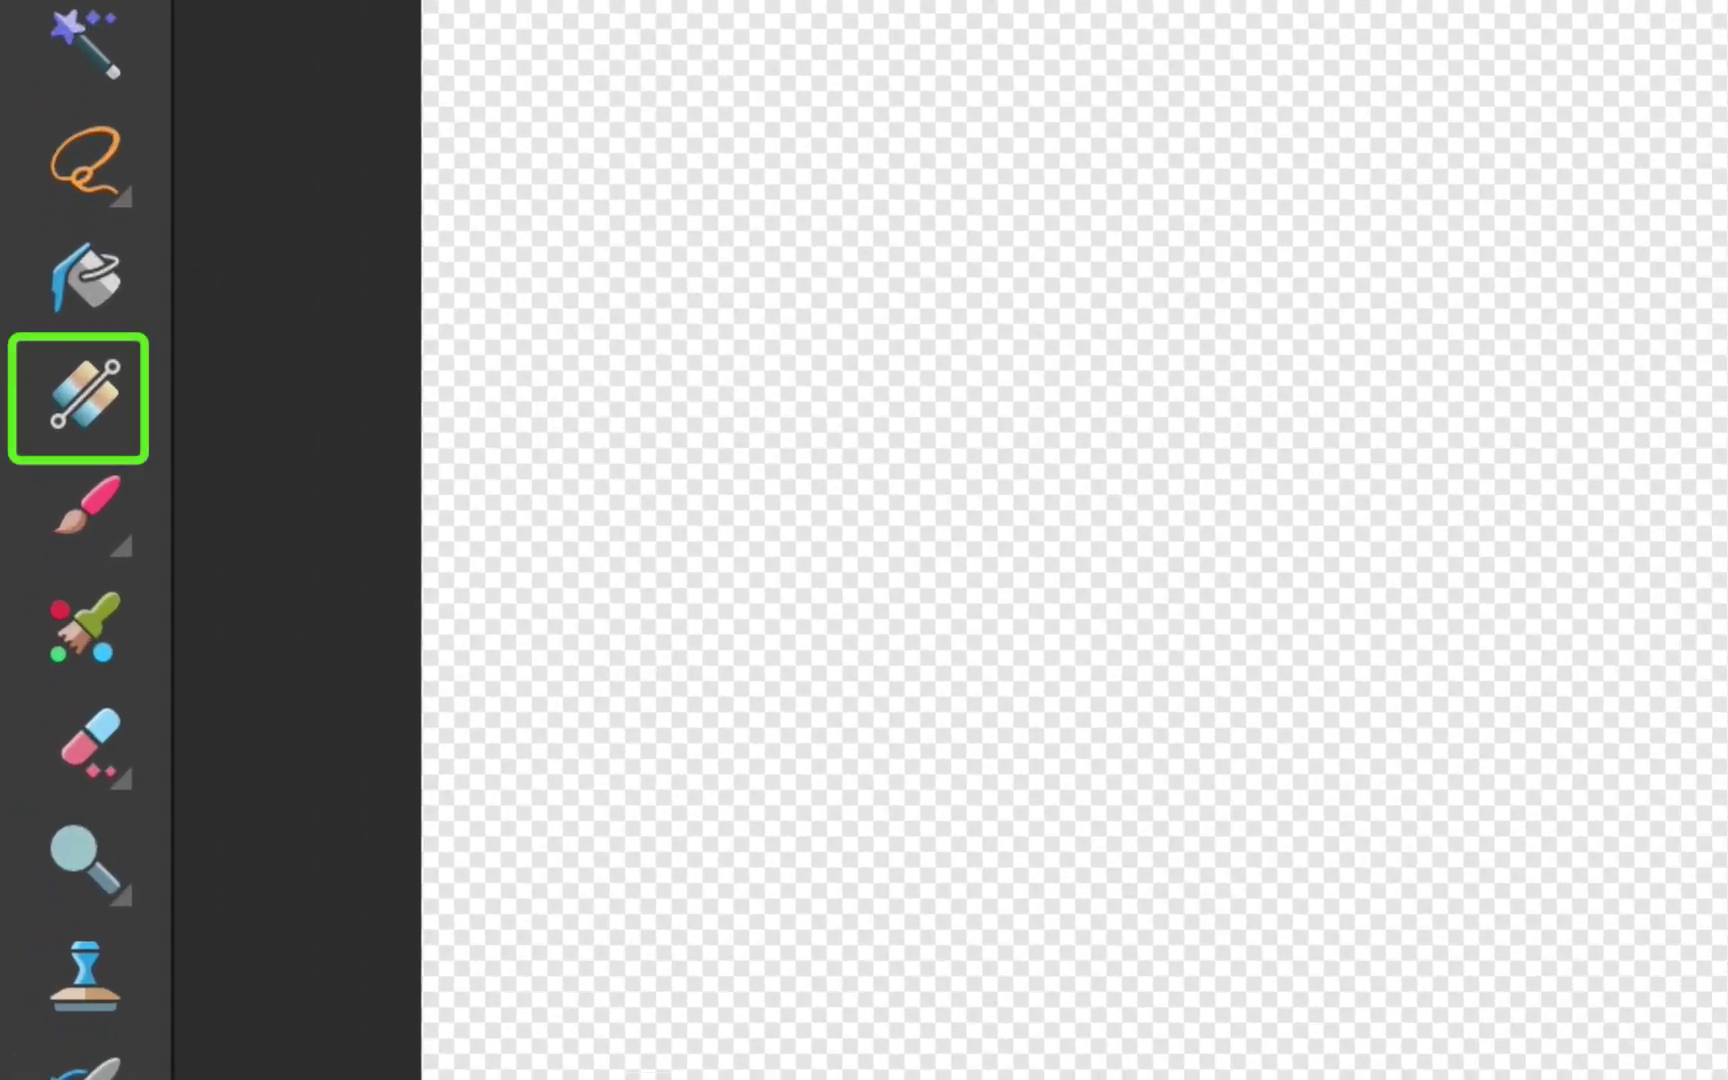
# Step: With the Fill Tool, add a pixel layer and drag a white-to-black gradient across it
pyautogui.click(95, 400)
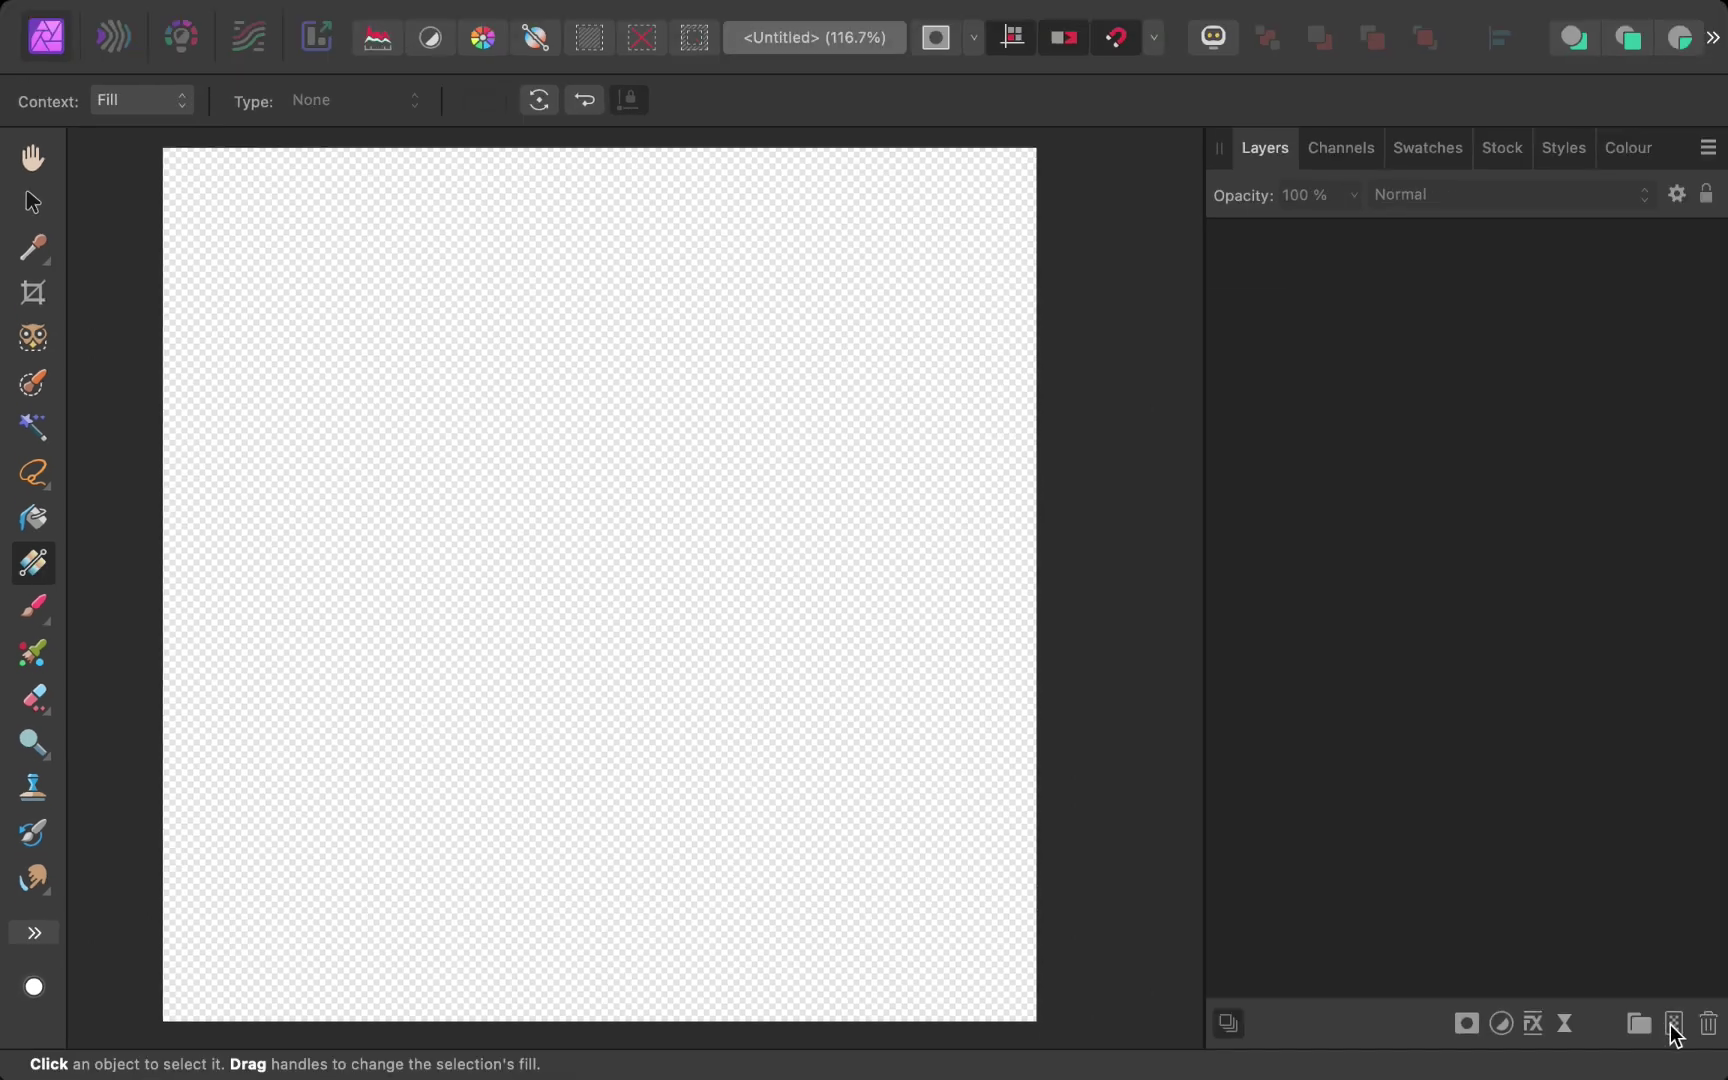
pyautogui.click(1672, 1027)
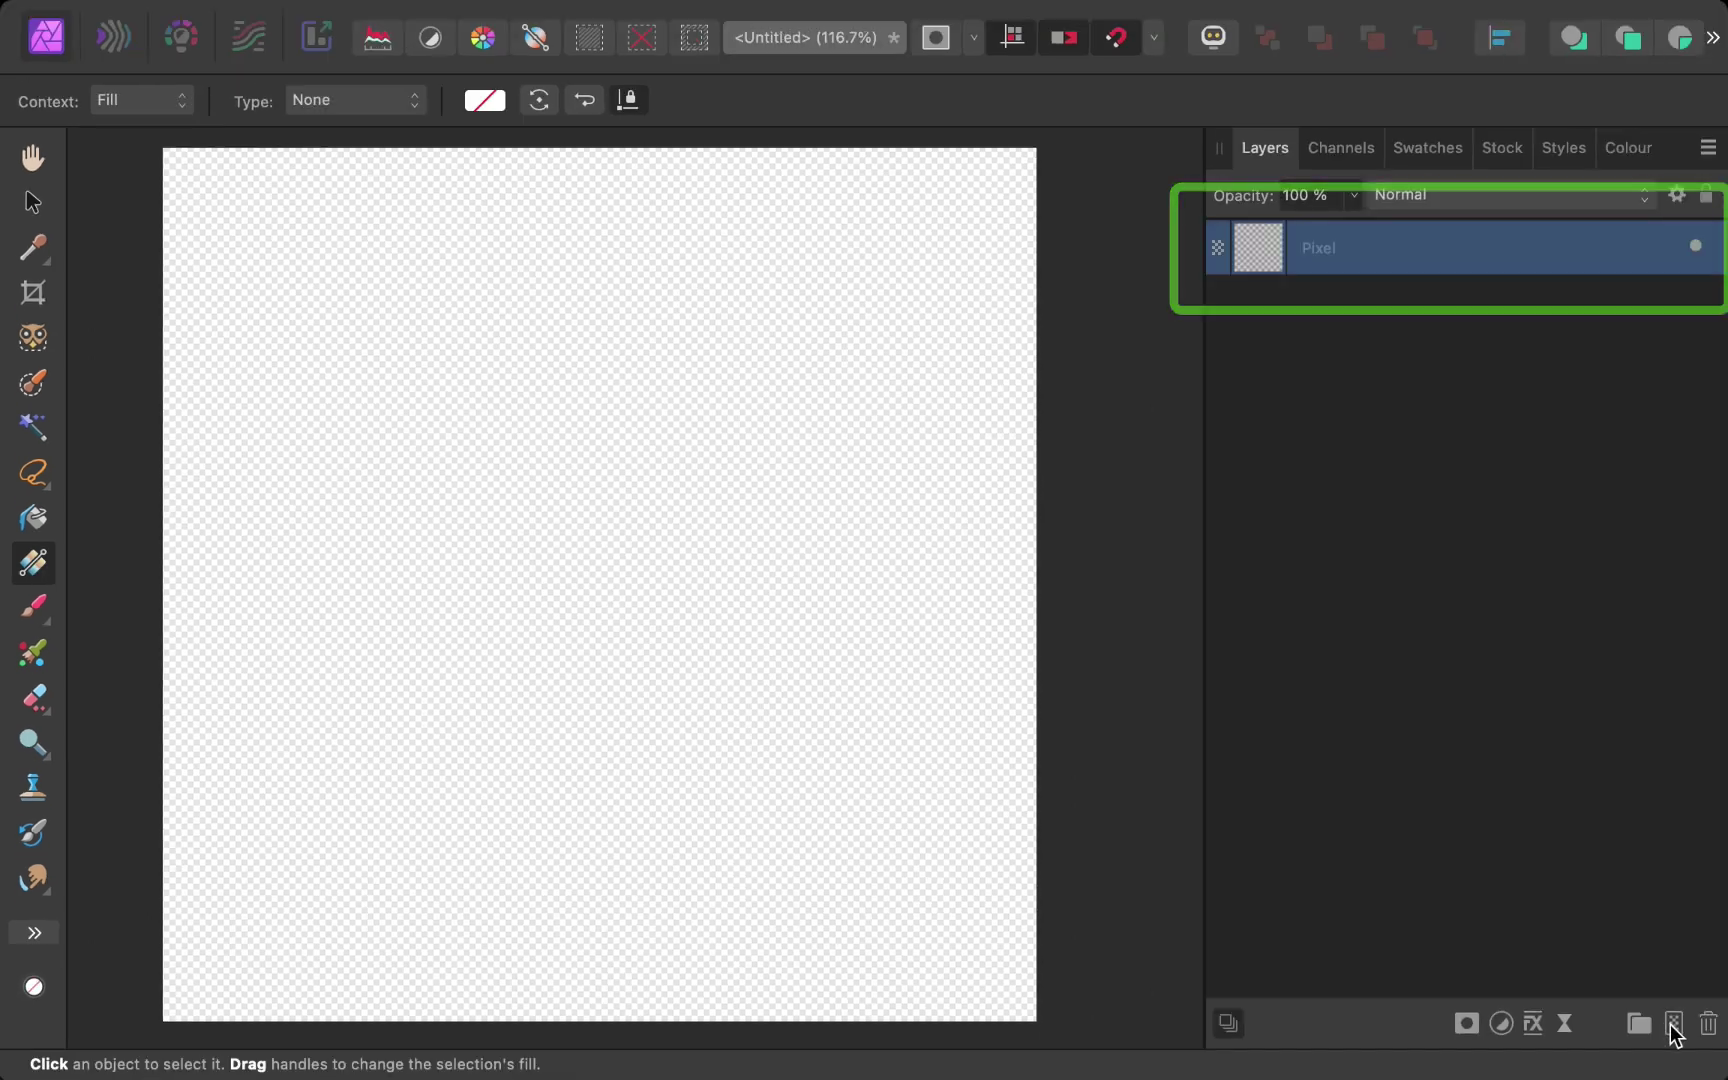
pyautogui.moveTo(183, 521); pyautogui.dragTo(1008, 531)
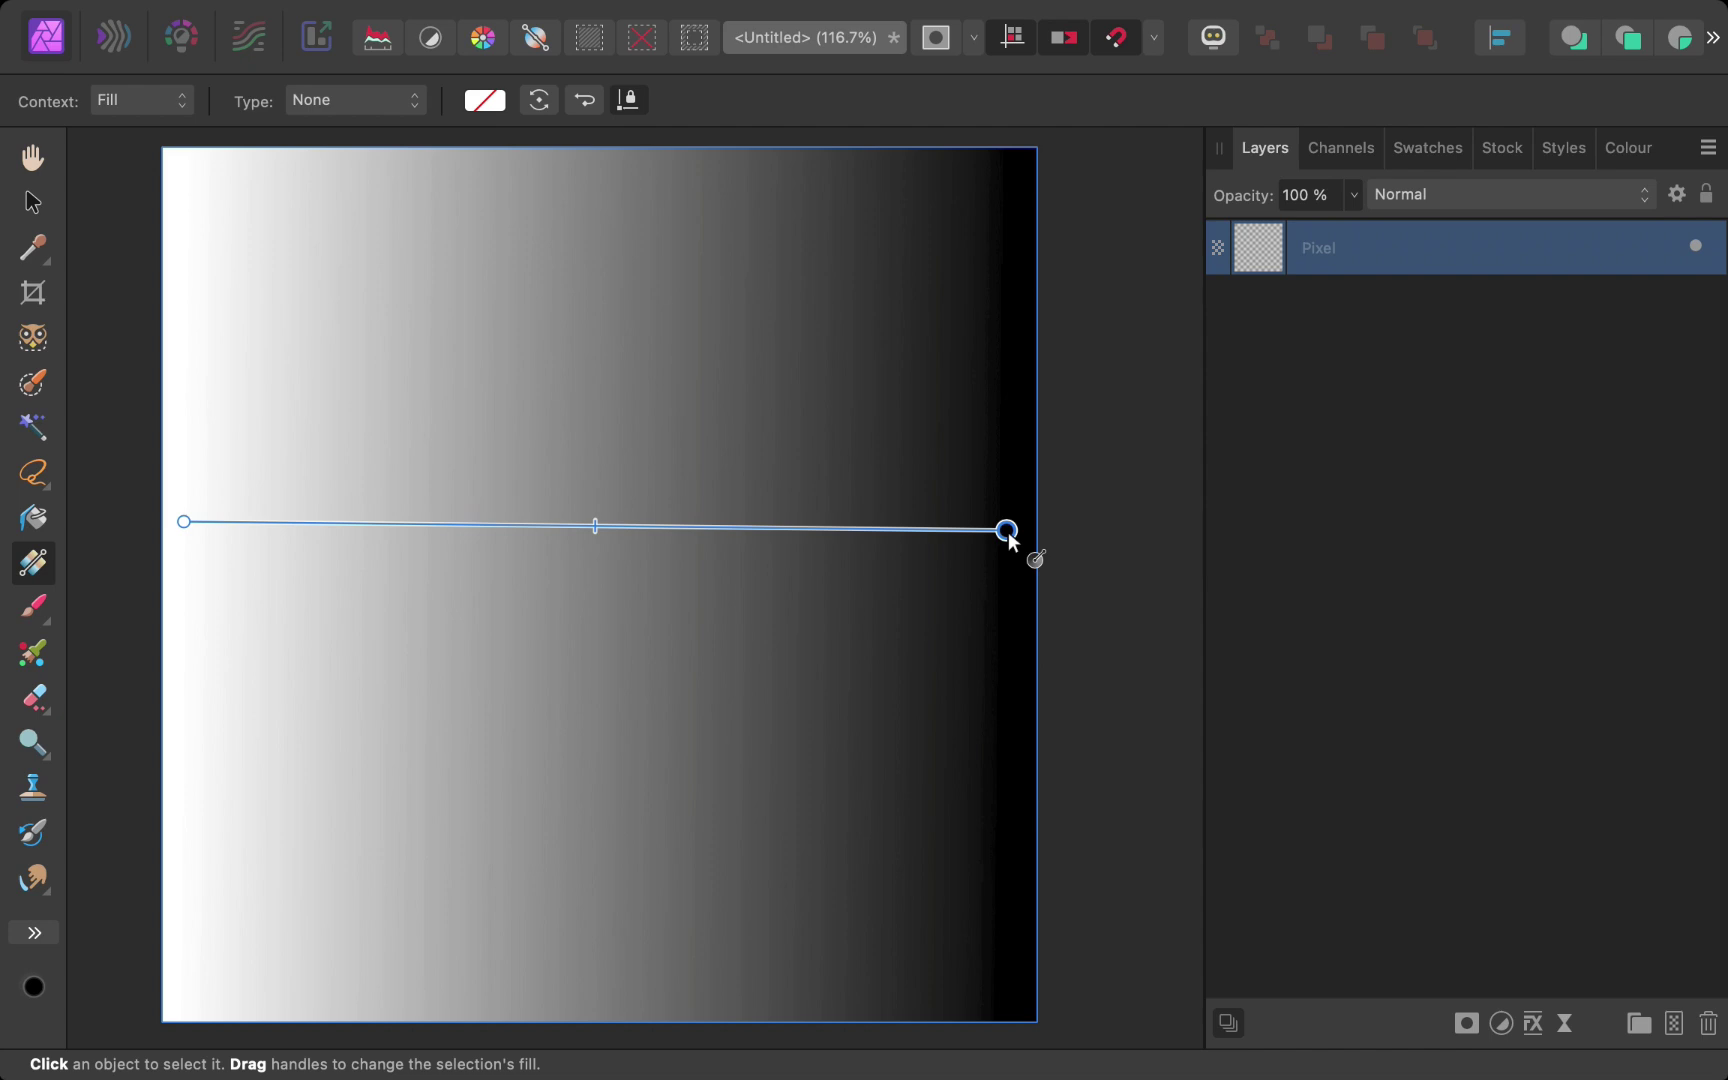
# Step: Switch the gradient type to Radial, centred left of the canvas middle
pyautogui.click(369, 107)
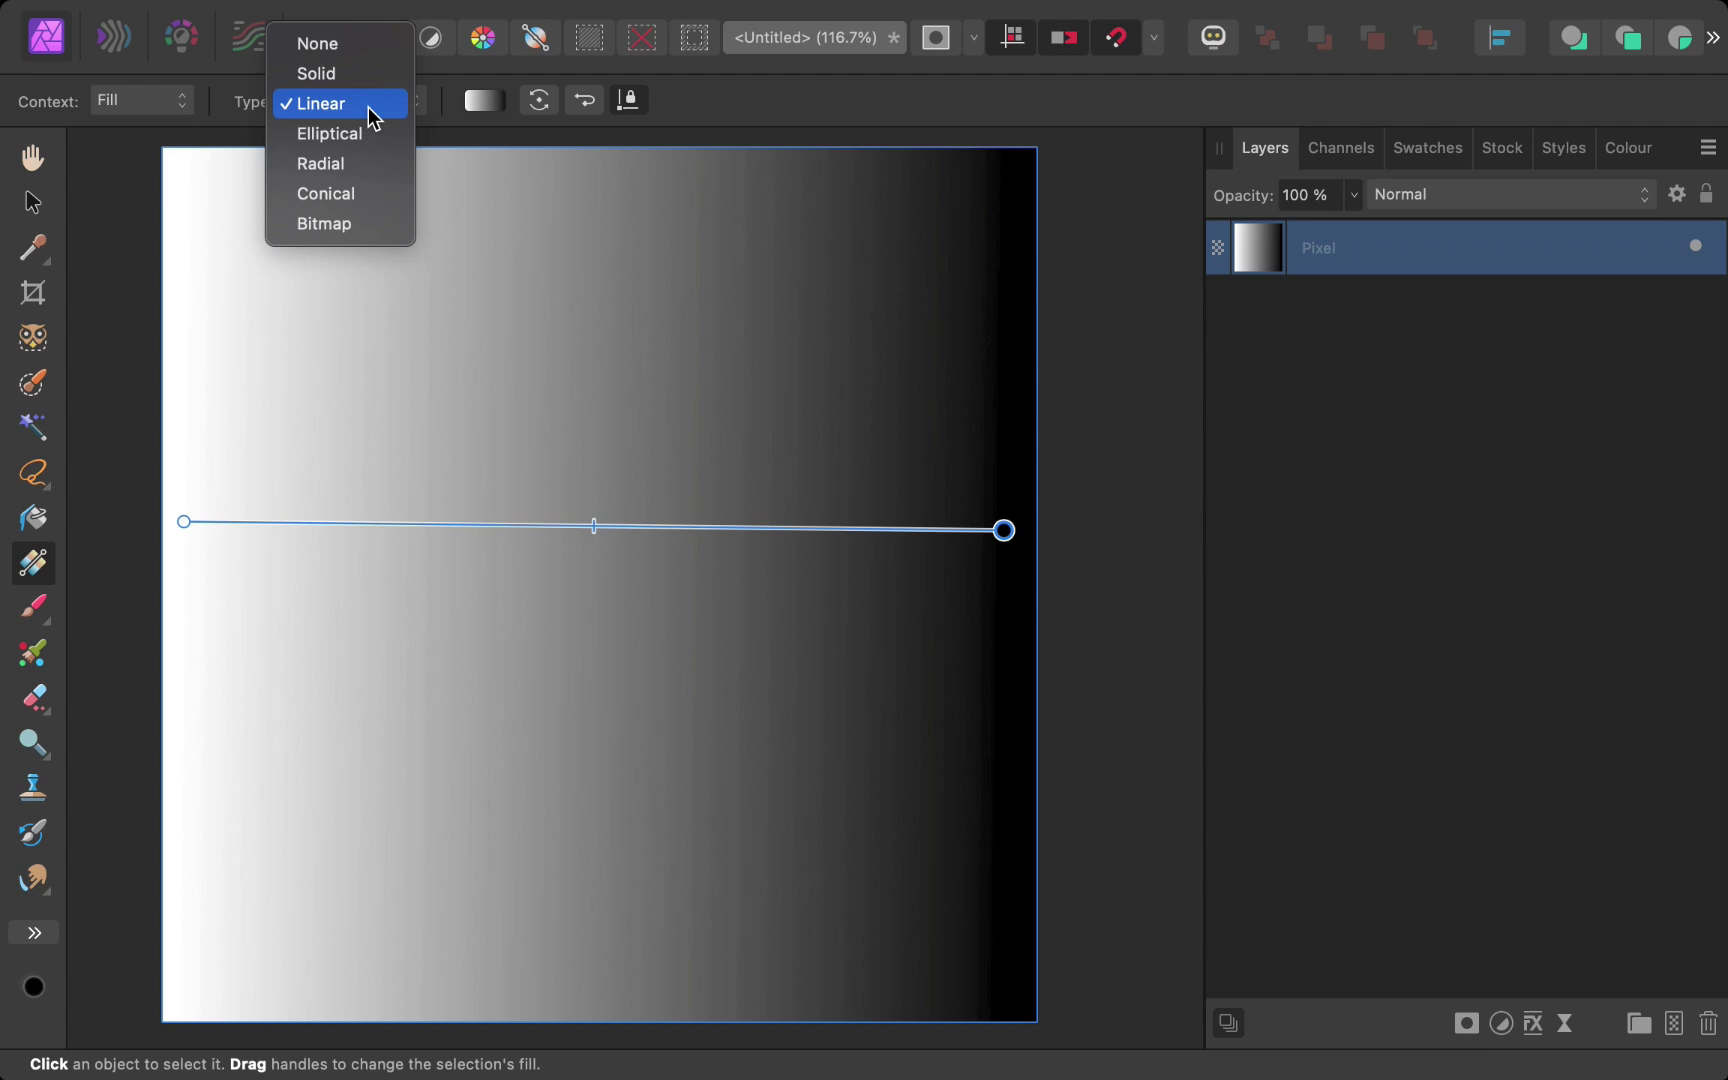
pyautogui.click(370, 164)
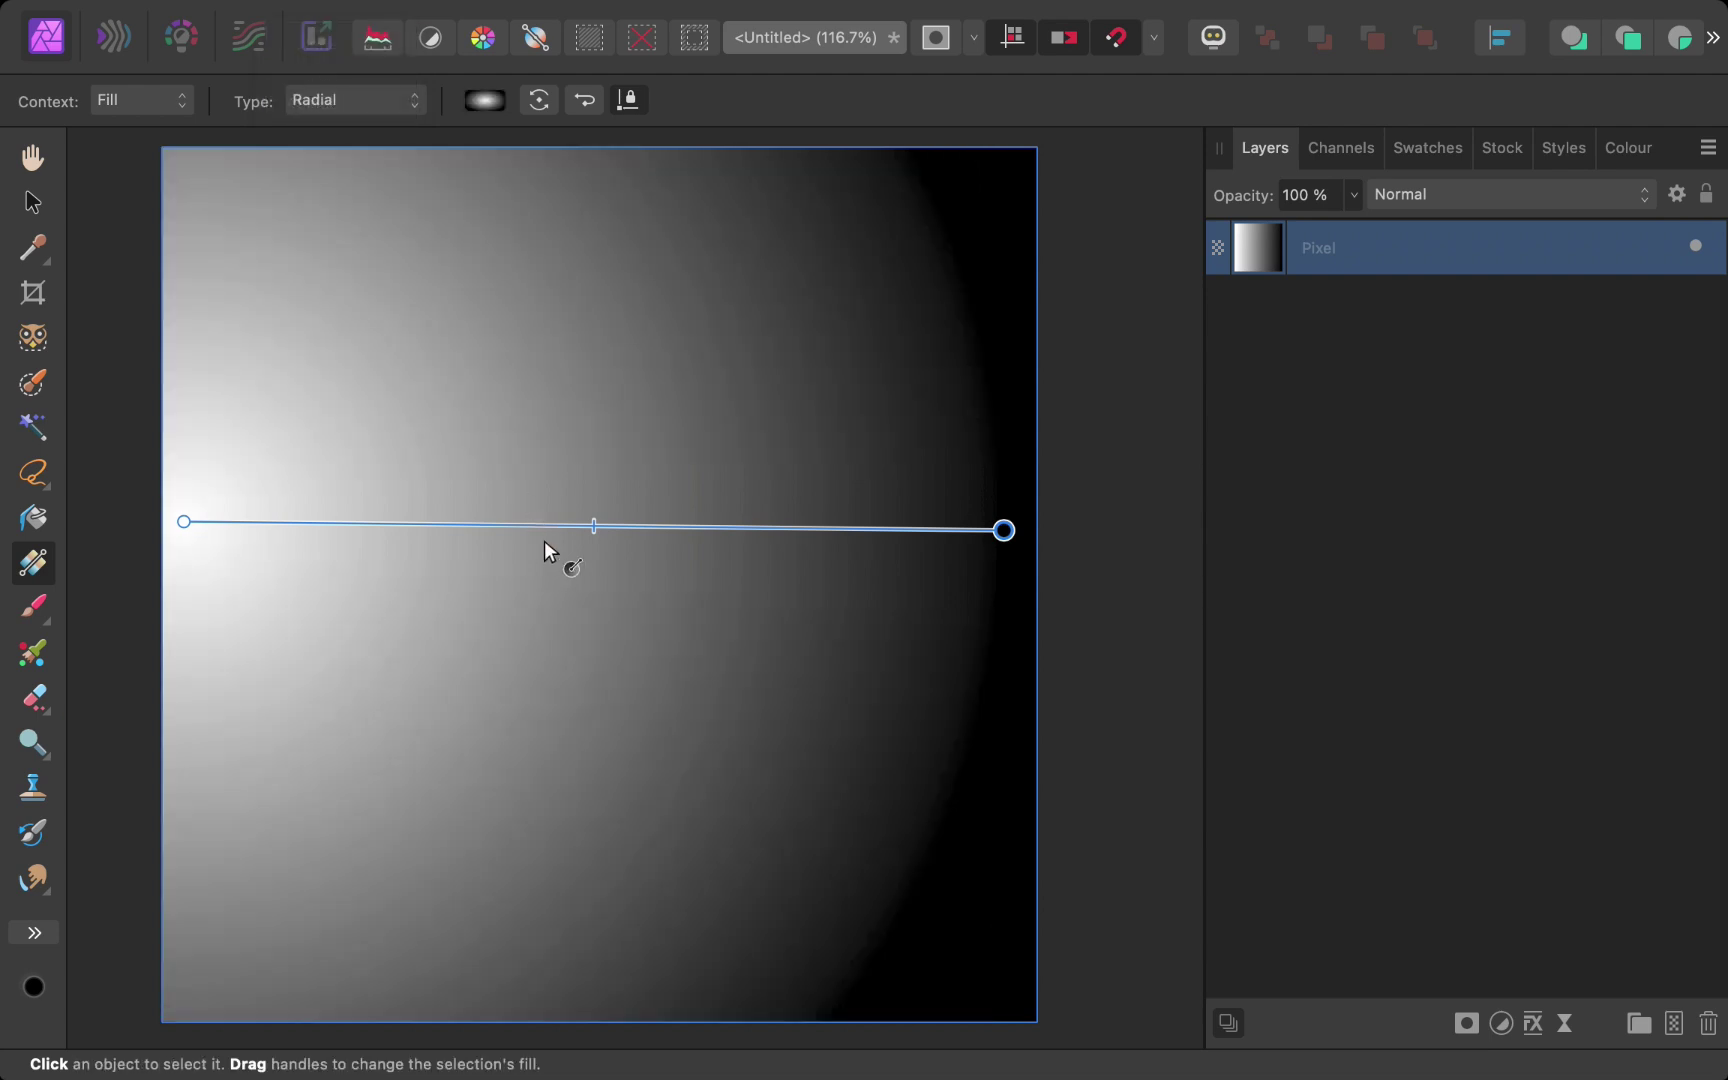
pyautogui.moveTo(526, 552); pyautogui.dragTo(806, 777)
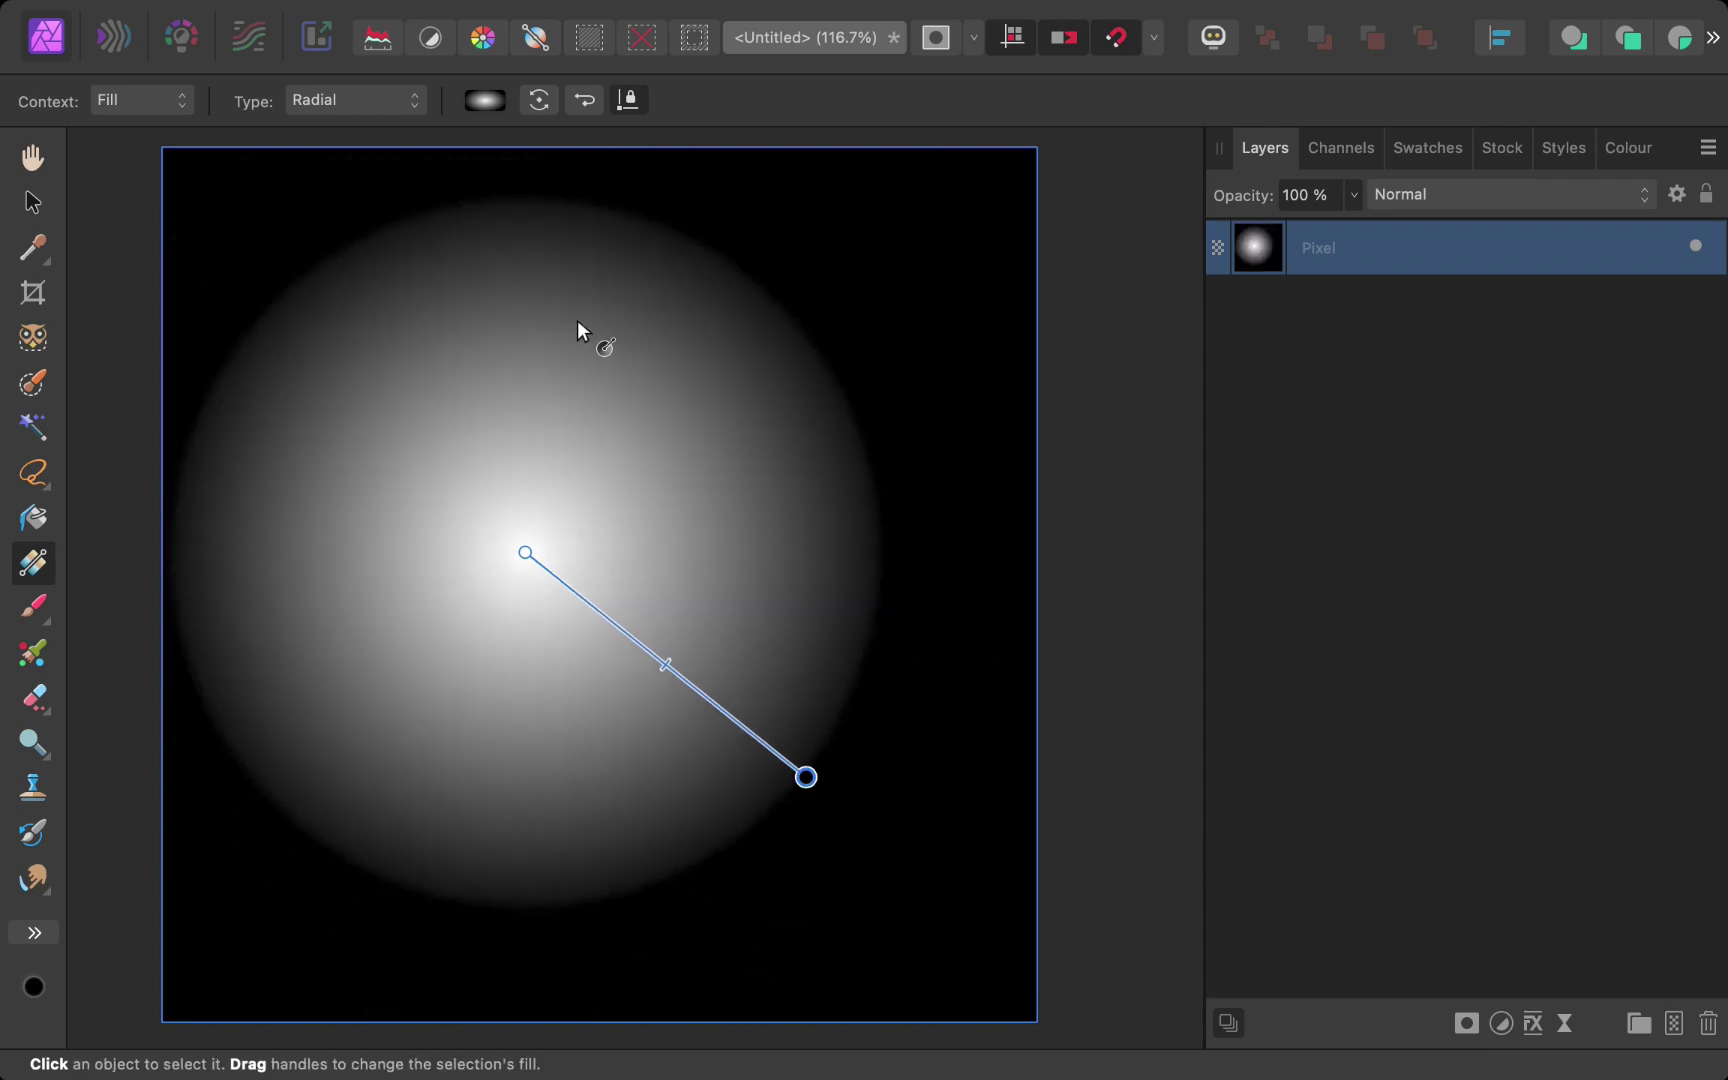
# Step: Try an Elliptical gradient as a shifted tilted oval, then redraw a linear white-to-black gradient
pyautogui.click(366, 104)
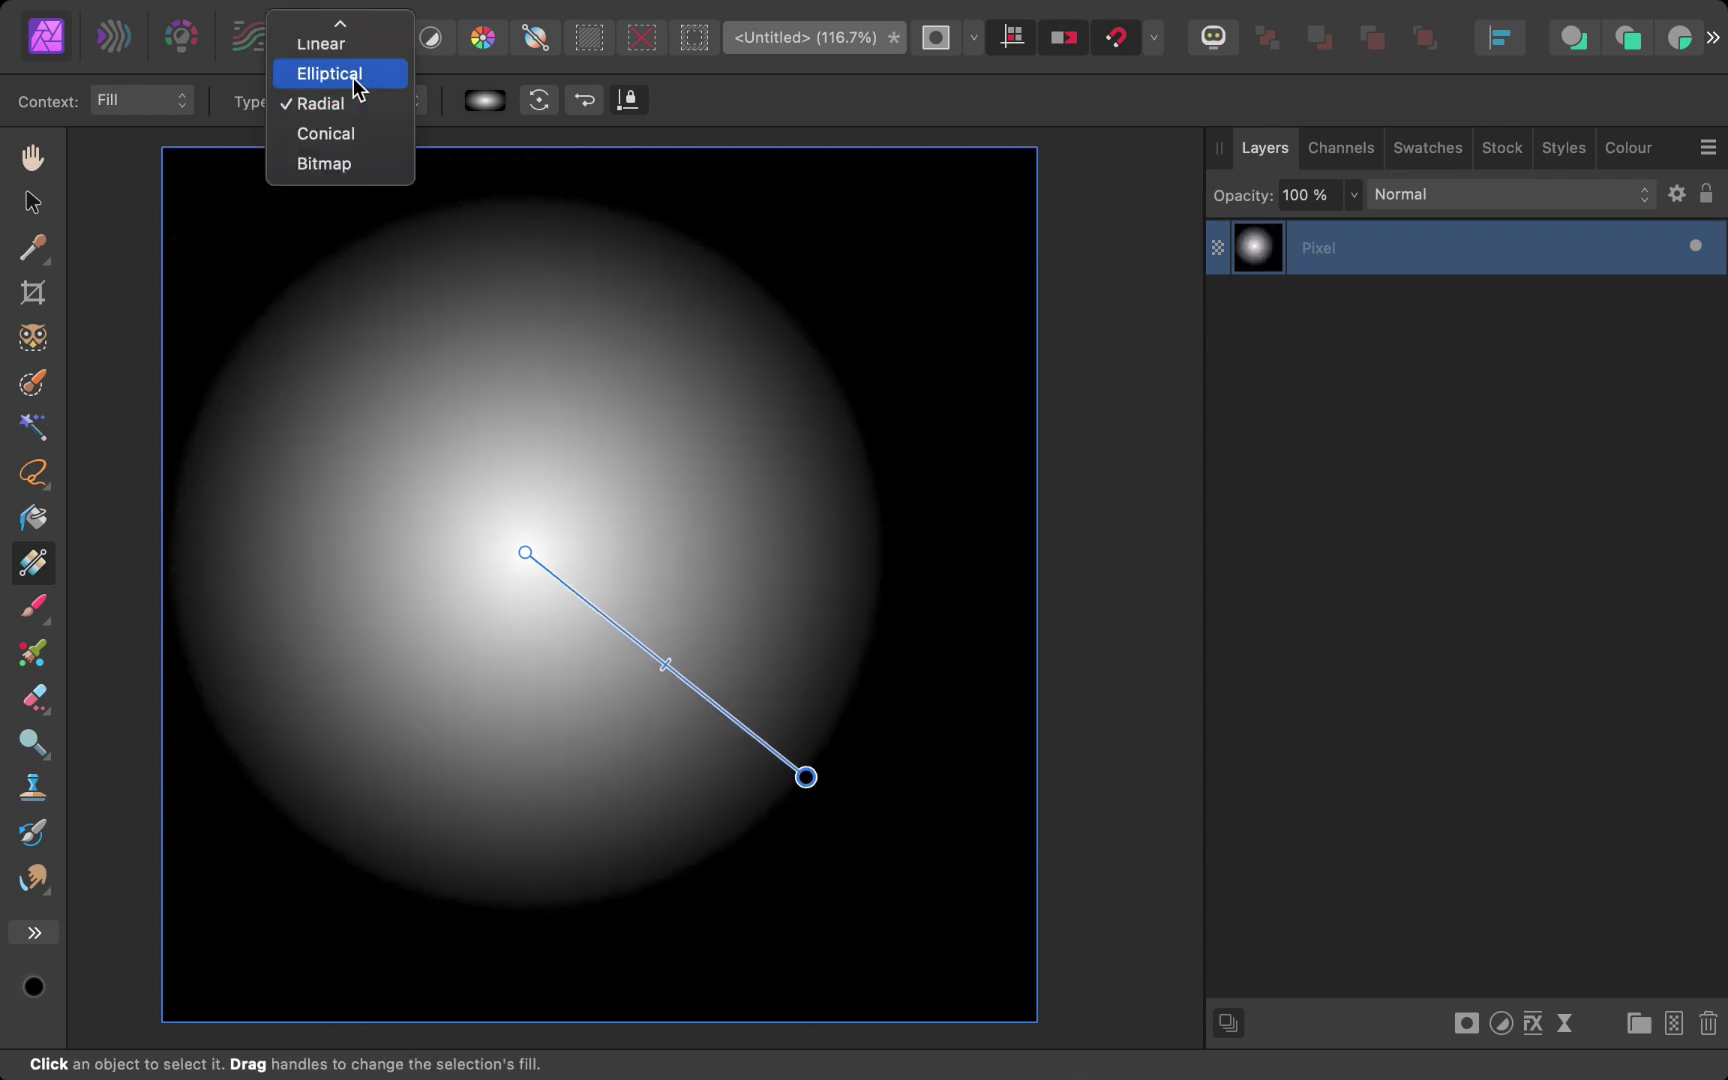
pyautogui.click(358, 73)
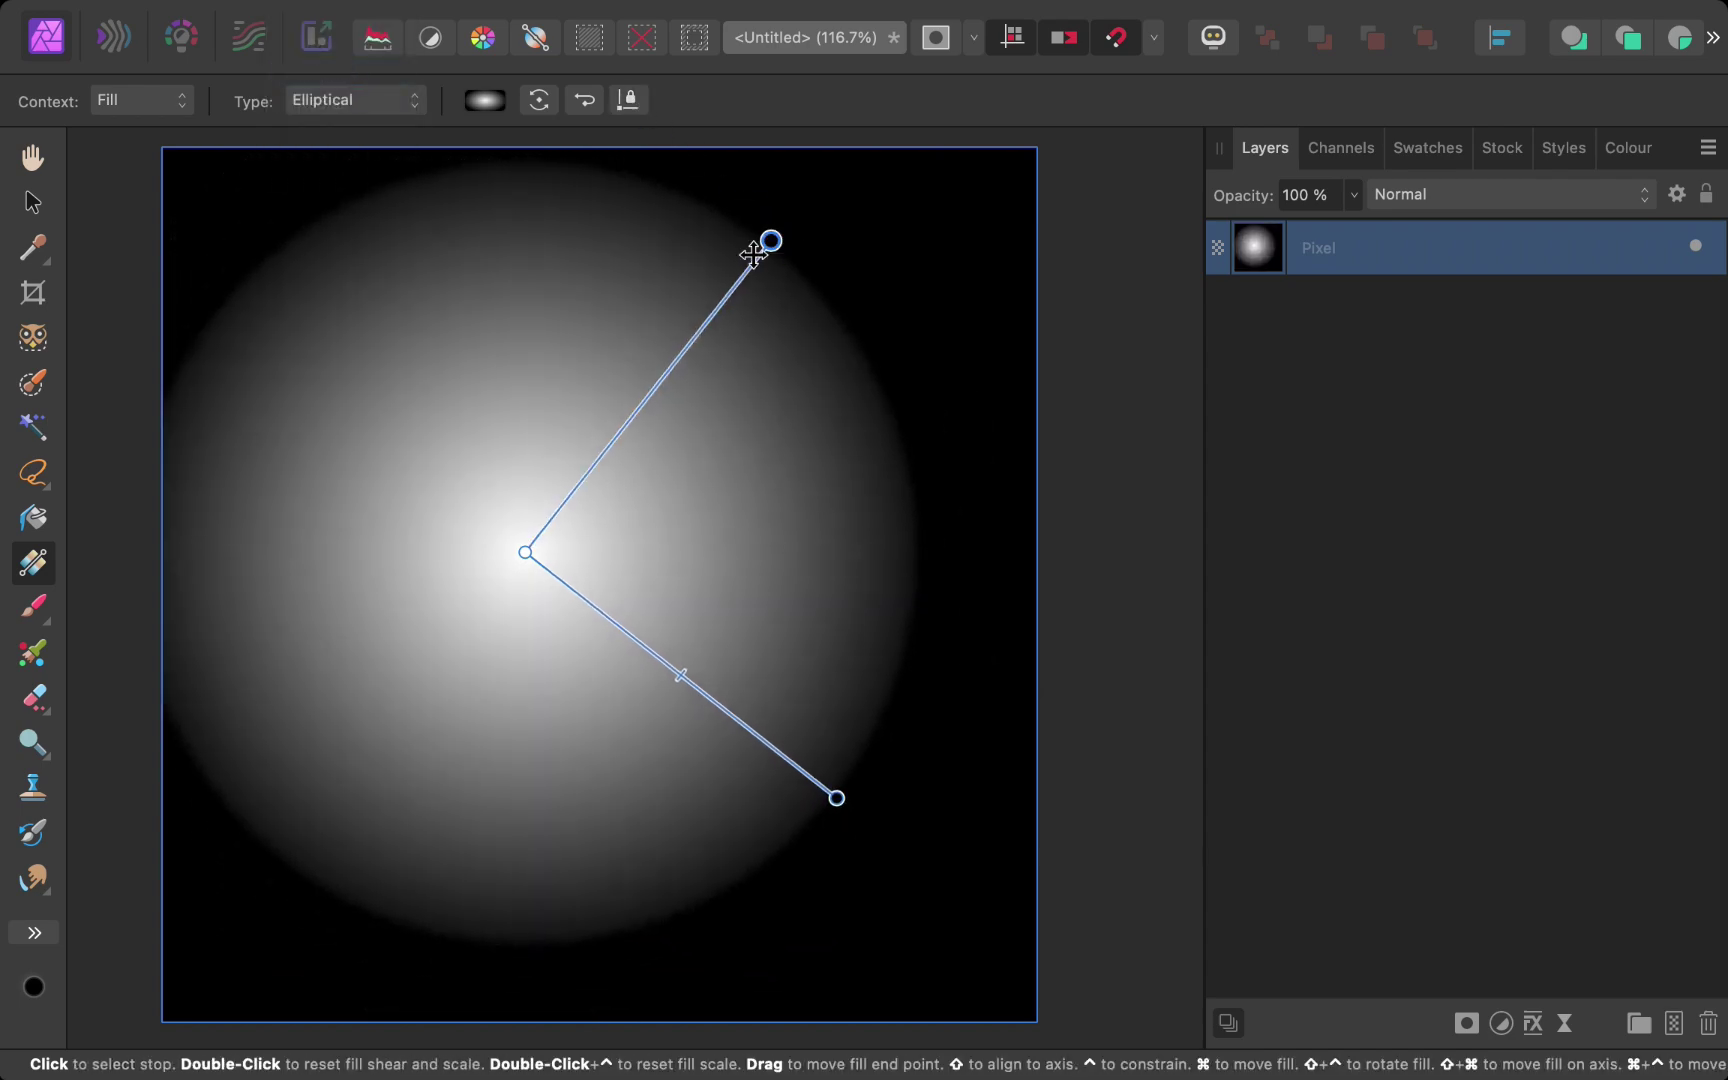
pyautogui.moveTo(772, 242); pyautogui.dragTo(775, 336)
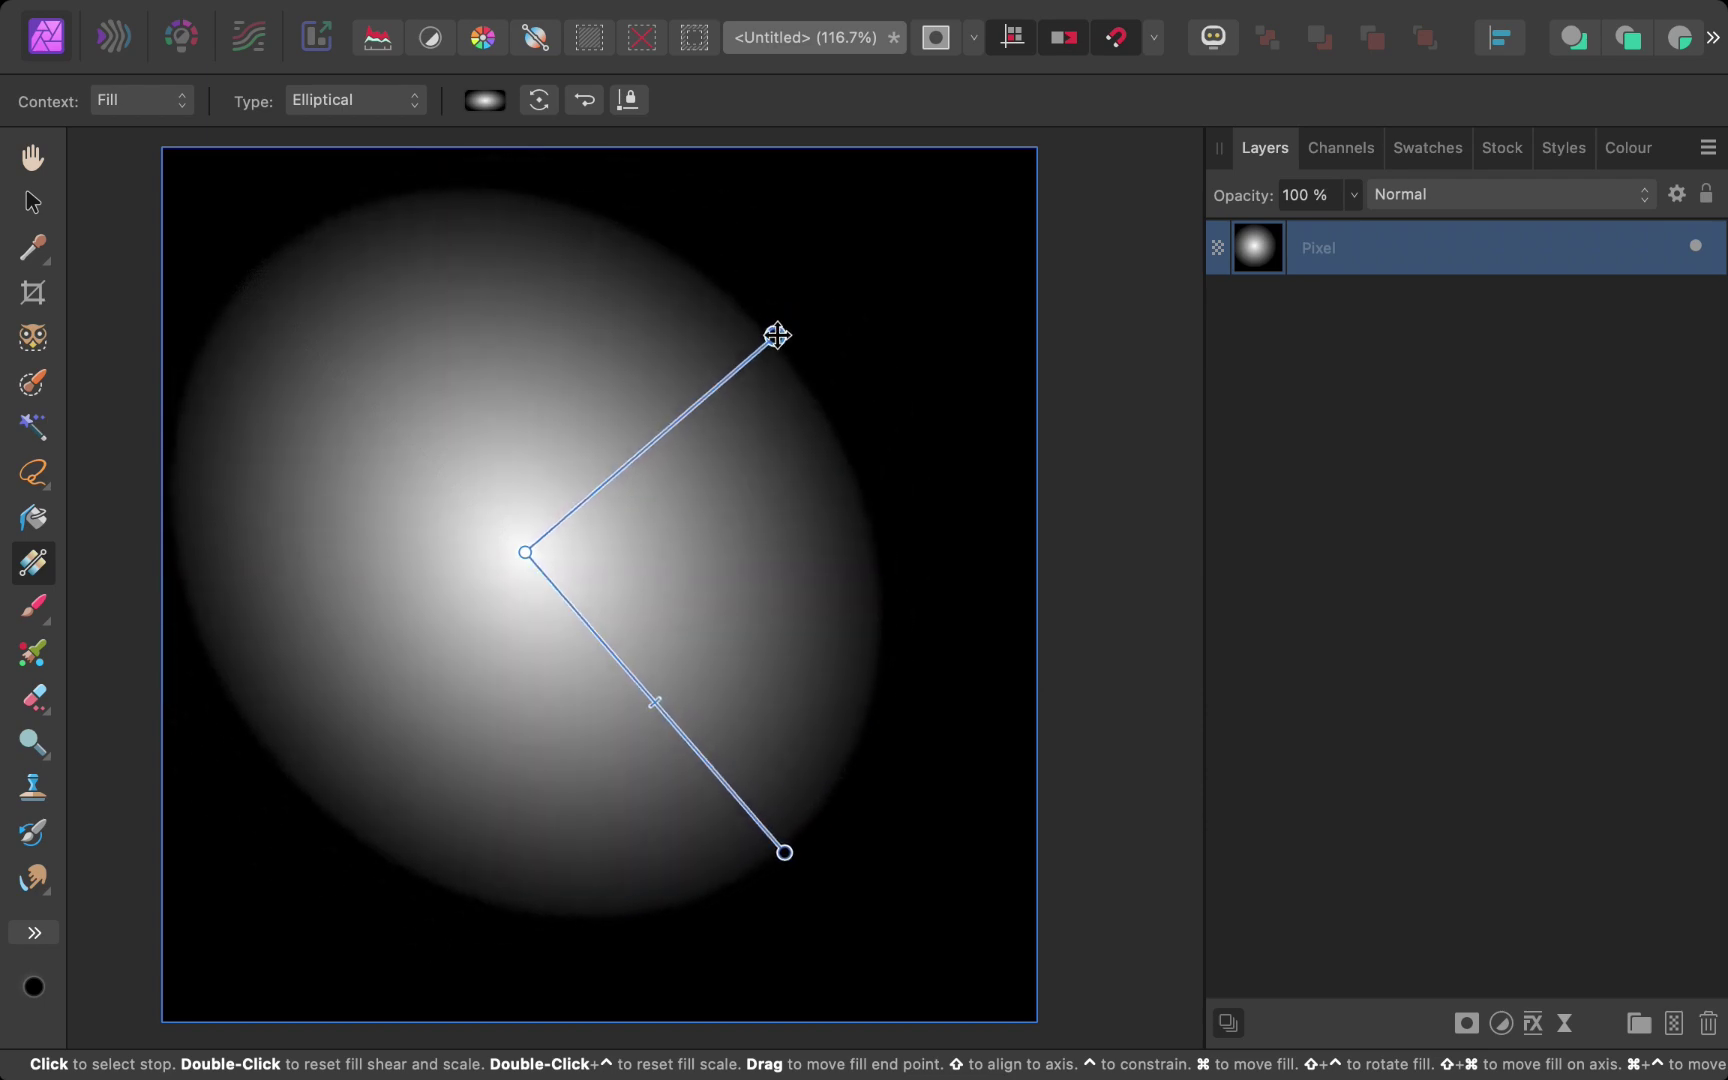
pyautogui.moveTo(528, 563); pyautogui.dragTo(632, 582)
pyautogui.moveTo(220, 584); pyautogui.dragTo(973, 583)
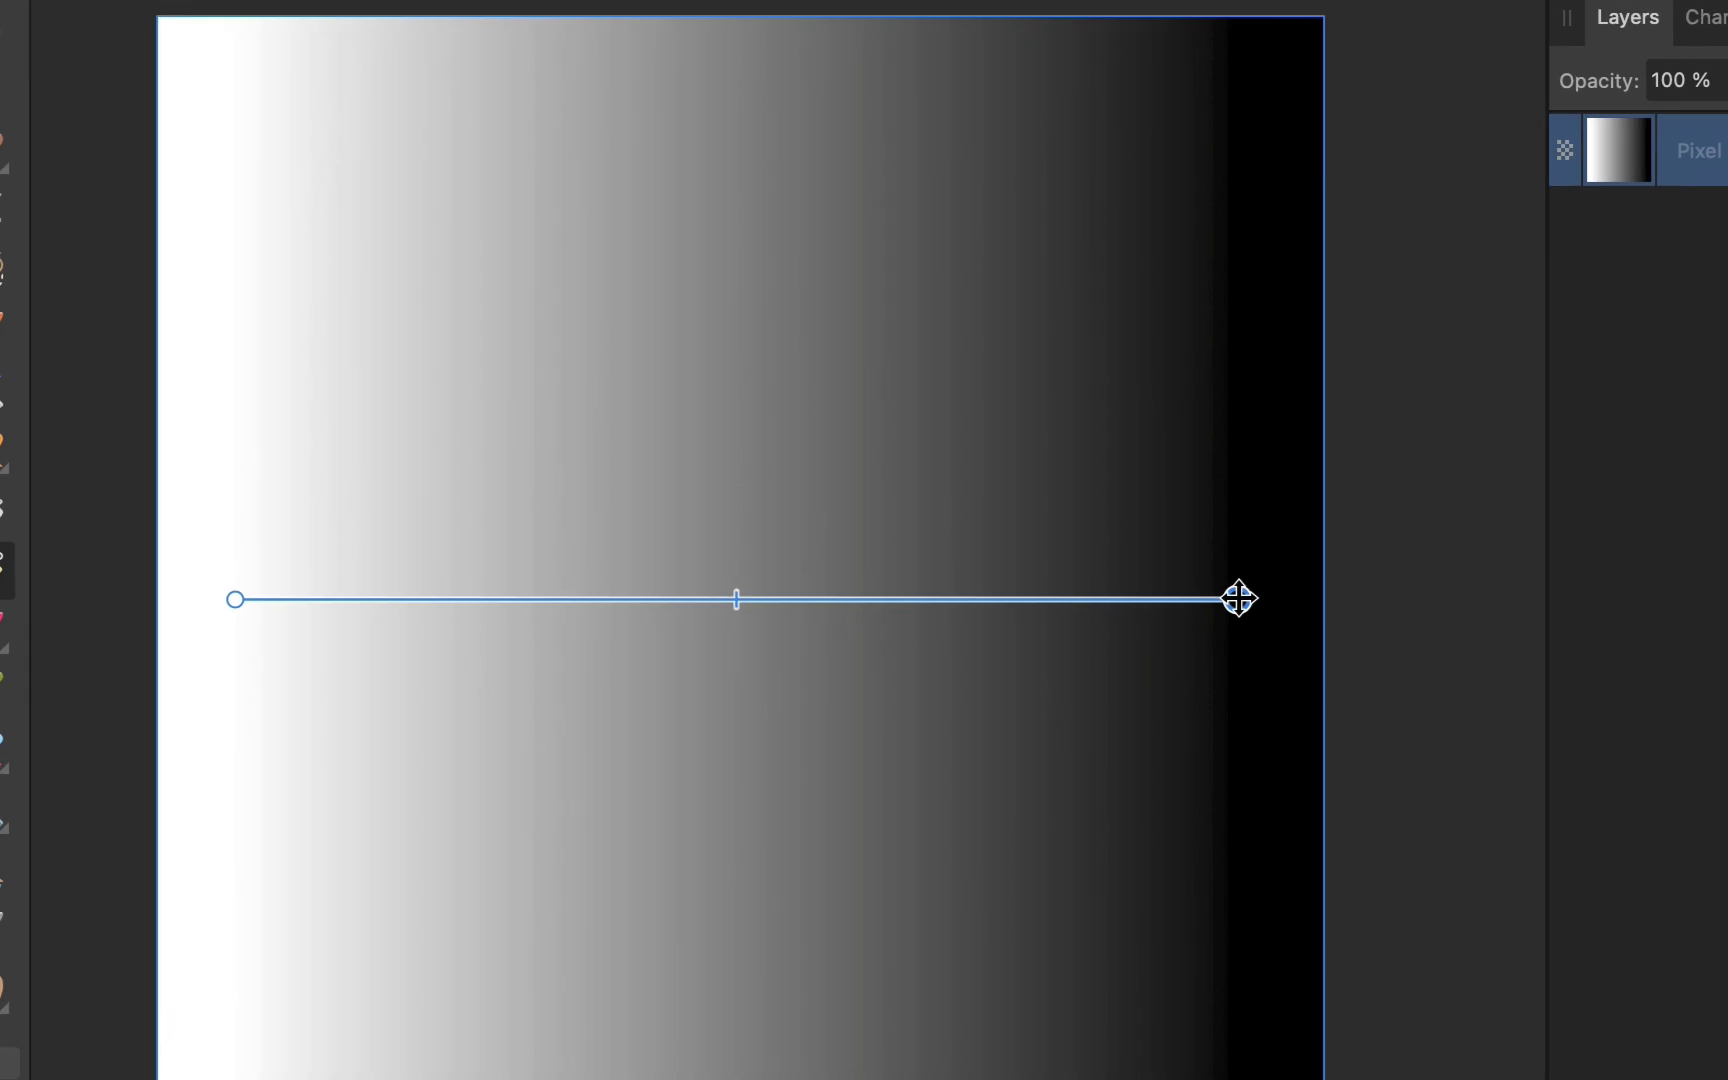
# Step: Add gradient stops at the quarter and three-quarter points, then undo them
pyautogui.click(235, 599)
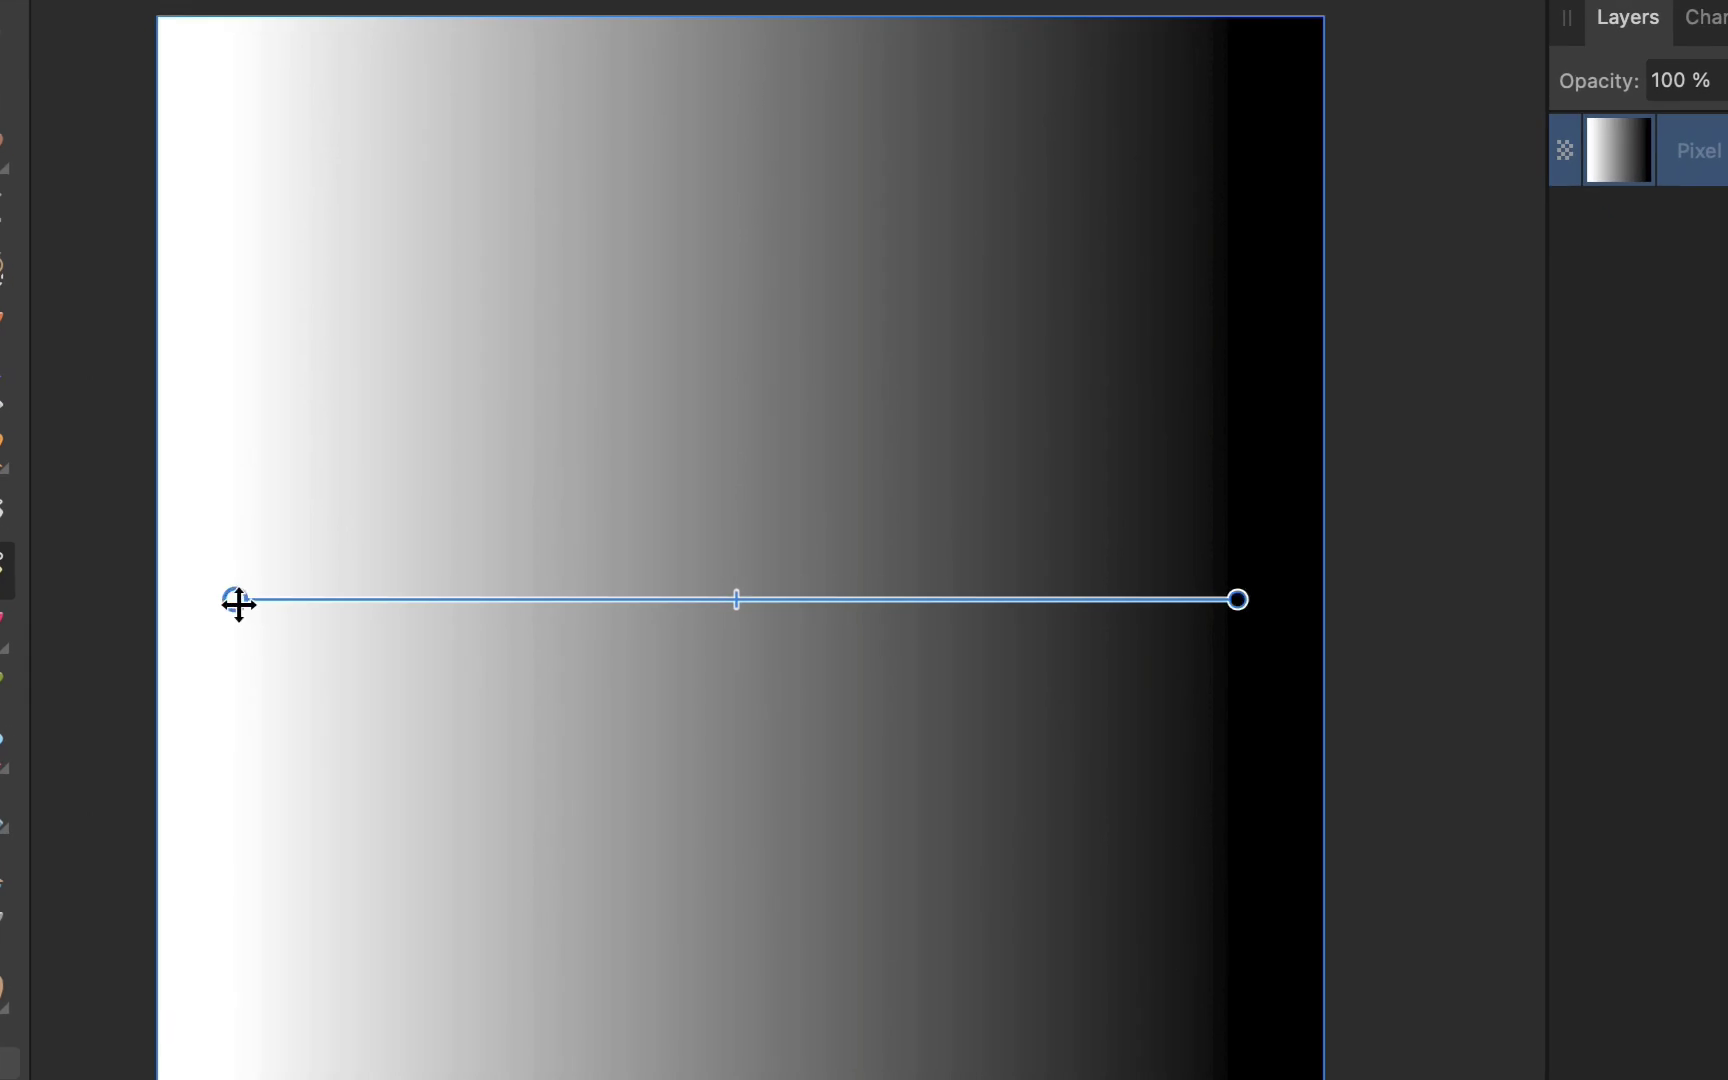
pyautogui.click(735, 599)
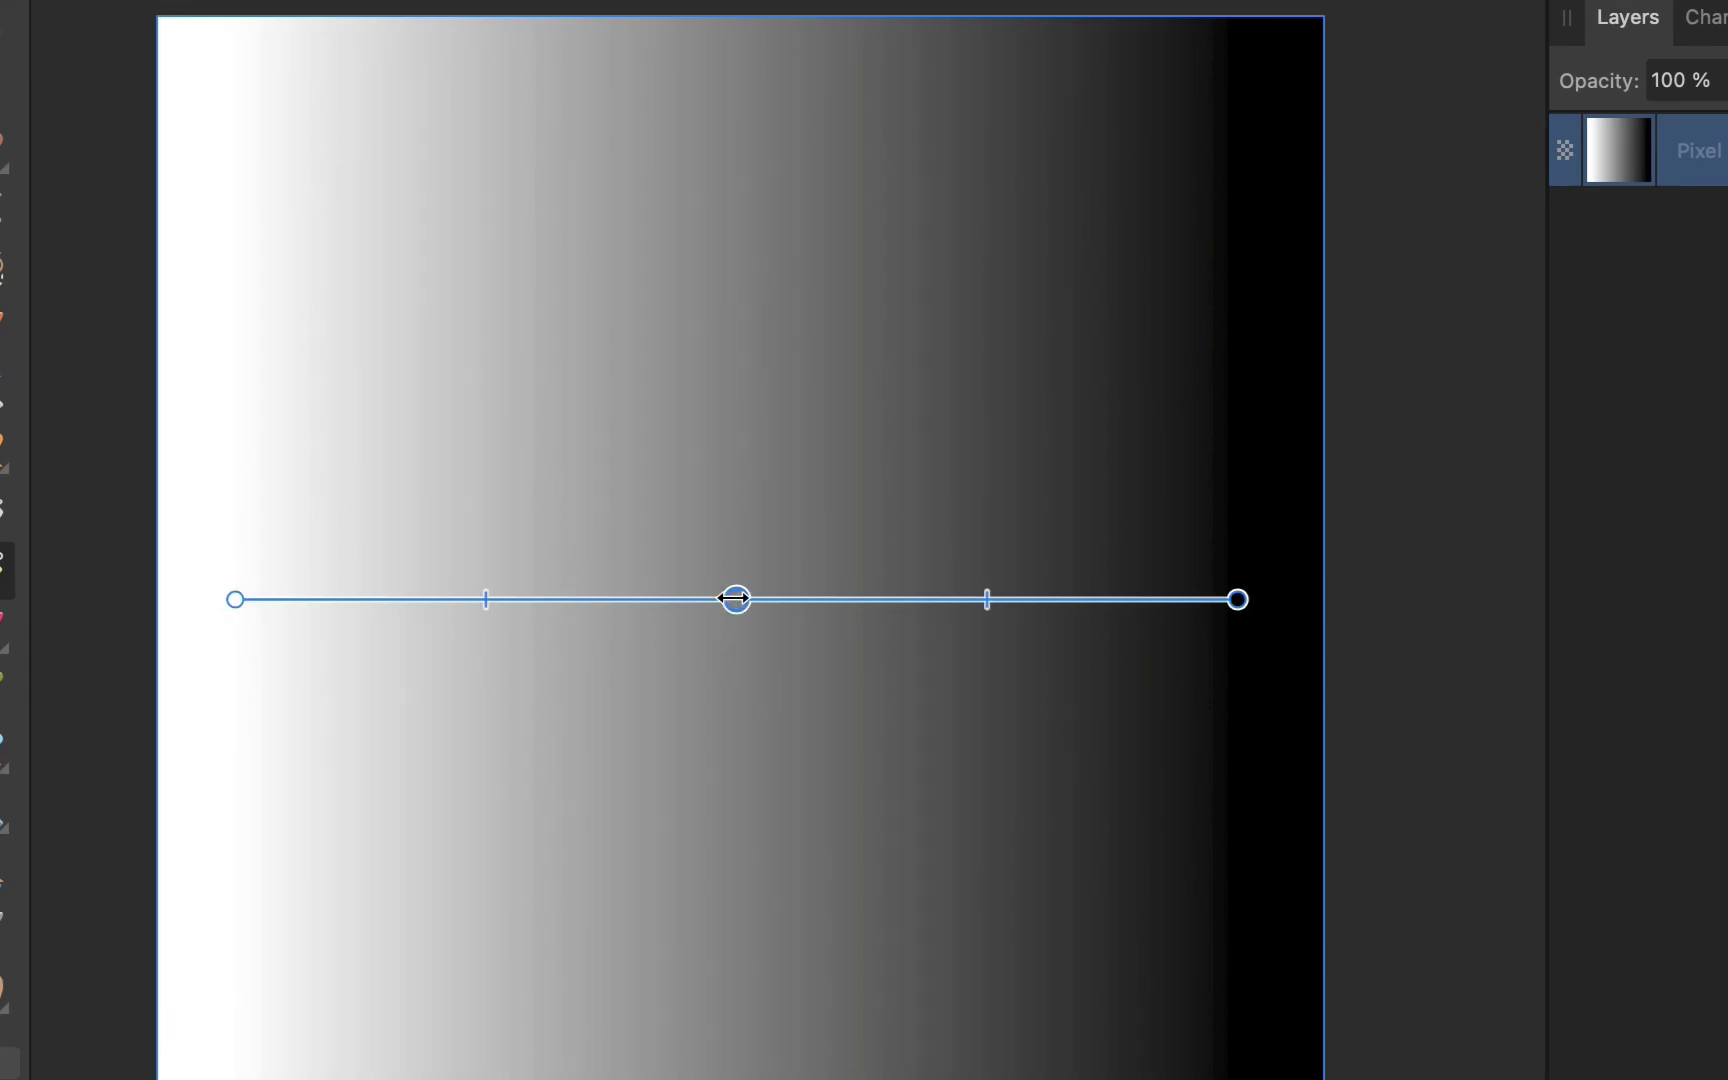
pyautogui.click(987, 599)
pyautogui.click(486, 599)
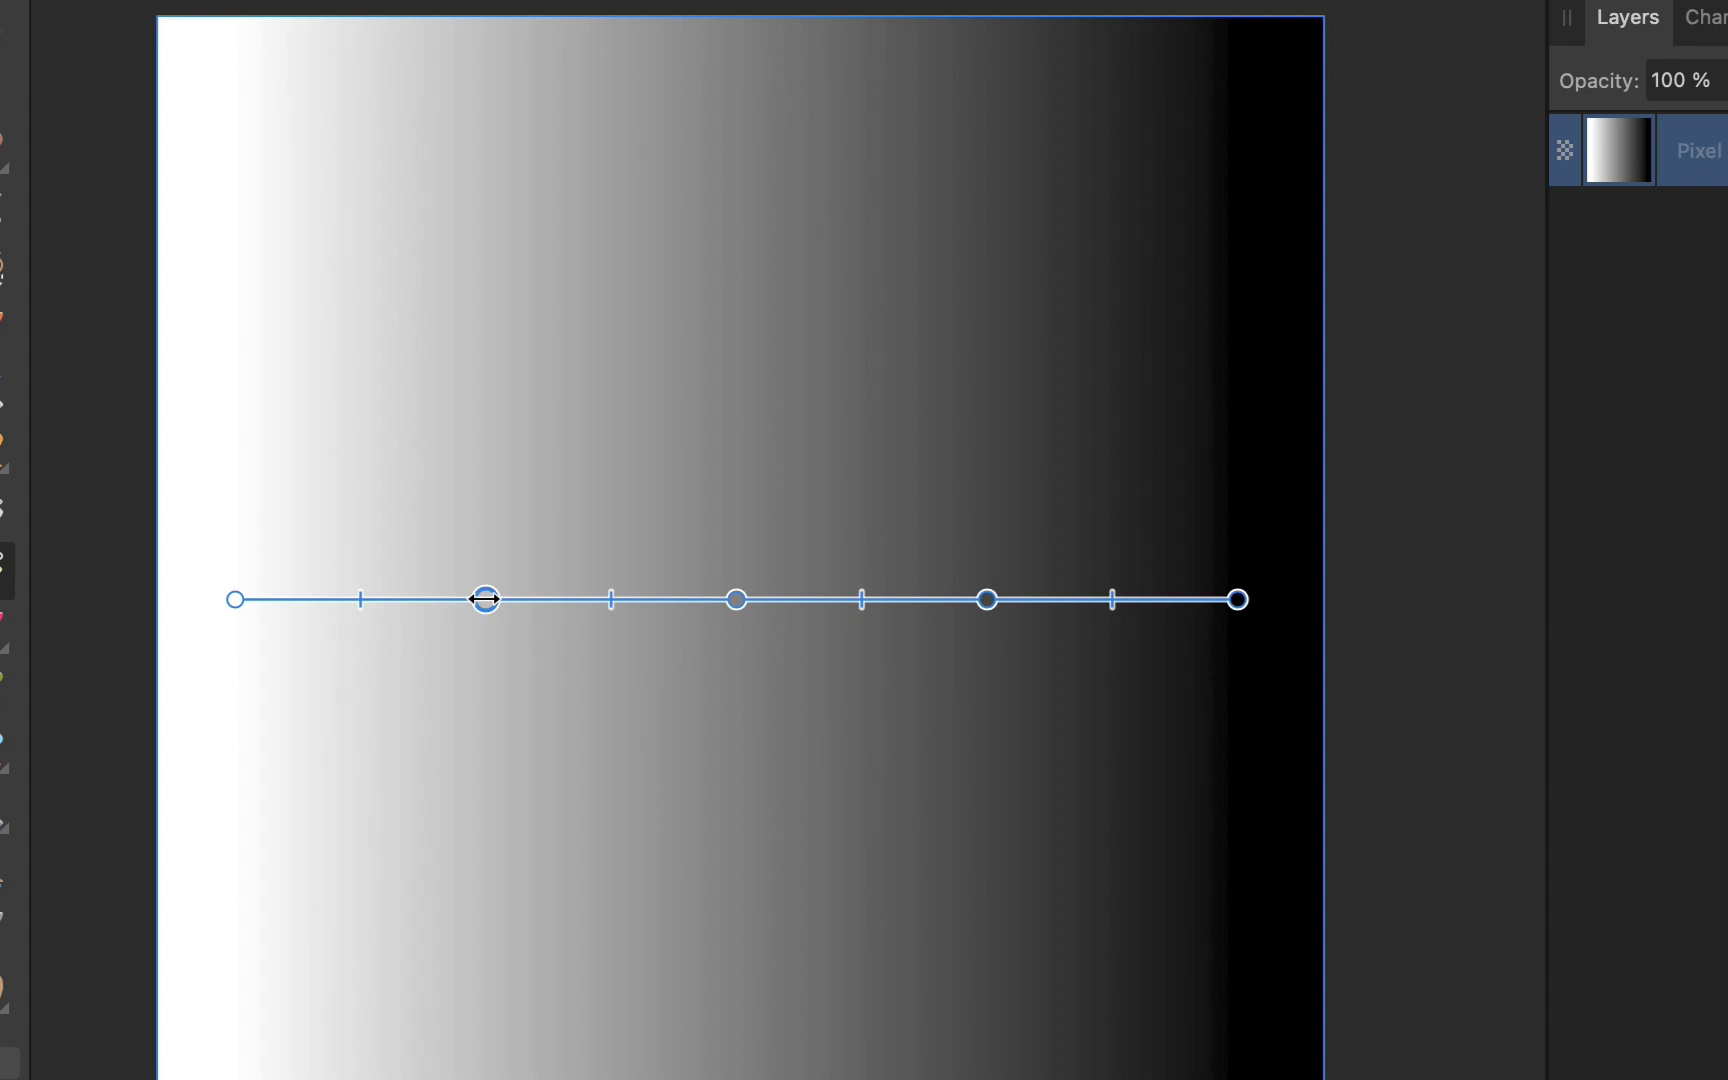
pyautogui.press('super+z')
pyautogui.press('super+z')
pyautogui.press('super+z')
# Step: Reposition the start stop and shift both blend midpoints so white lingers longer
pyautogui.moveTo(1235, 599); pyautogui.dragTo(1158, 578)
pyautogui.press('super+z')
pyautogui.moveTo(508, 598); pyautogui.dragTo(382, 598)
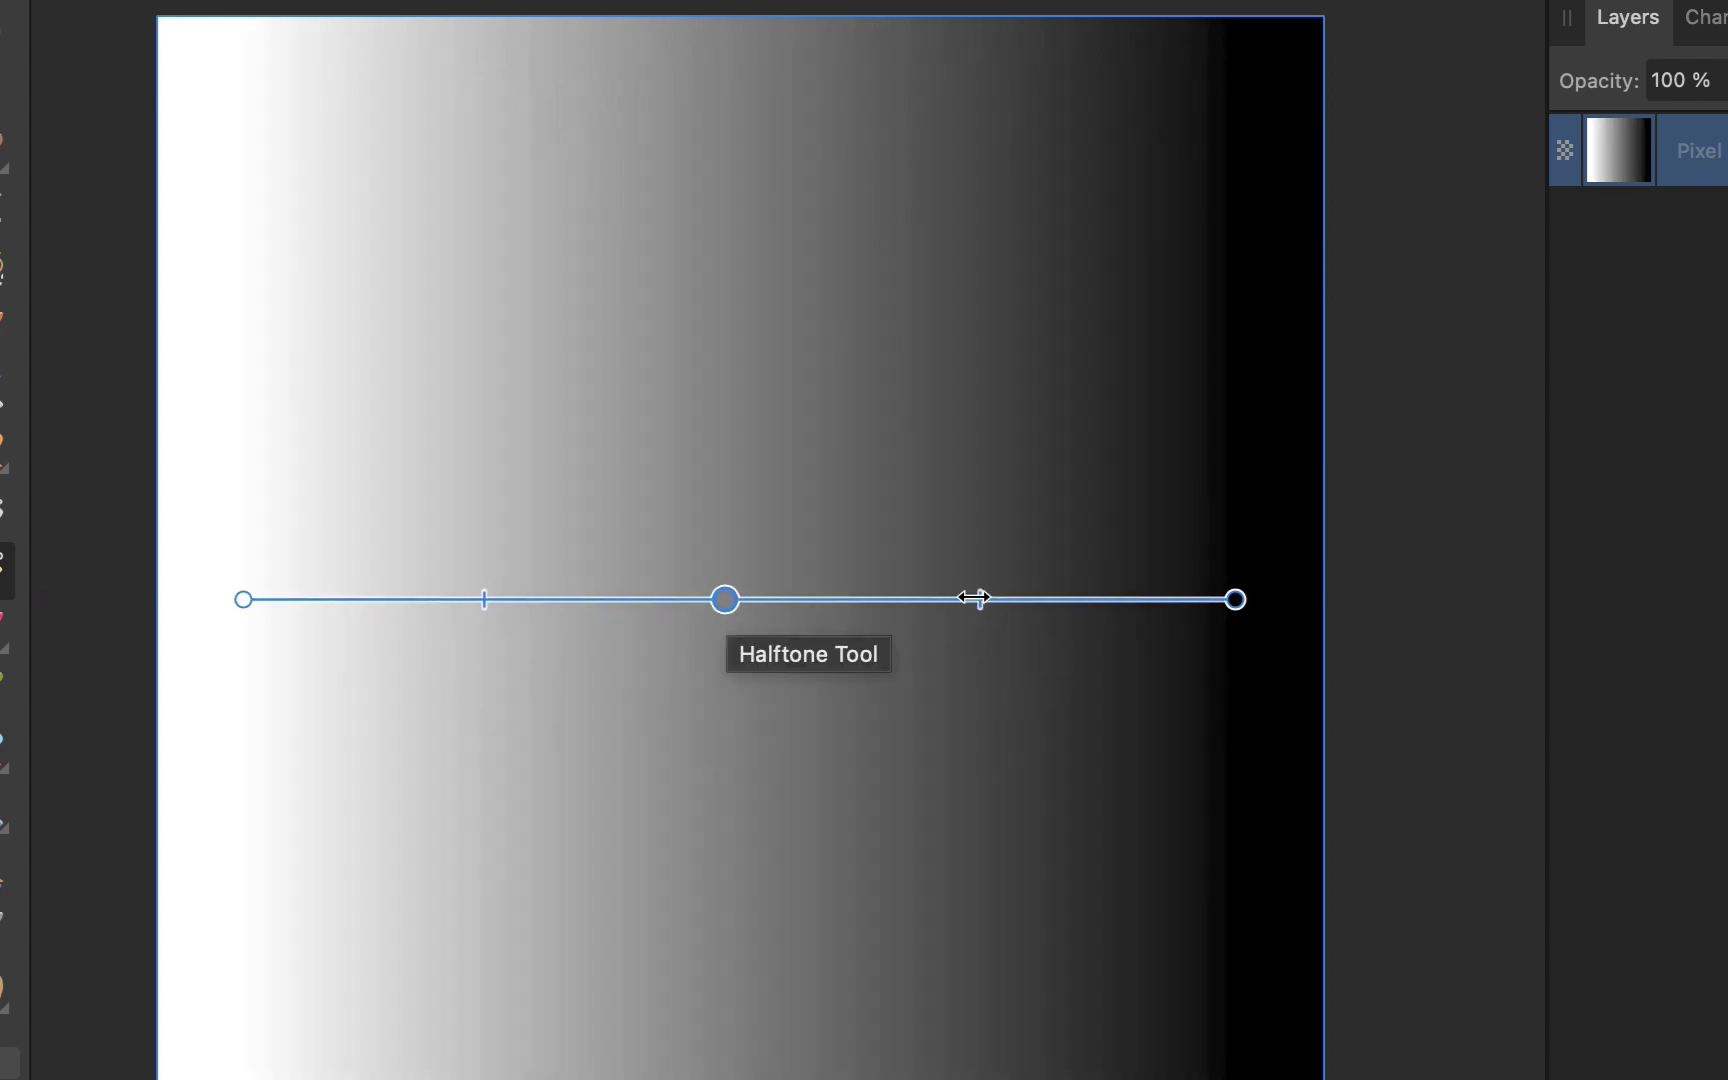
pyautogui.moveTo(980, 598)
pyautogui.mouseDown()
pyautogui.moveTo(1134, 598)
pyautogui.moveTo(883, 617)
pyautogui.moveTo(1142, 629)
pyautogui.moveTo(868, 631)
pyautogui.moveTo(980, 625)
pyautogui.mouseUp()
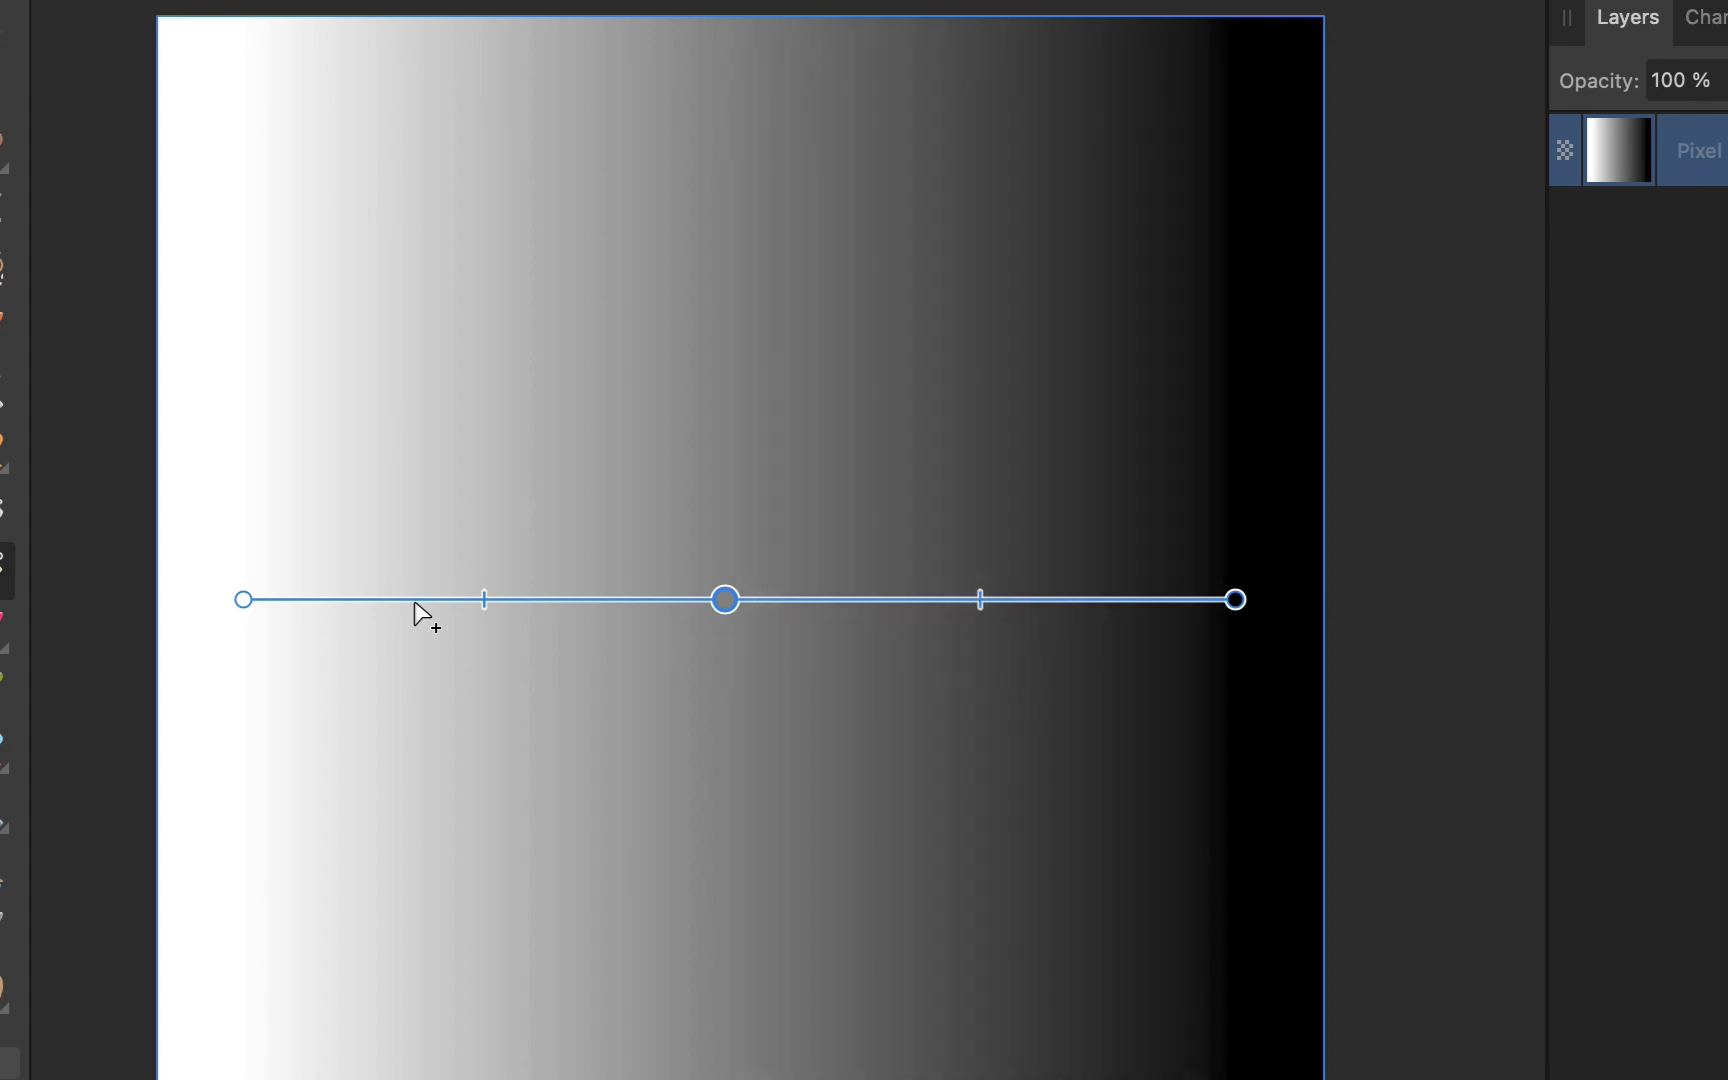
pyautogui.moveTo(478, 598); pyautogui.dragTo(536, 609)
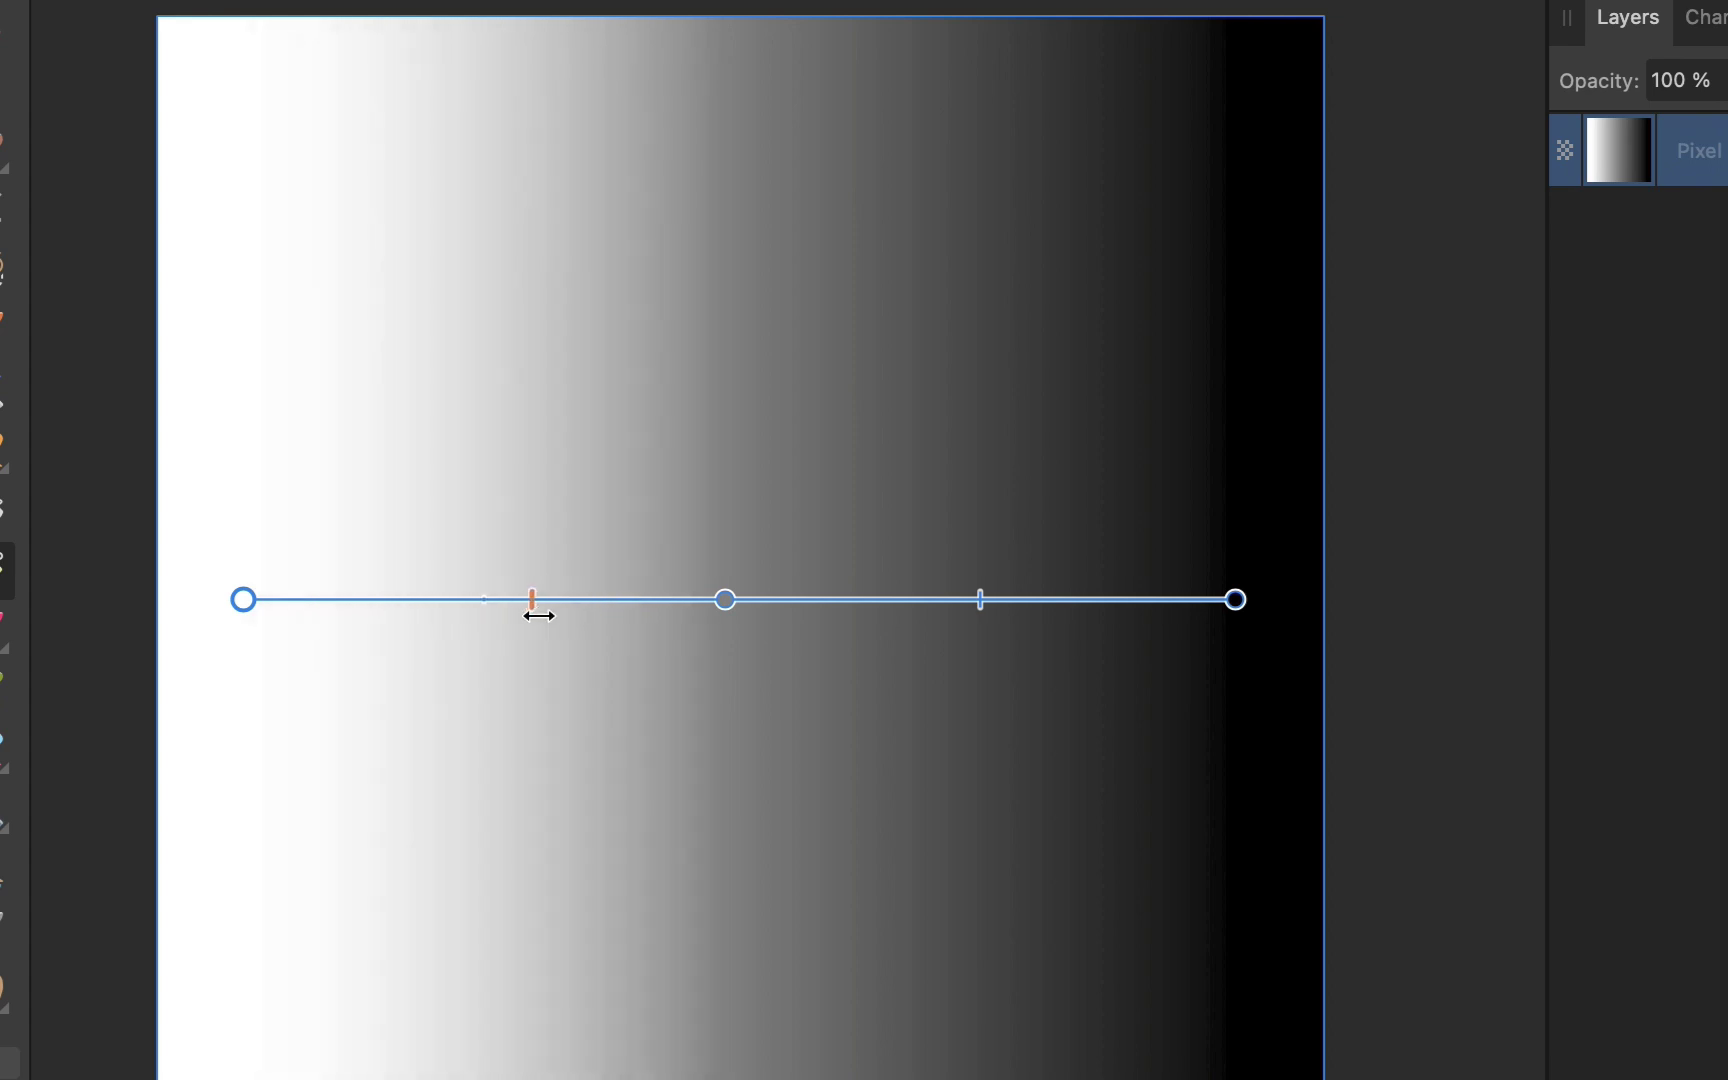
# Step: Switch the Colour panel to RGB, colour the stops red, yellow and light blue, and pull the right end inward
pyautogui.click(1727, 25)
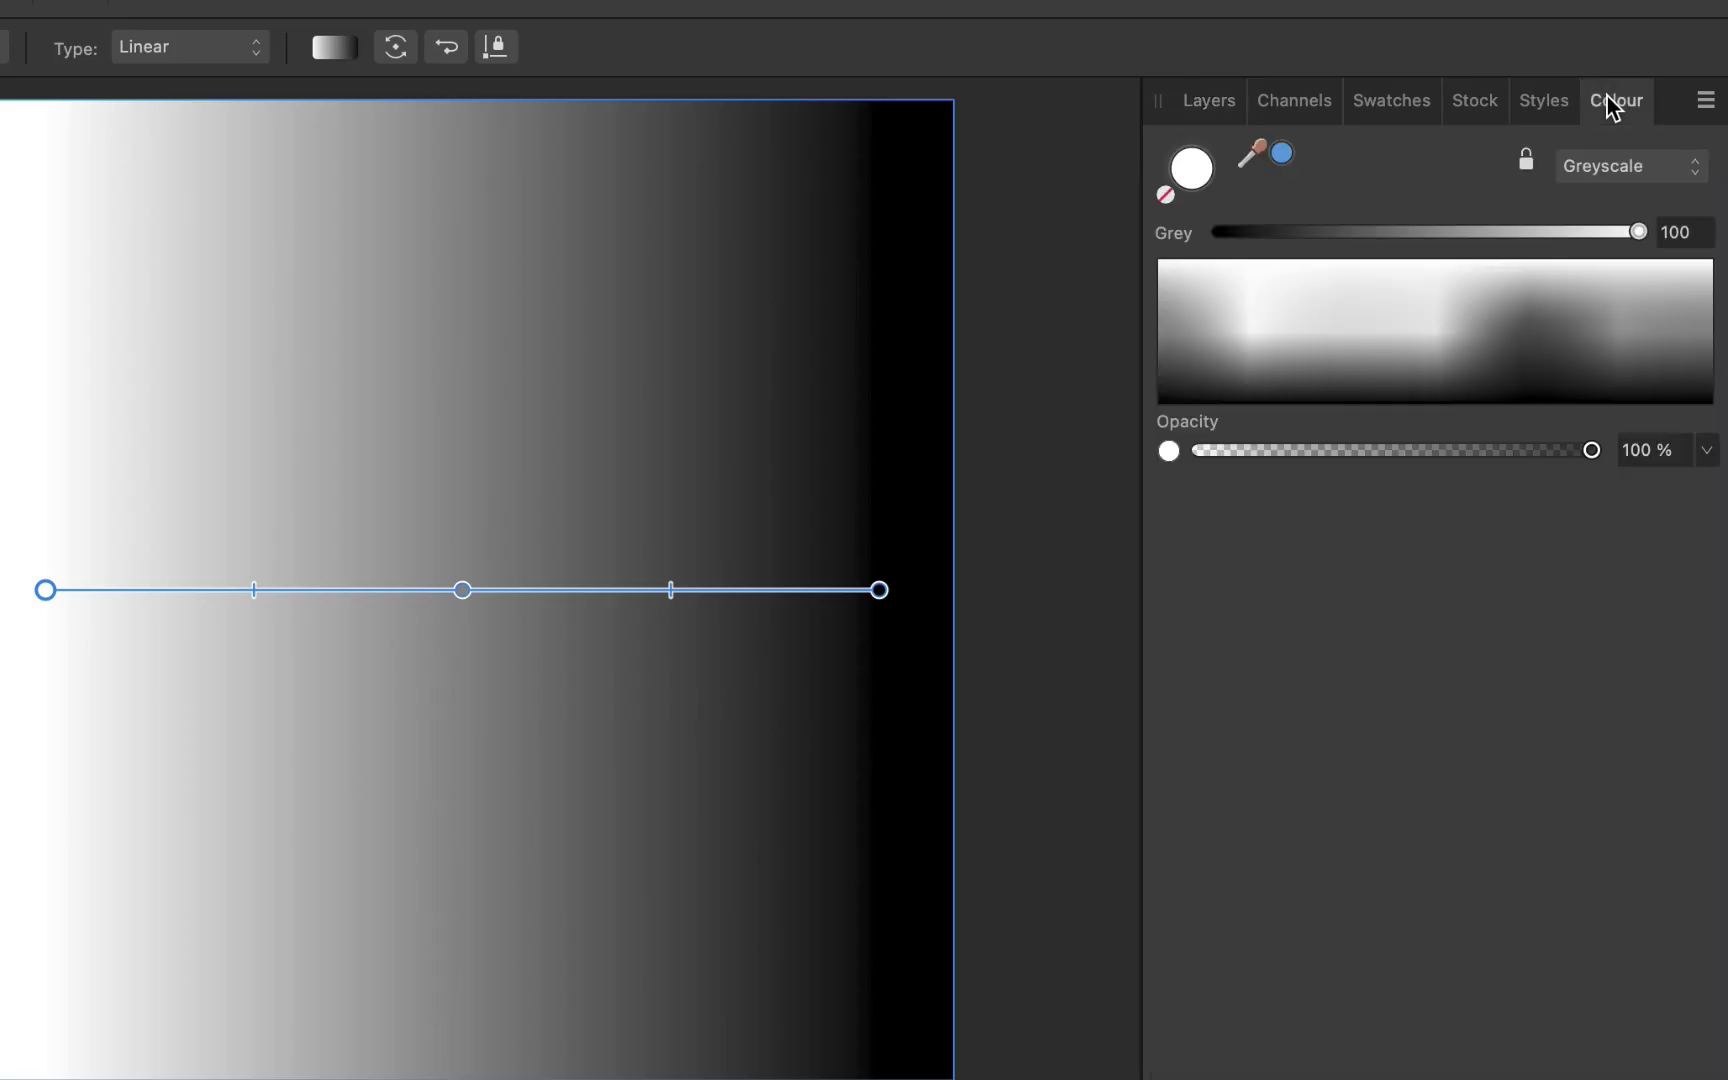
pyautogui.click(1600, 166)
pyautogui.click(1585, 12)
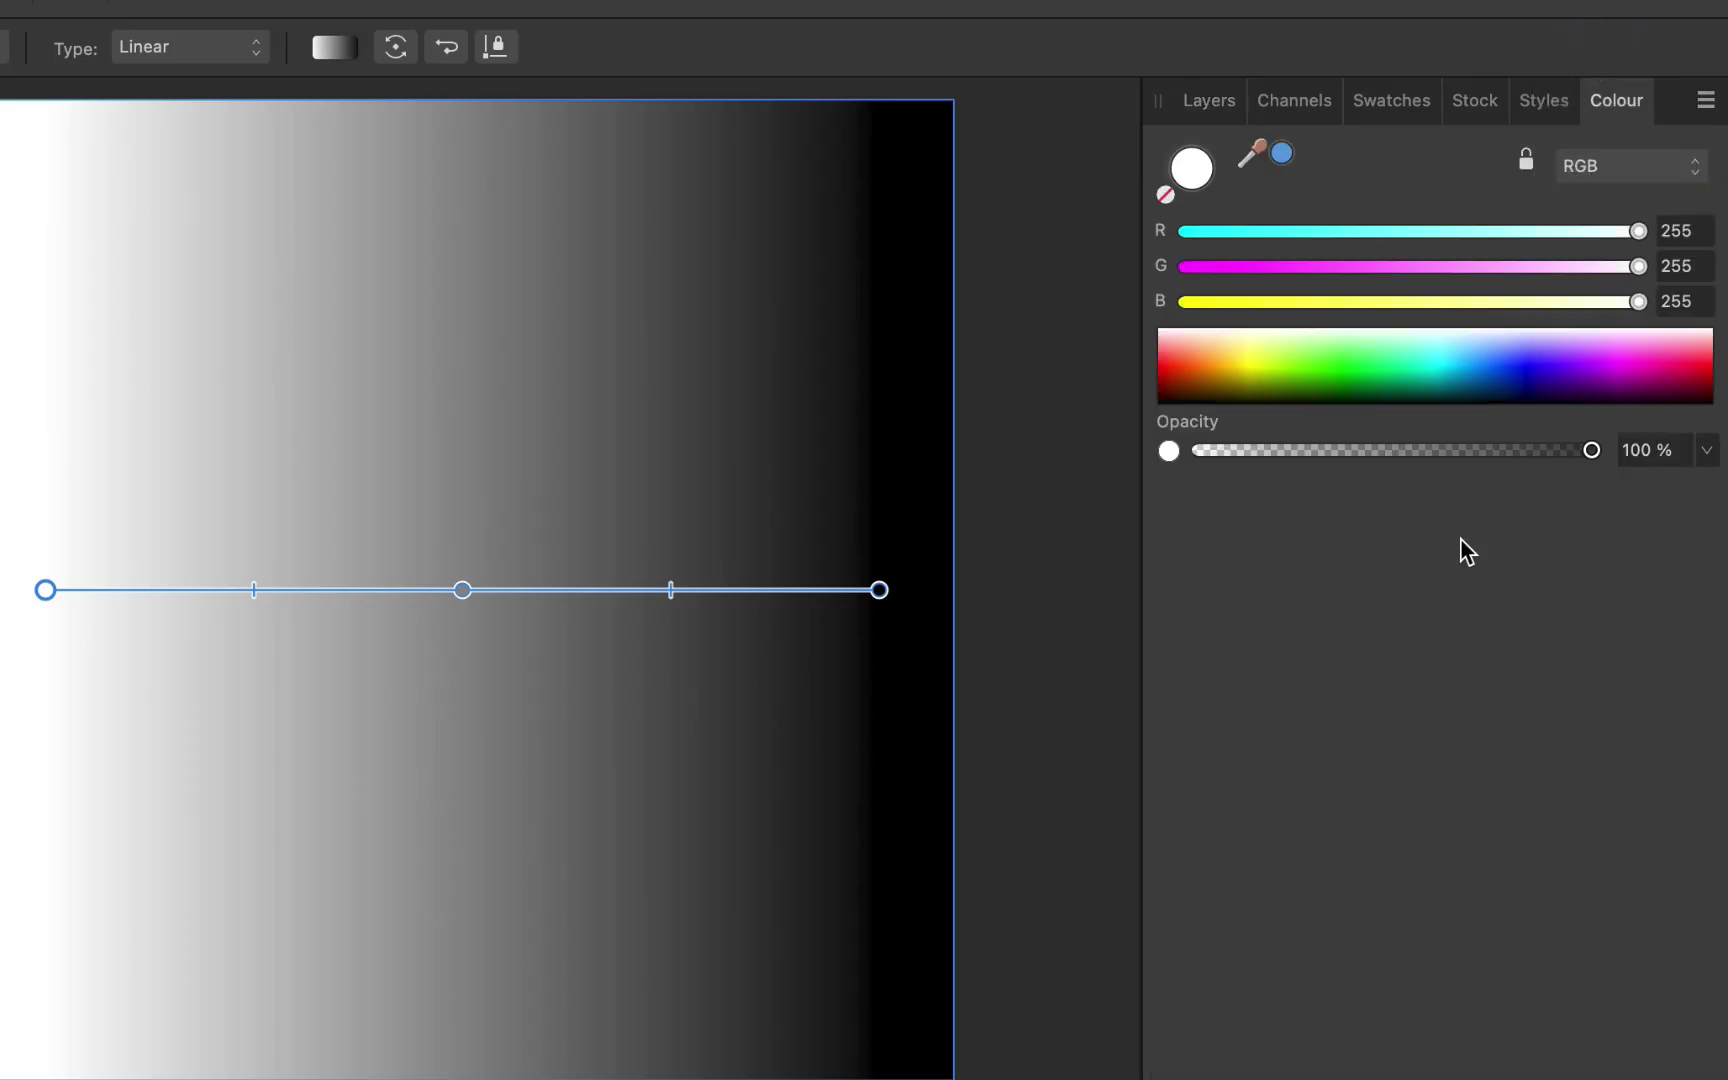
pyautogui.click(1180, 368)
pyautogui.click(462, 590)
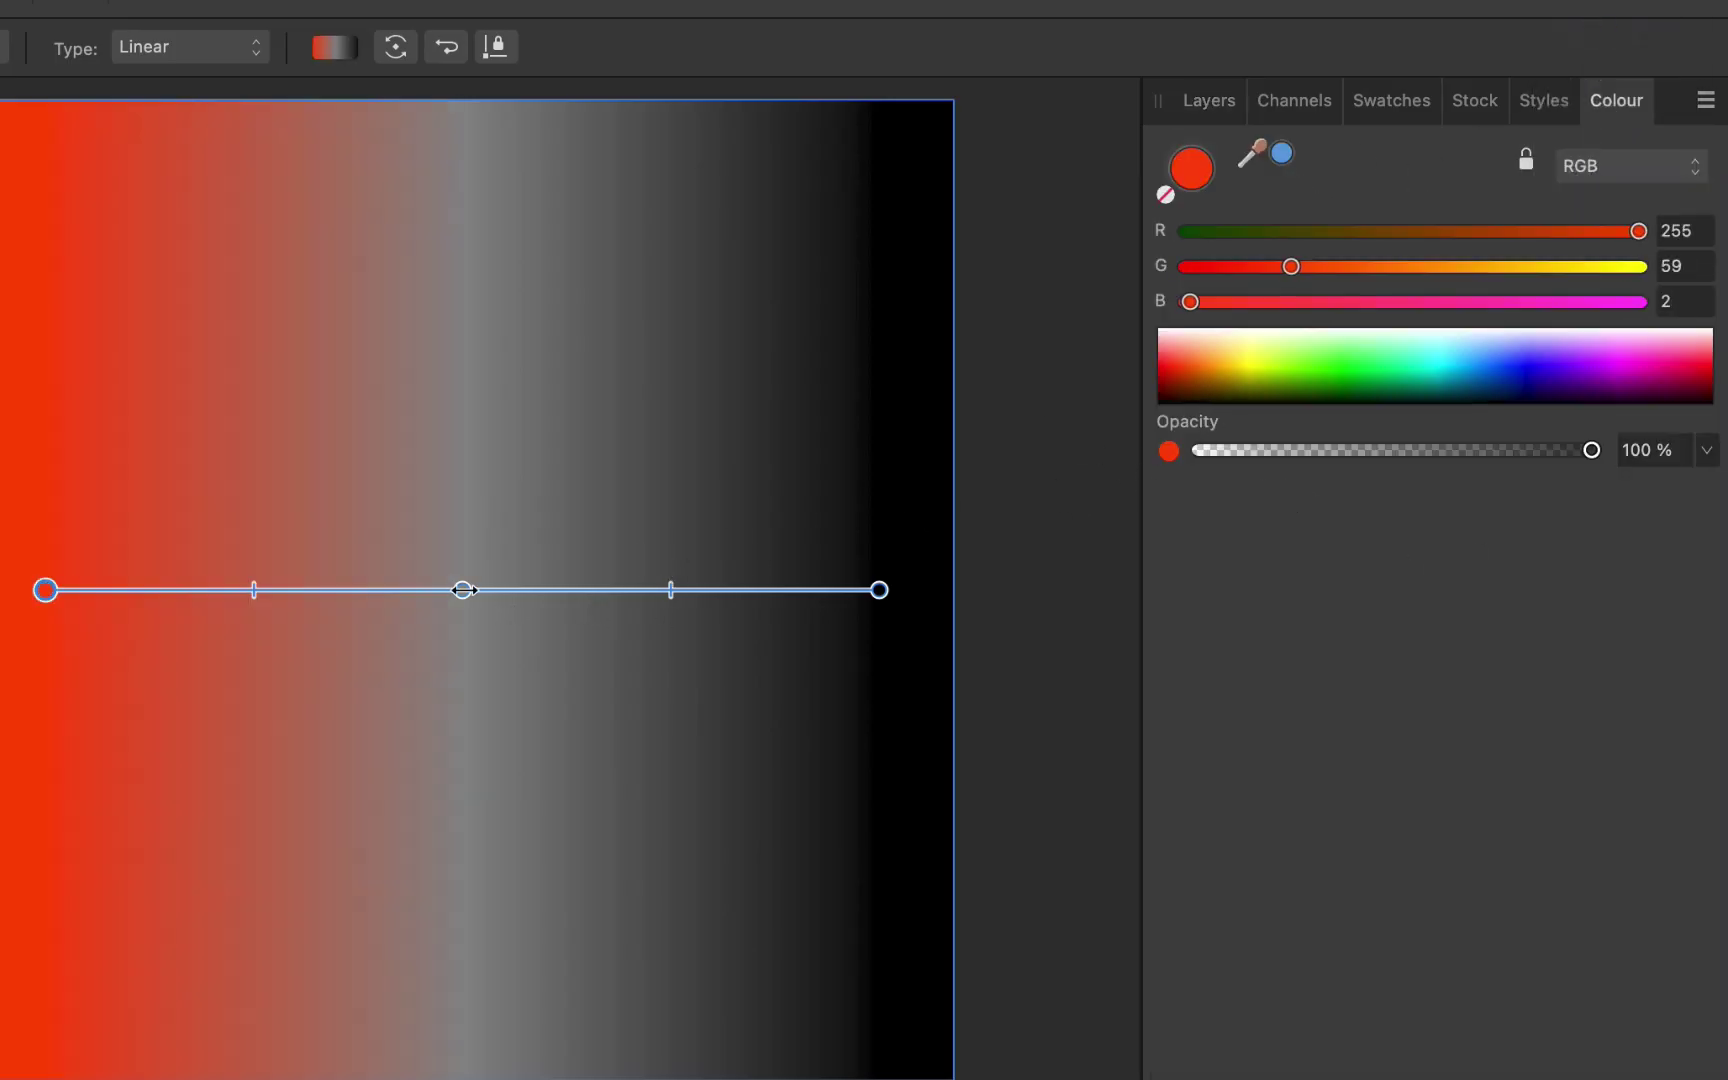
pyautogui.click(1253, 362)
pyautogui.click(880, 591)
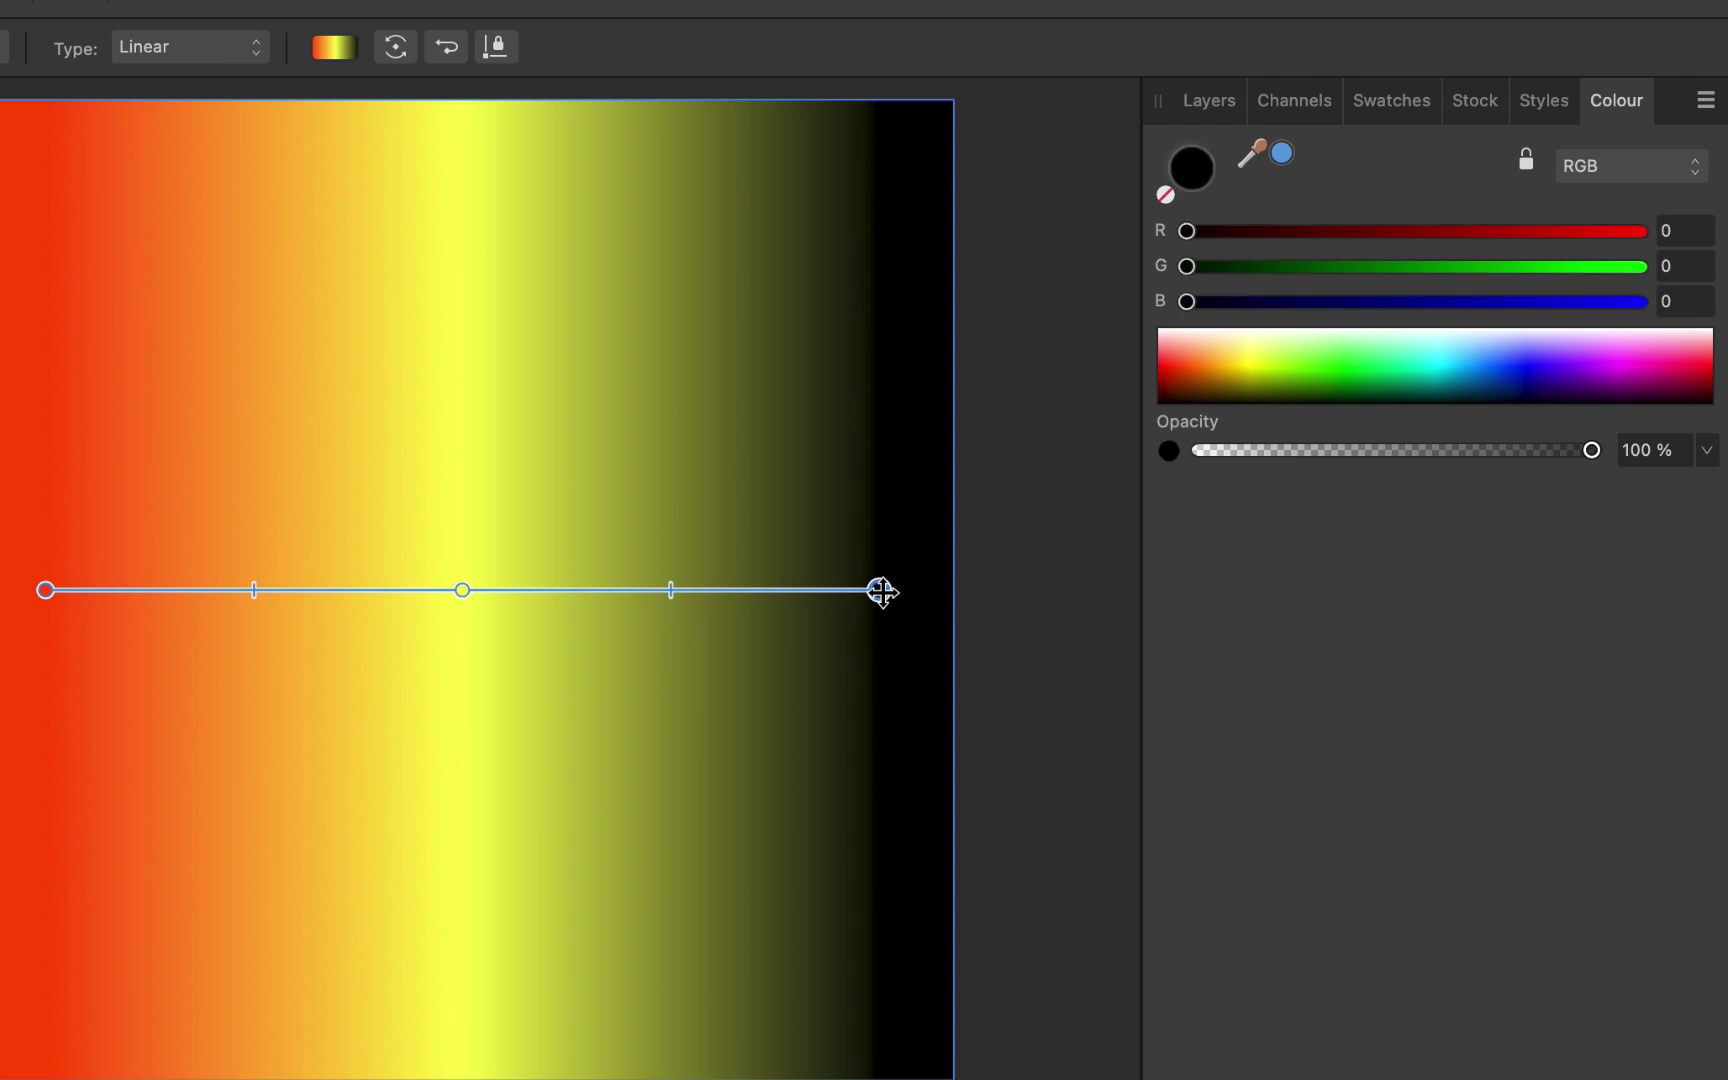
pyautogui.click(1483, 358)
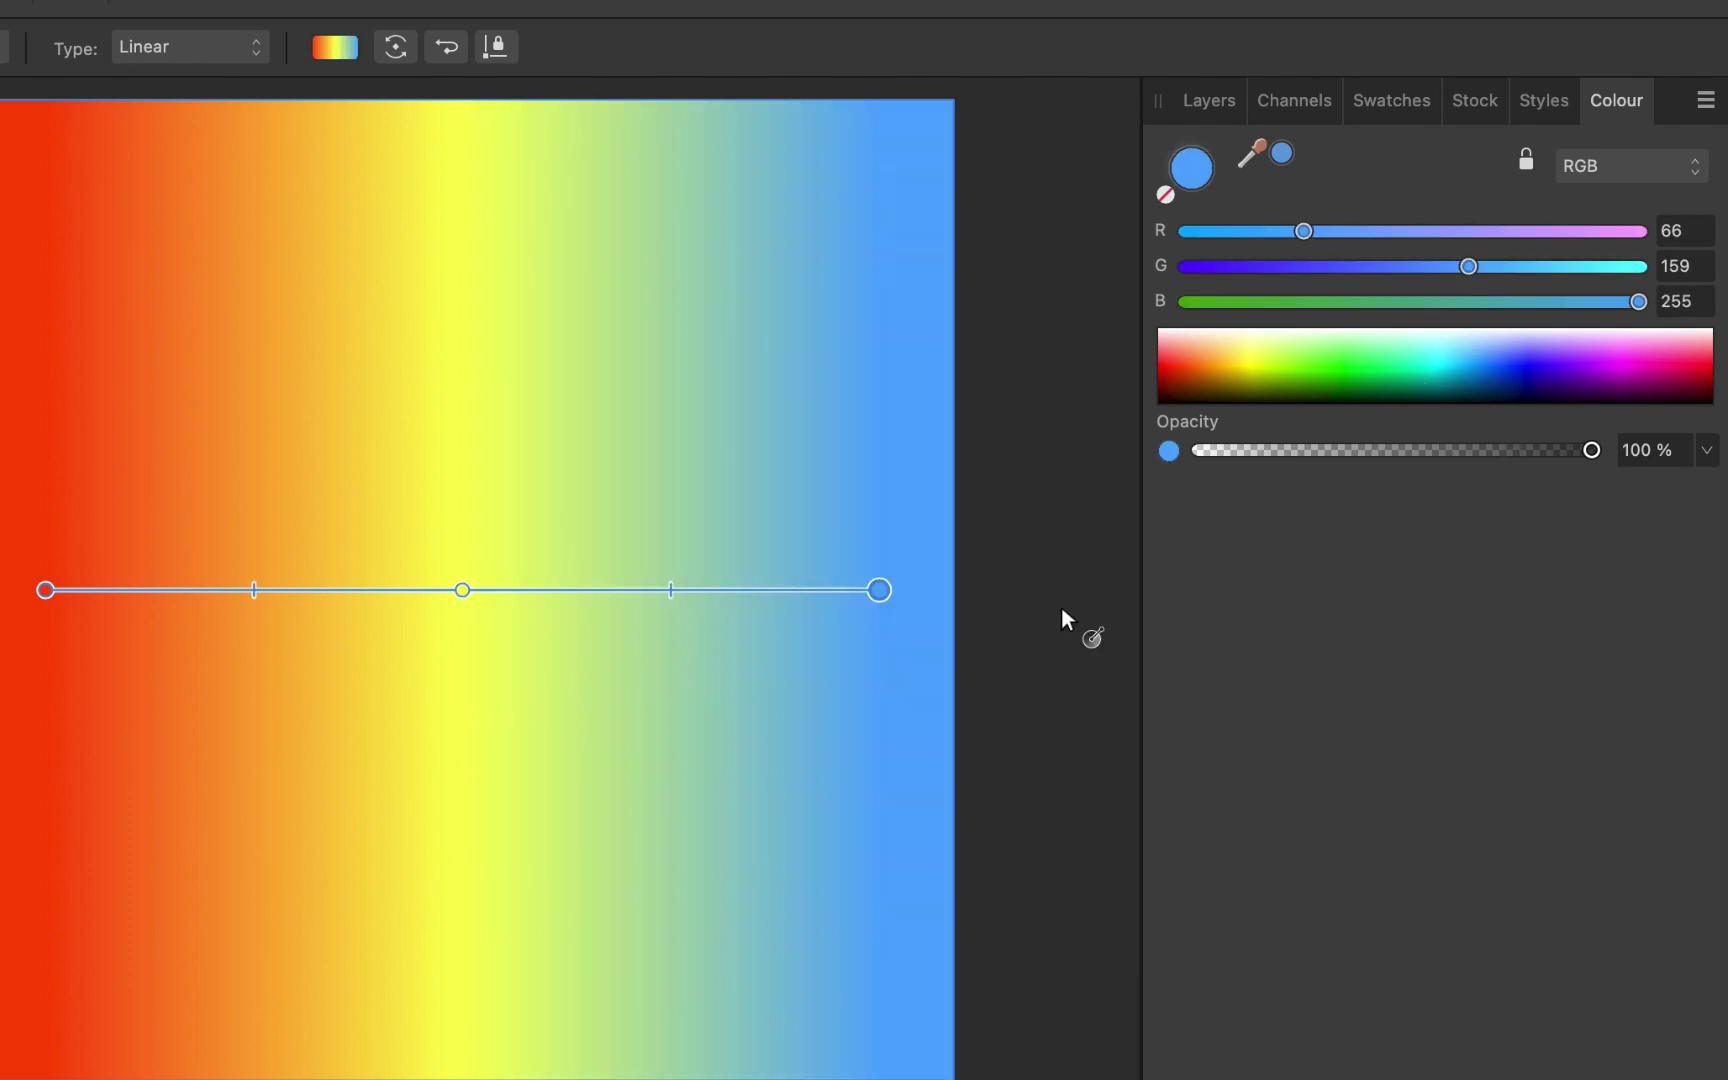
pyautogui.moveTo(879, 584); pyautogui.dragTo(509, 571)
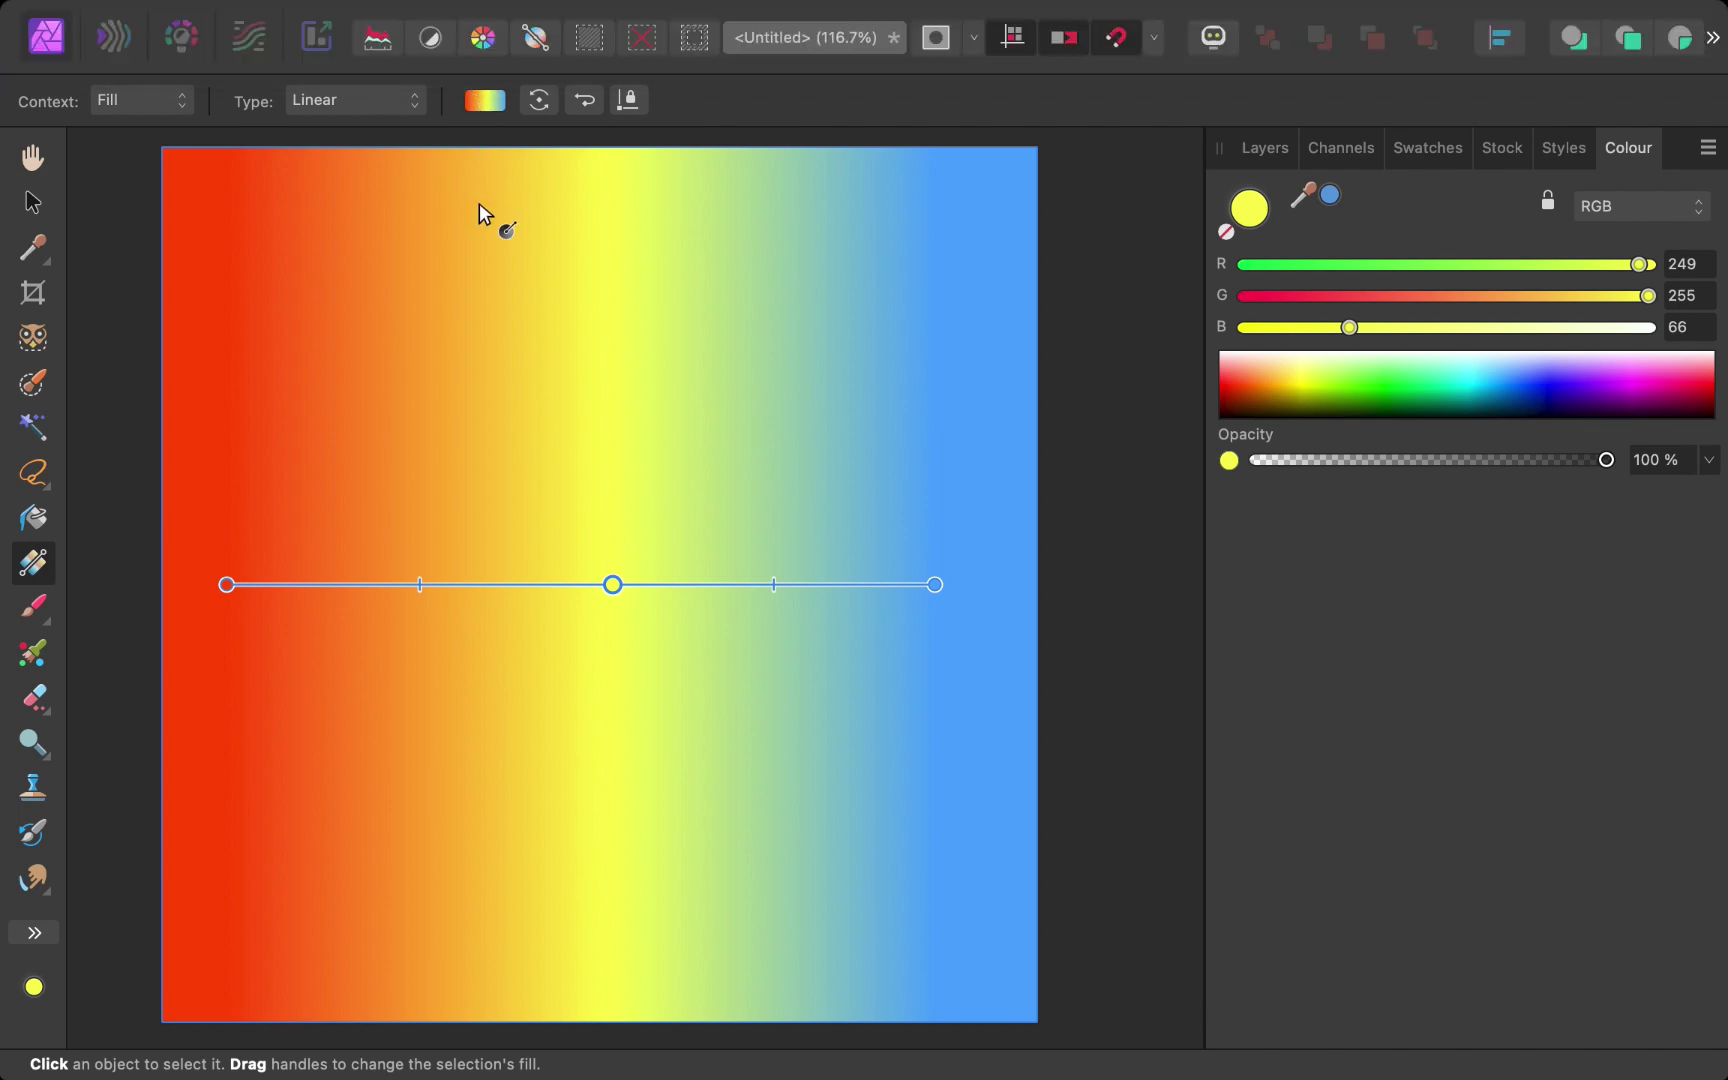
# Step: In the gradient editor, colour the left, middle and right stops green, blue and orange
pyautogui.click(485, 104)
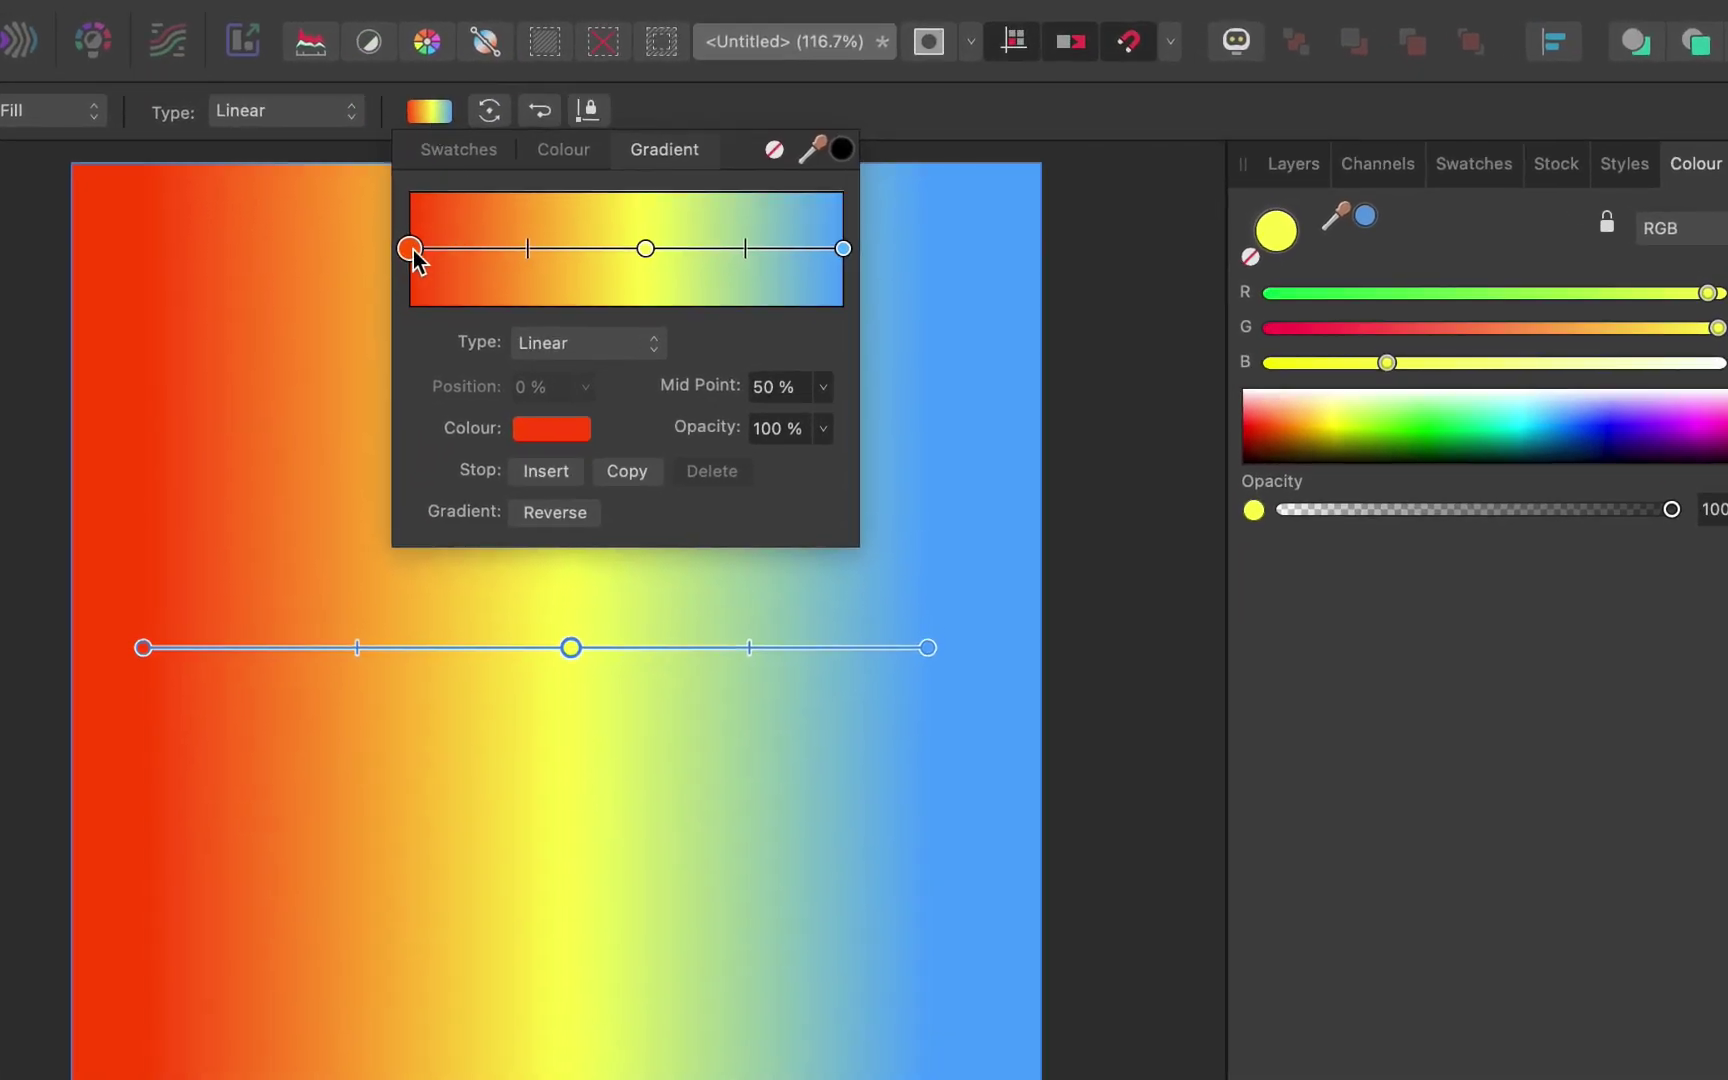
pyautogui.click(549, 425)
pyautogui.click(629, 758)
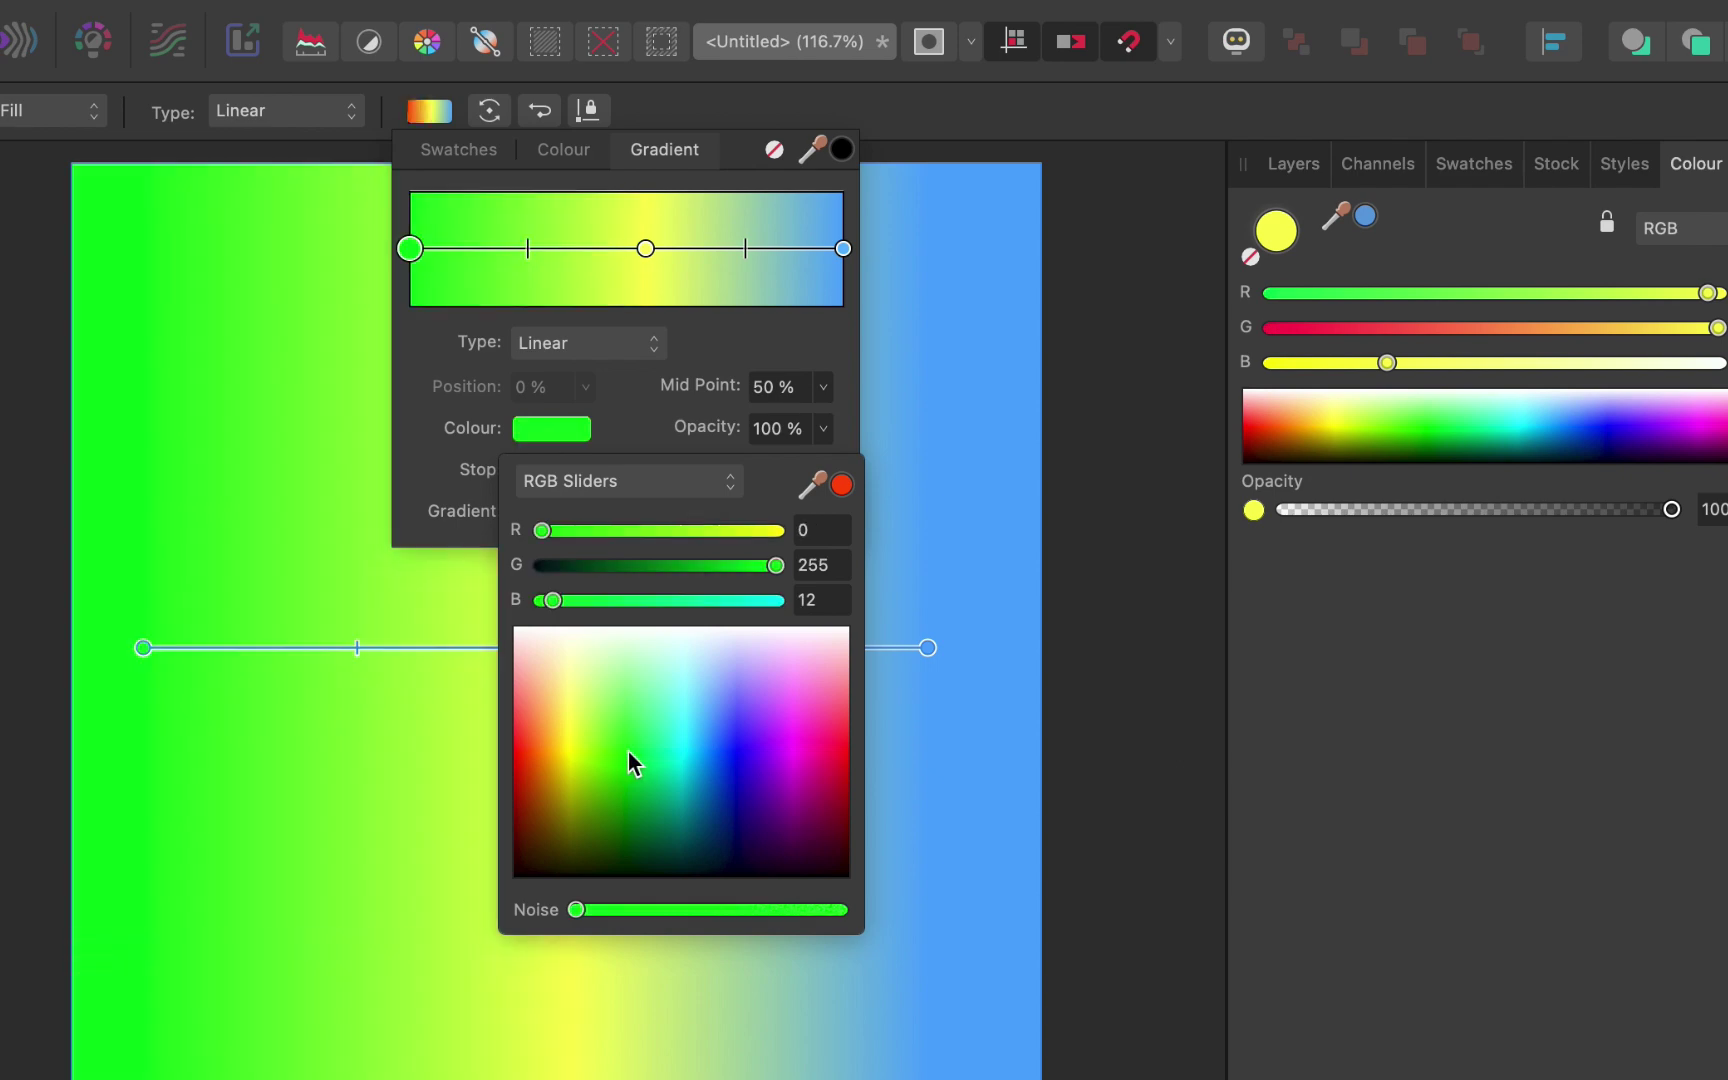
pyautogui.click(646, 249)
pyautogui.click(553, 427)
pyautogui.click(674, 730)
pyautogui.click(843, 249)
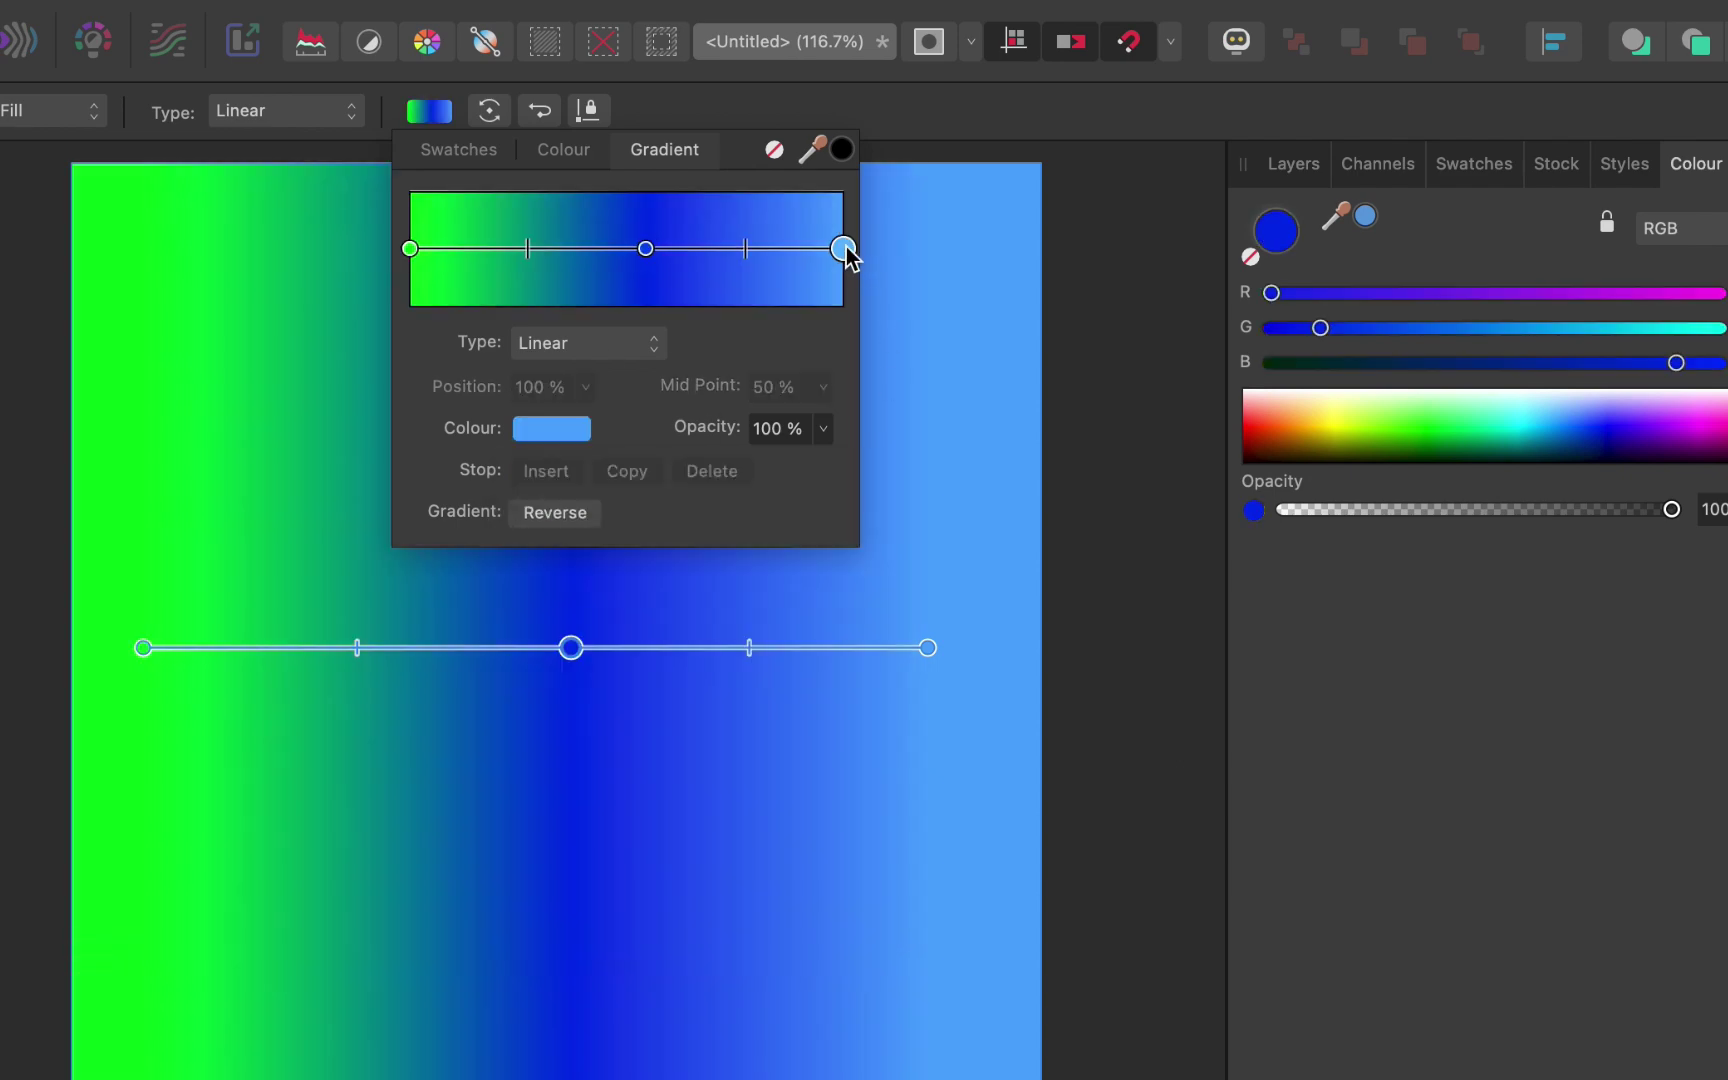
pyautogui.click(549, 430)
pyautogui.click(532, 767)
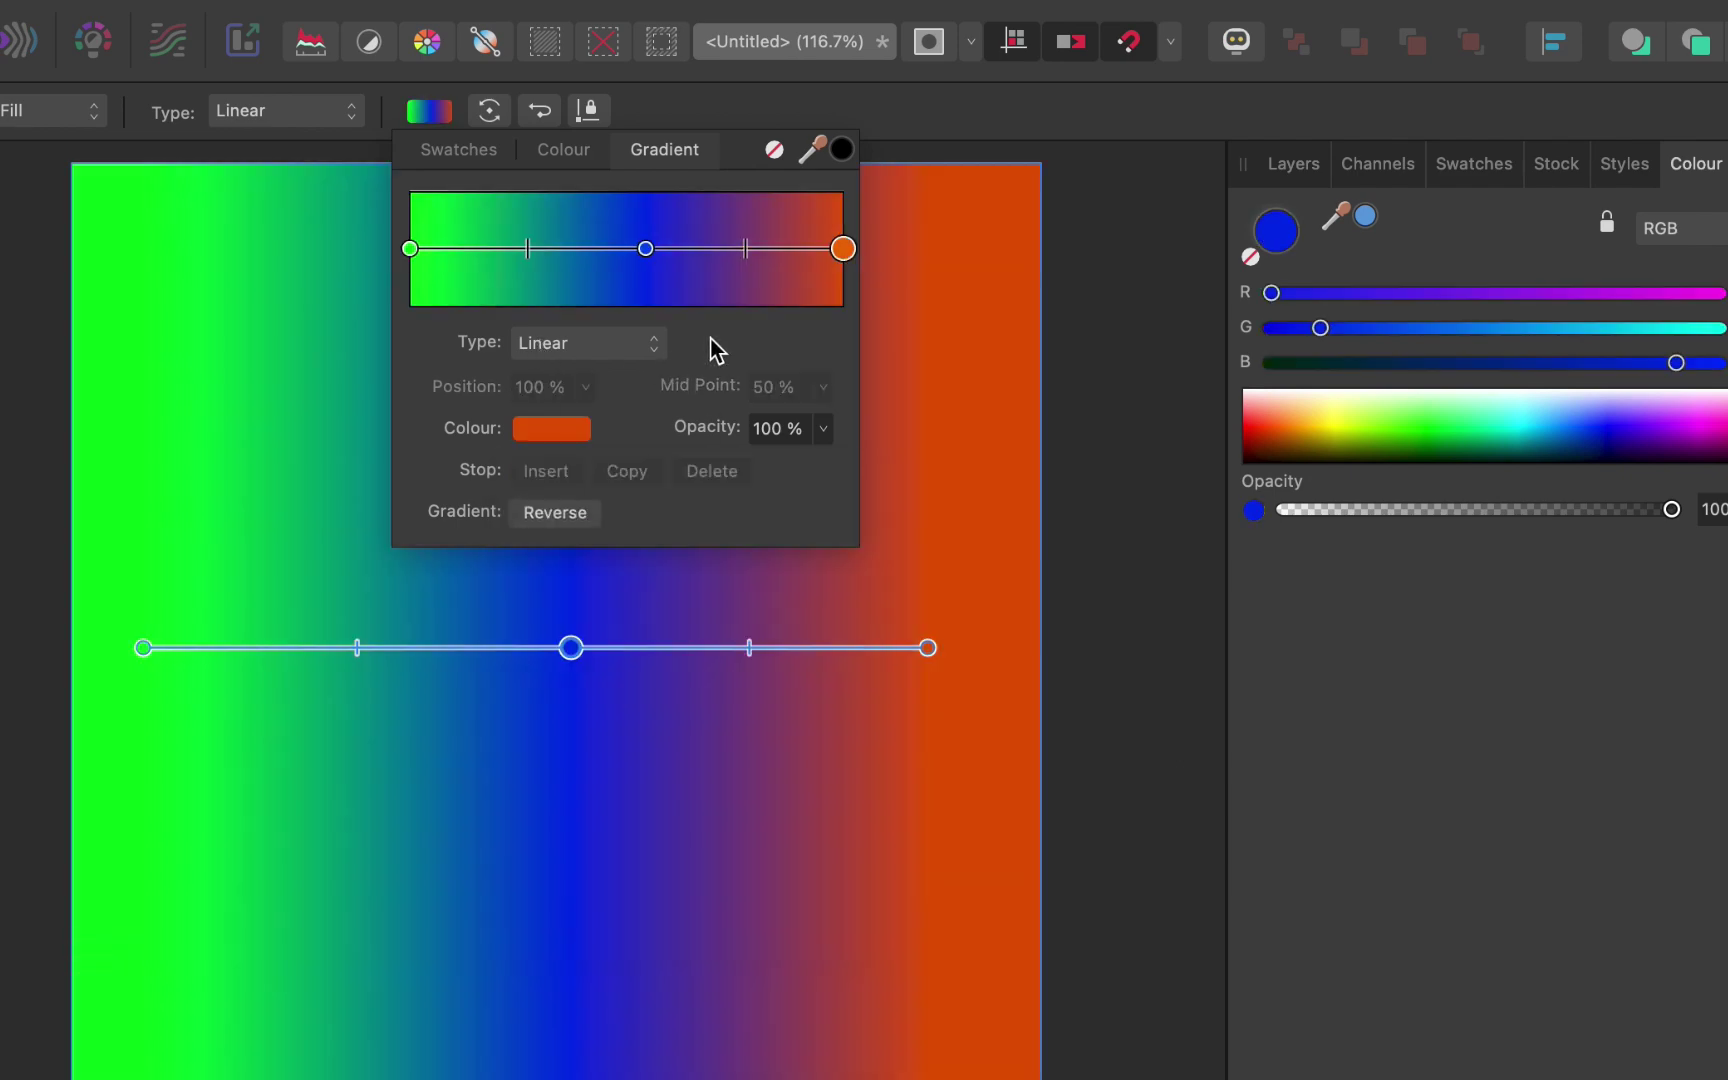
# Step: Insert a pink stop at 77% and a teal stop at 27%
pyautogui.click(646, 249)
pyautogui.click(564, 473)
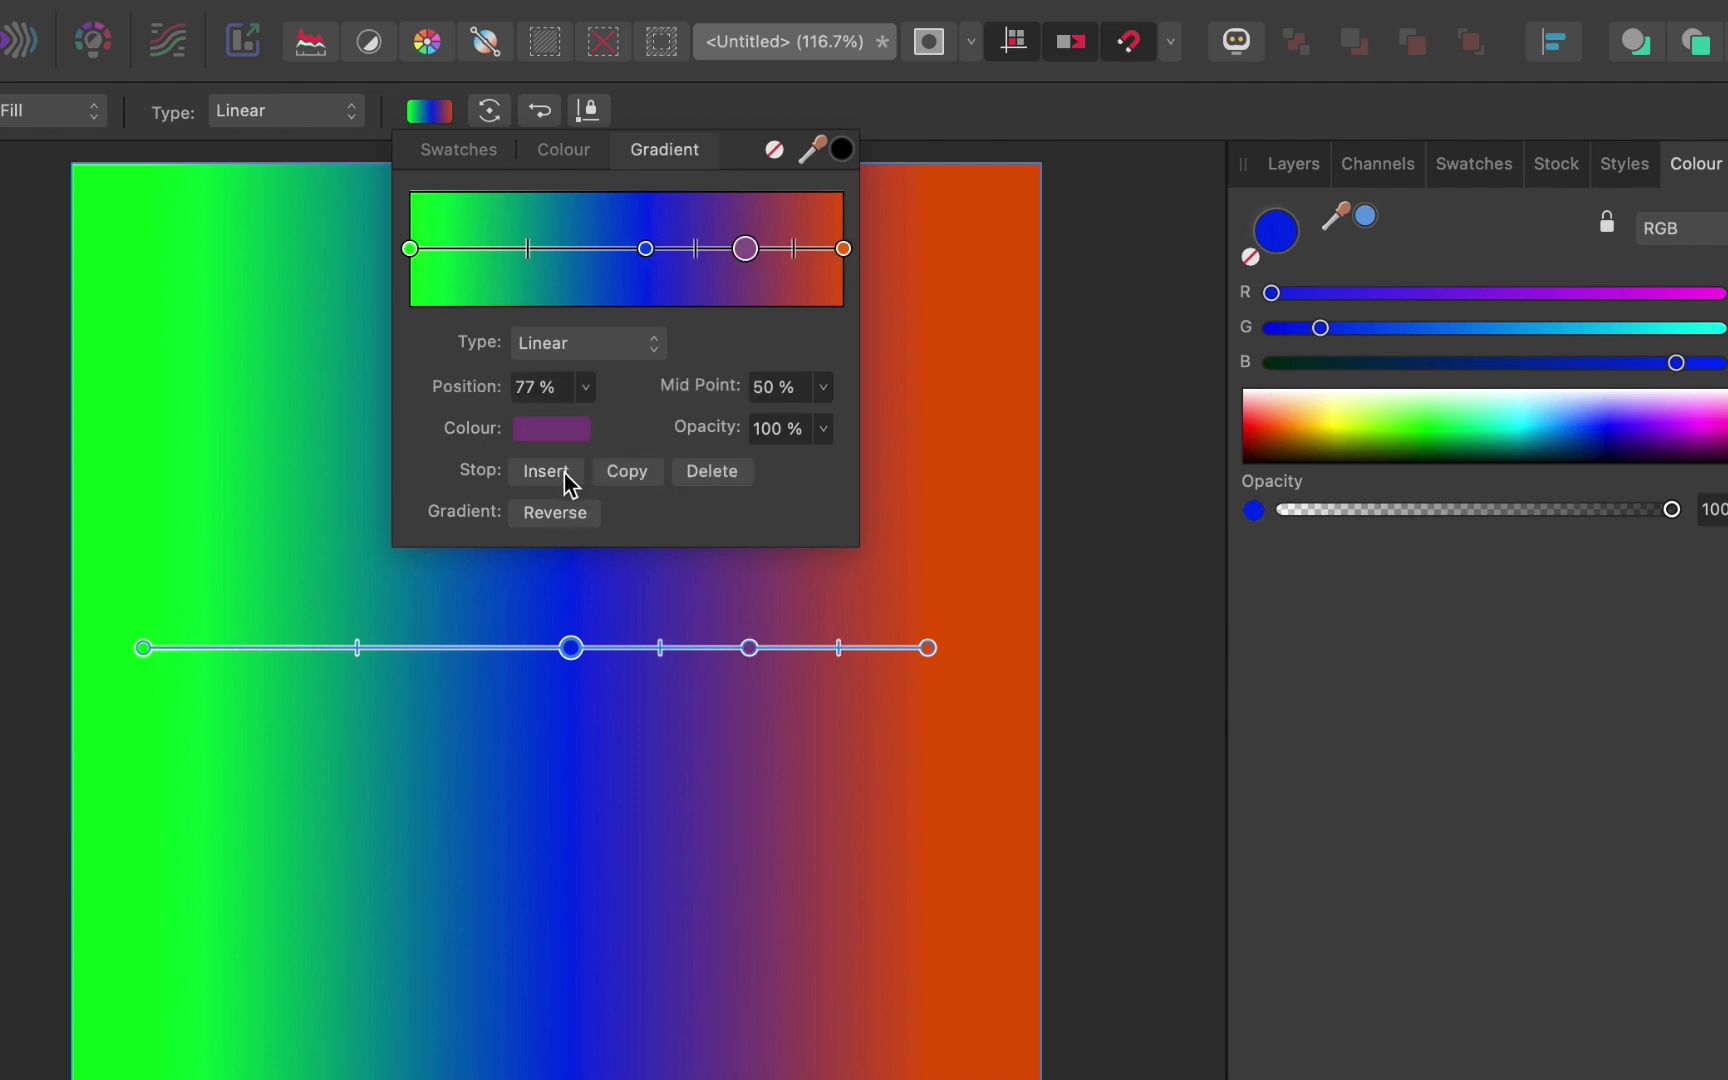
pyautogui.click(541, 424)
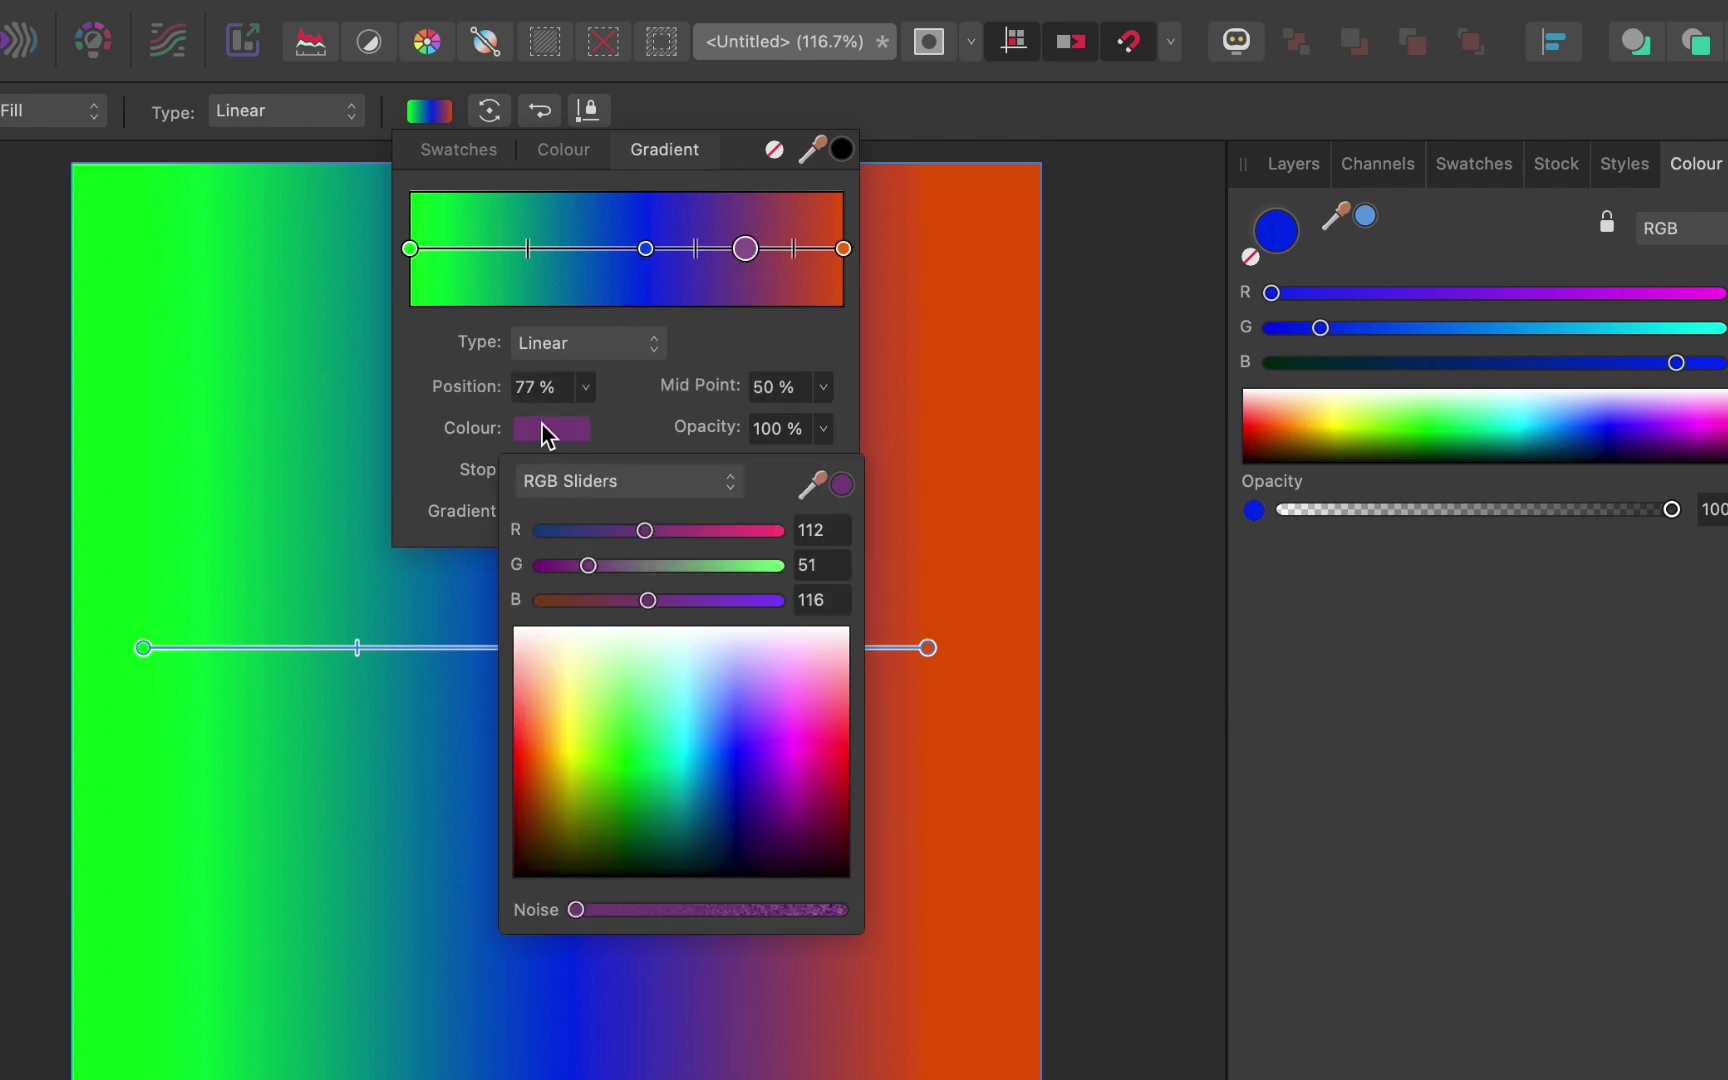
pyautogui.click(797, 700)
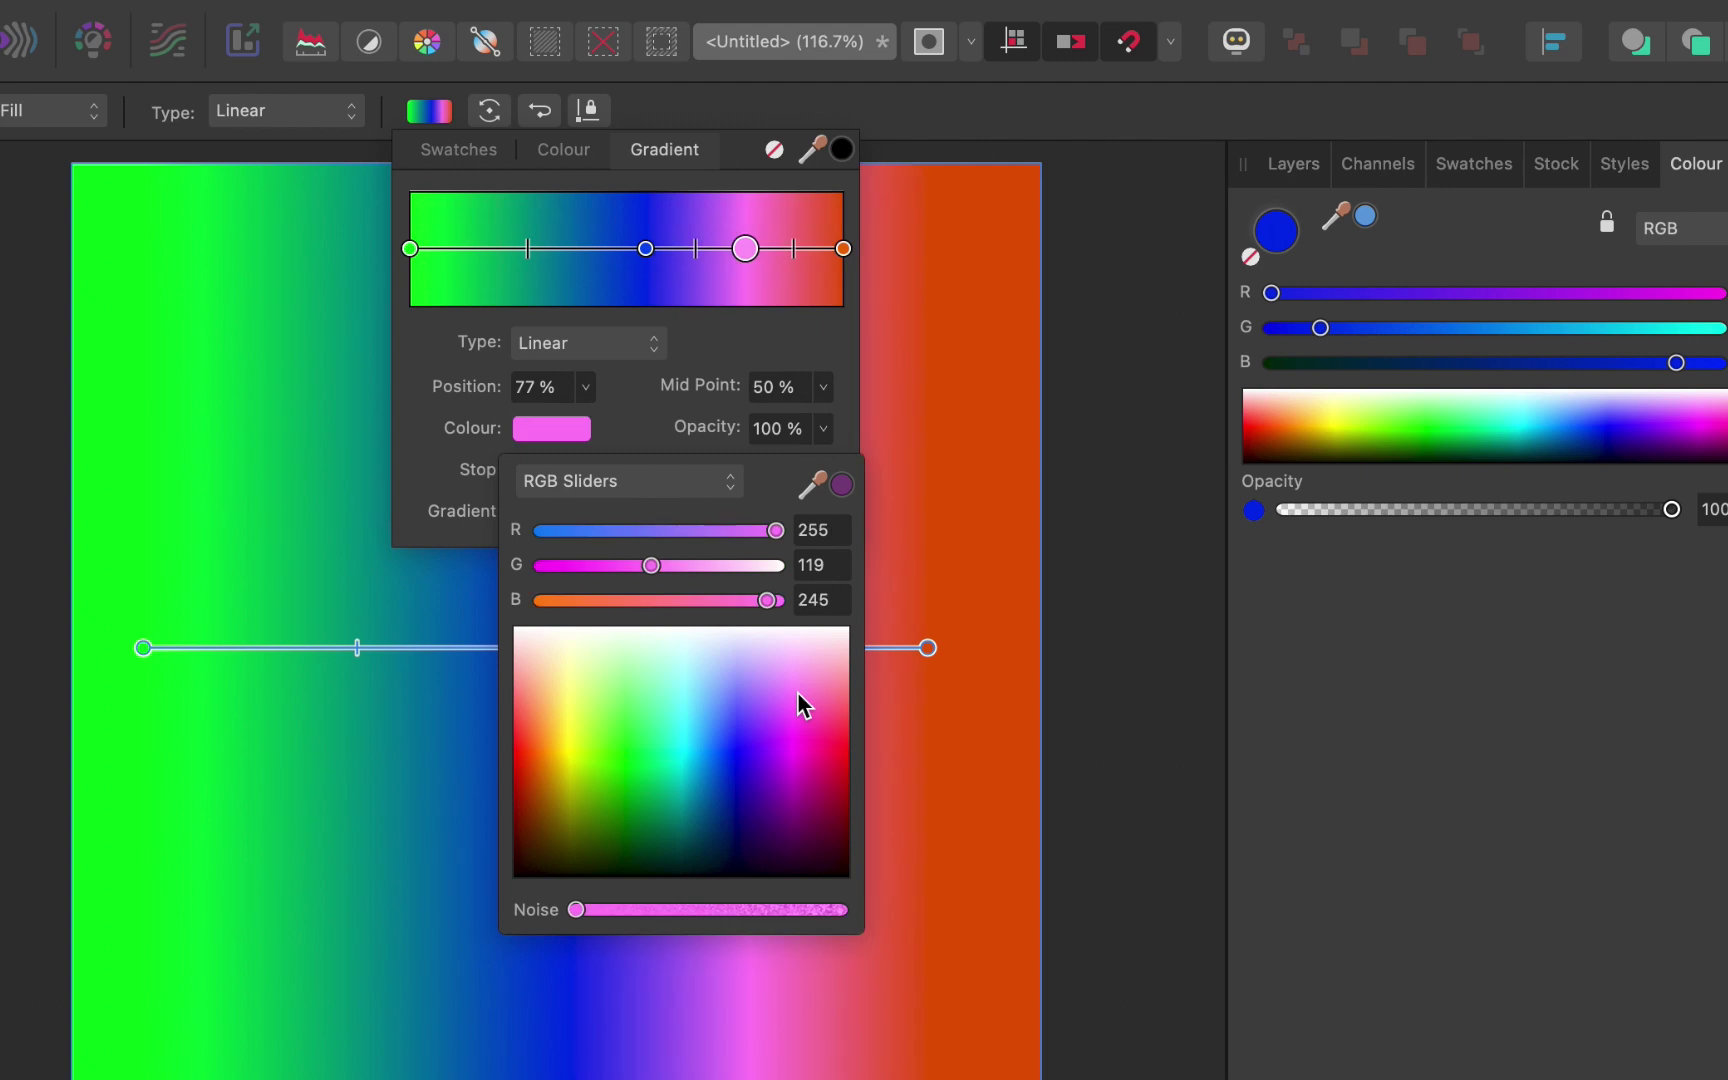
pyautogui.click(528, 258)
pyautogui.click(572, 473)
pyautogui.click(550, 428)
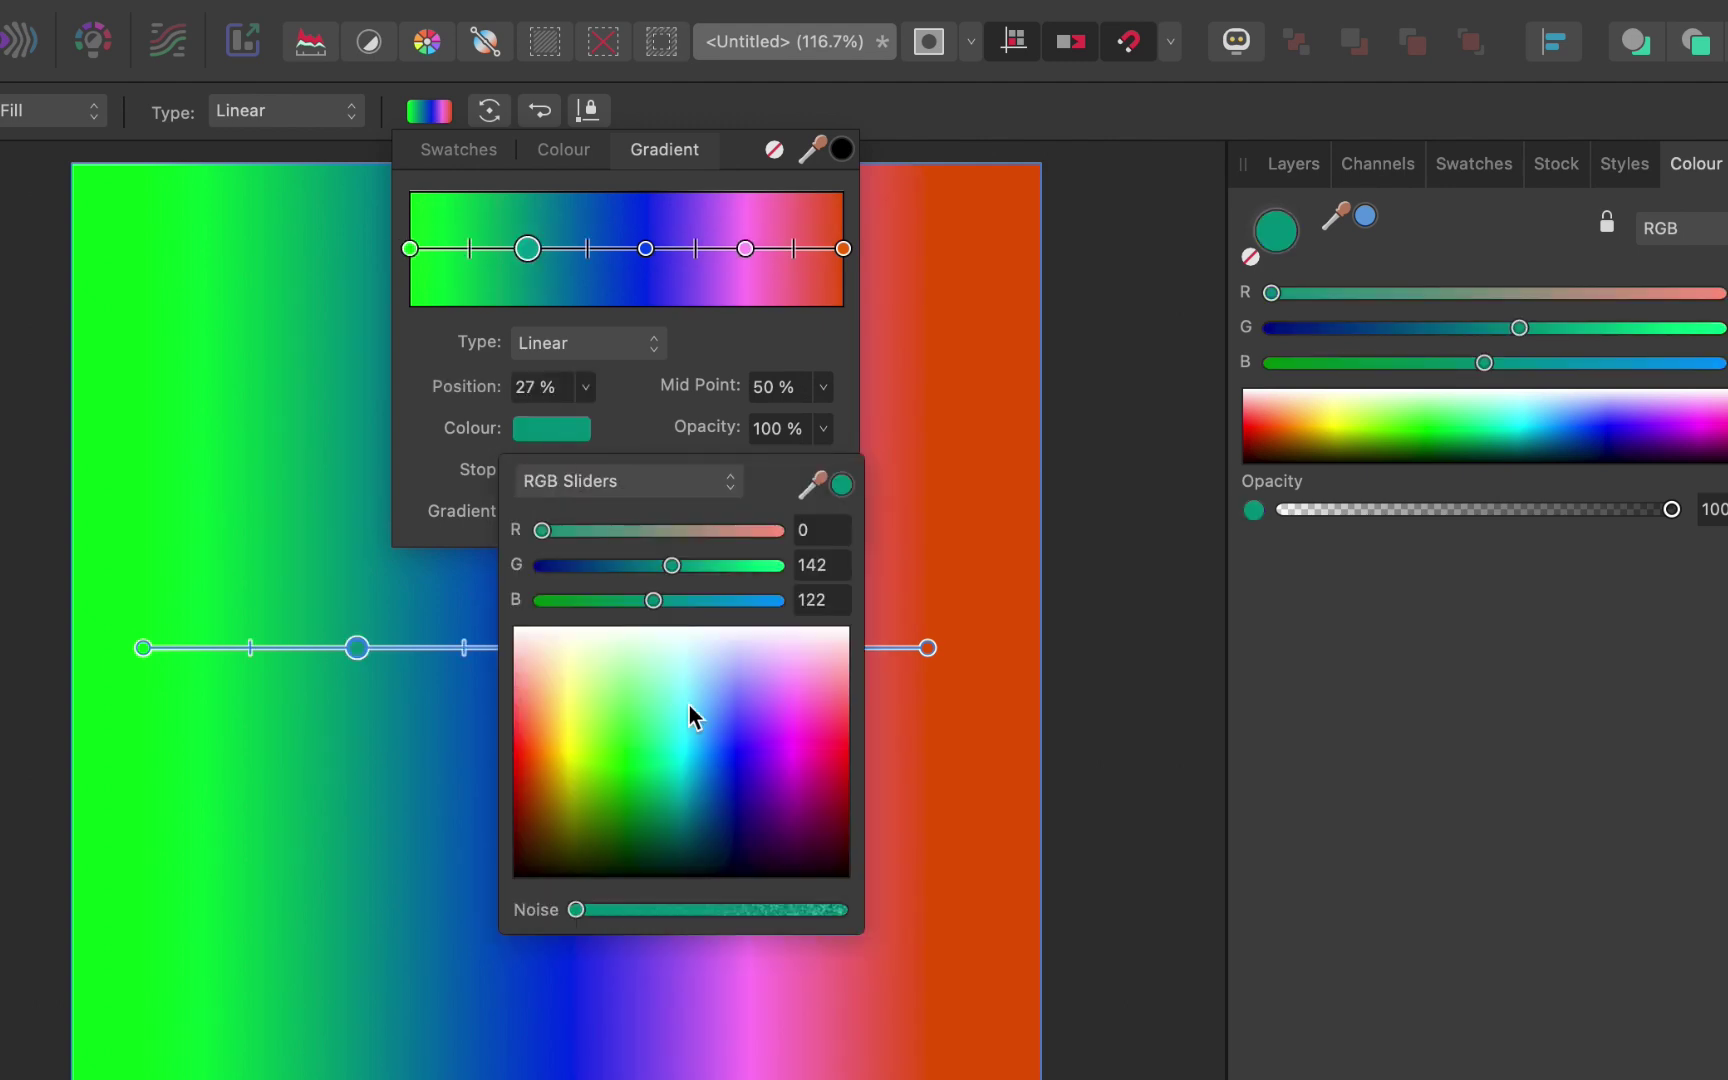
pyautogui.click(827, 758)
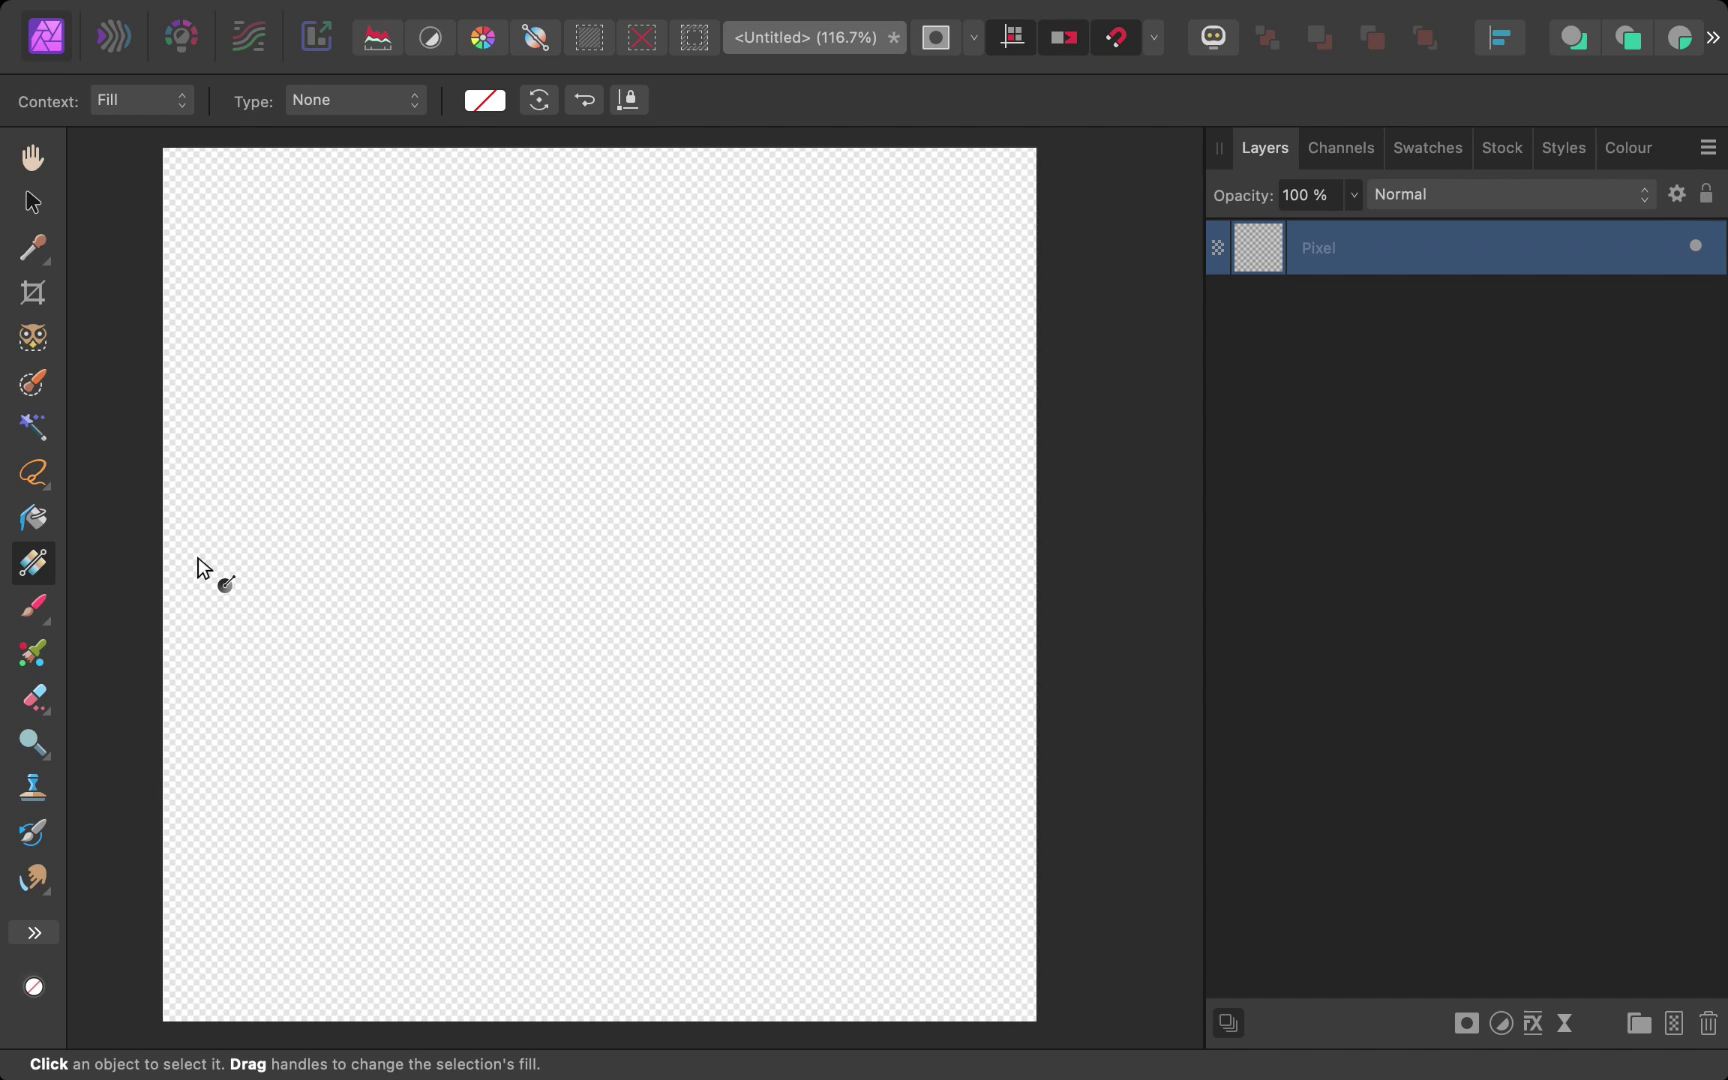
# Step: Drag a full-width gradient across the Pixel layer, colour its stops red, yellow and blue, and deselect
pyautogui.moveTo(197, 557); pyautogui.dragTo(990, 556)
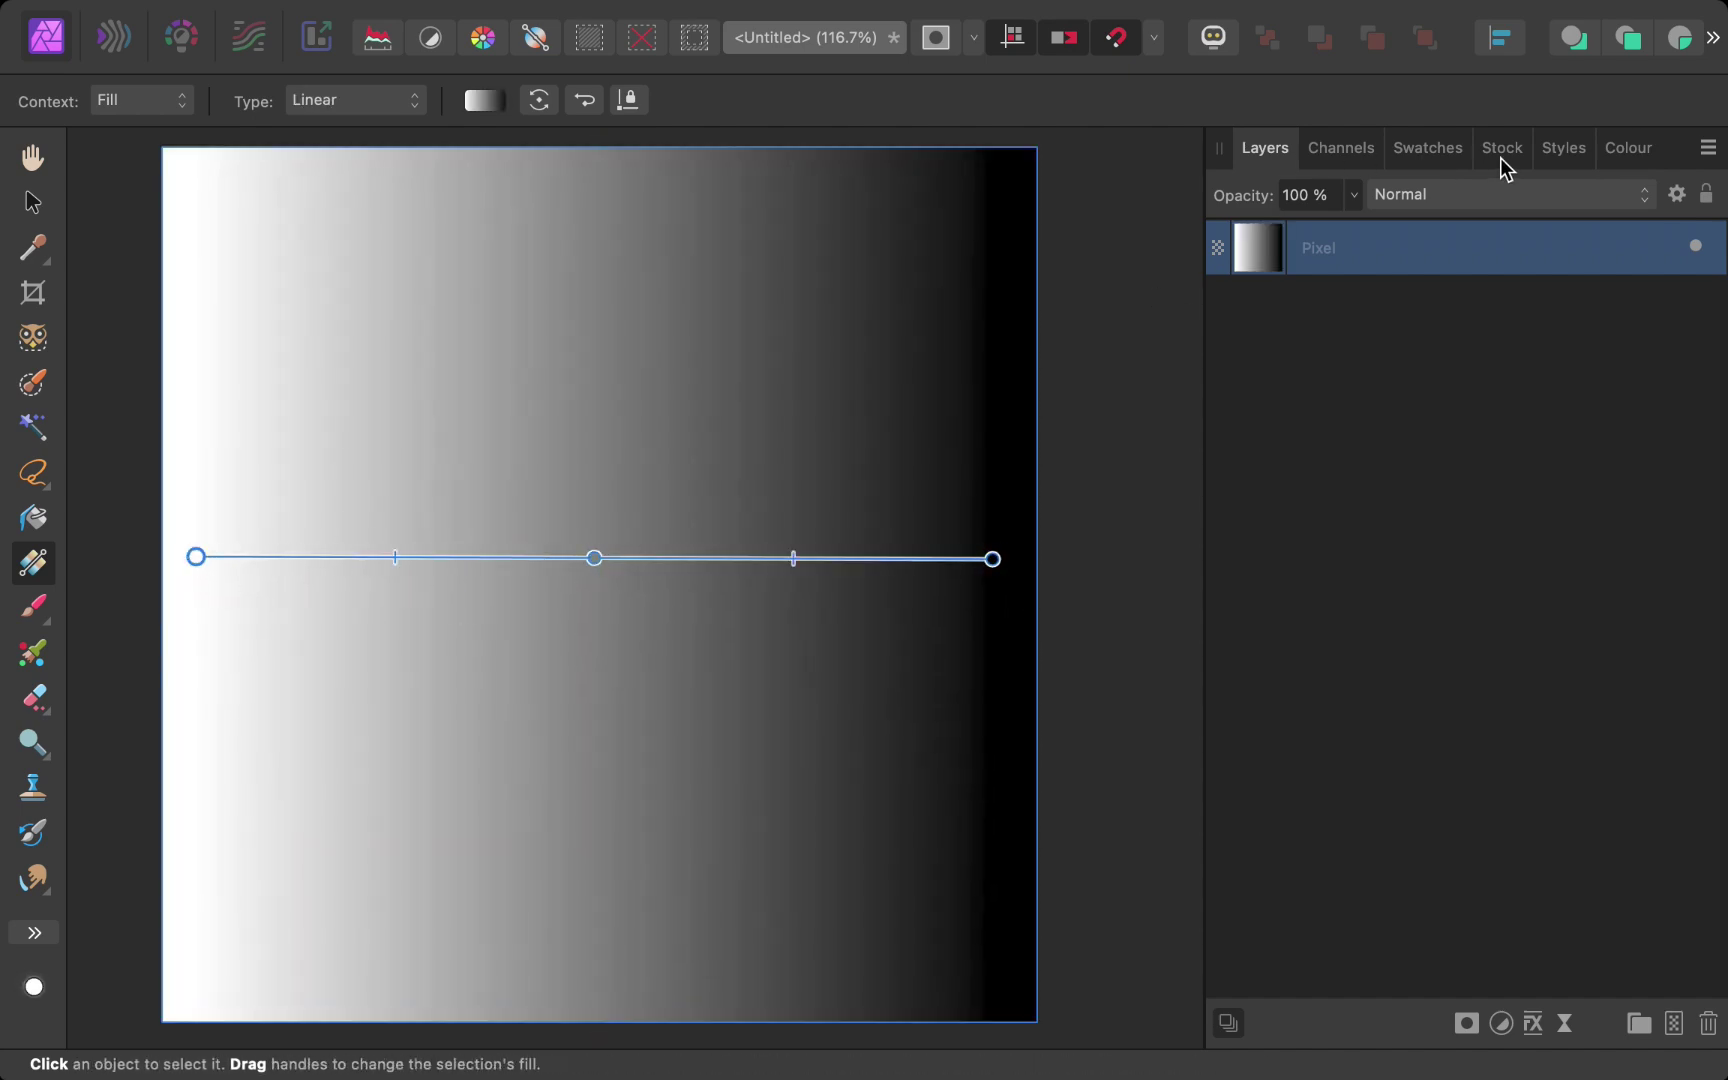
pyautogui.click(1628, 147)
pyautogui.click(196, 557)
pyautogui.click(1225, 378)
pyautogui.click(594, 557)
pyautogui.click(1300, 378)
pyautogui.click(992, 558)
pyautogui.click(1535, 400)
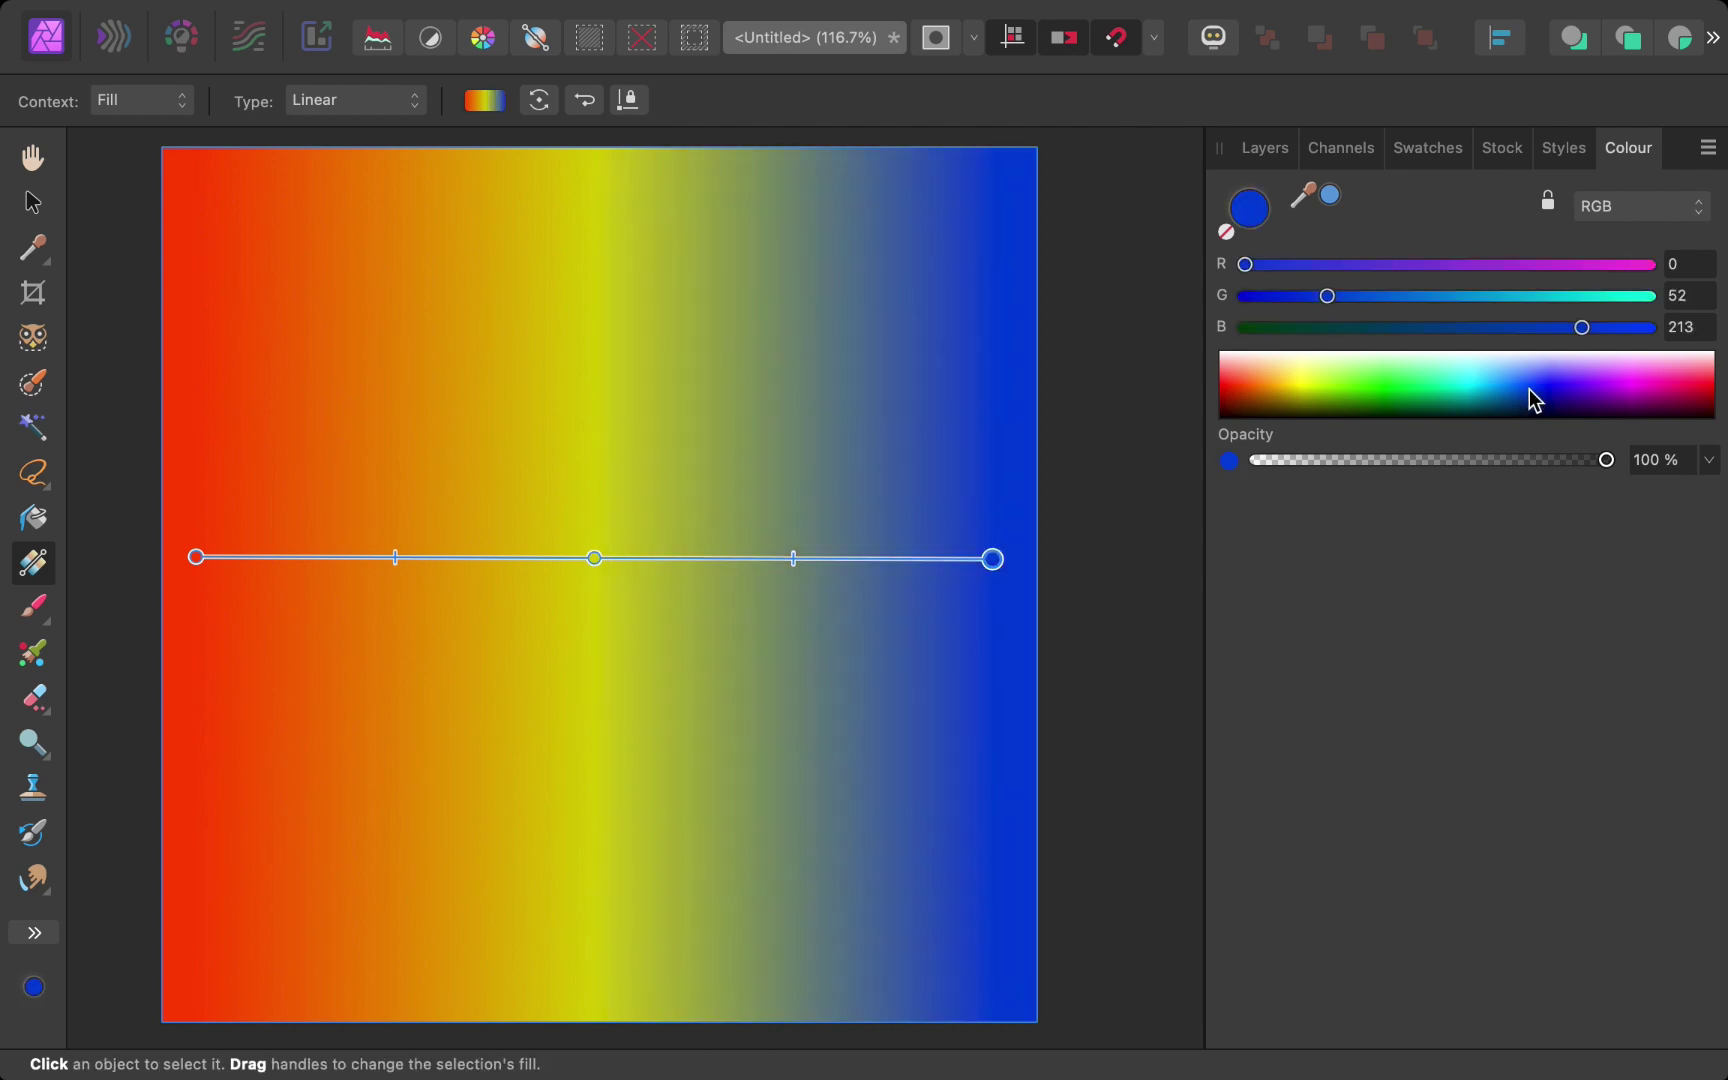
pyautogui.click(1266, 148)
pyautogui.click(1141, 429)
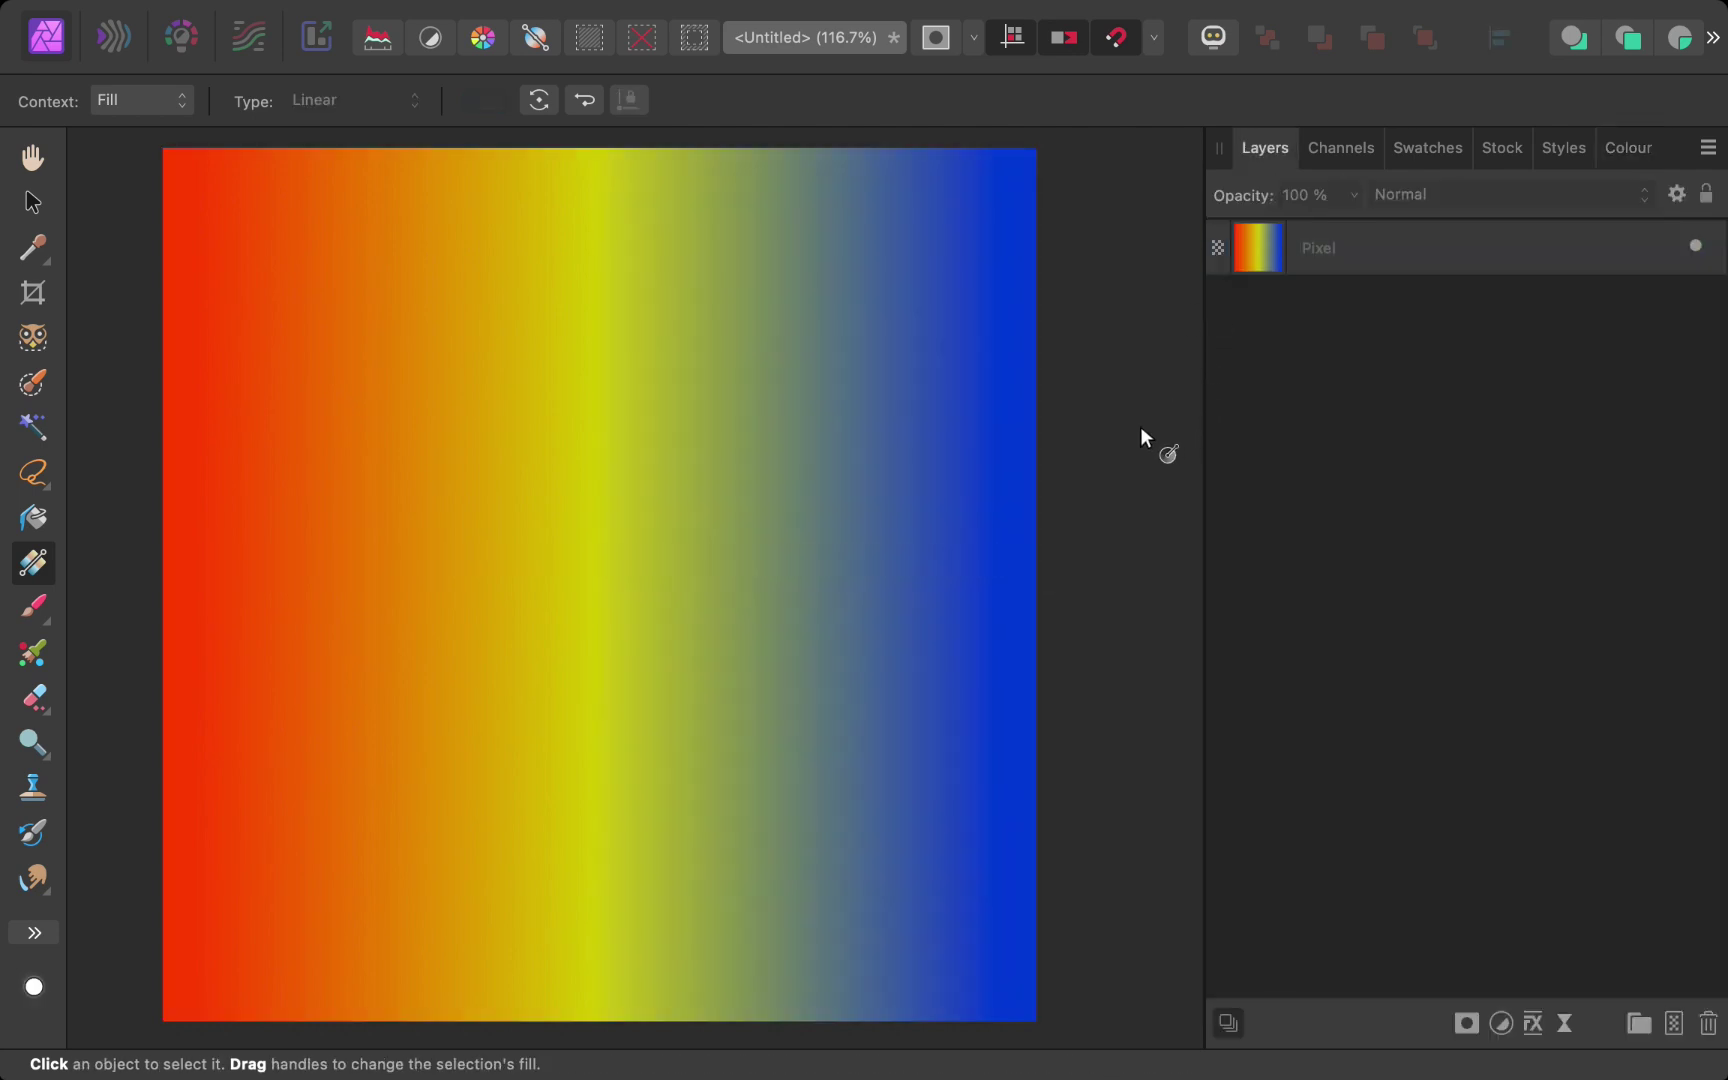
# Step: Select the gradient Pixel layer in the Layers panel
pyautogui.click(1412, 253)
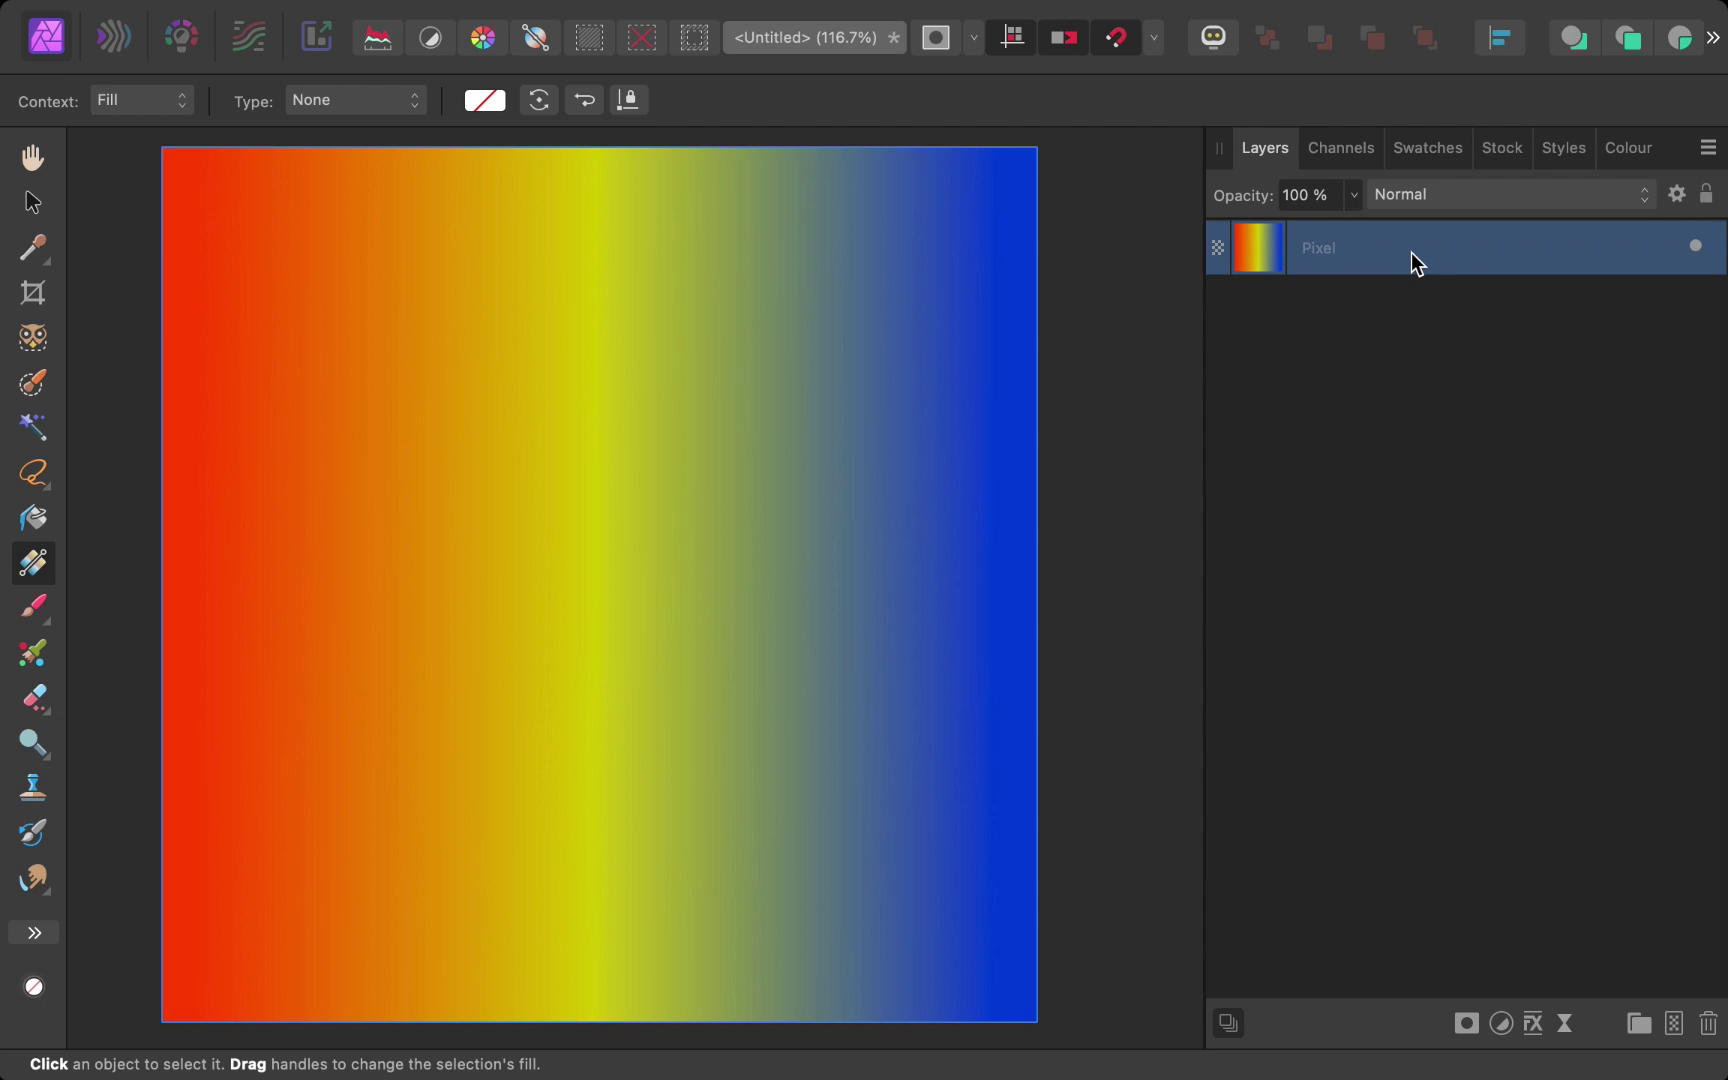
# Step: Delete the Pixel layer, add a new Fill layer and drag a full-width gradient across it
pyautogui.press('BackSpace')
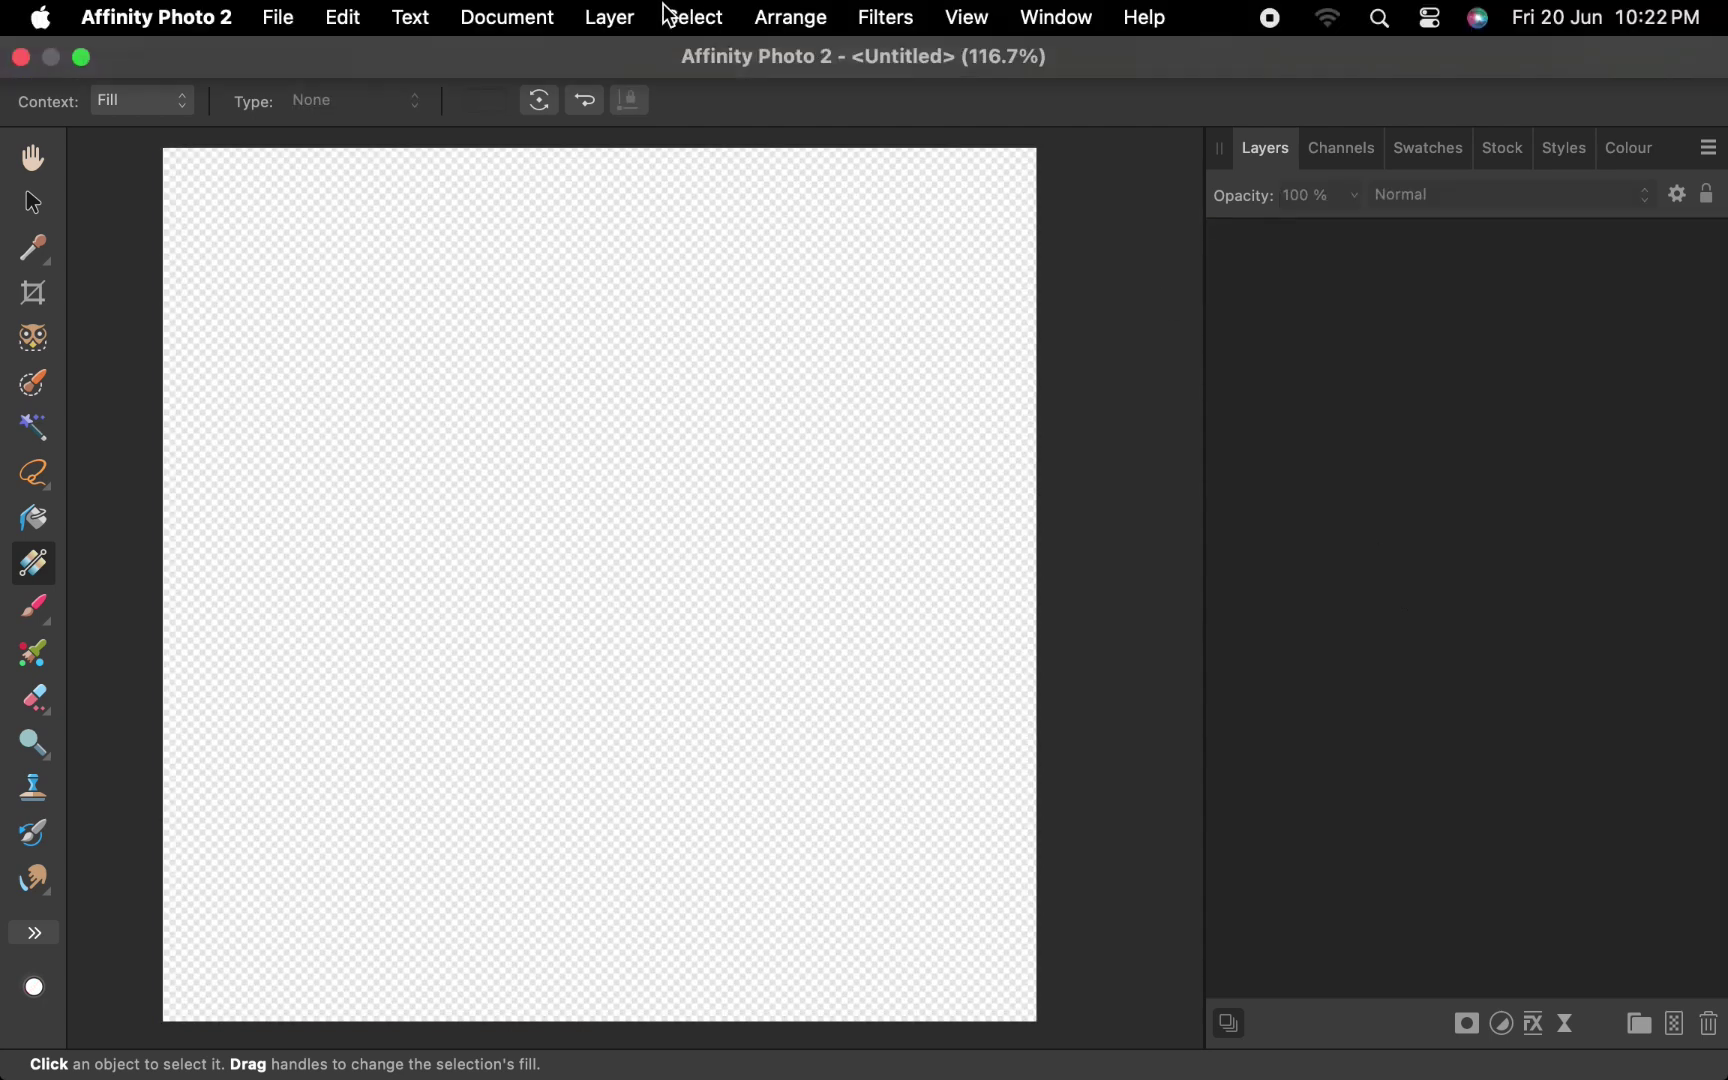
pyautogui.click(610, 18)
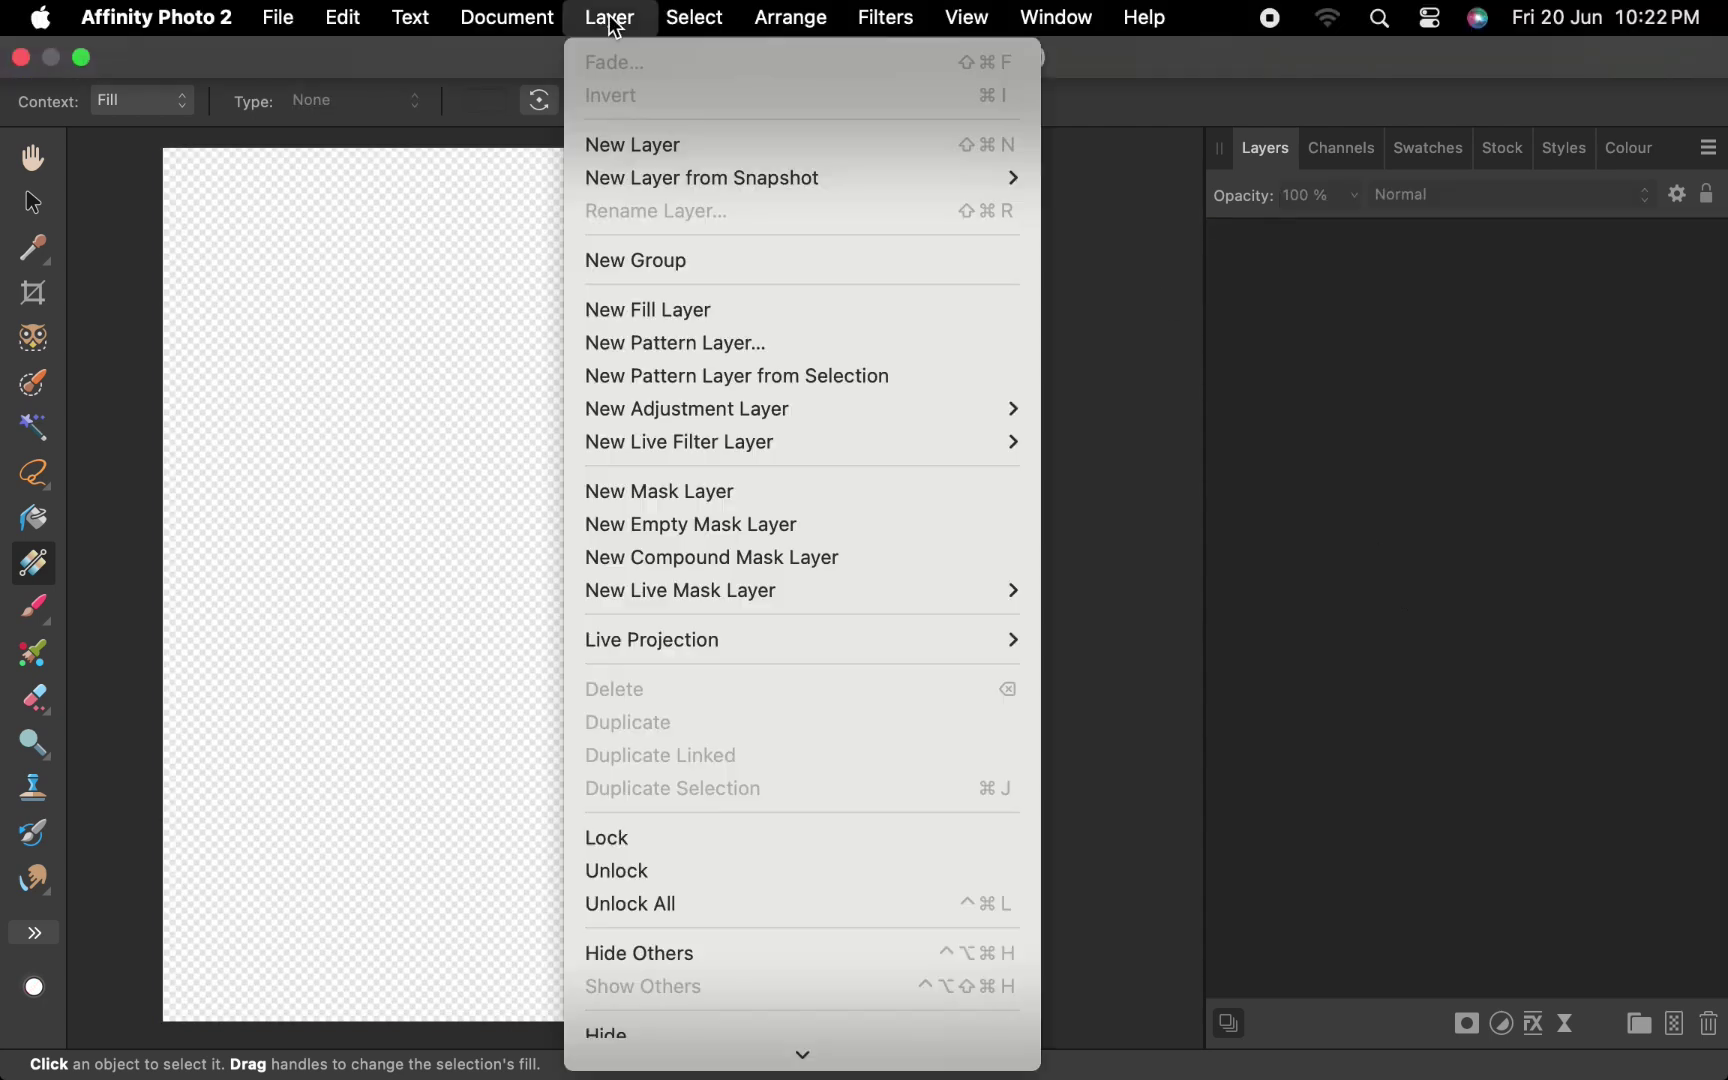
pyautogui.click(650, 312)
pyautogui.moveTo(181, 556); pyautogui.dragTo(992, 551)
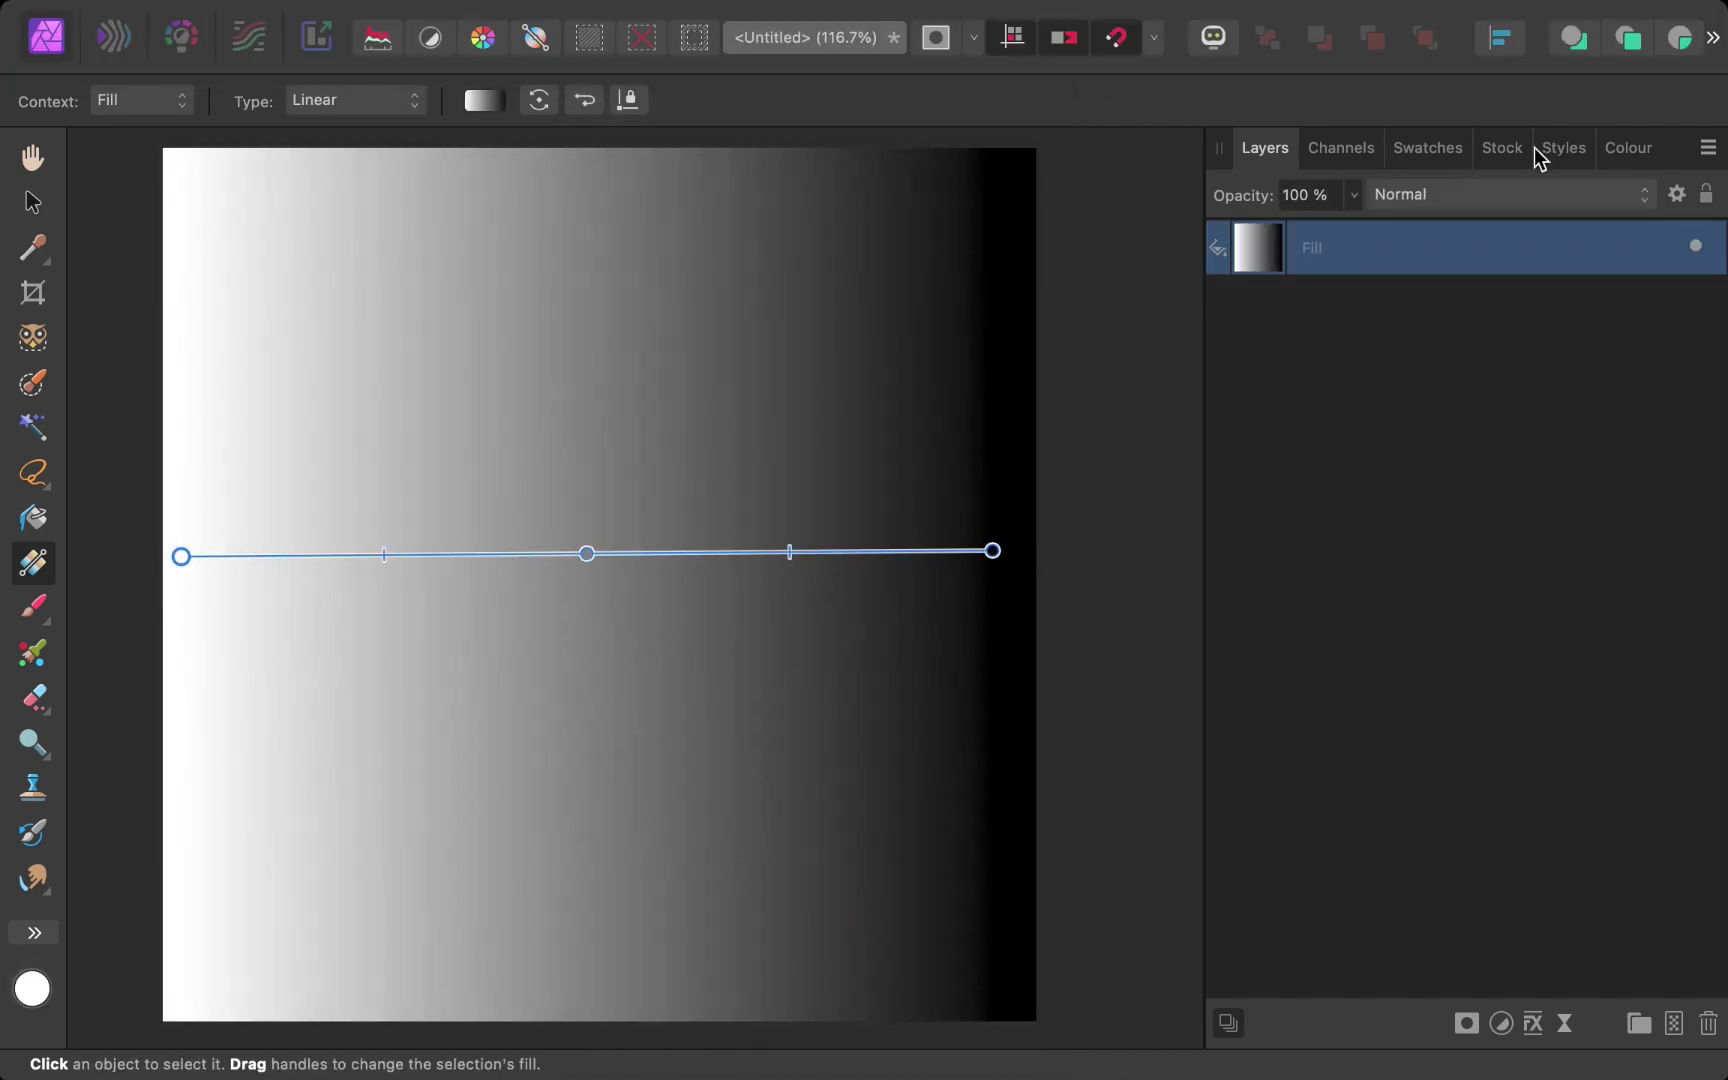
# Step: Colour the fill gradient's stops red, yellow and blue, then preview and reselect the Fill layer
pyautogui.click(1628, 147)
pyautogui.click(1224, 385)
pyautogui.click(587, 553)
pyautogui.click(1303, 385)
pyautogui.click(992, 551)
pyautogui.click(1510, 388)
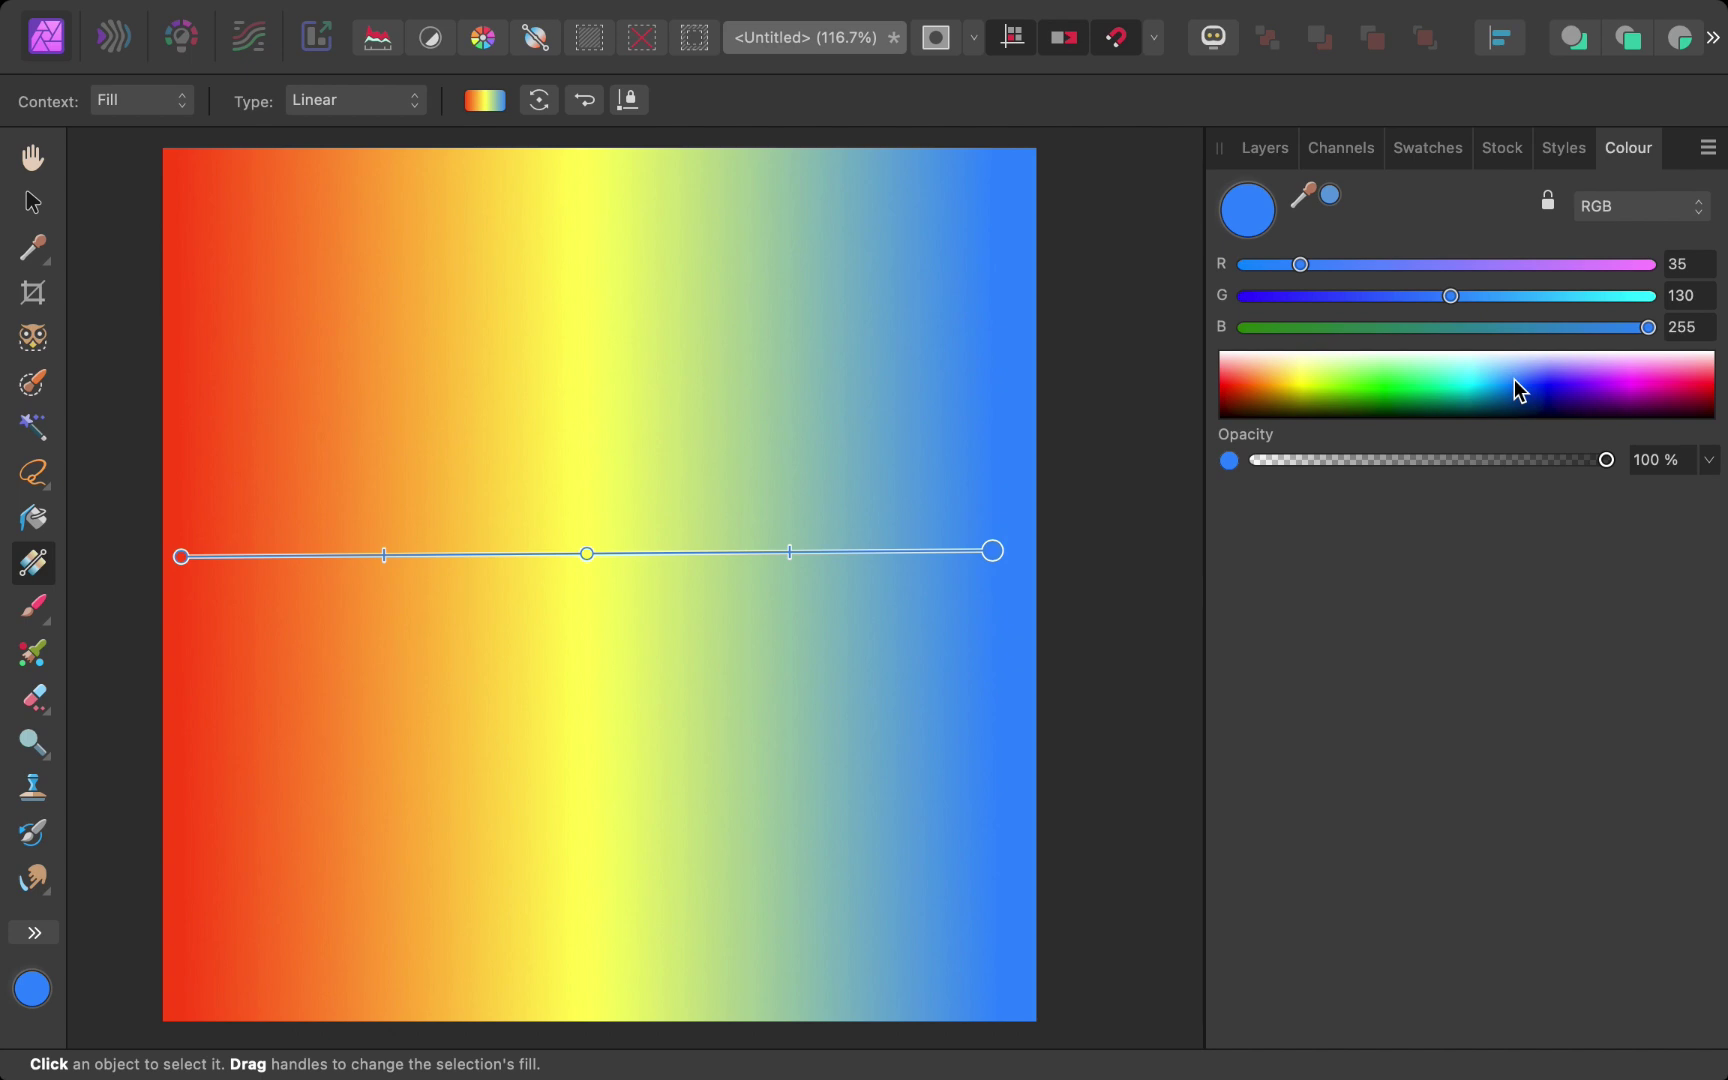
pyautogui.click(1265, 149)
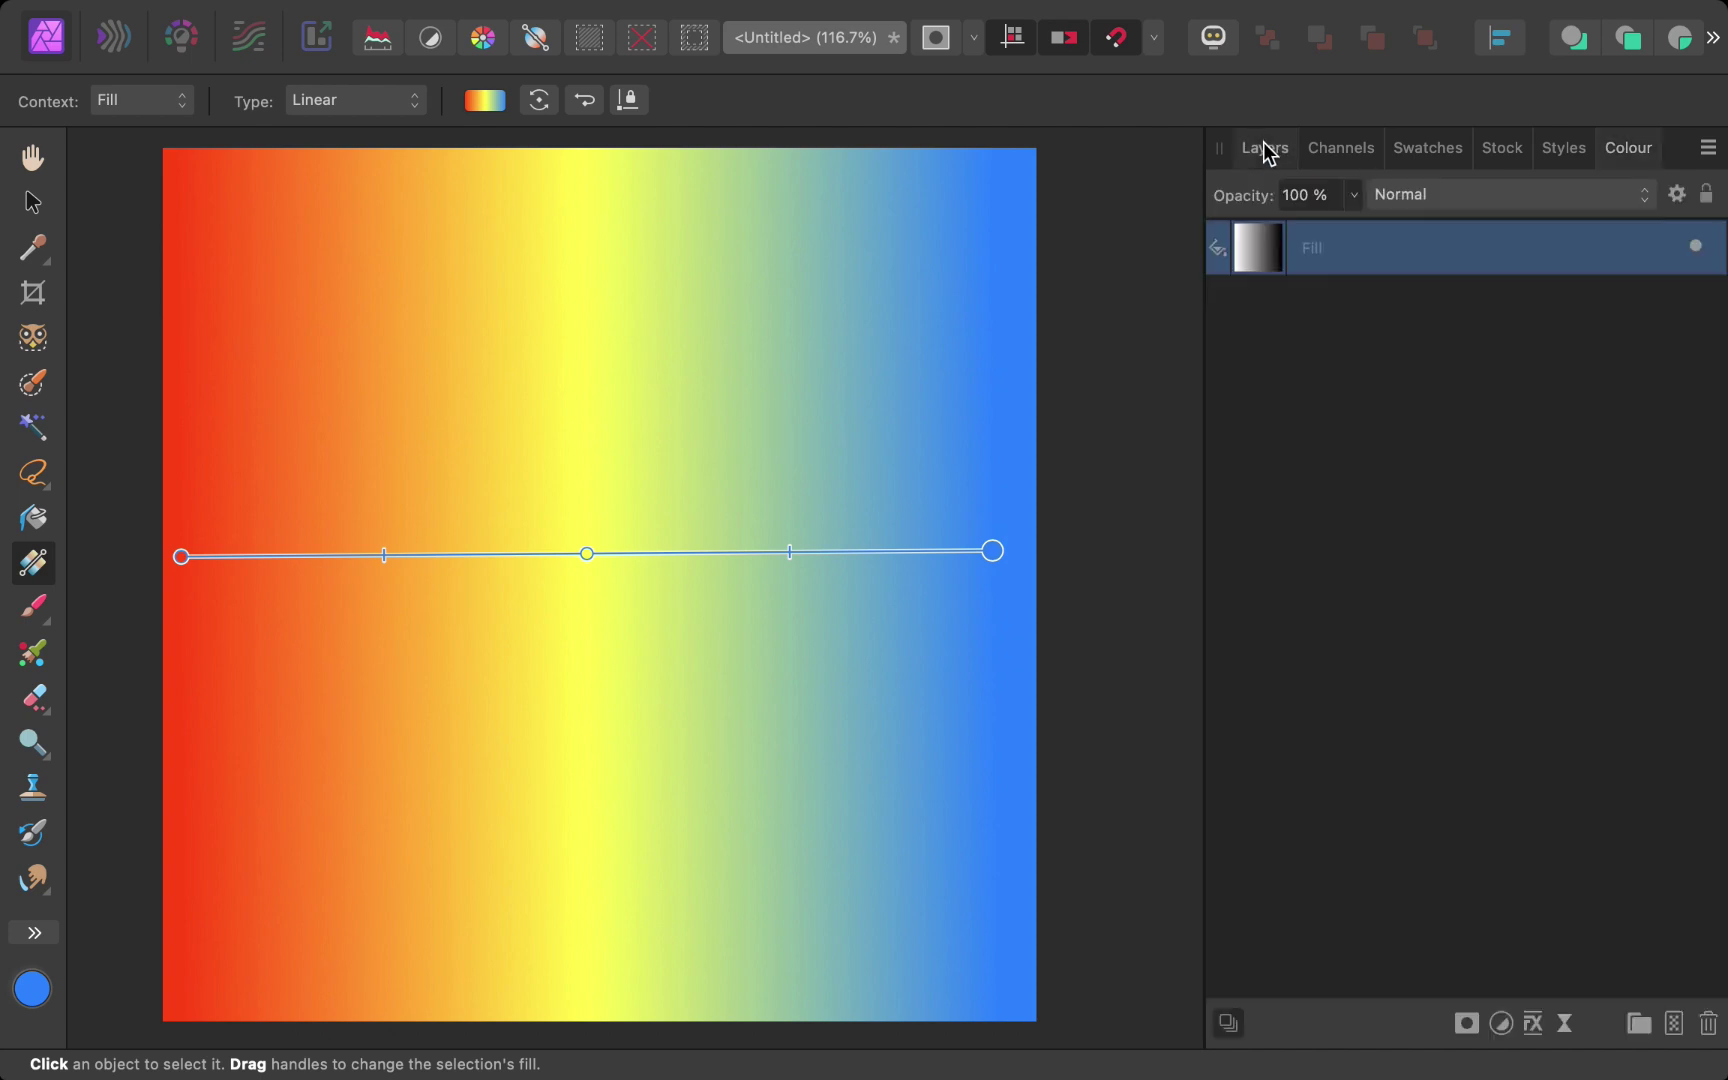
pyautogui.click(1148, 473)
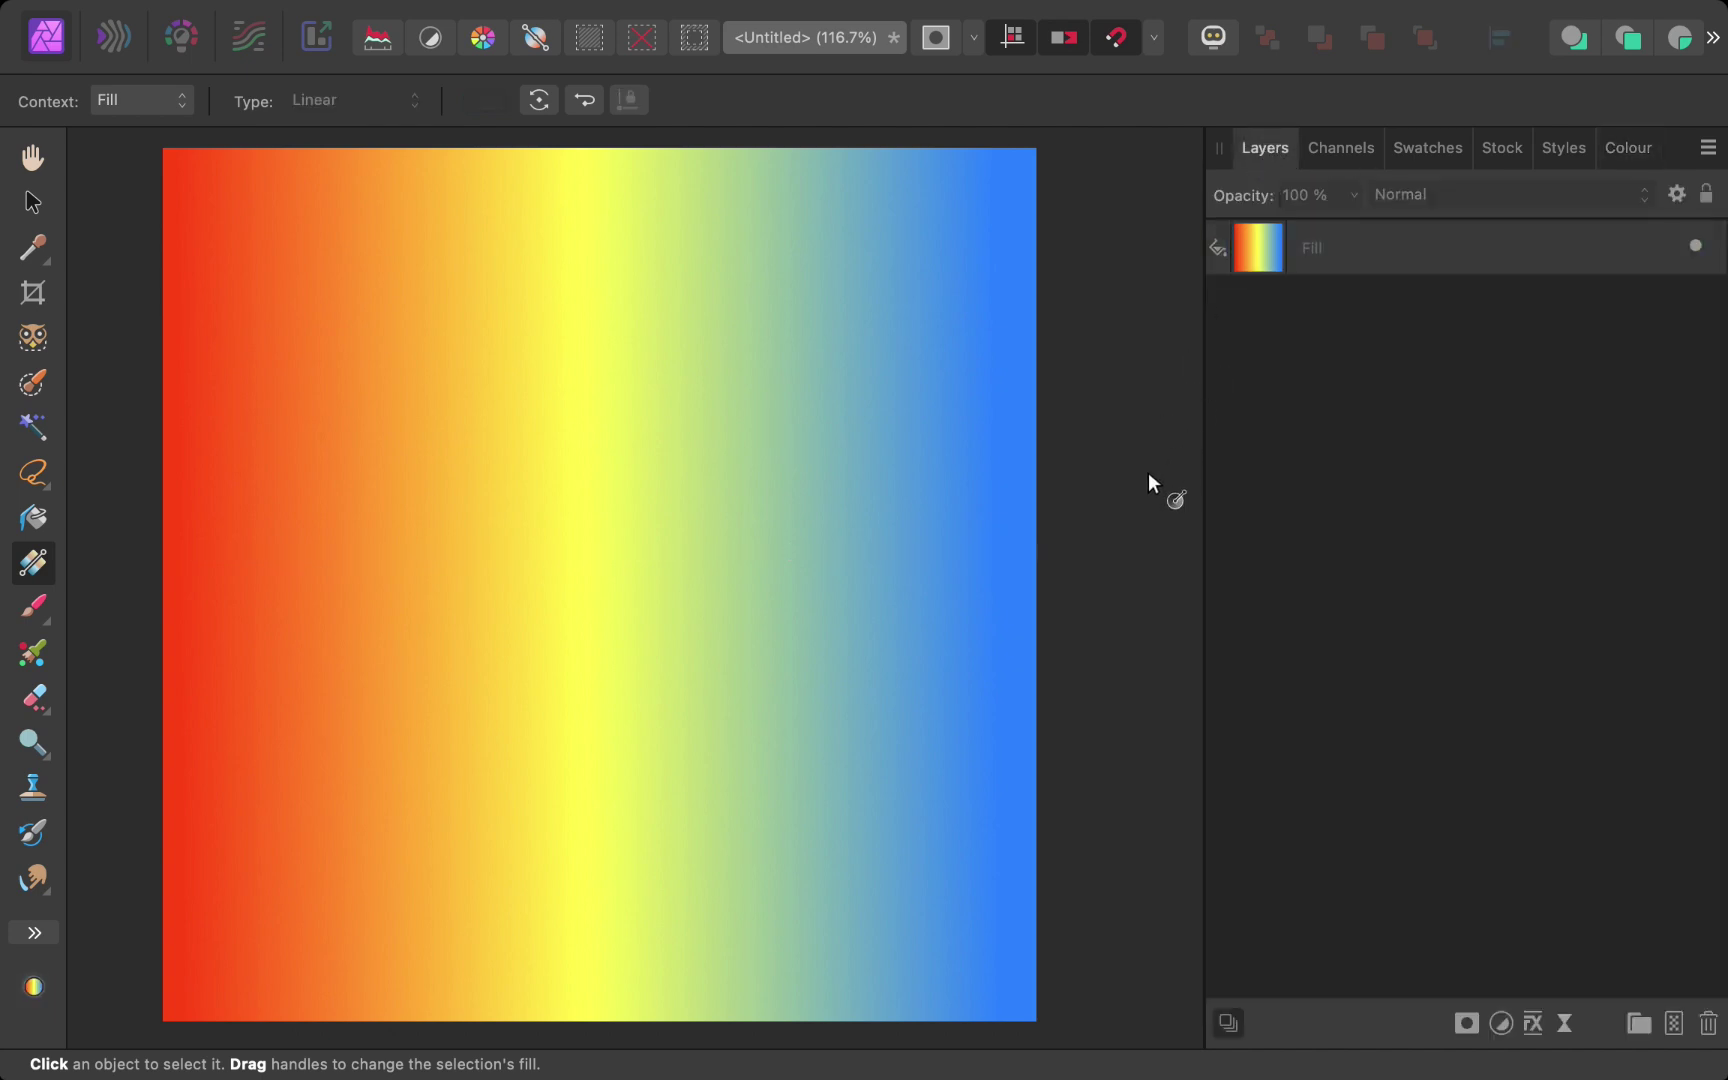
pyautogui.click(1330, 262)
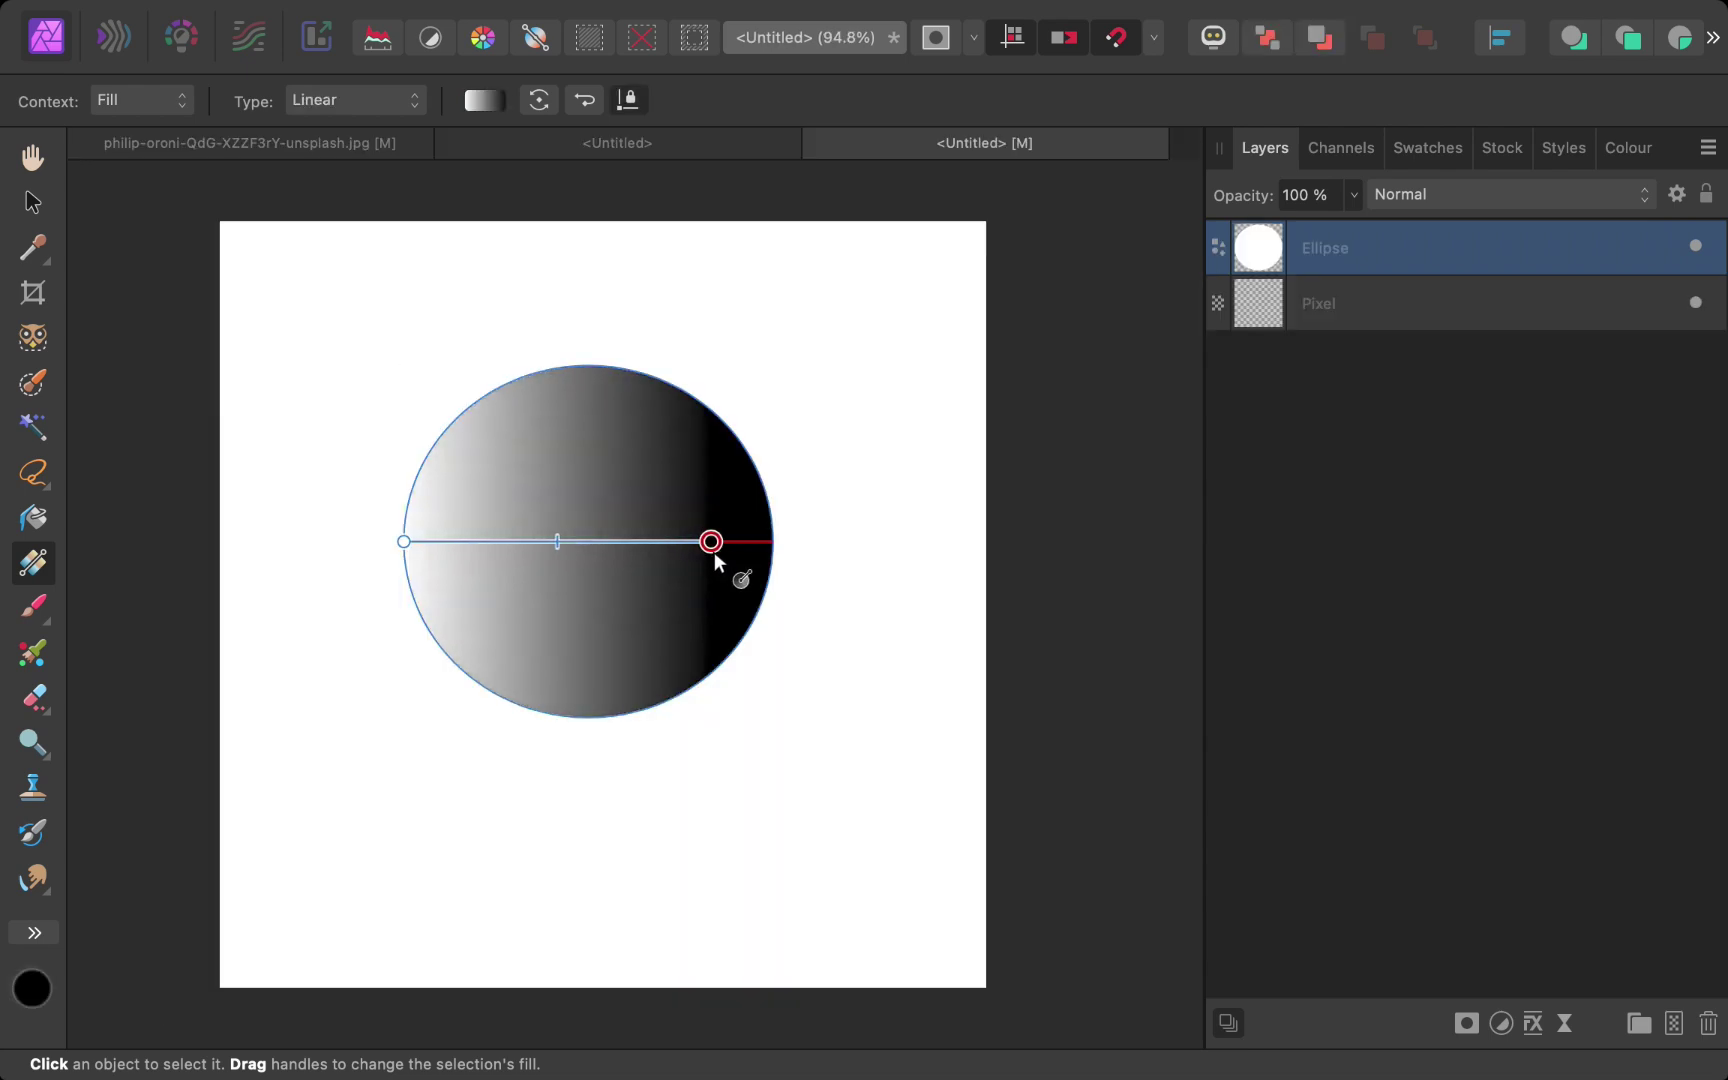
pyautogui.moveTo(714, 540); pyautogui.dragTo(753, 541)
pyautogui.click(1628, 147)
pyautogui.click(1240, 380)
pyautogui.click(1304, 366)
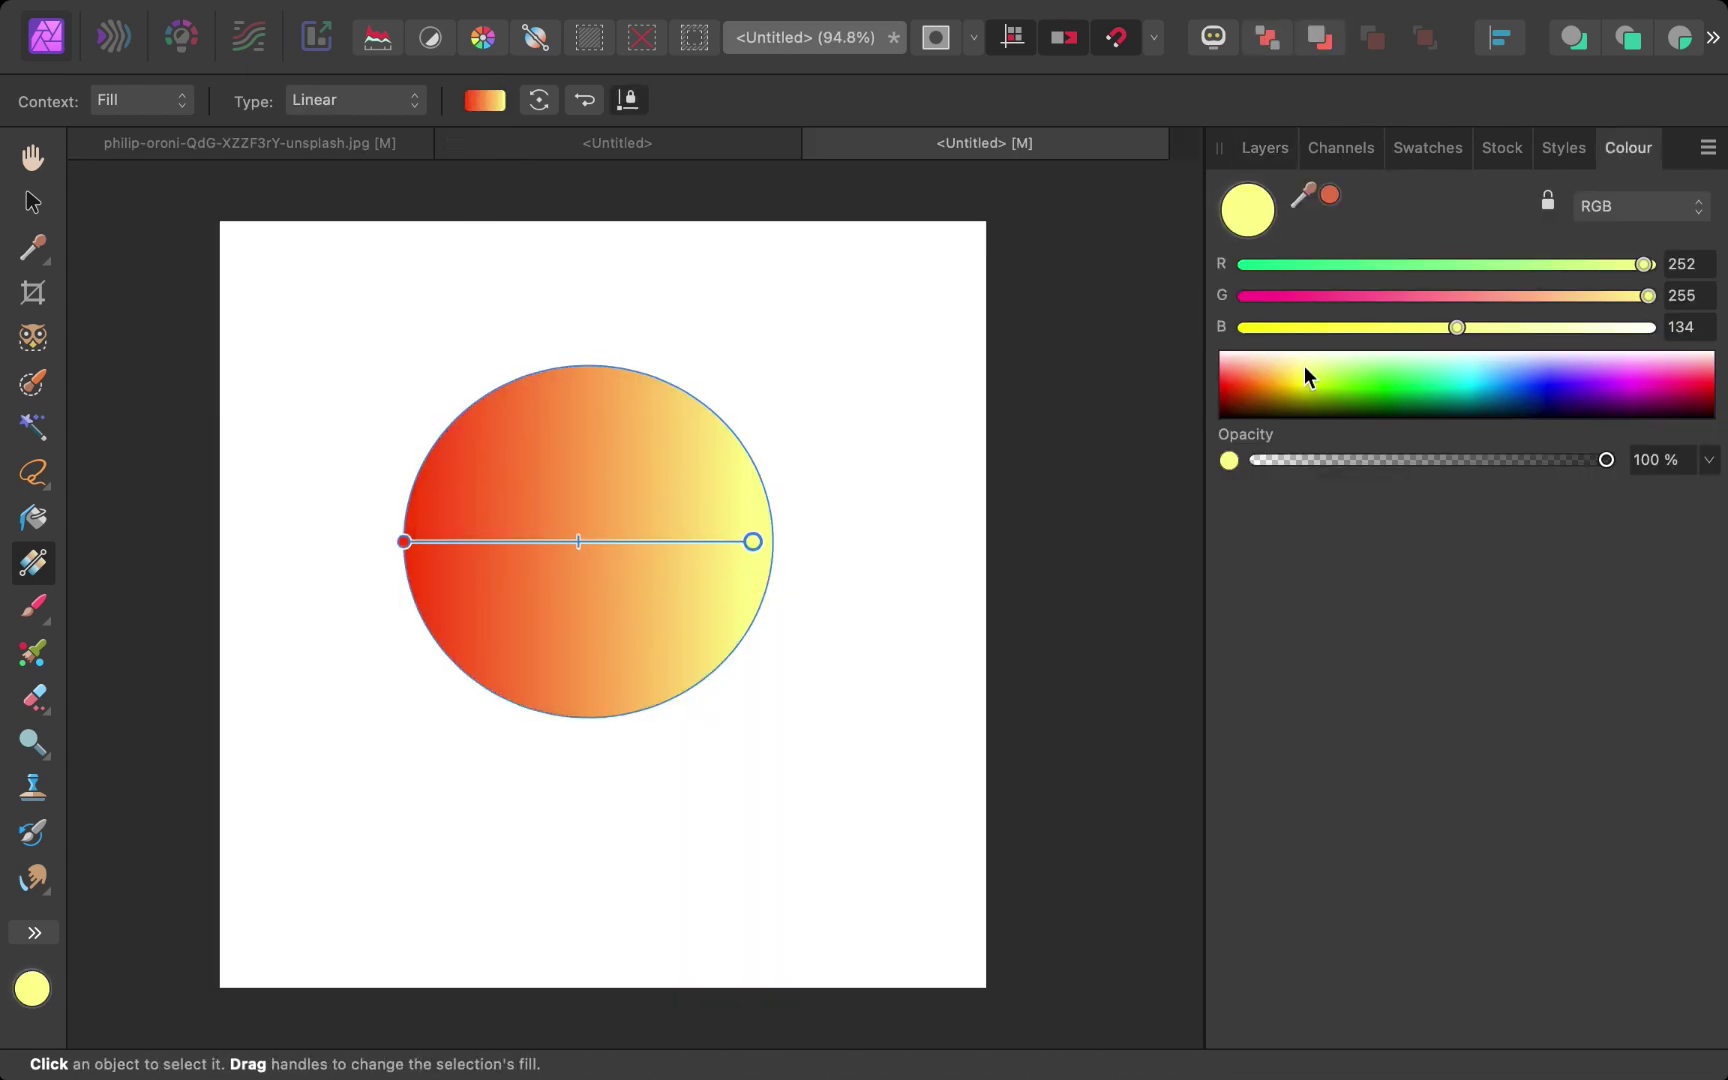
pyautogui.click(34, 932)
pyautogui.click(140, 982)
pyautogui.click(386, 829)
pyautogui.write('gradient')
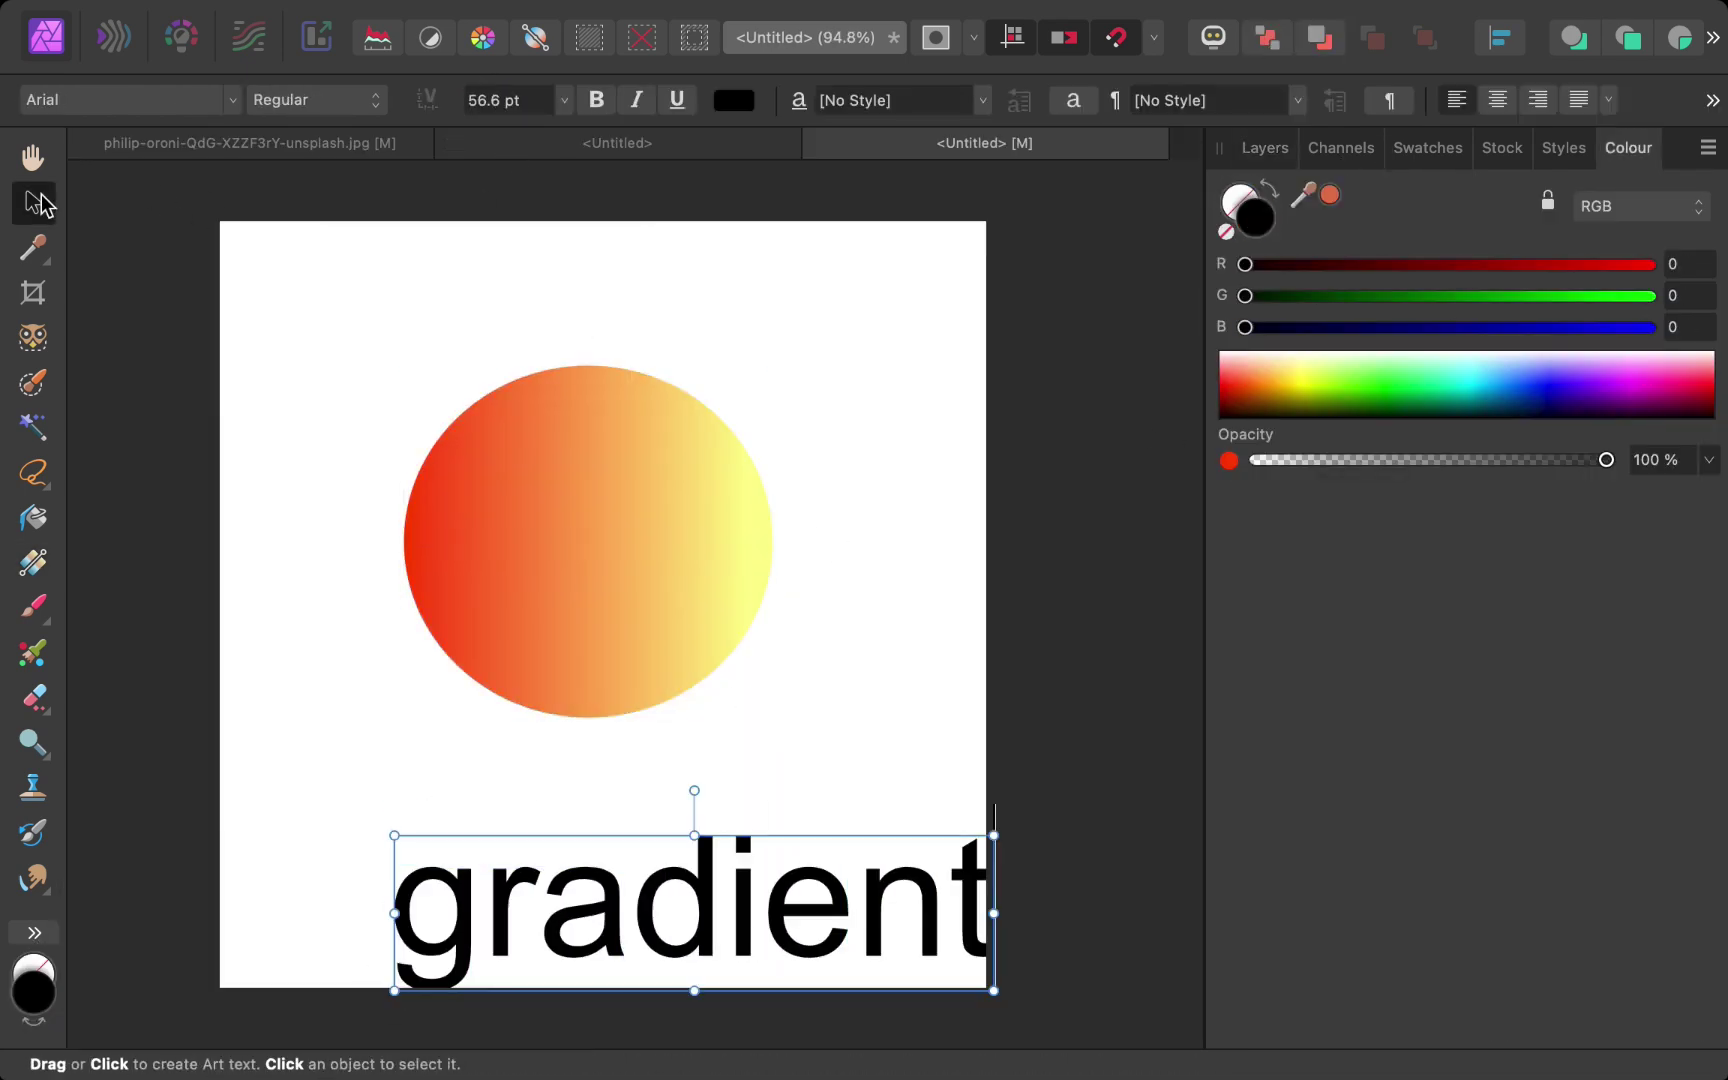
pyautogui.click(485, 100)
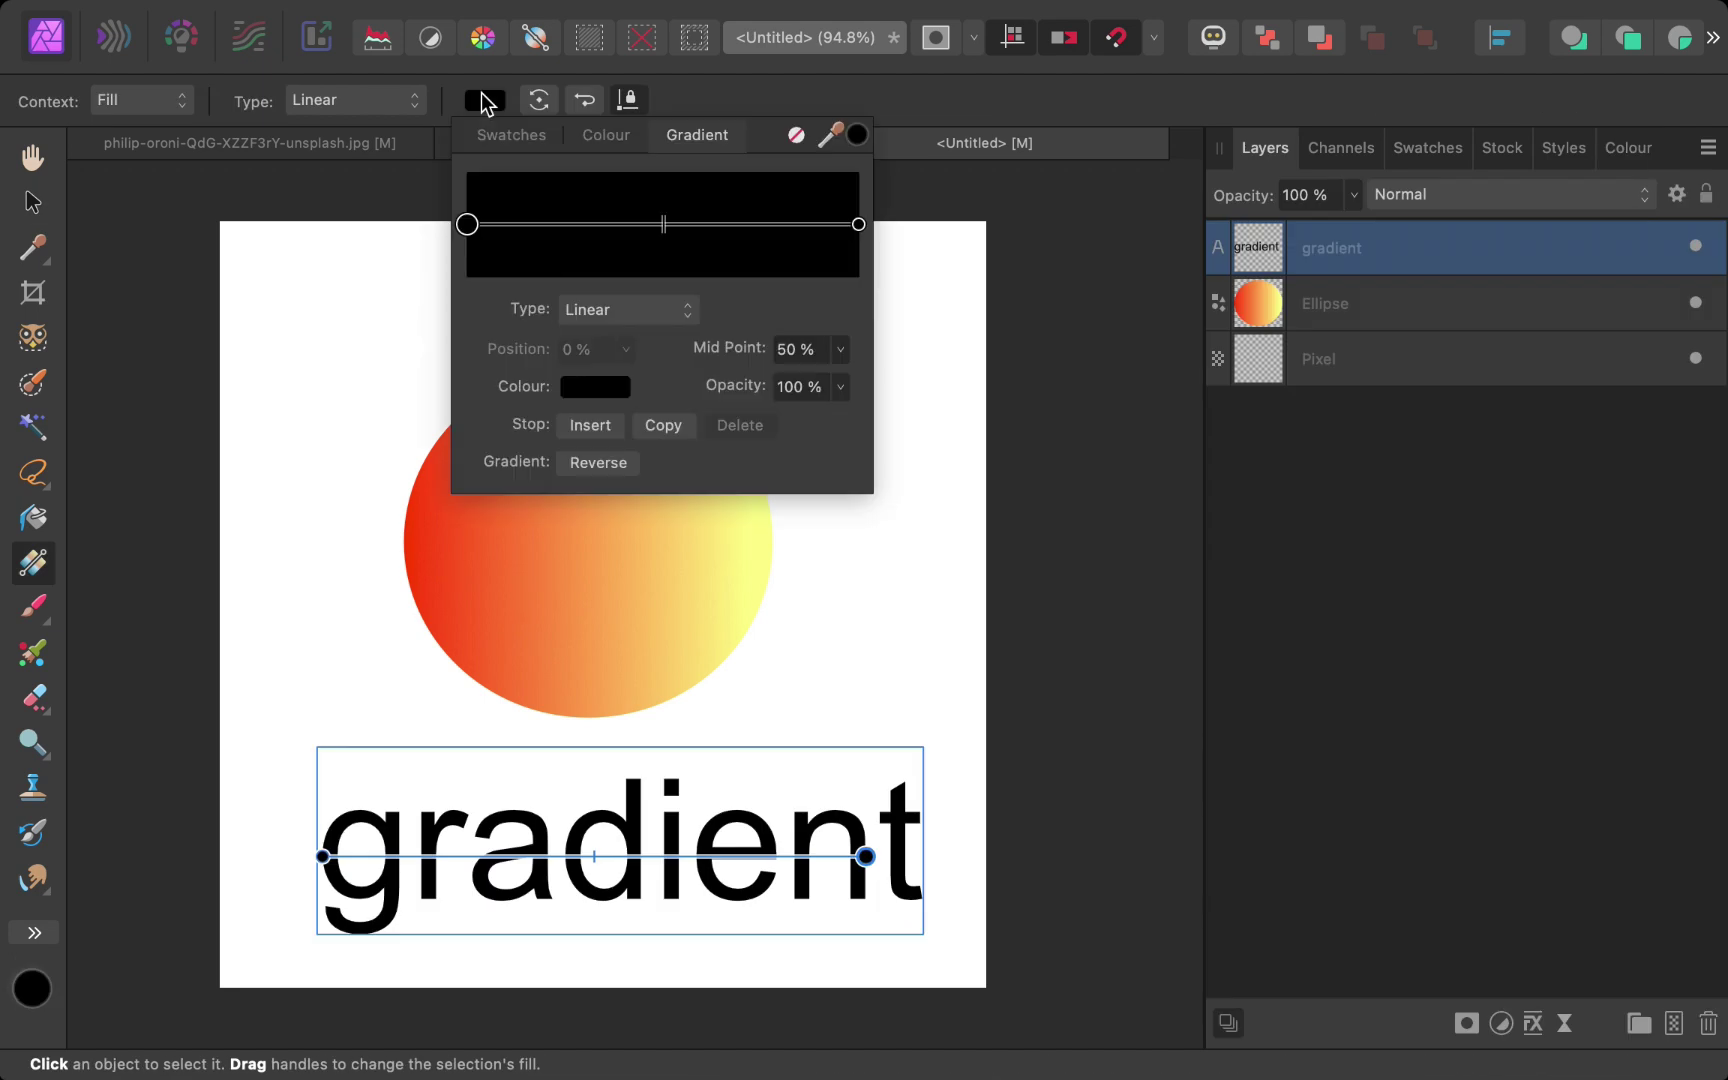
pyautogui.click(595, 386)
pyautogui.click(580, 680)
pyautogui.click(857, 224)
pyautogui.click(595, 386)
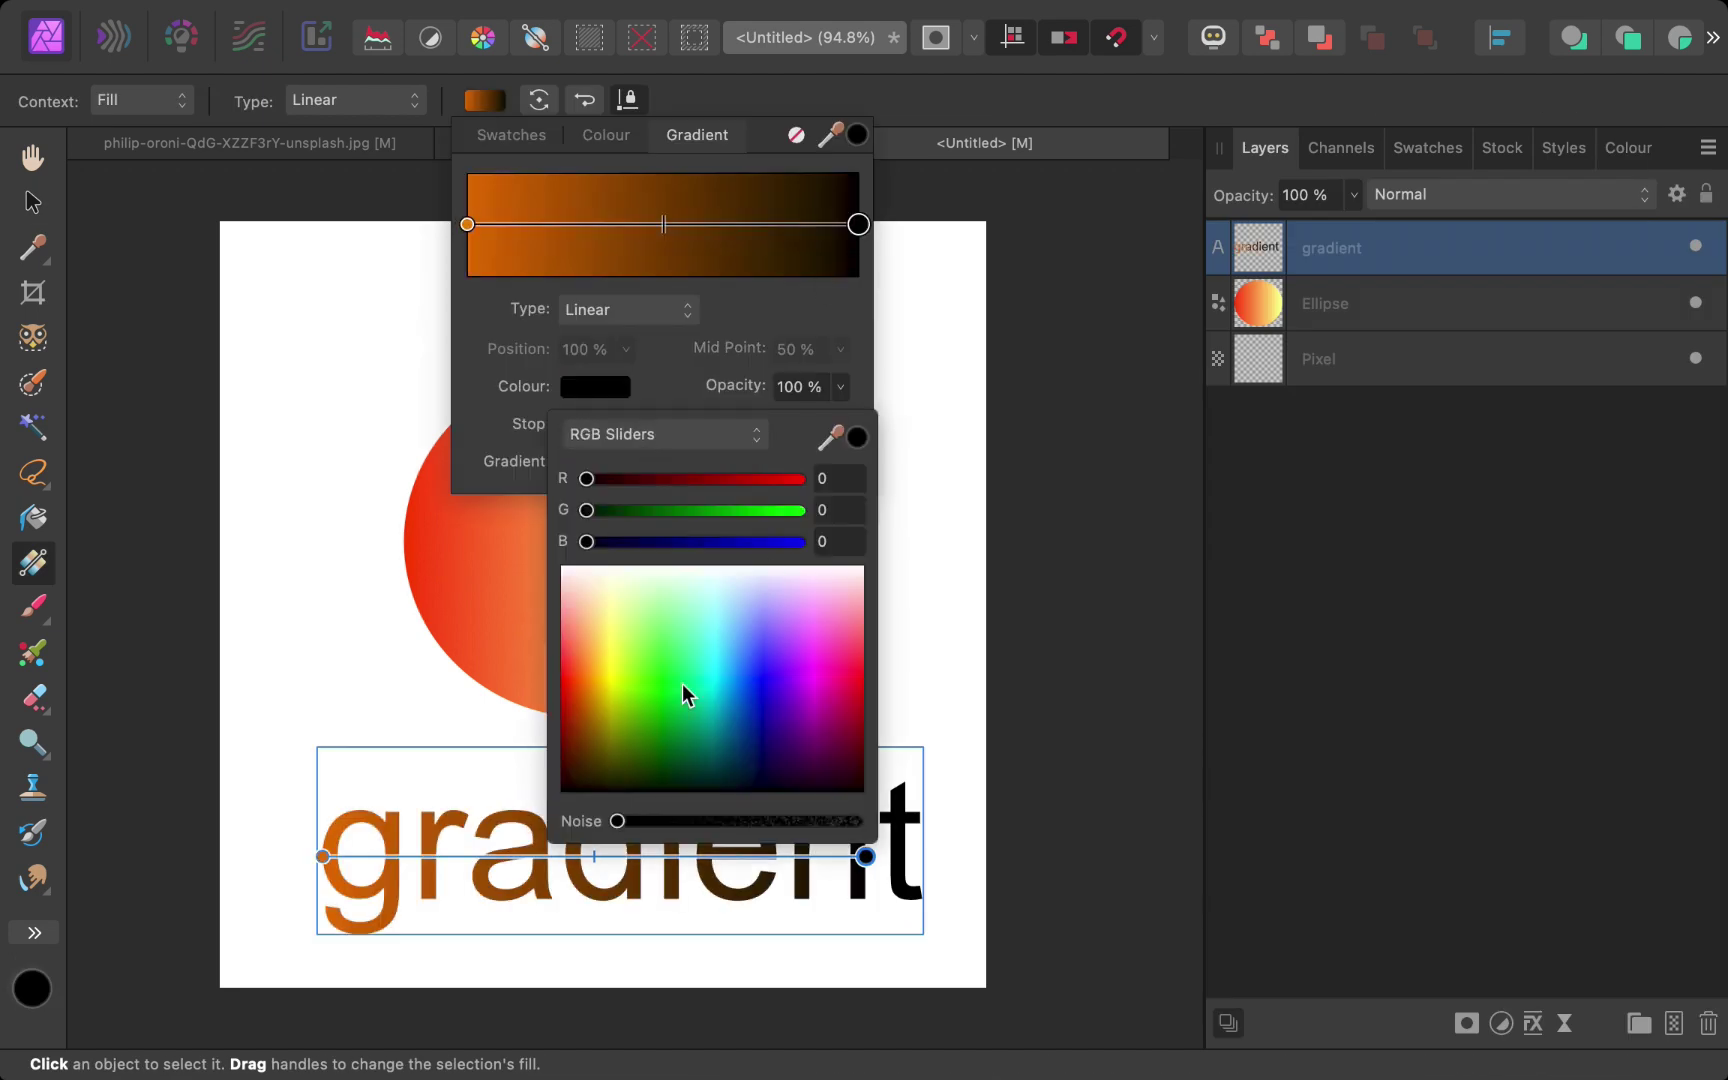
pyautogui.click(603, 680)
pyautogui.click(201, 358)
pyautogui.press('v')
# Step: Colour the gradient stops green on the left, blue in the middle and orange on the right
pyautogui.click(1336, 292)
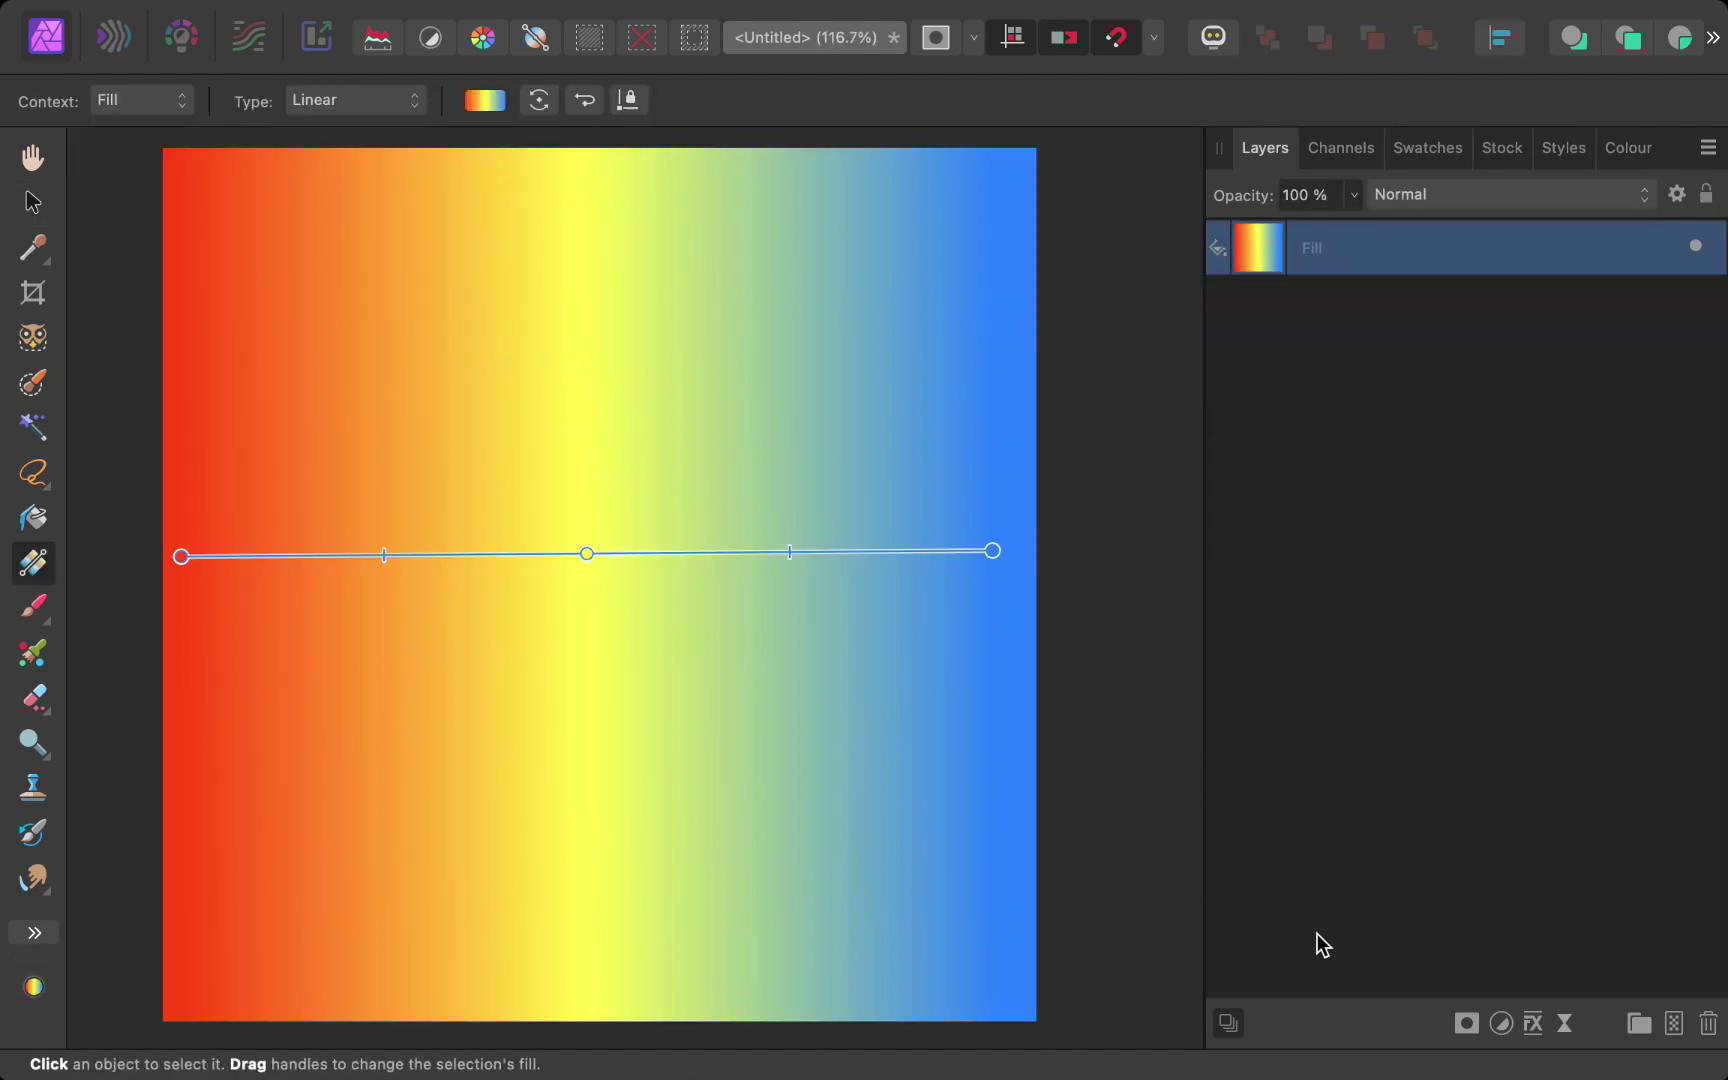
pyautogui.click(181, 556)
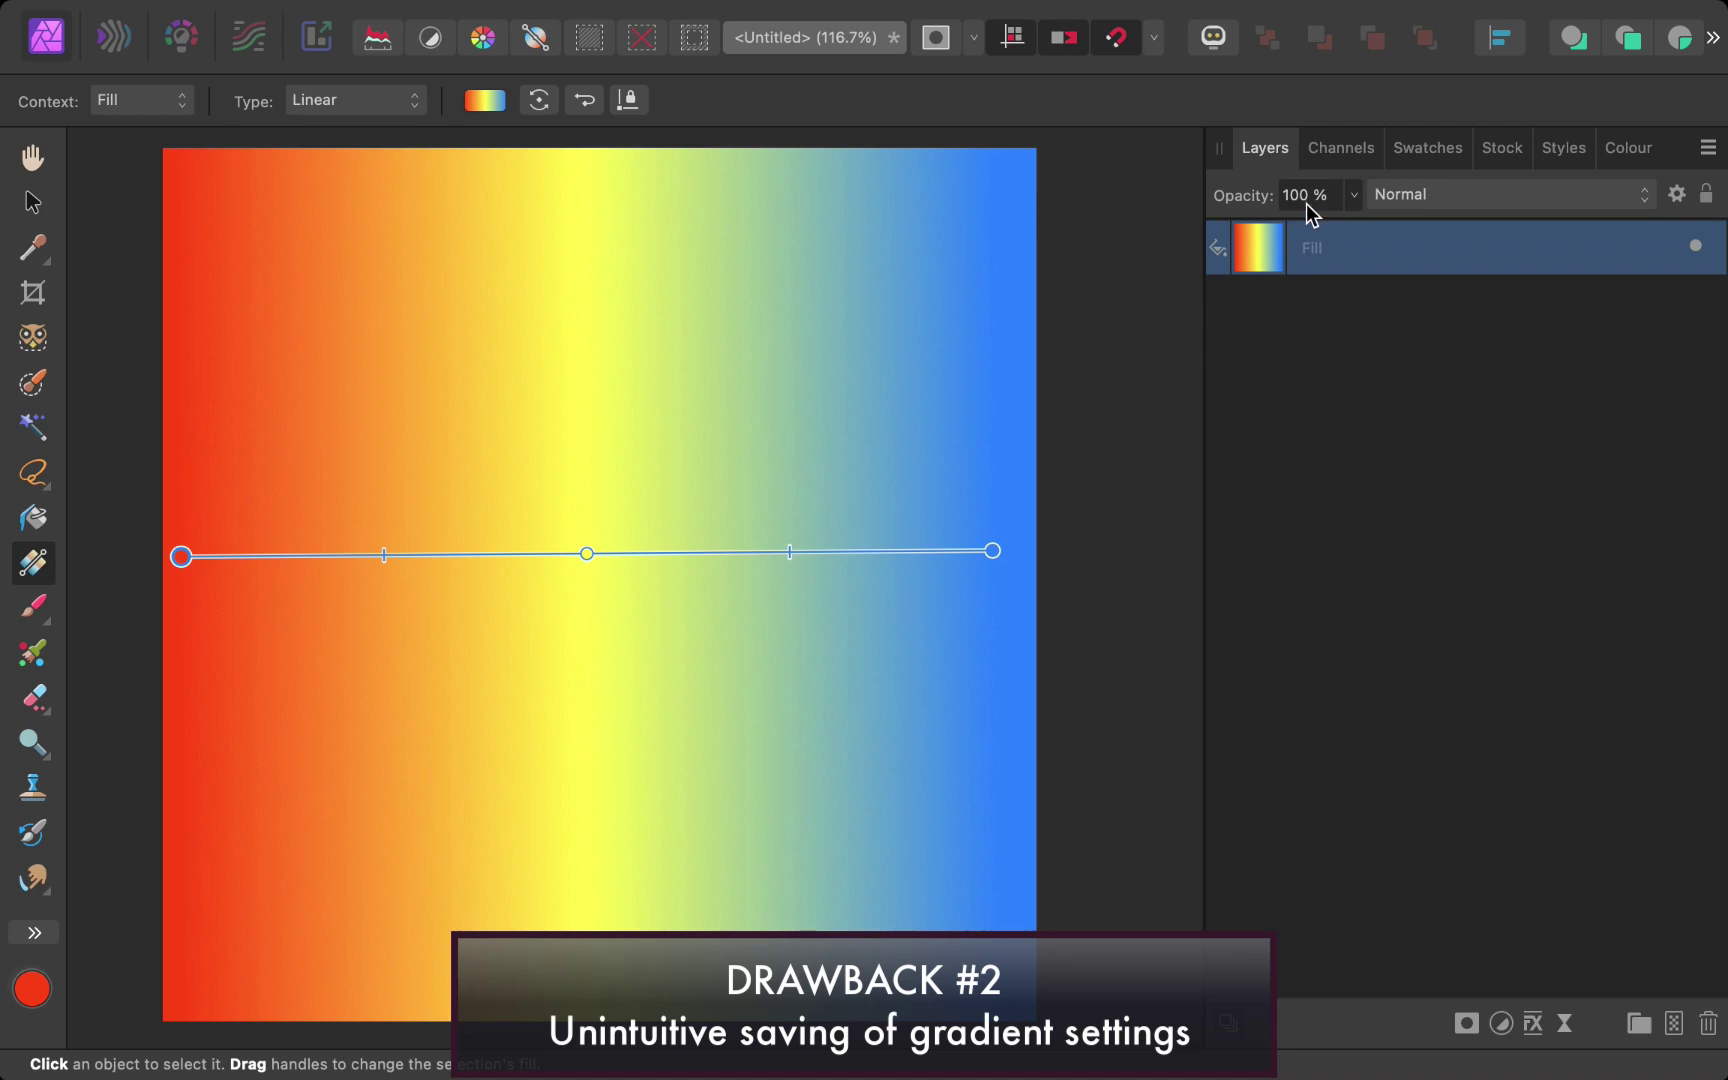
pyautogui.click(1630, 149)
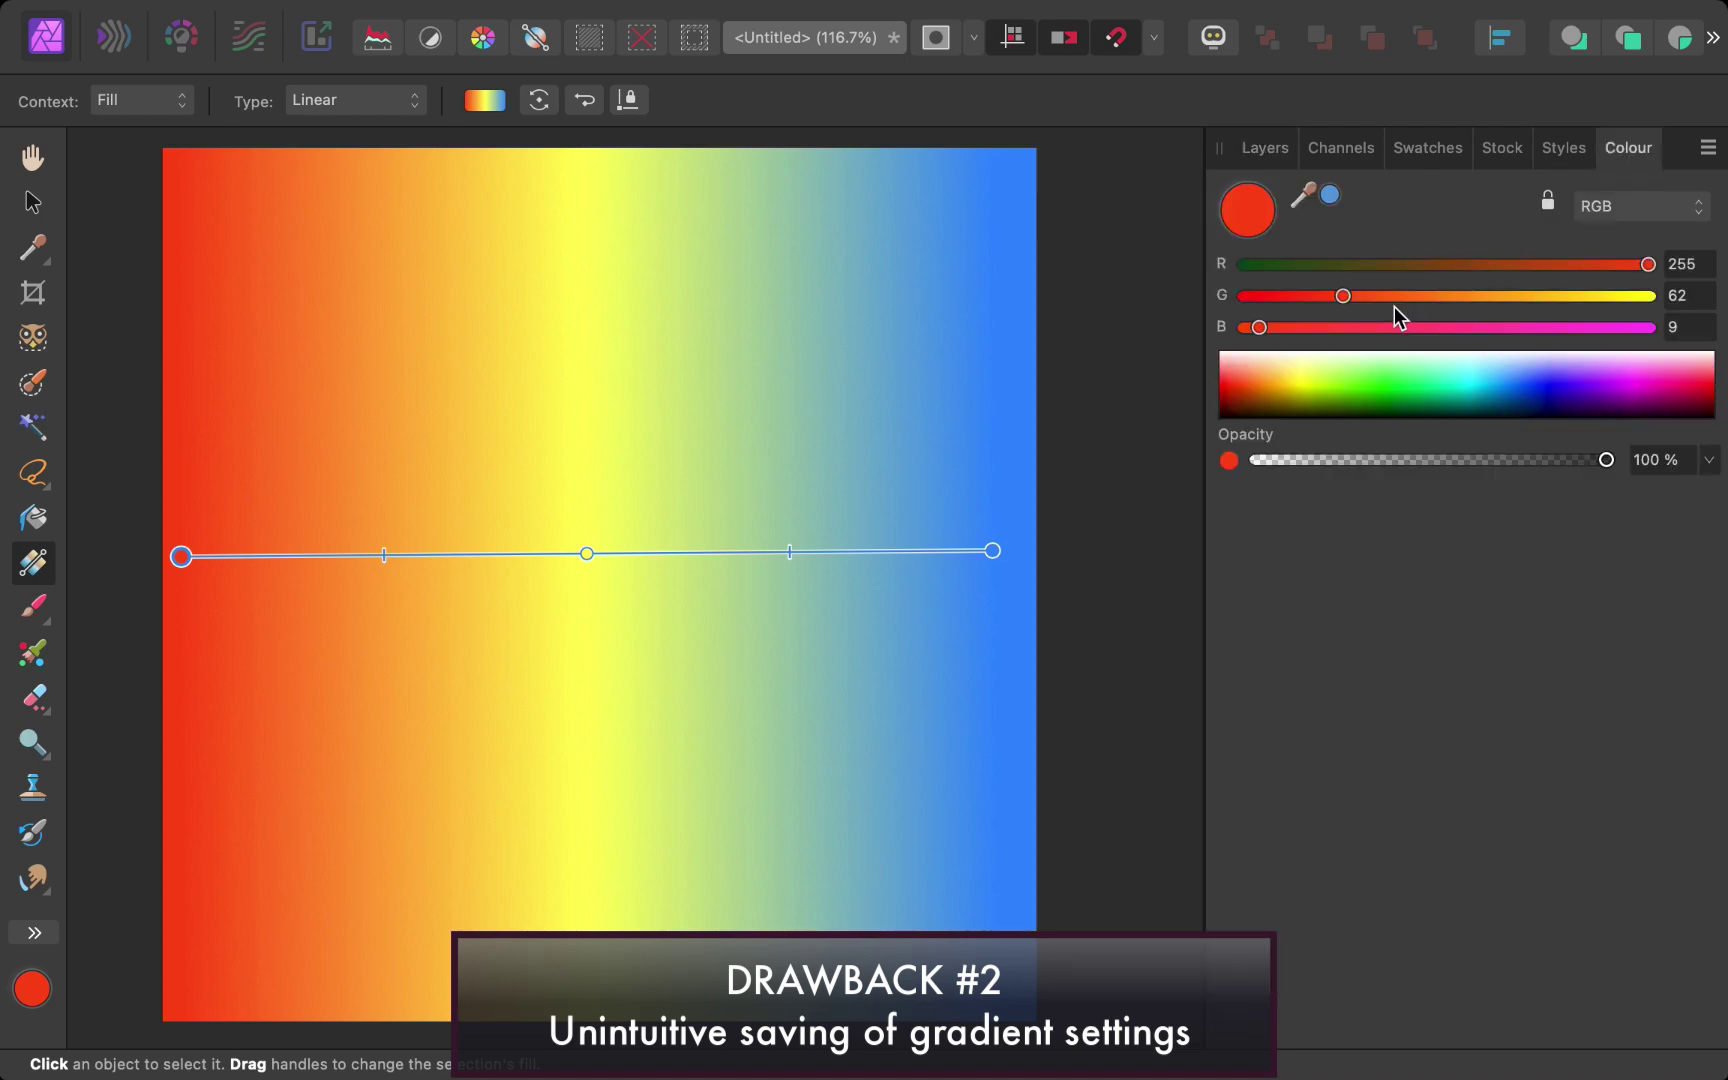
pyautogui.click(1361, 390)
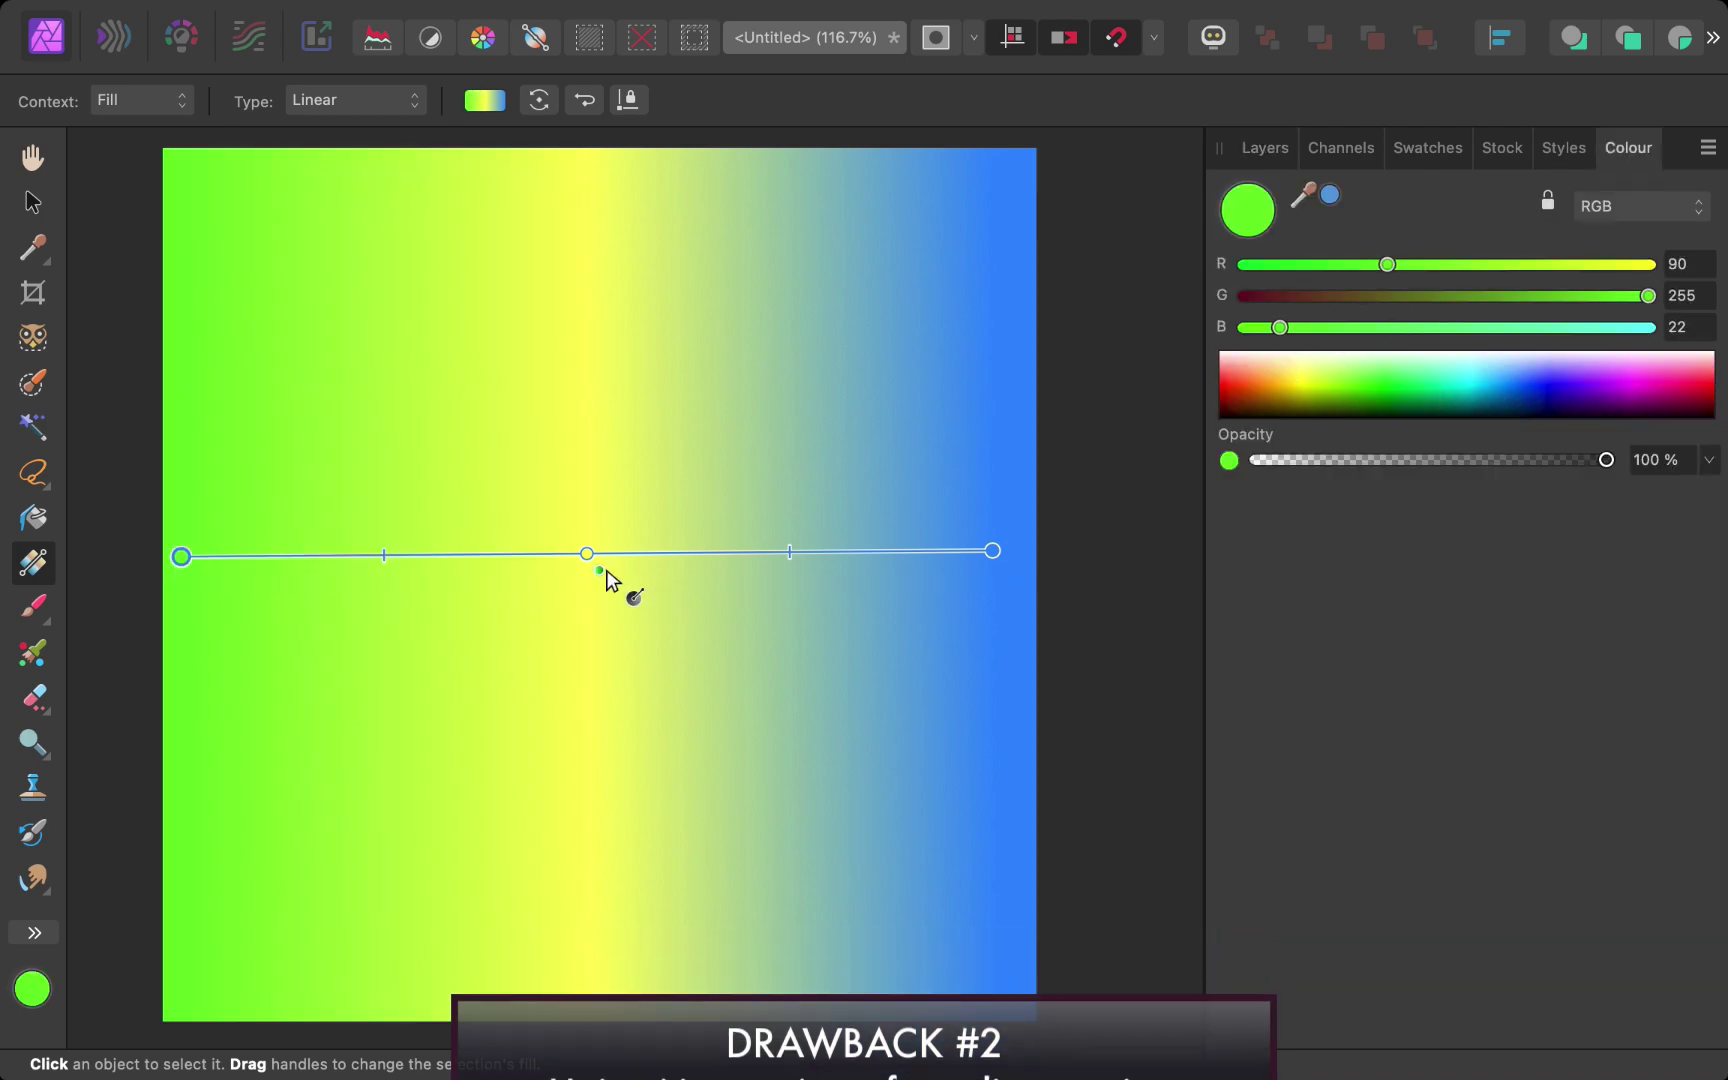
pyautogui.click(587, 553)
pyautogui.click(1550, 390)
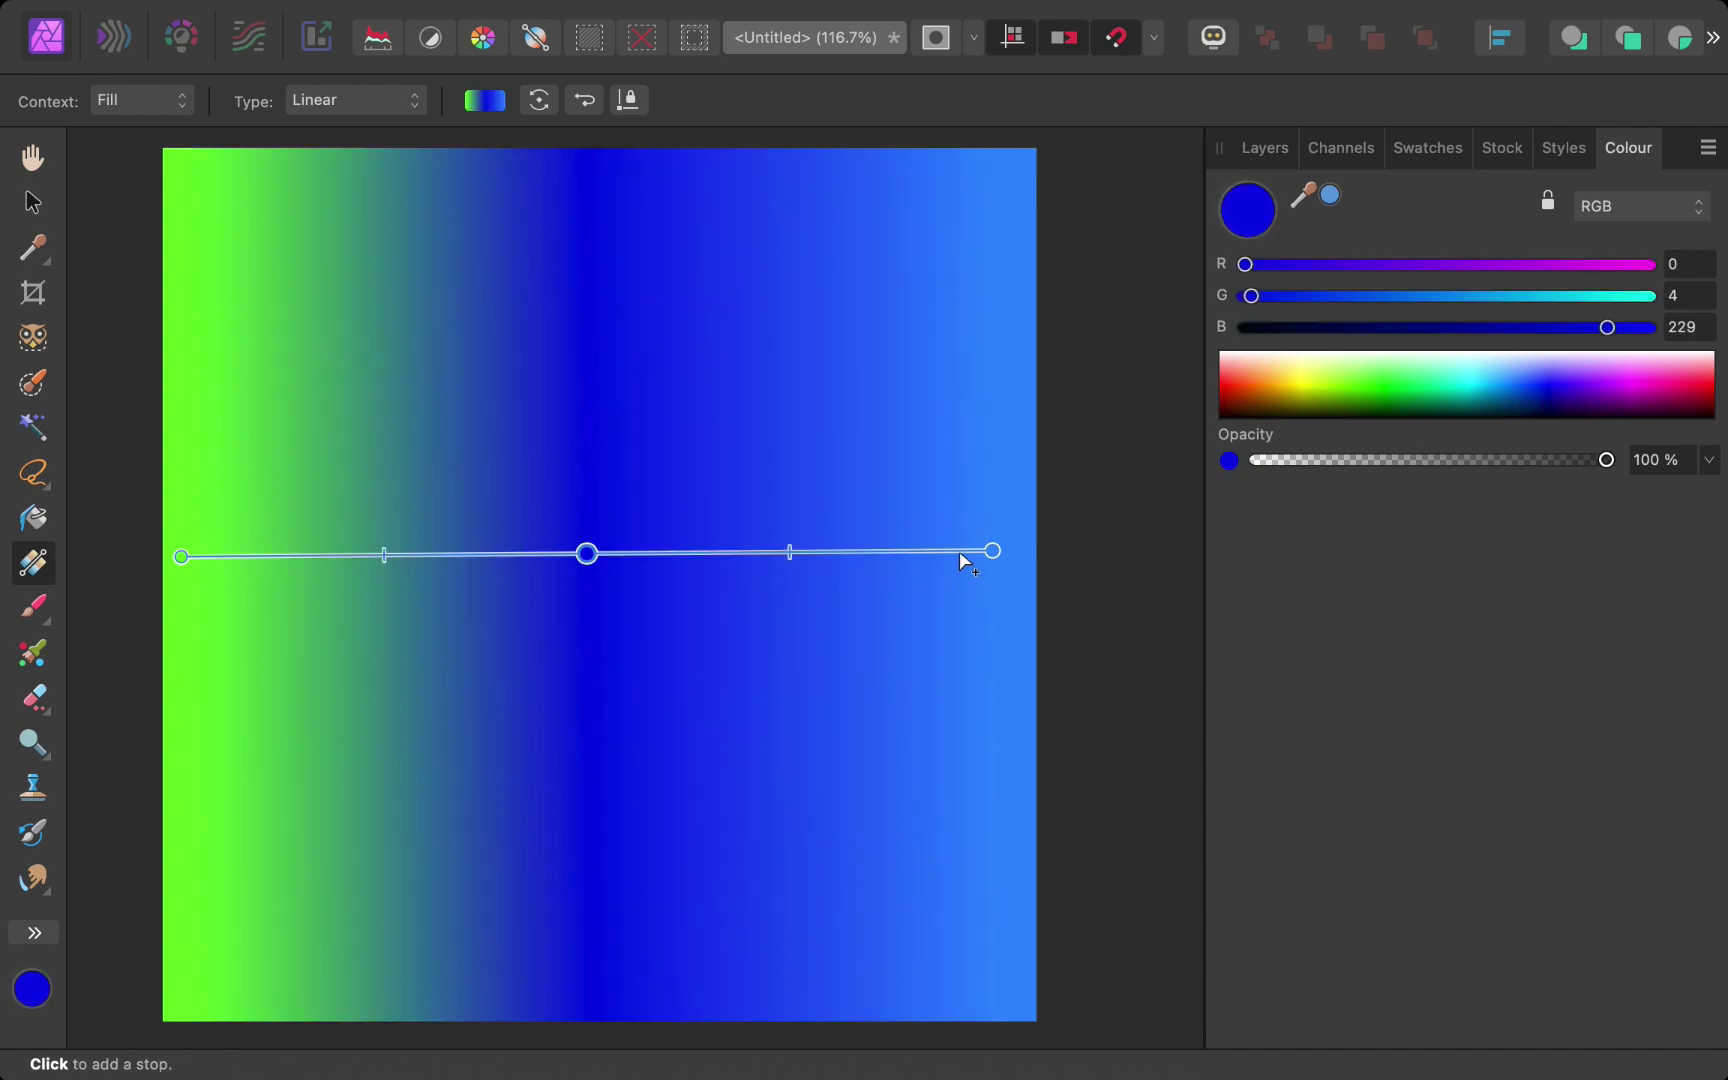
pyautogui.click(992, 551)
pyautogui.click(1260, 383)
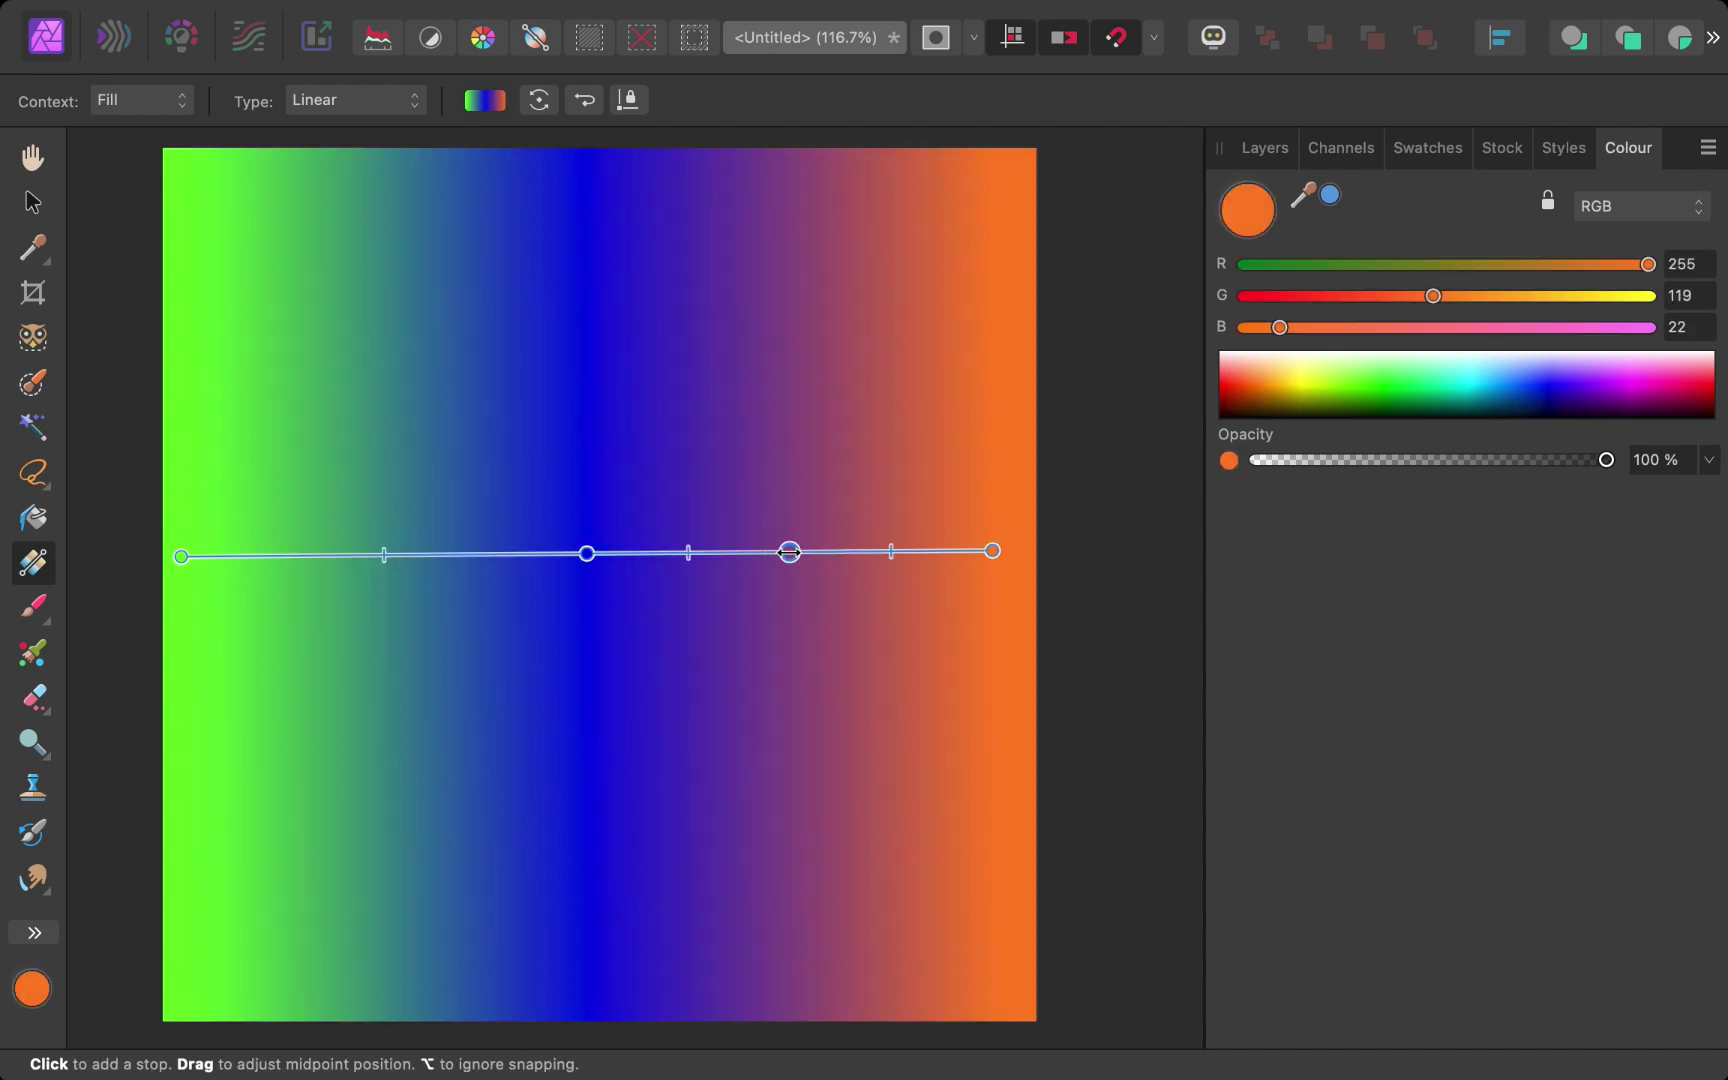
# Step: Add a yellow fifth stop between blue and orange, review the stops, then deselect the fill
pyautogui.click(789, 552)
pyautogui.click(1295, 383)
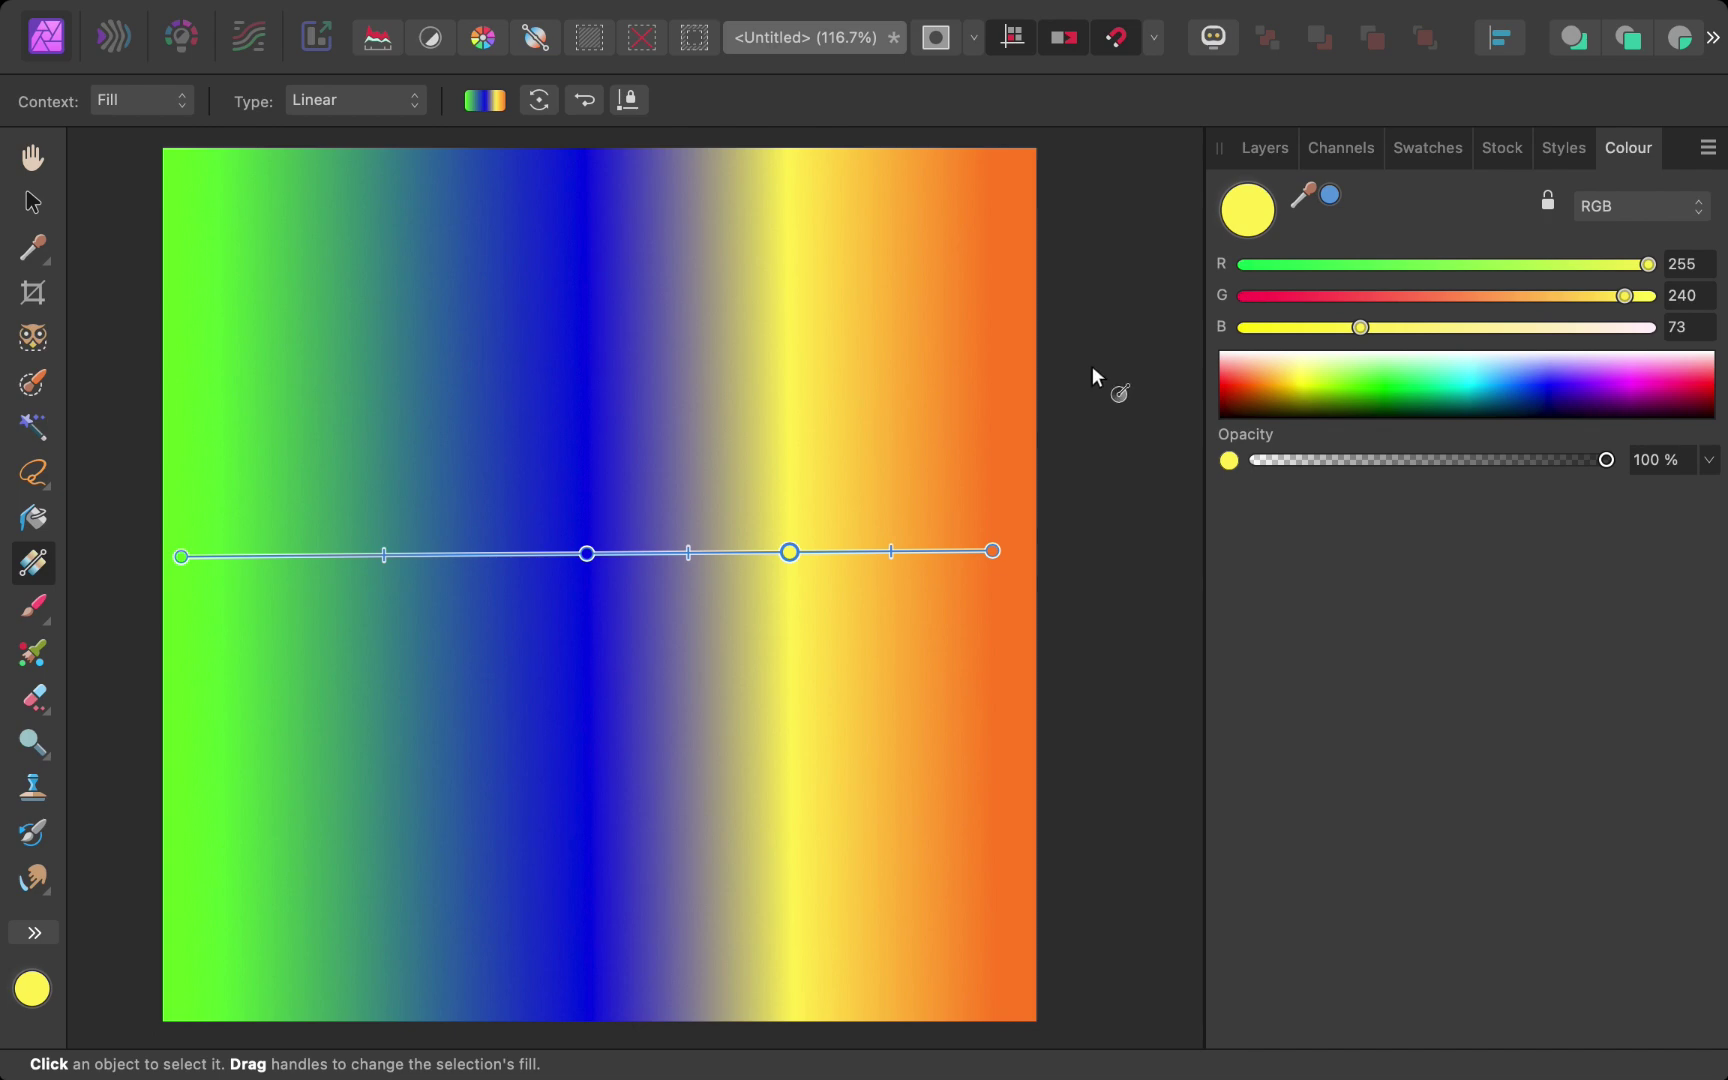
pyautogui.click(489, 101)
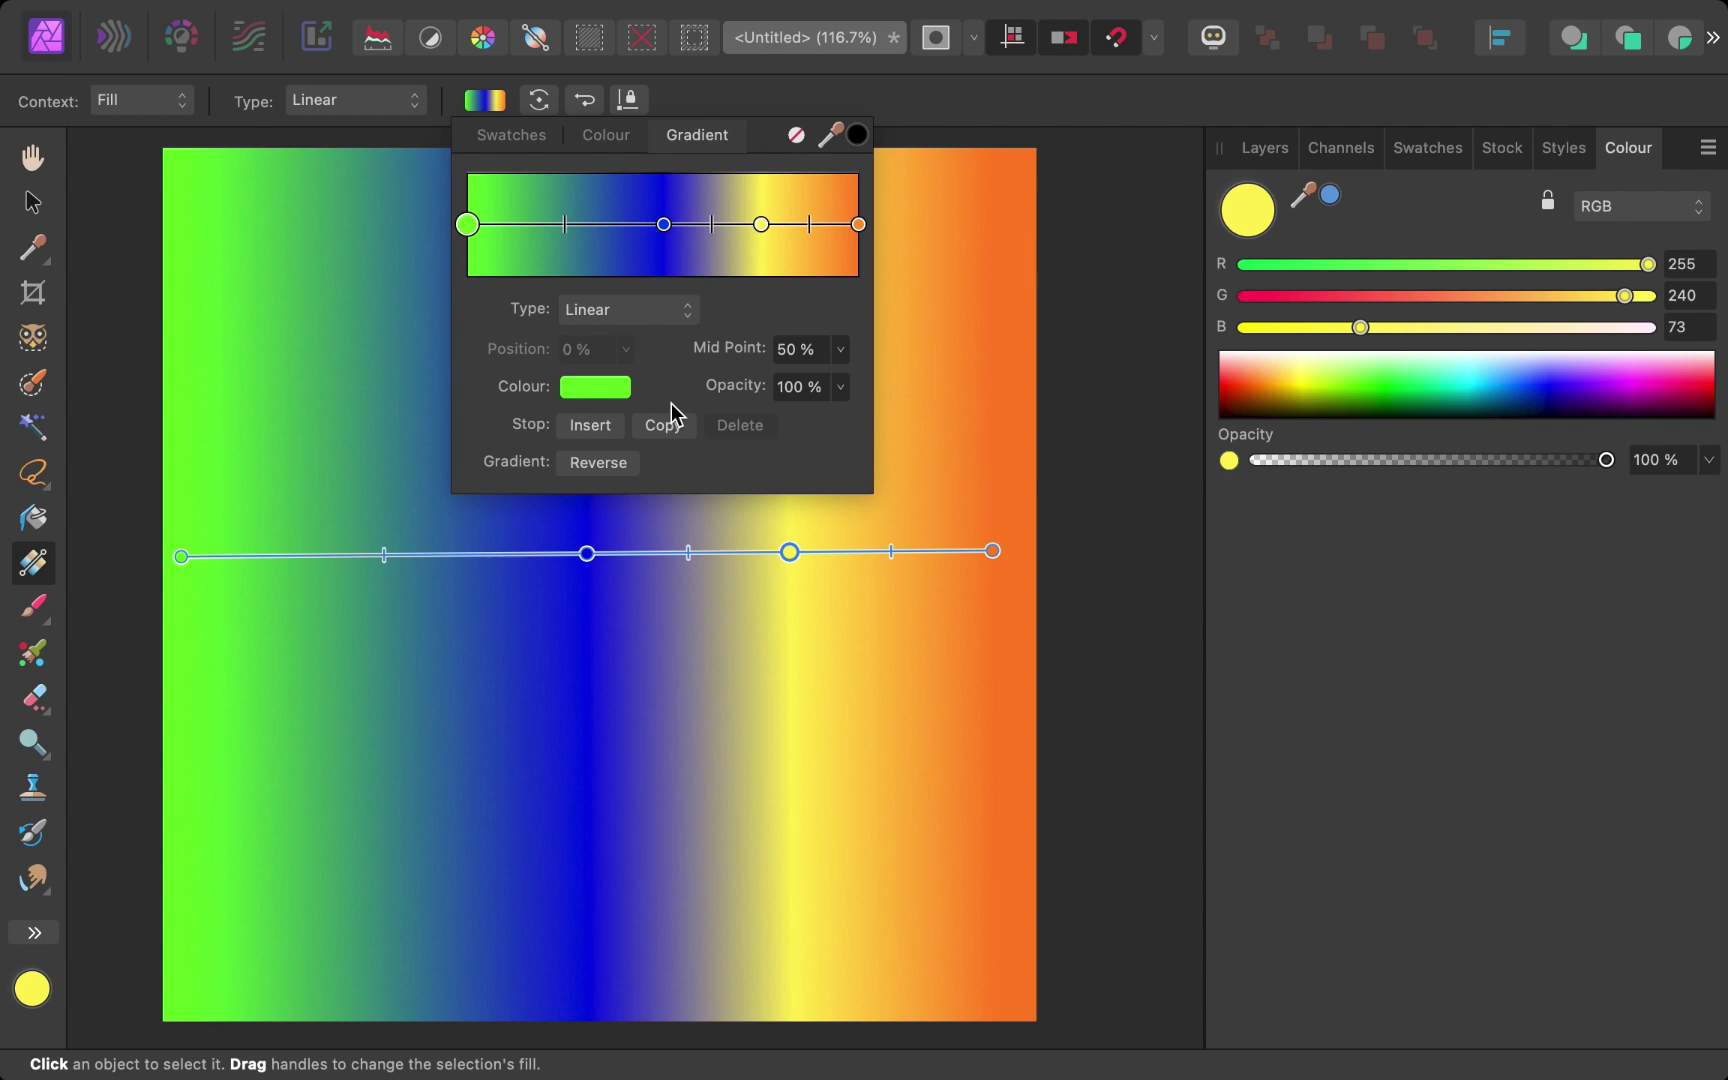
pyautogui.click(1148, 504)
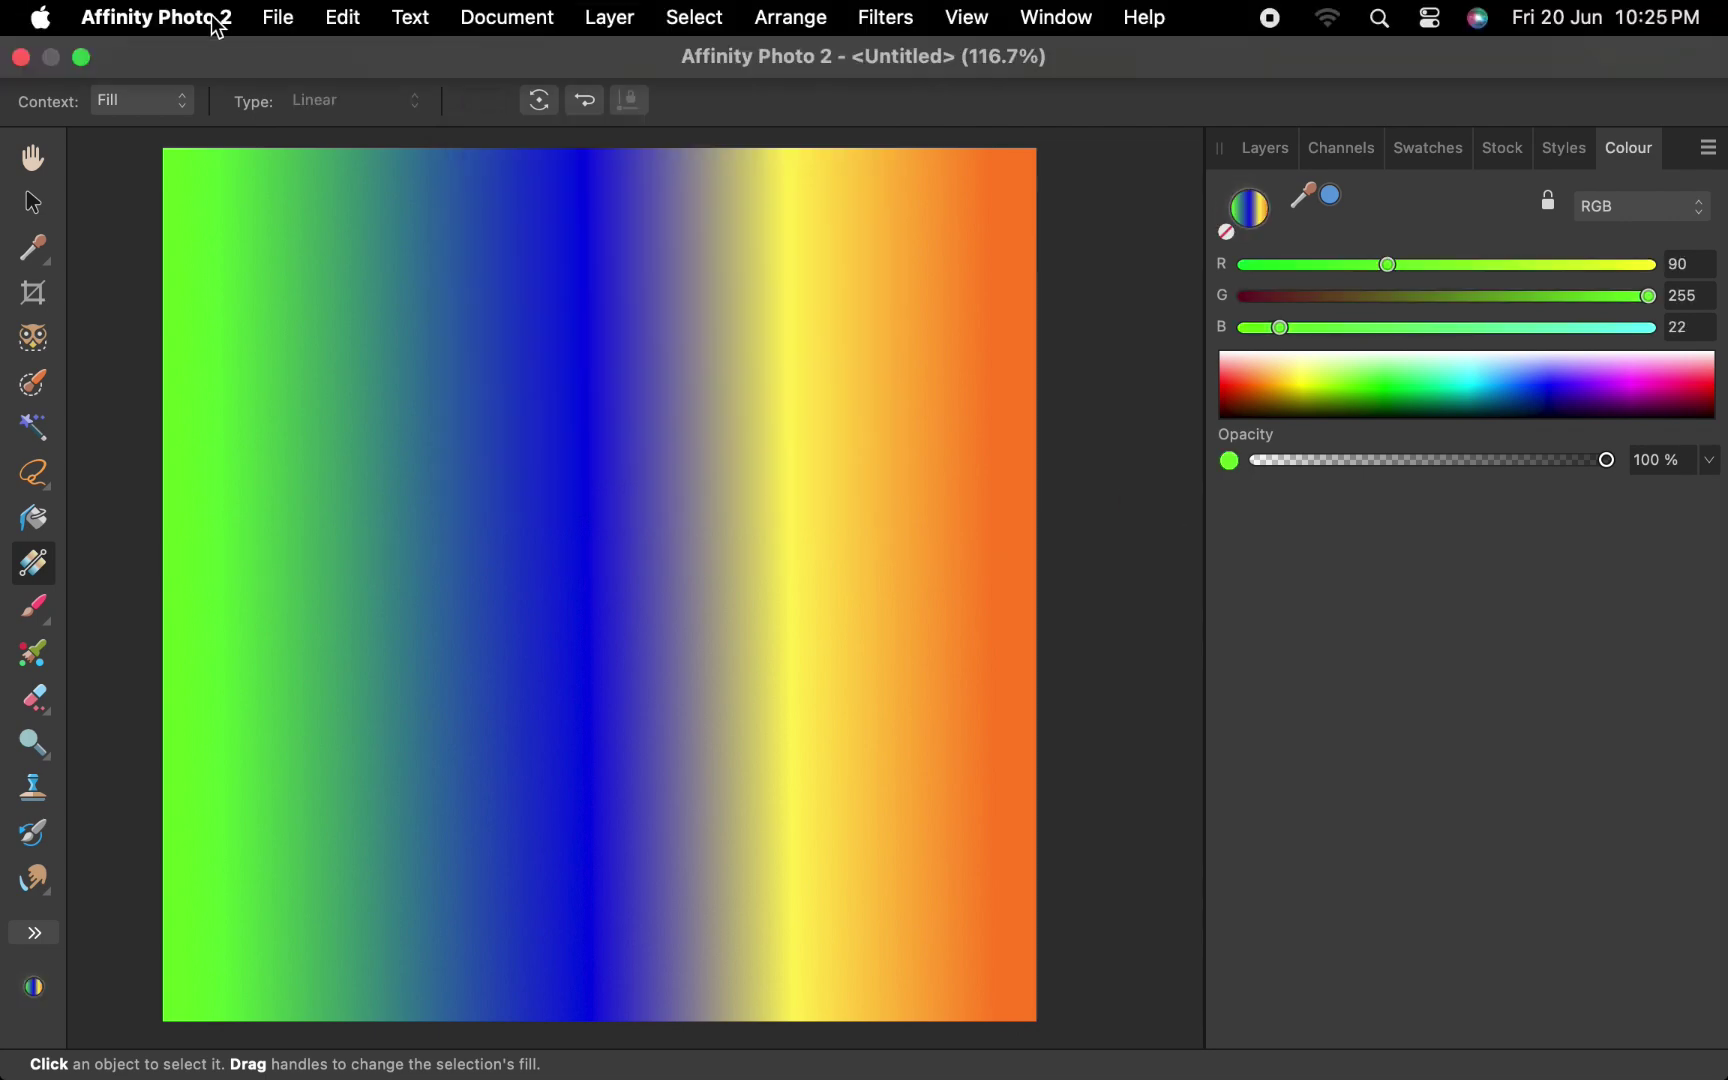
# Step: Quit without saving, then start a new 1000×1000 document for a white-to-black gradient fill
pyautogui.click(212, 14)
pyautogui.click(258, 505)
pyautogui.click(909, 482)
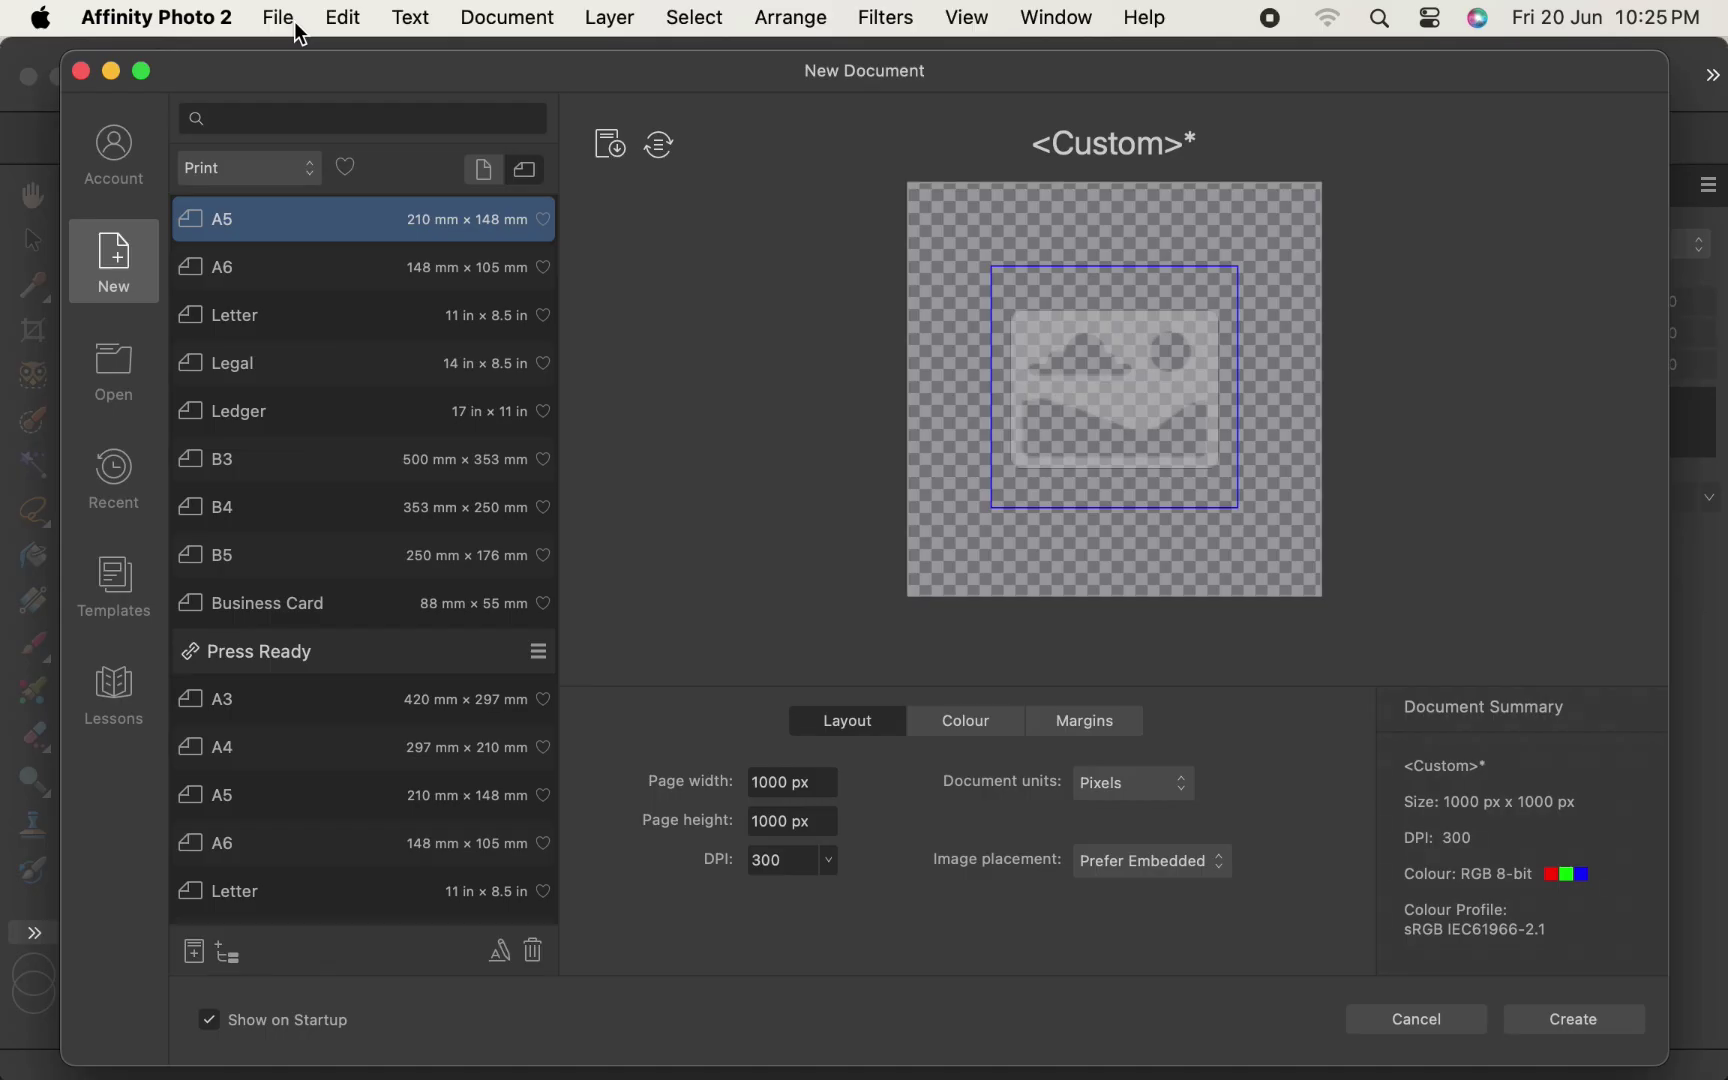
pyautogui.click(1570, 1018)
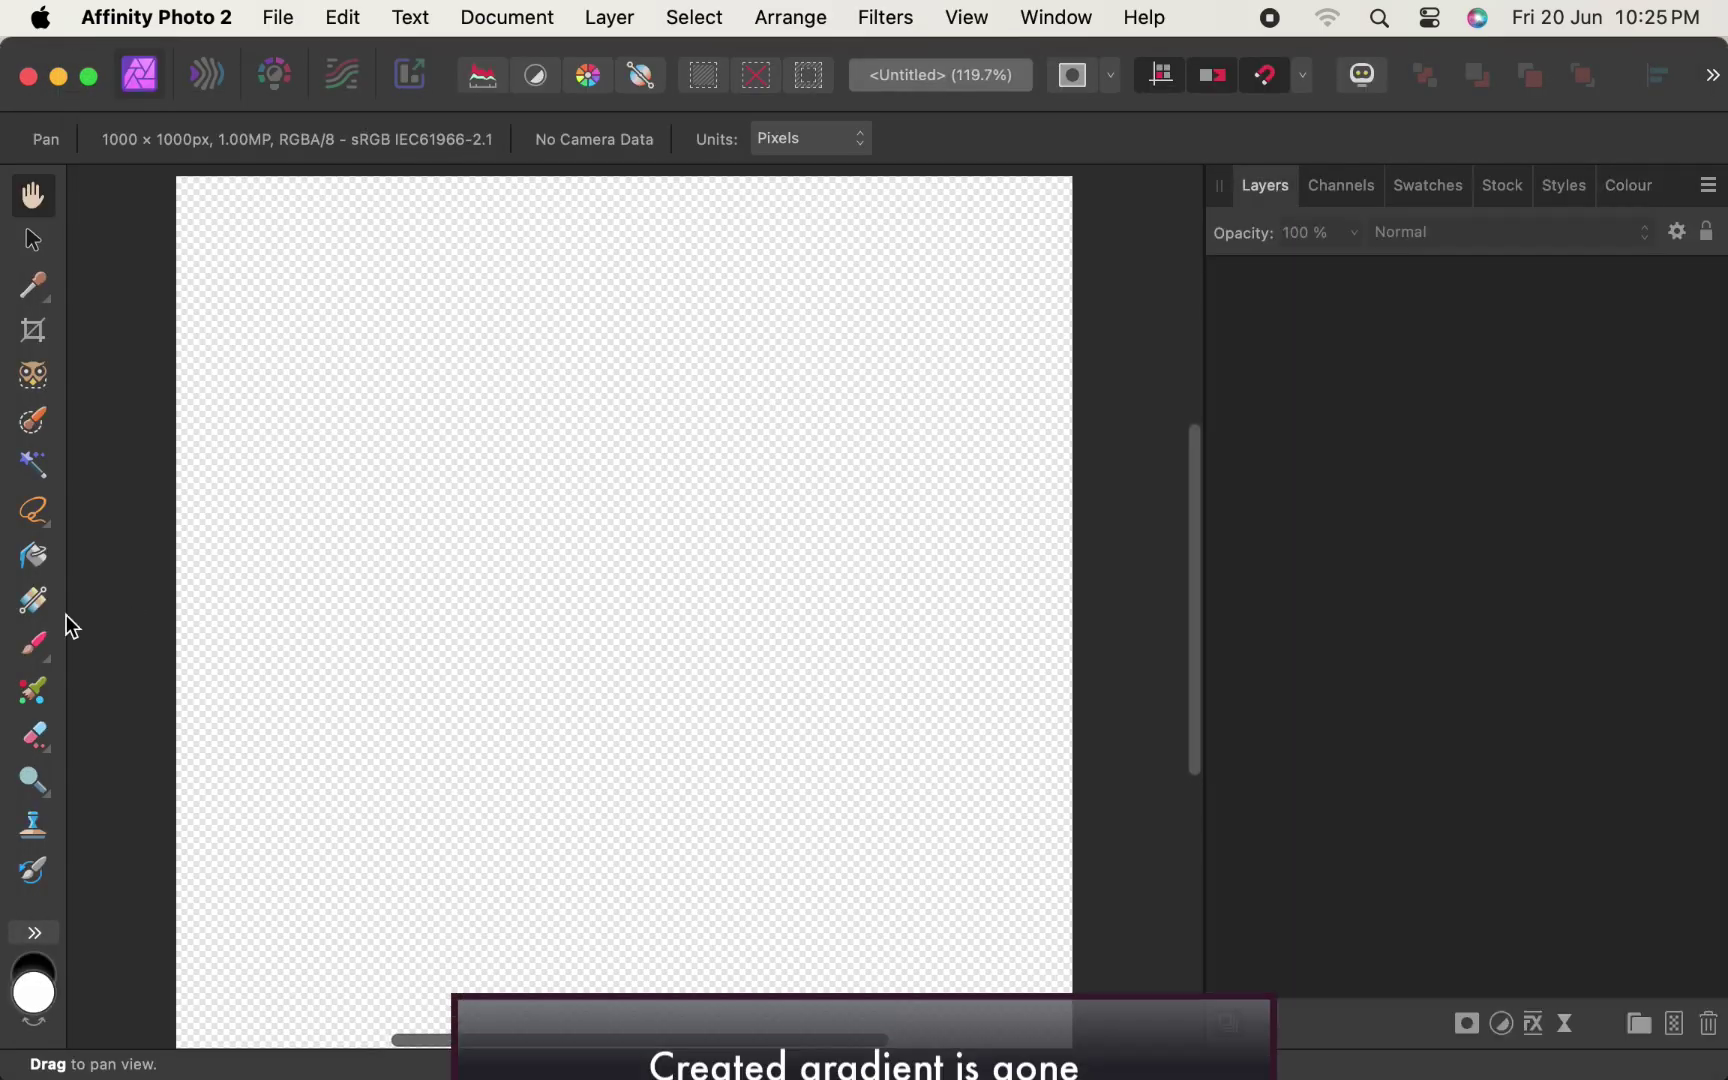
pyautogui.click(33, 600)
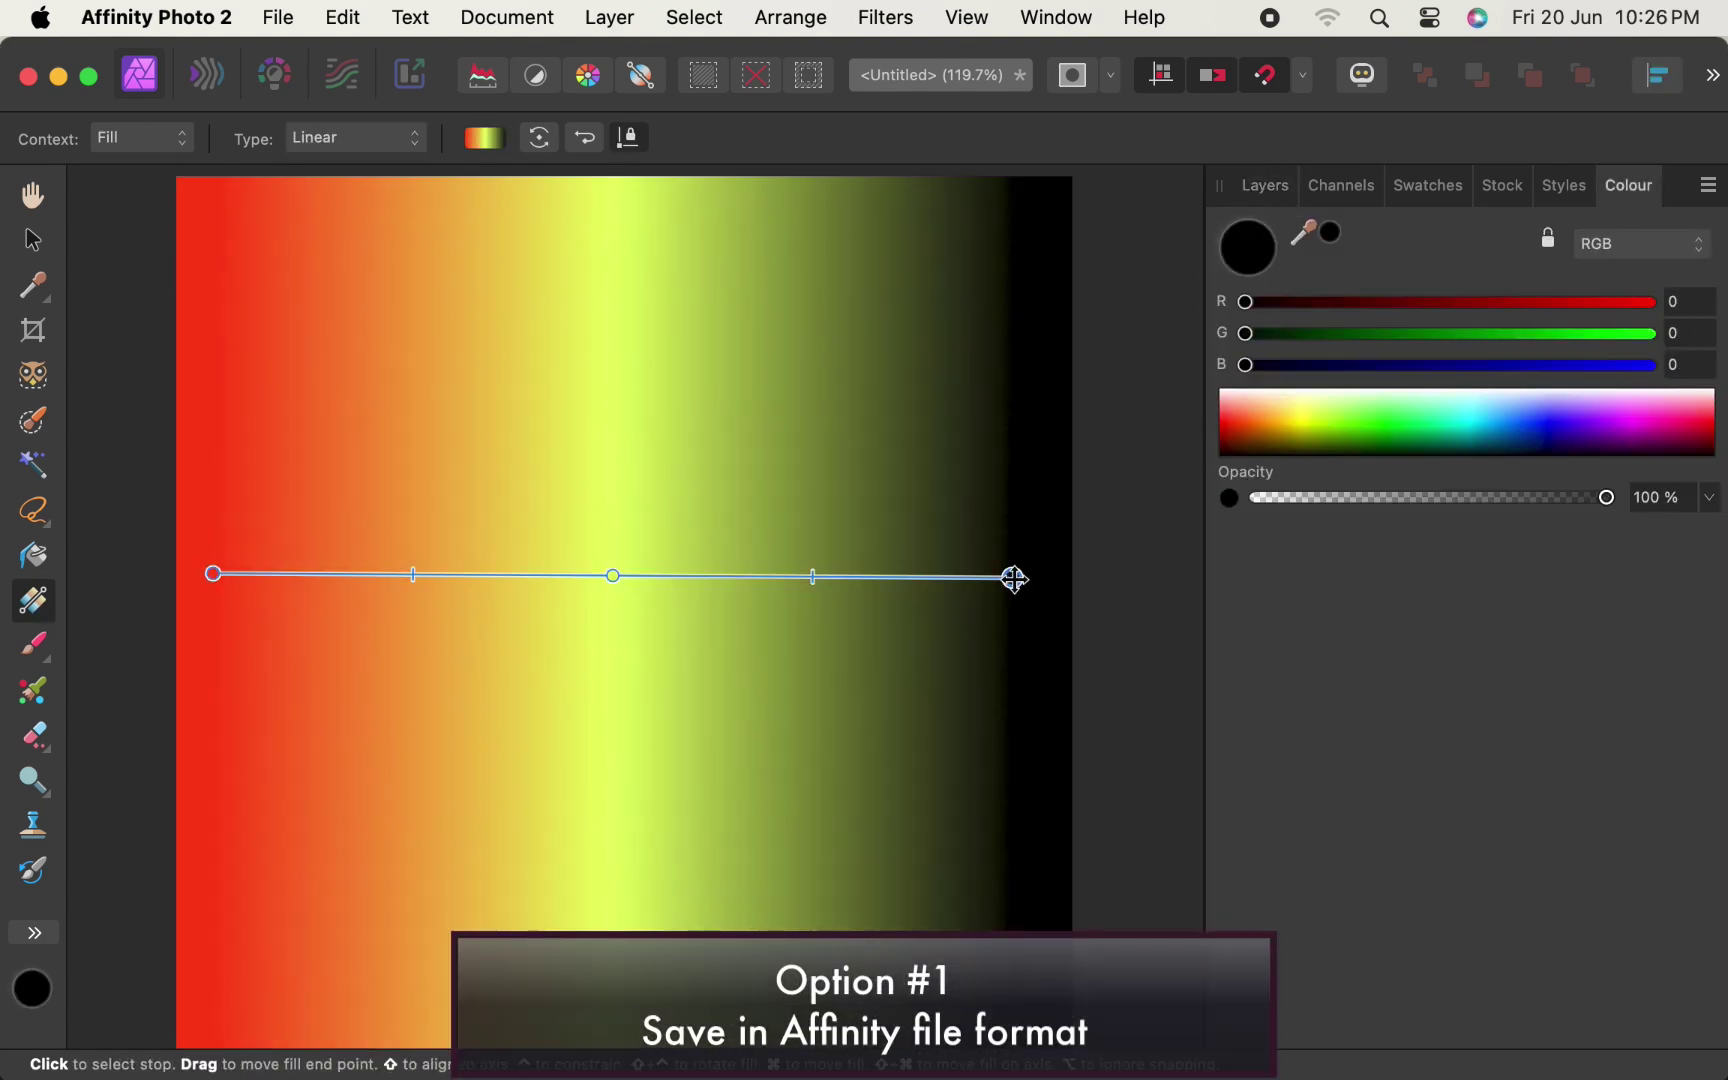
# Step: Set the gradient's end colour to blue and save it as mygradientproject in Downloads
pyautogui.click(1512, 432)
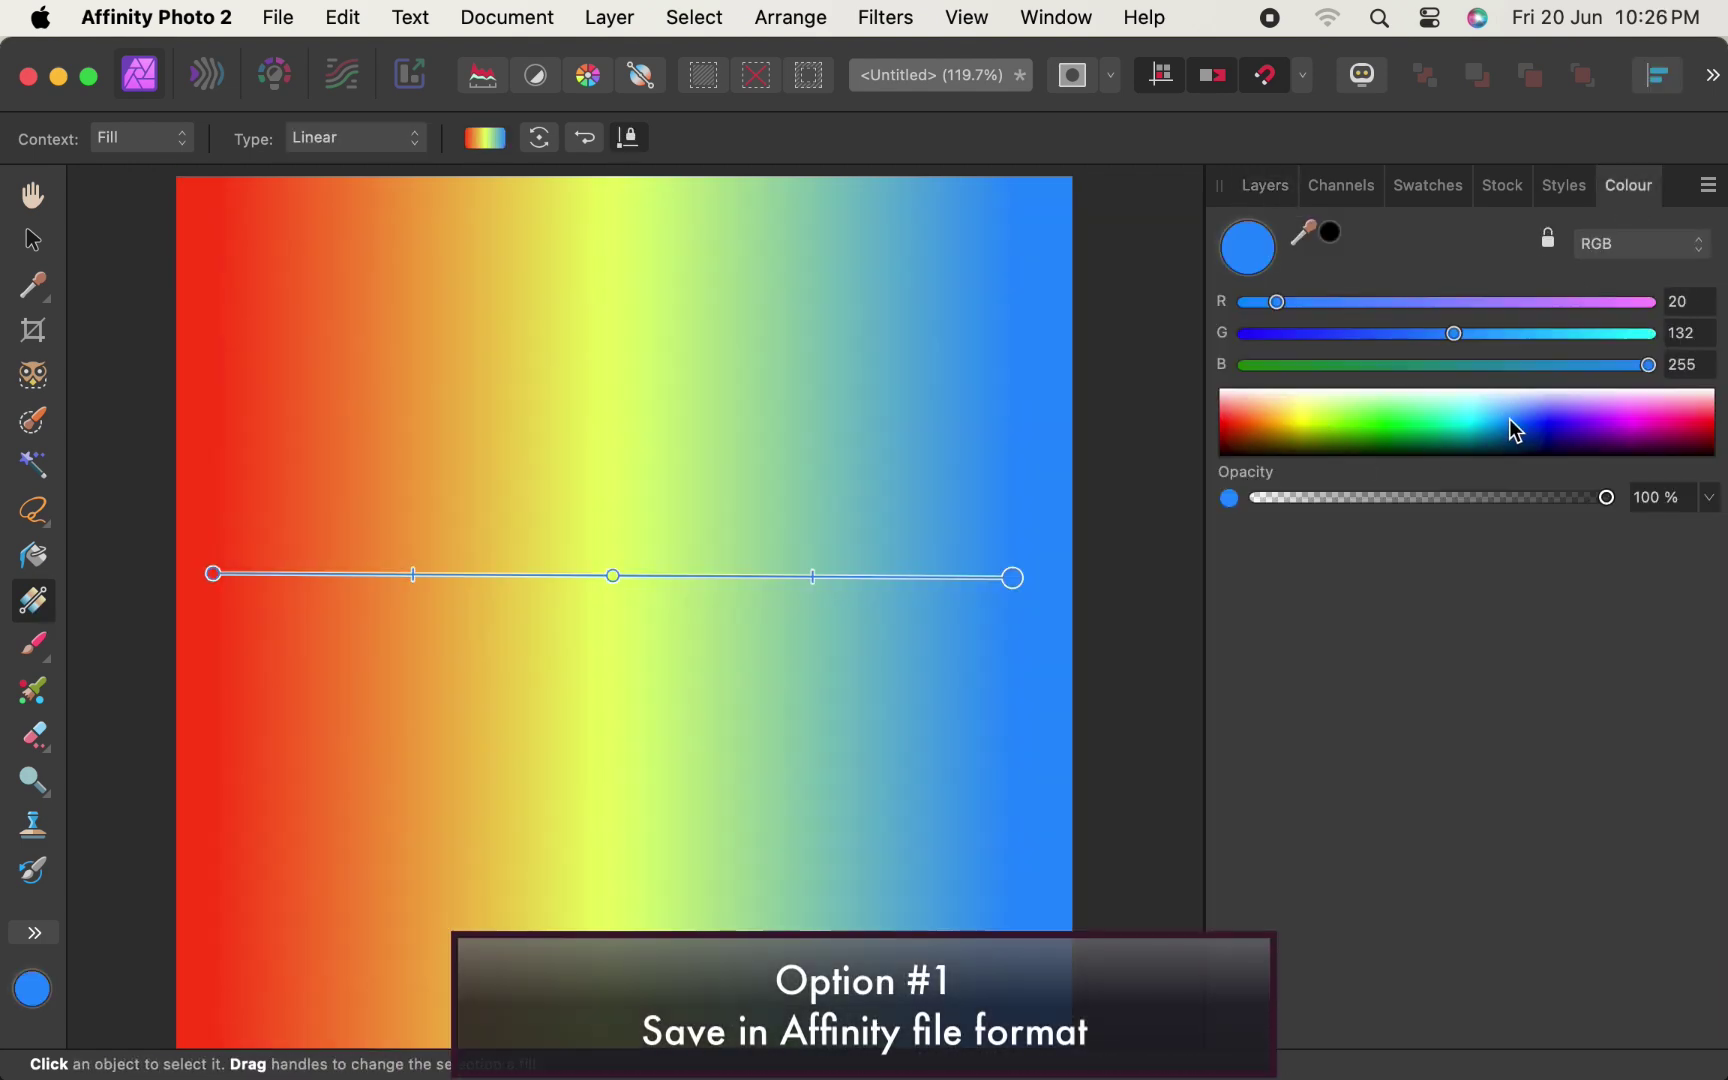
pyautogui.click(278, 17)
pyautogui.click(325, 587)
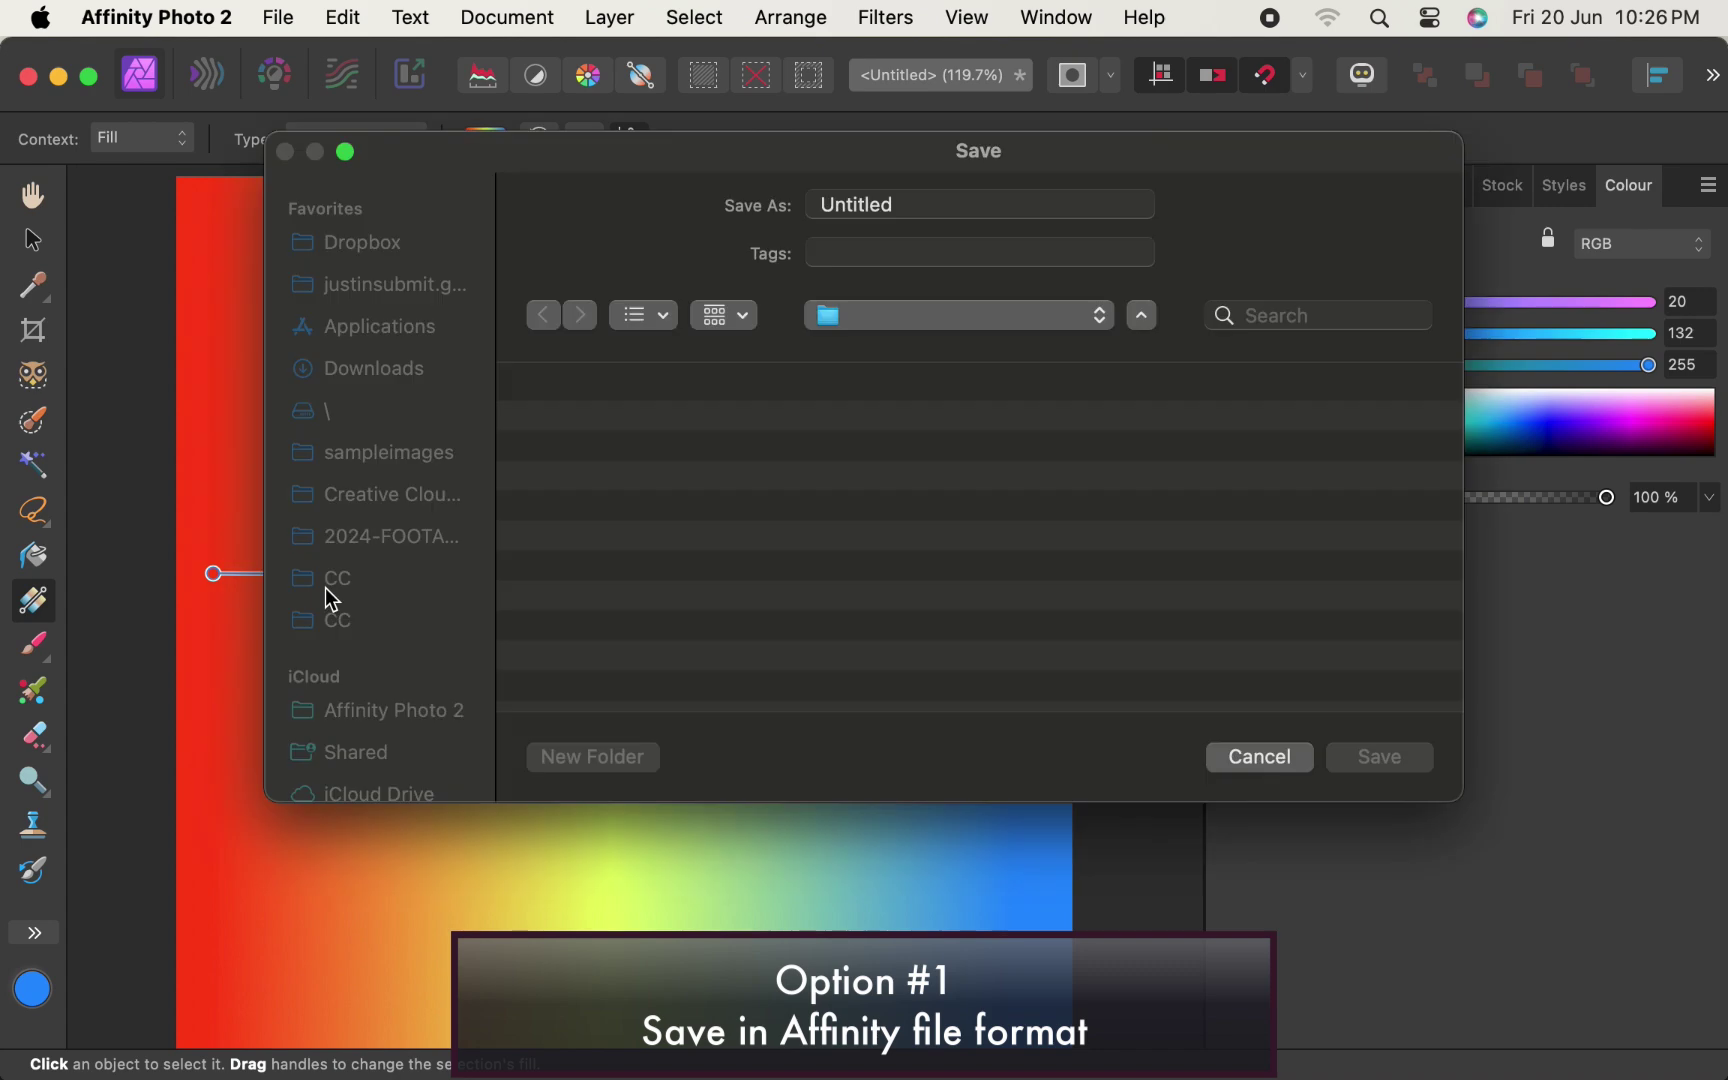
pyautogui.click(940, 205)
pyautogui.doubleClick(940, 205)
pyautogui.write('mygradientproject')
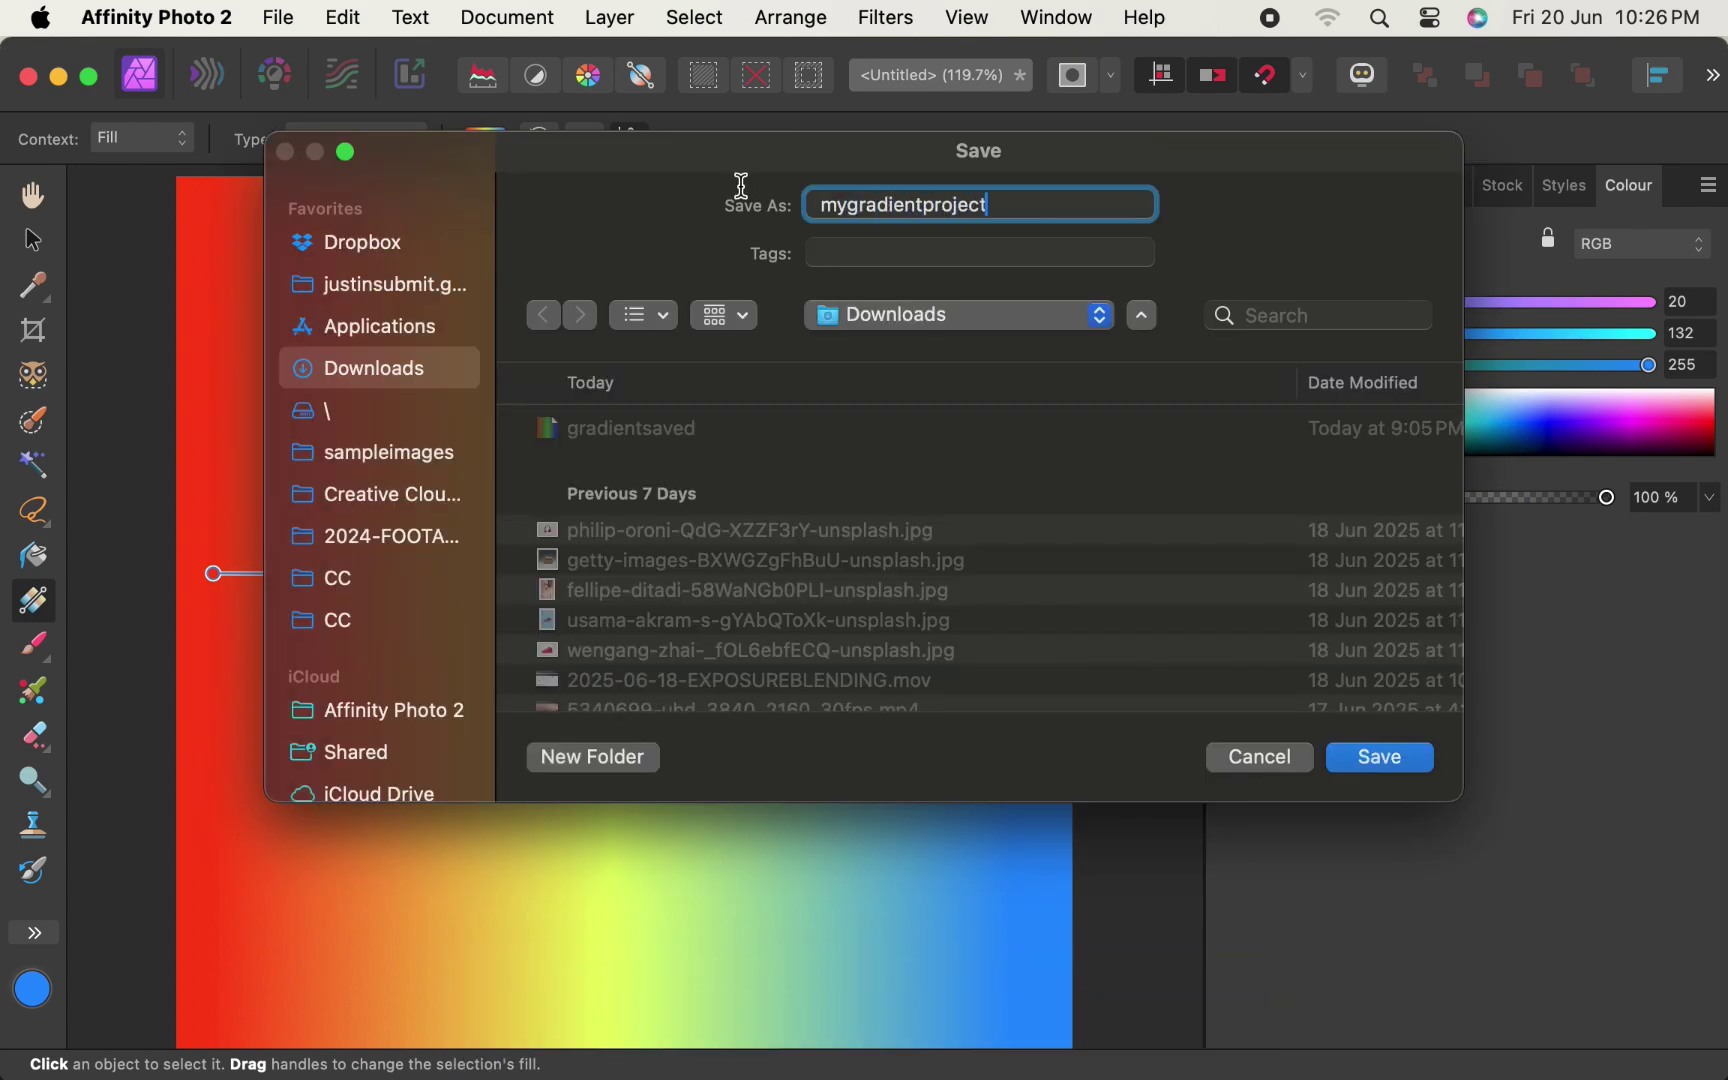
pyautogui.press('Return')
# Step: Close mygradientproject and reopen the saved file
pyautogui.click(278, 17)
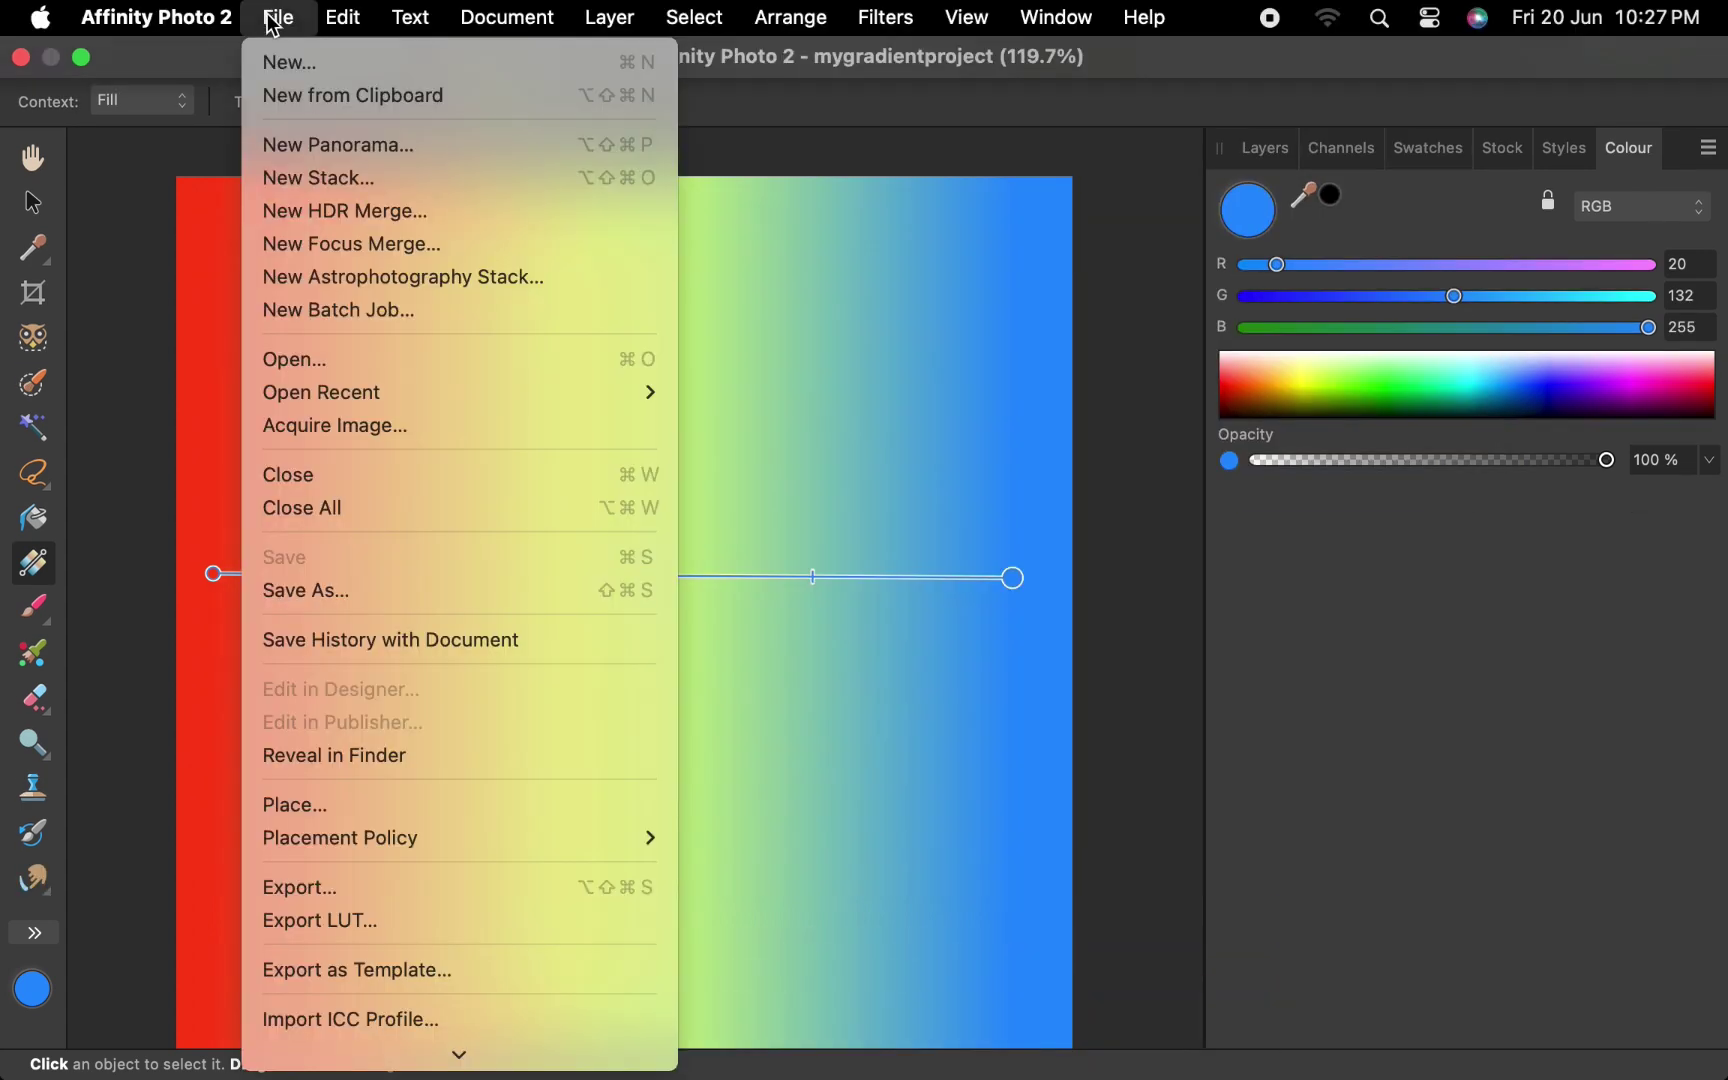
pyautogui.click(293, 476)
pyautogui.click(276, 18)
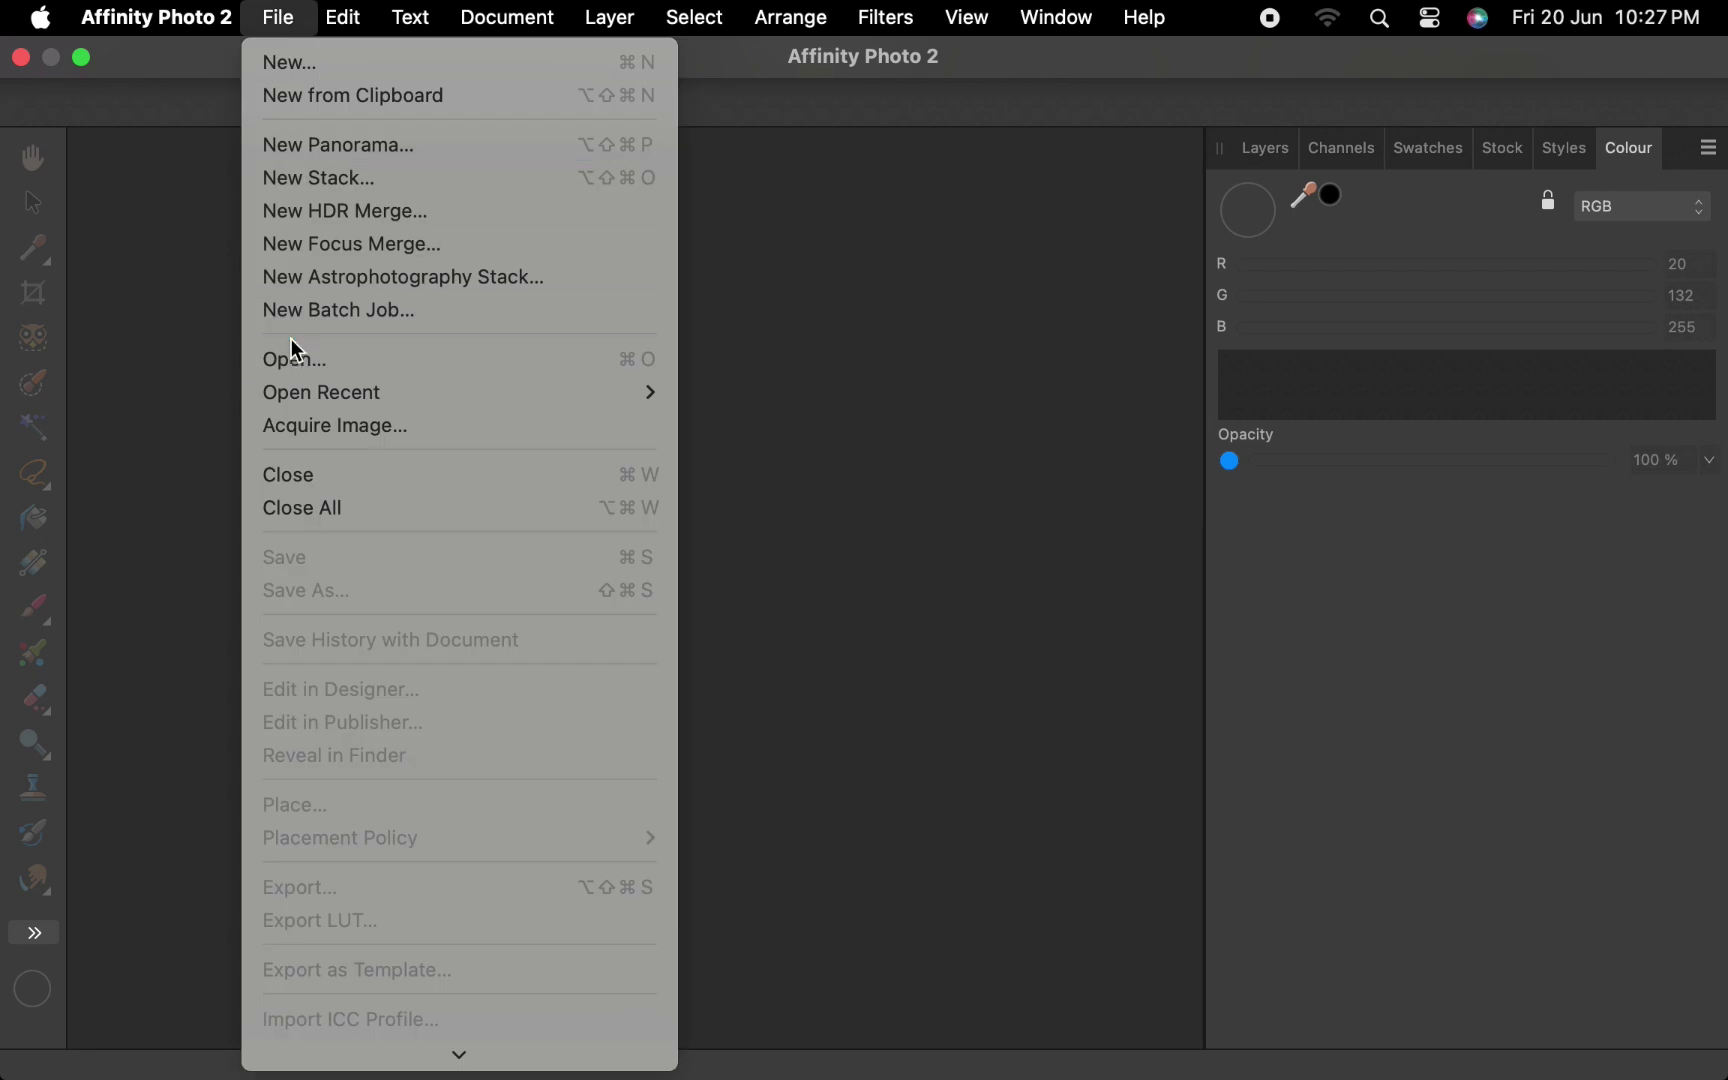
pyautogui.click(292, 360)
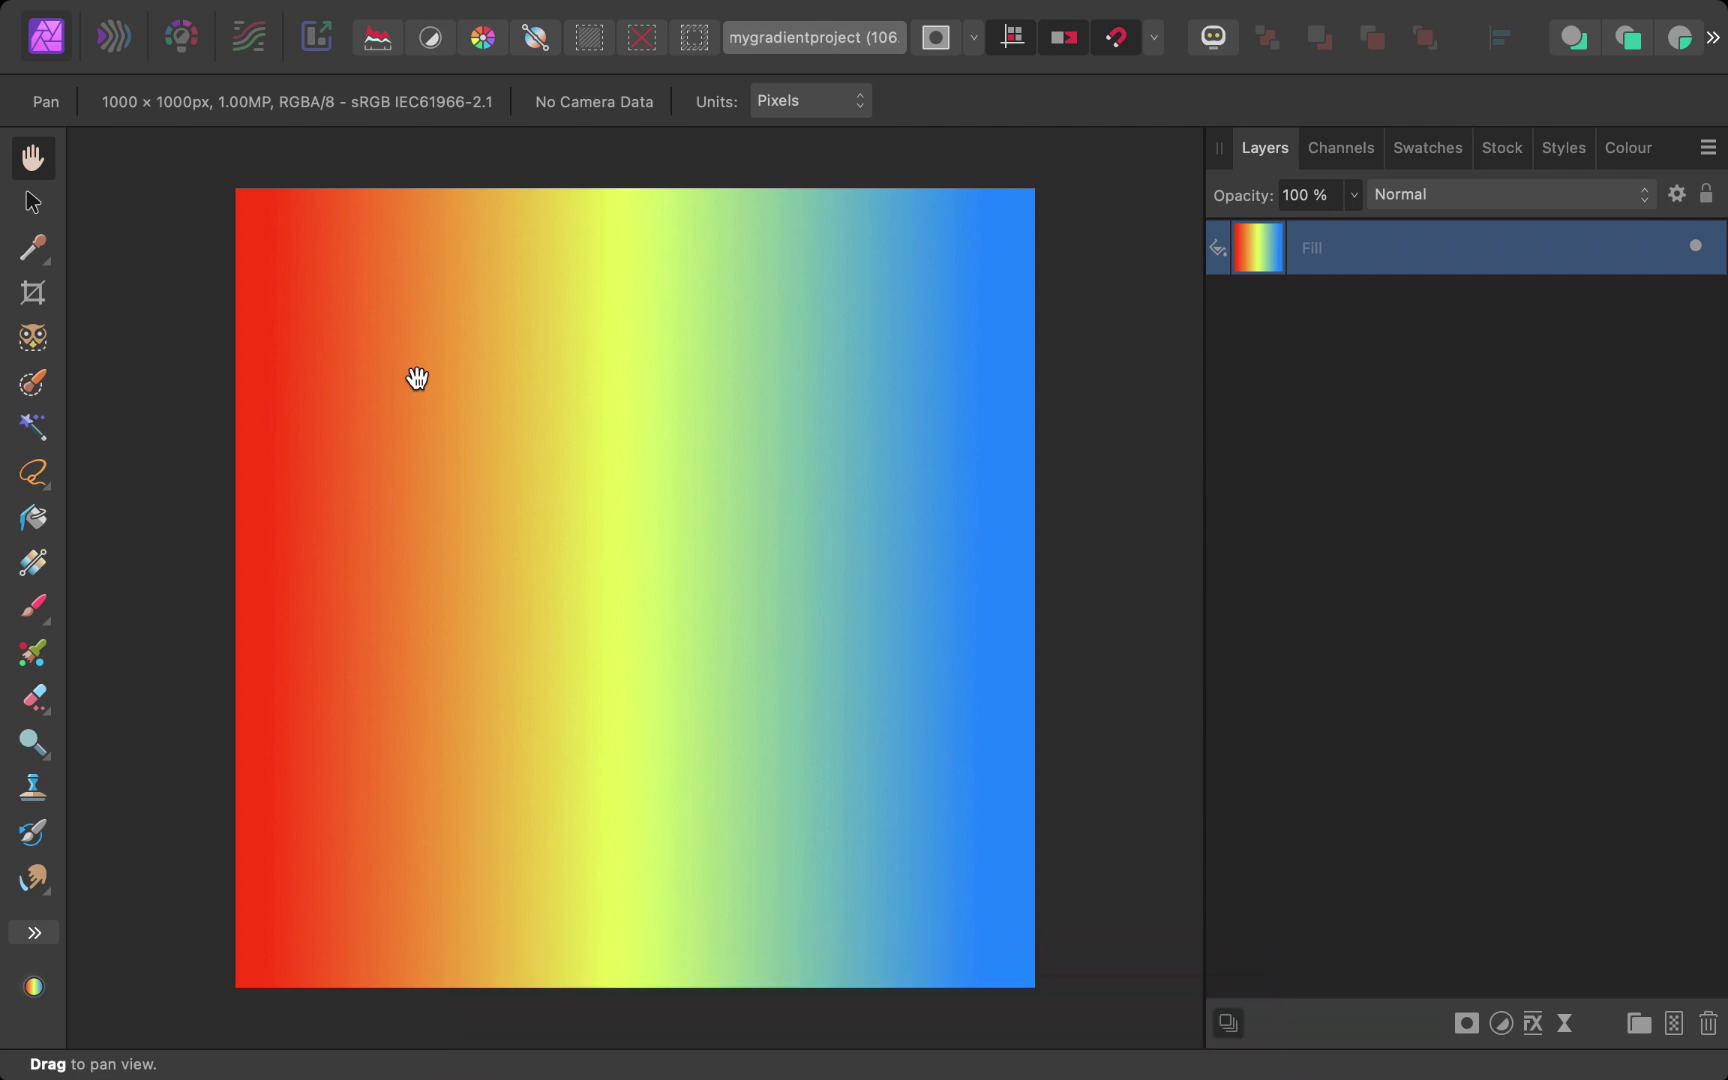
# Step: Save the rainbow gradient fill as Style 14 using the Styles panel's Add Style from Selection
pyautogui.press('g')
pyautogui.click(1057, 17)
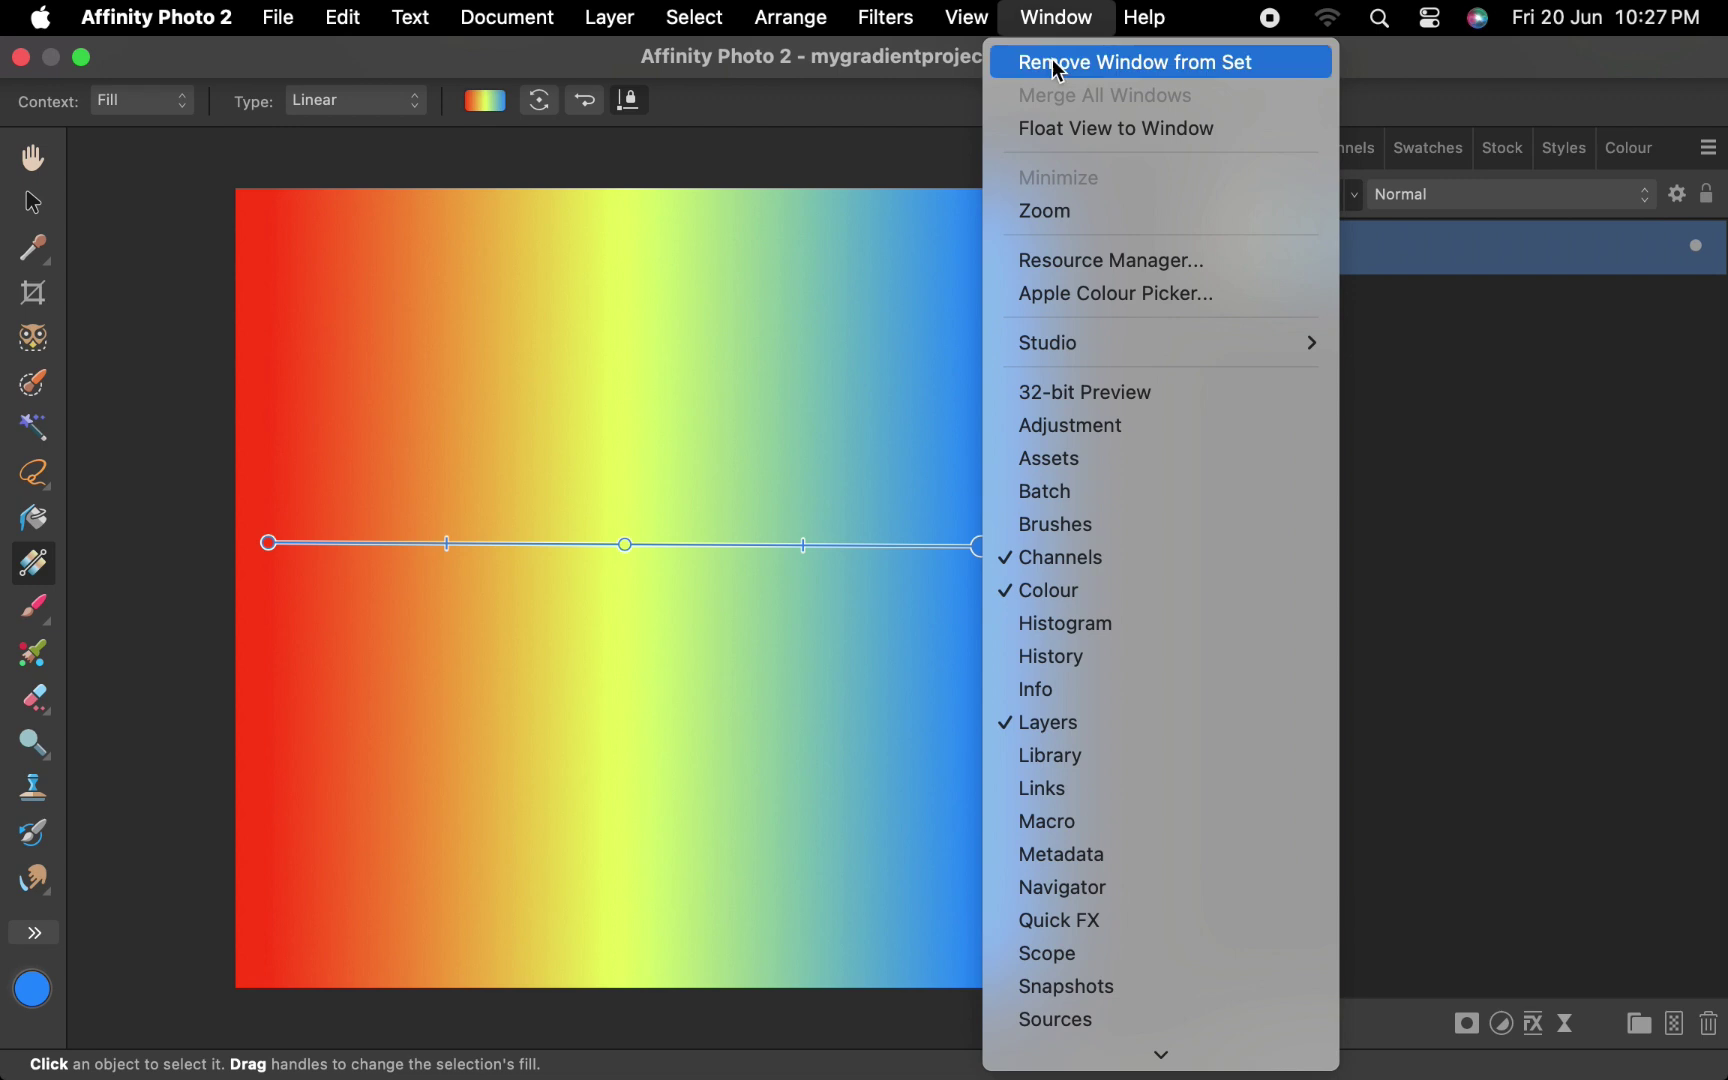
pyautogui.scroll(-3, 1042, 870)
pyautogui.click(1041, 888)
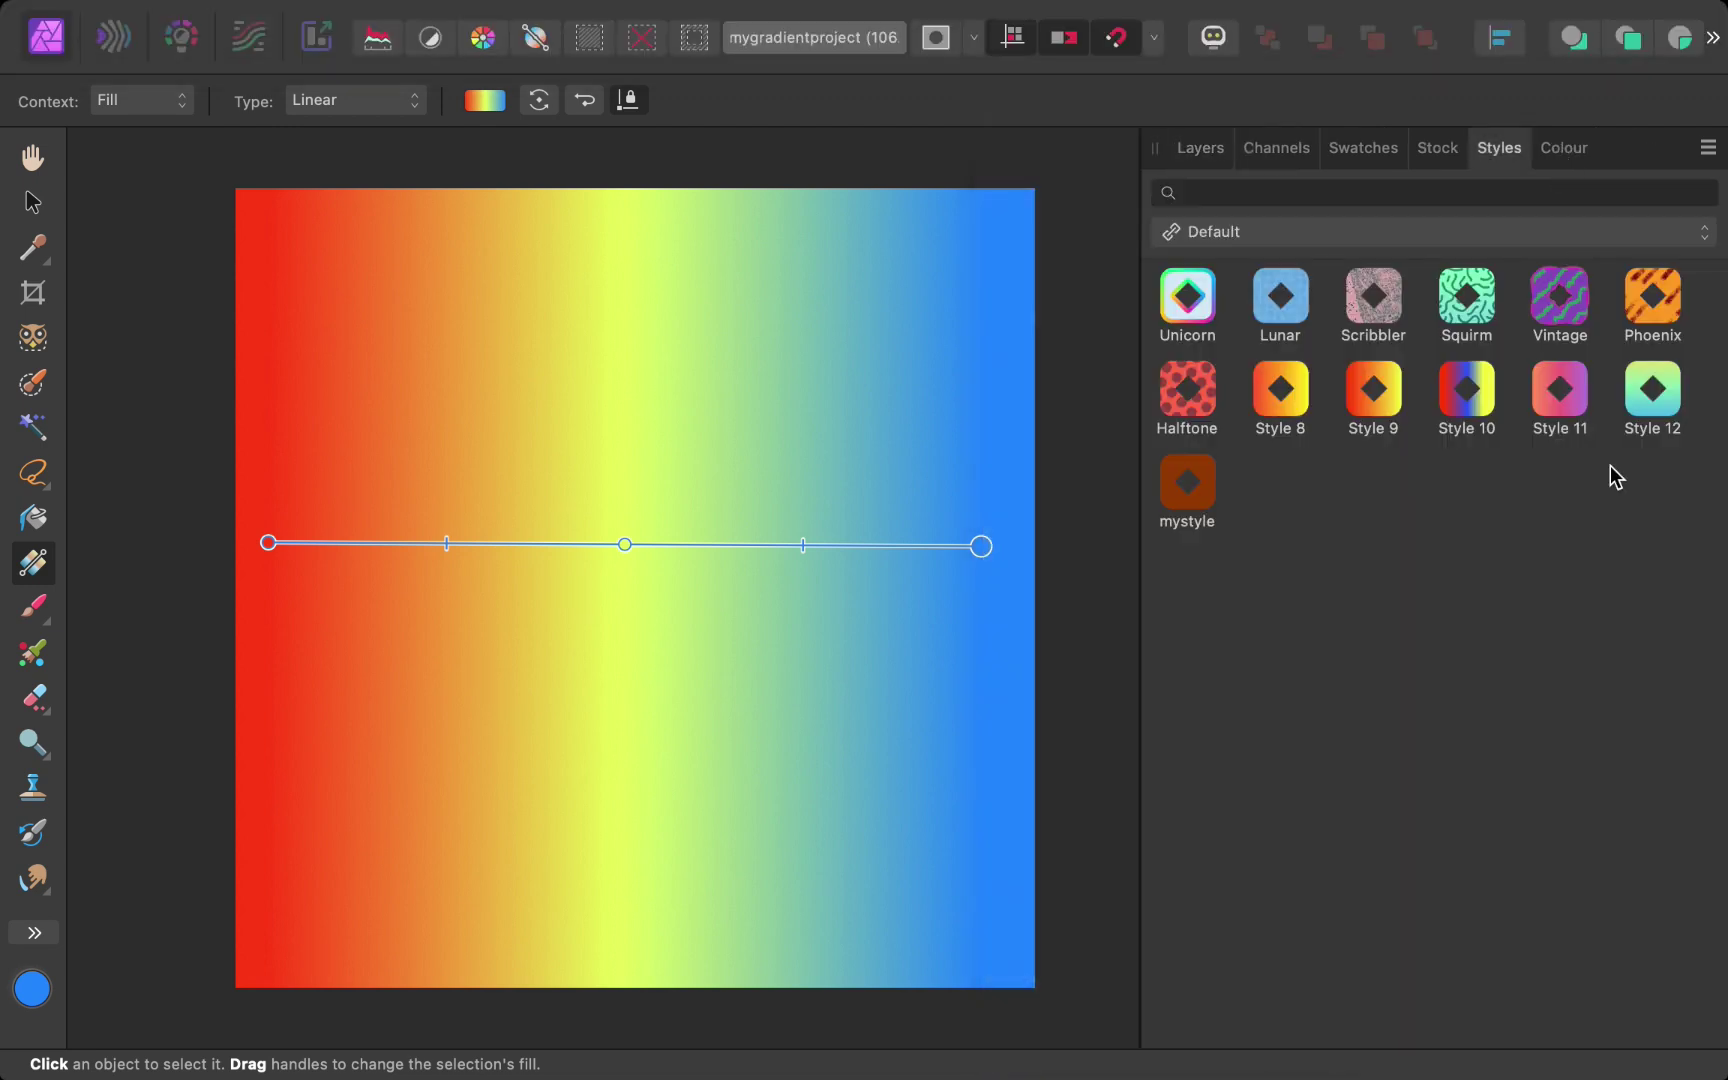
pyautogui.click(1708, 149)
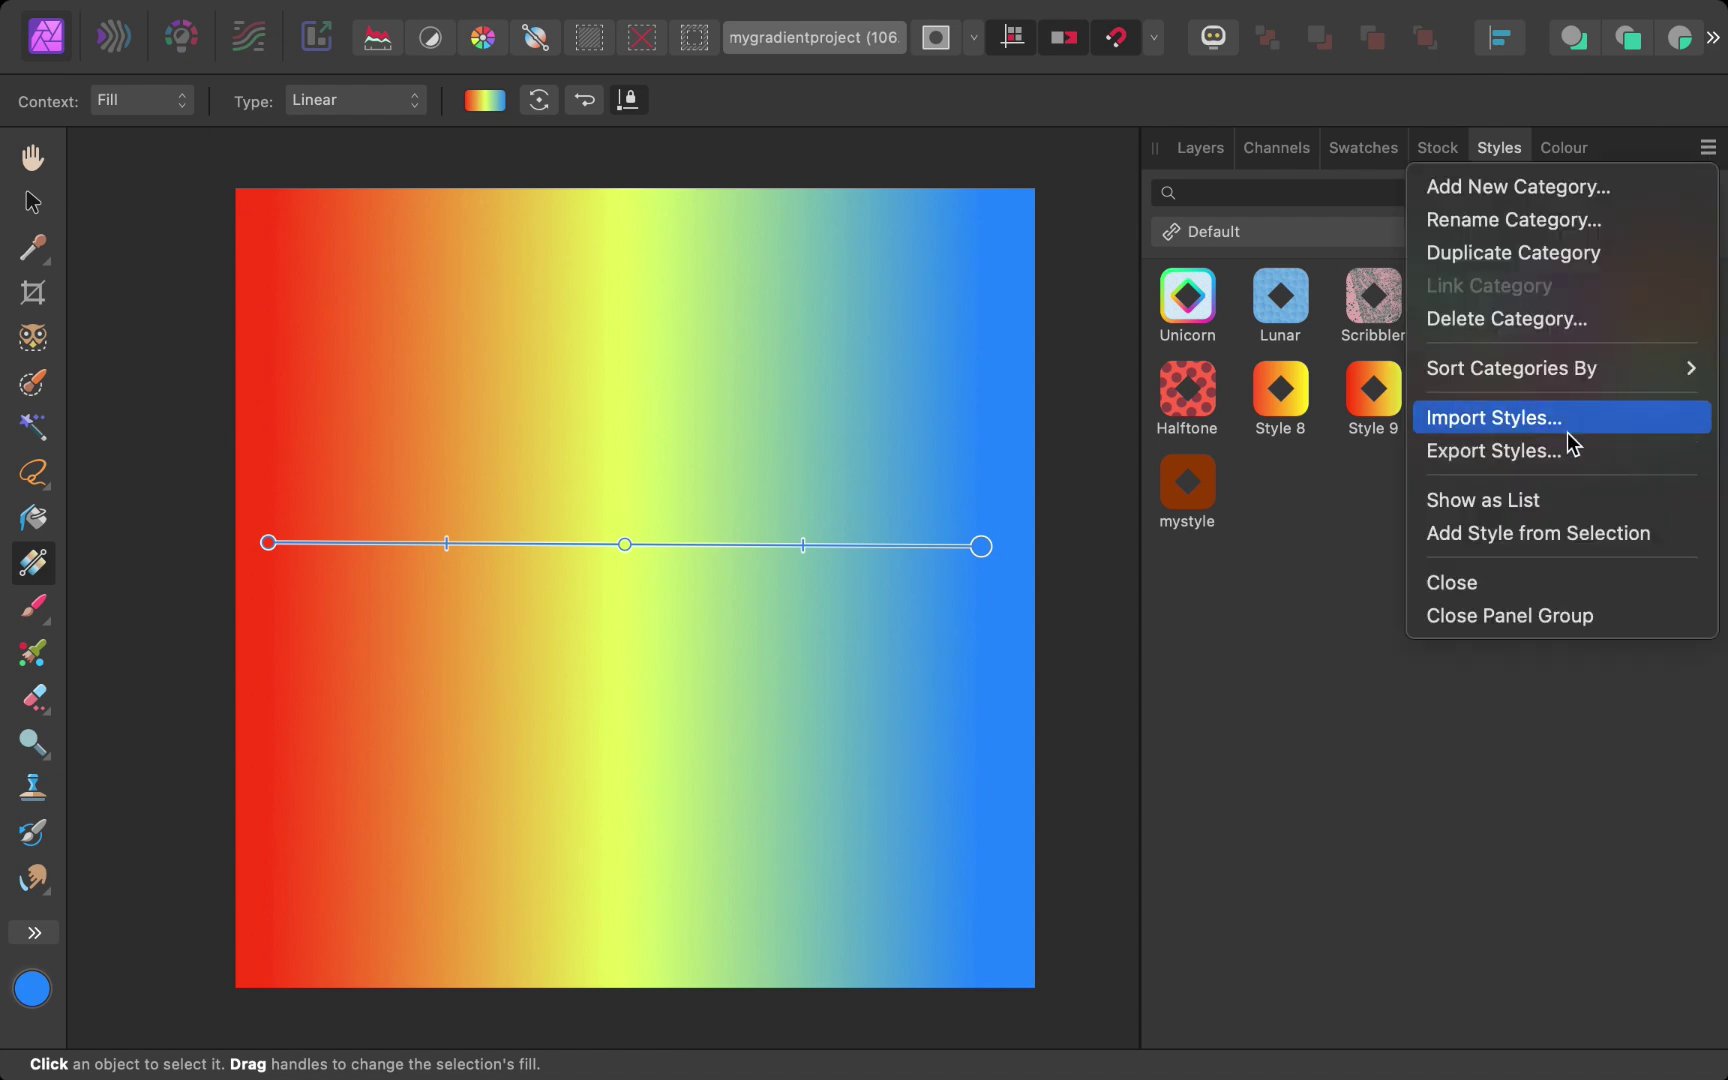
pyautogui.click(1538, 535)
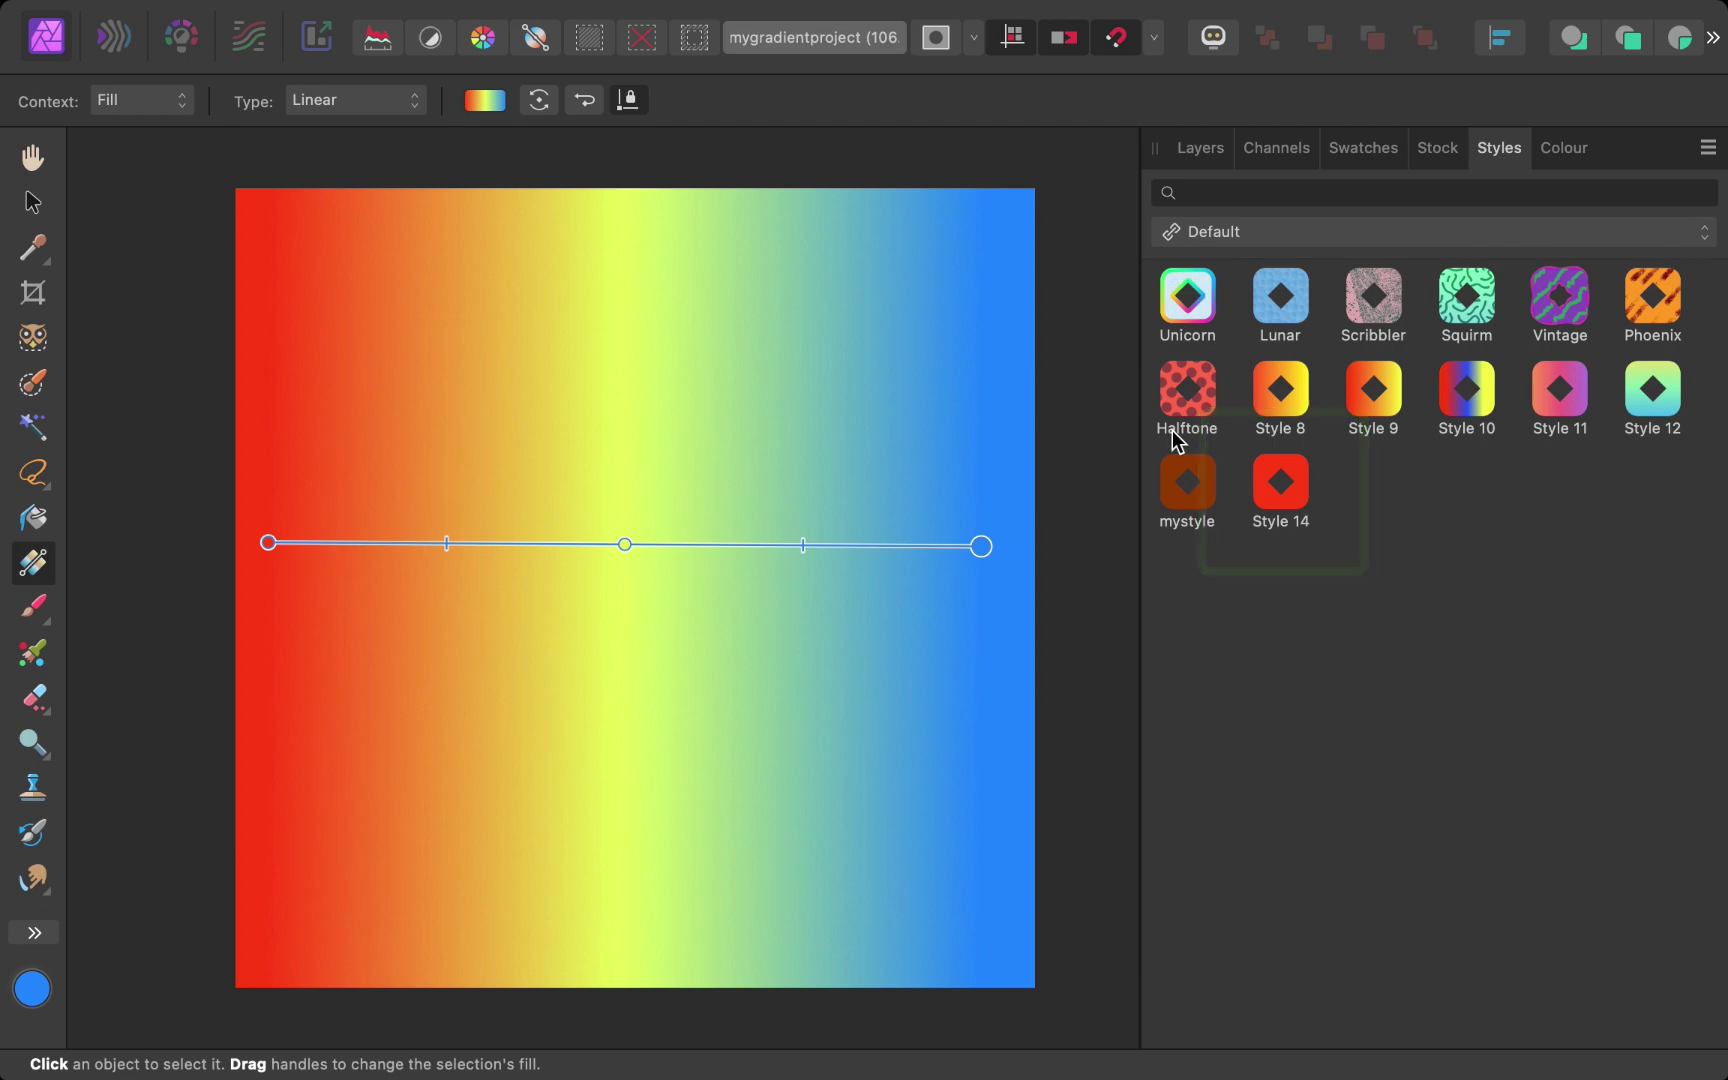
# Step: Create a new 1000×1000 px document
pyautogui.click(278, 17)
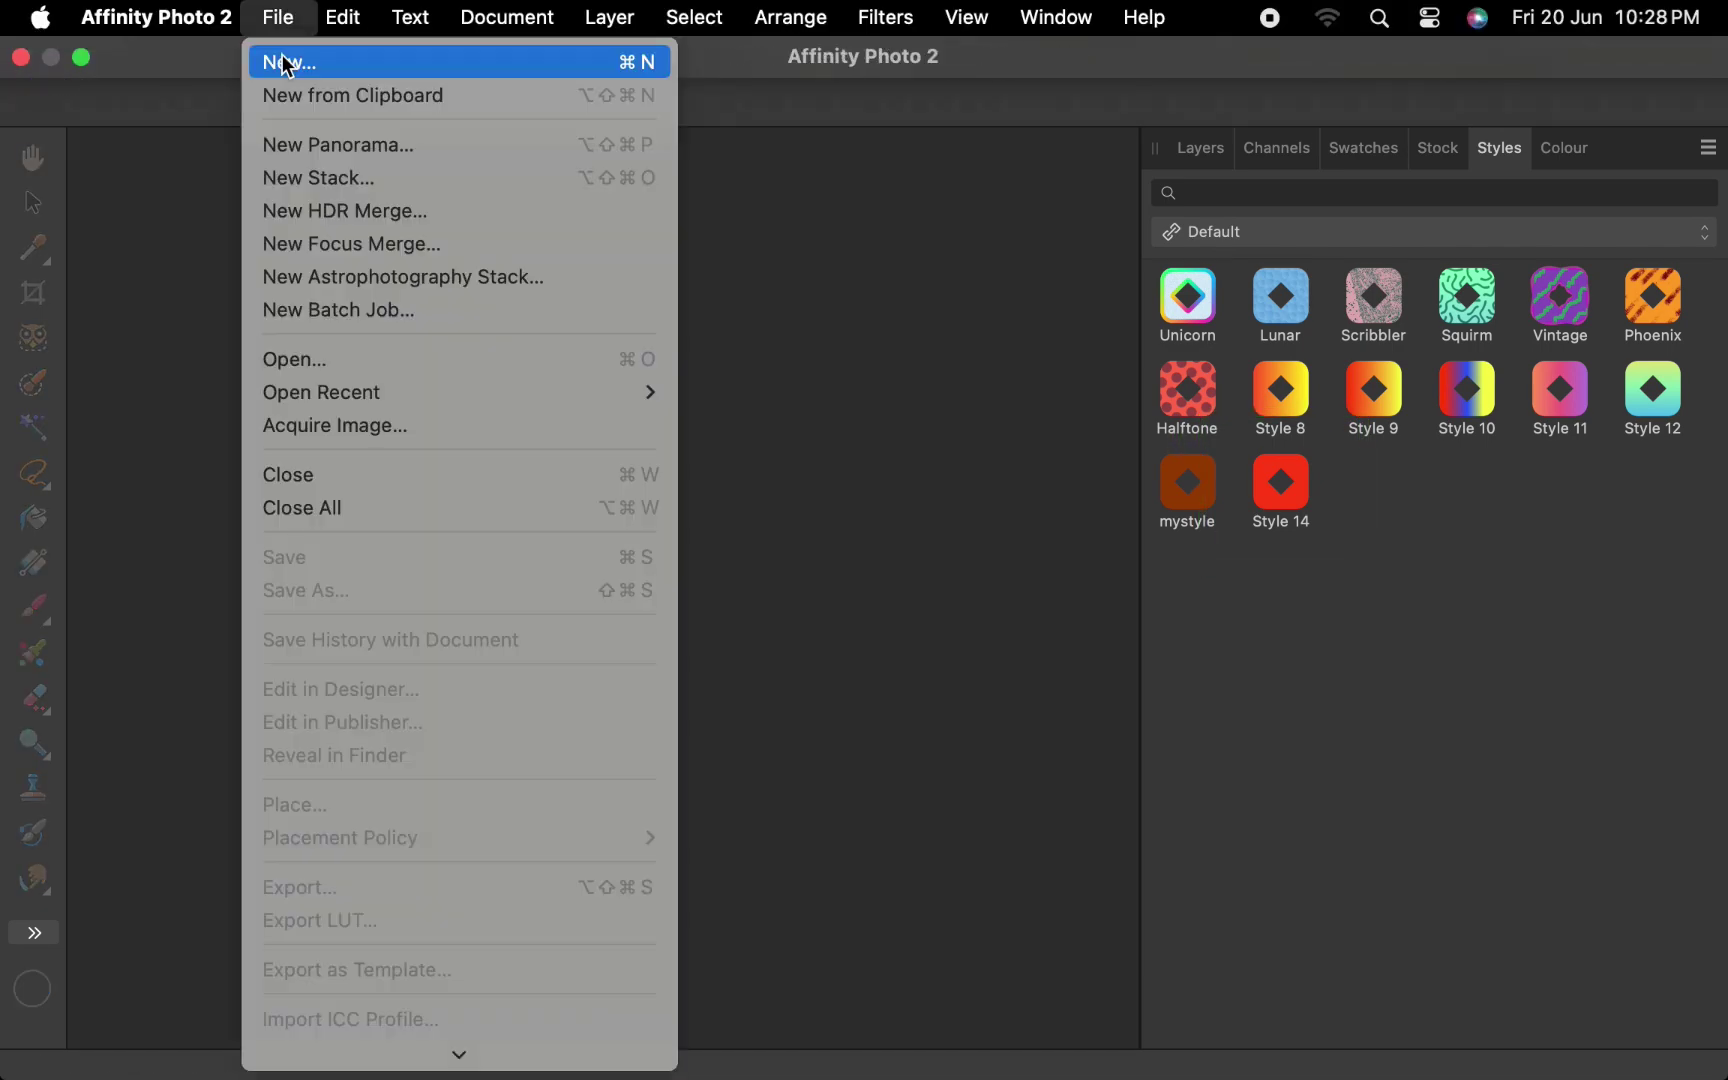
pyautogui.click(287, 62)
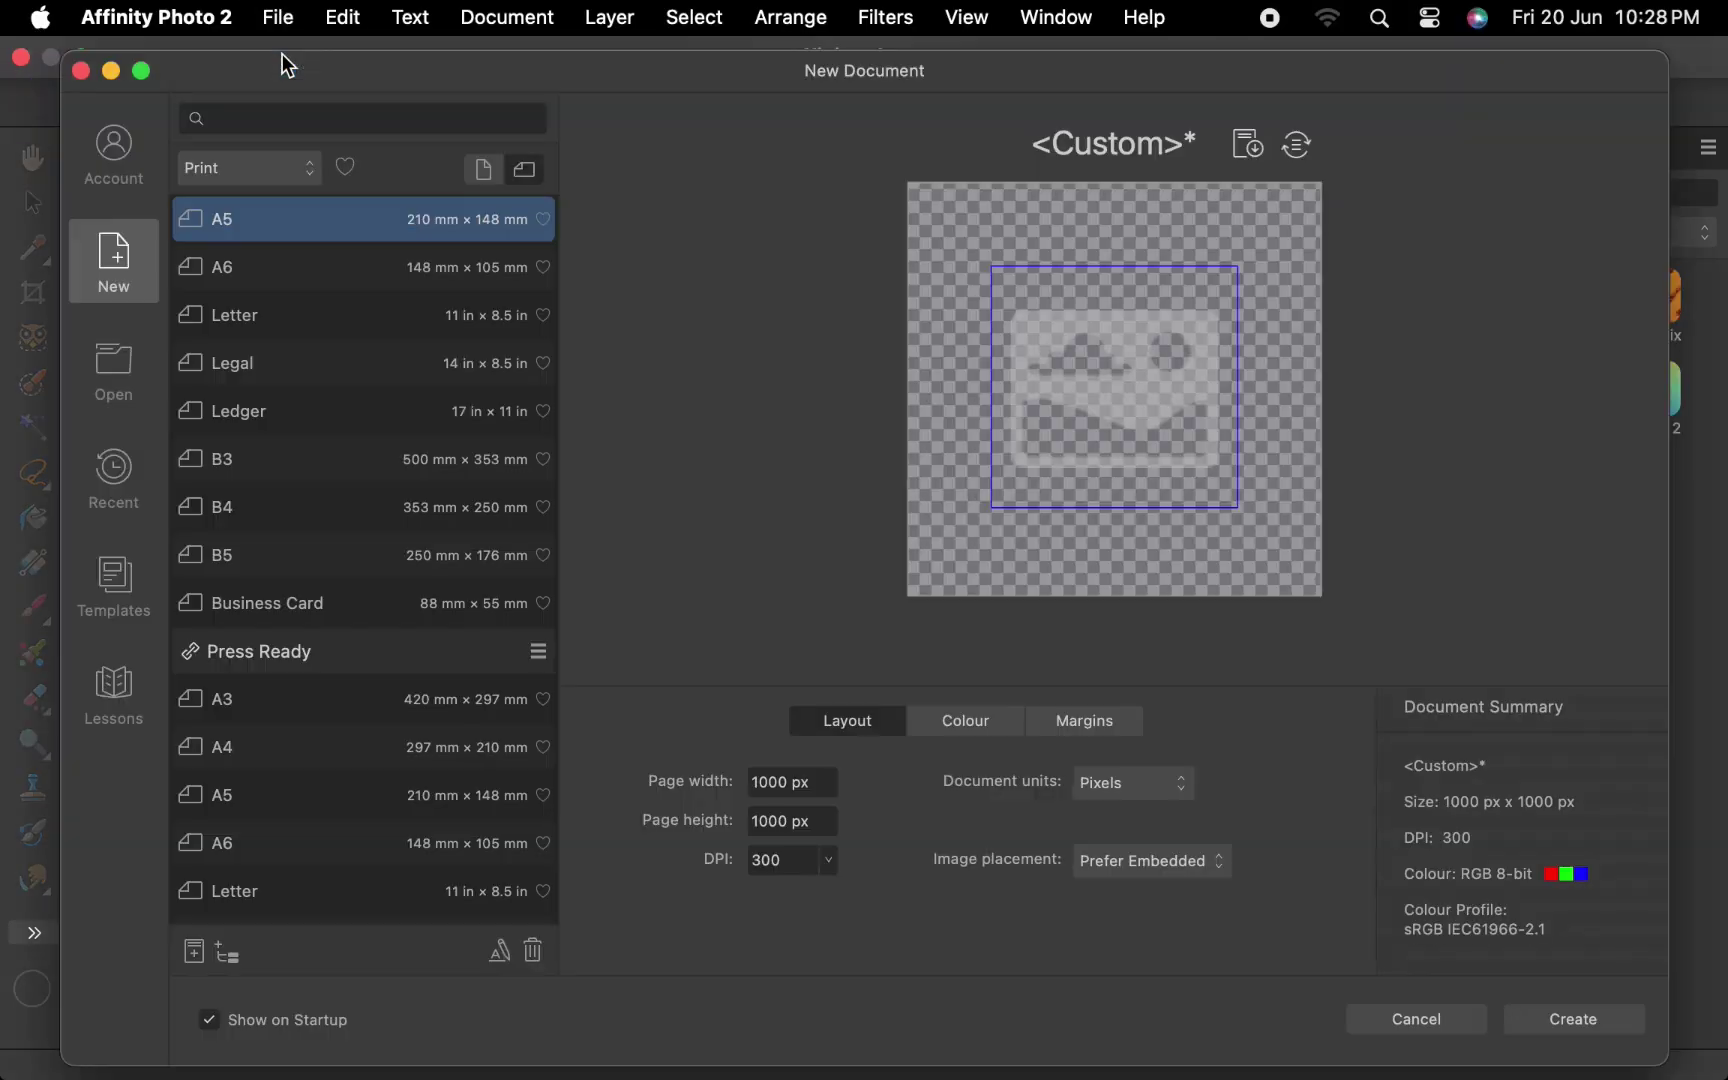
pyautogui.click(1573, 1033)
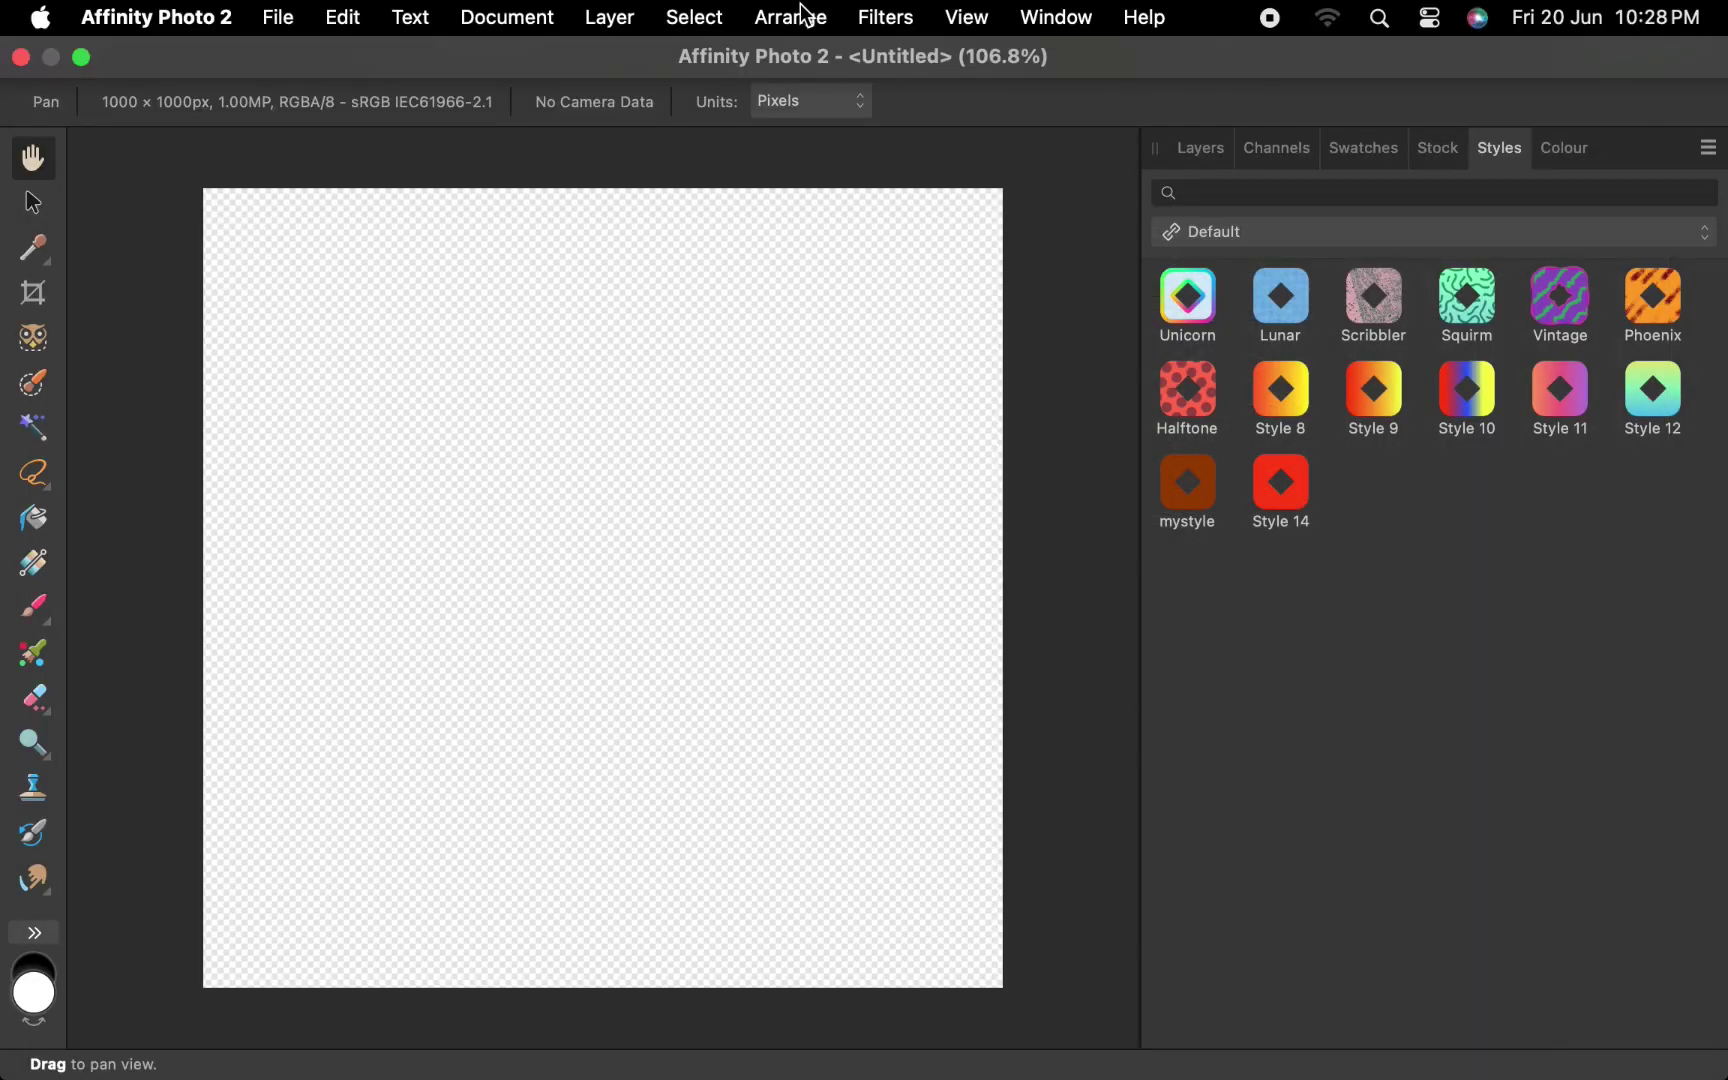
# Step: Add a new fill layer and apply the saved Style 14 rainbow gradient to it
pyautogui.click(1211, 153)
pyautogui.click(612, 15)
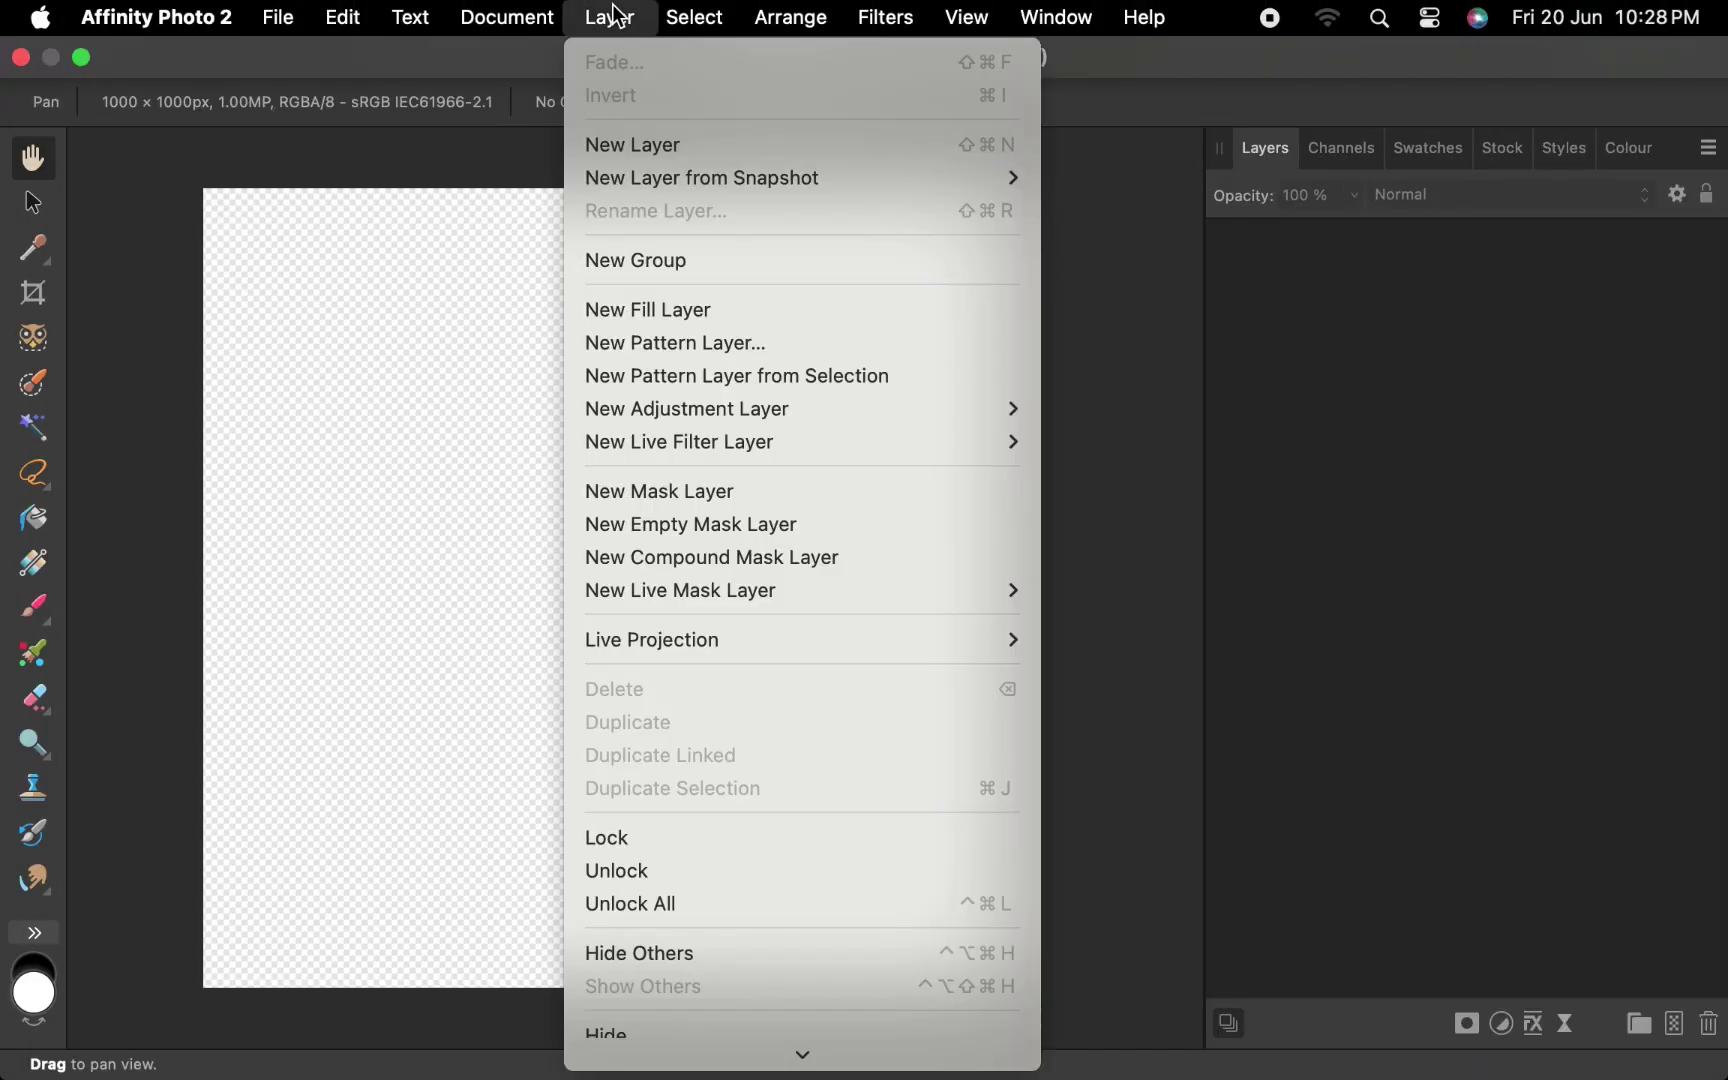
pyautogui.click(650, 305)
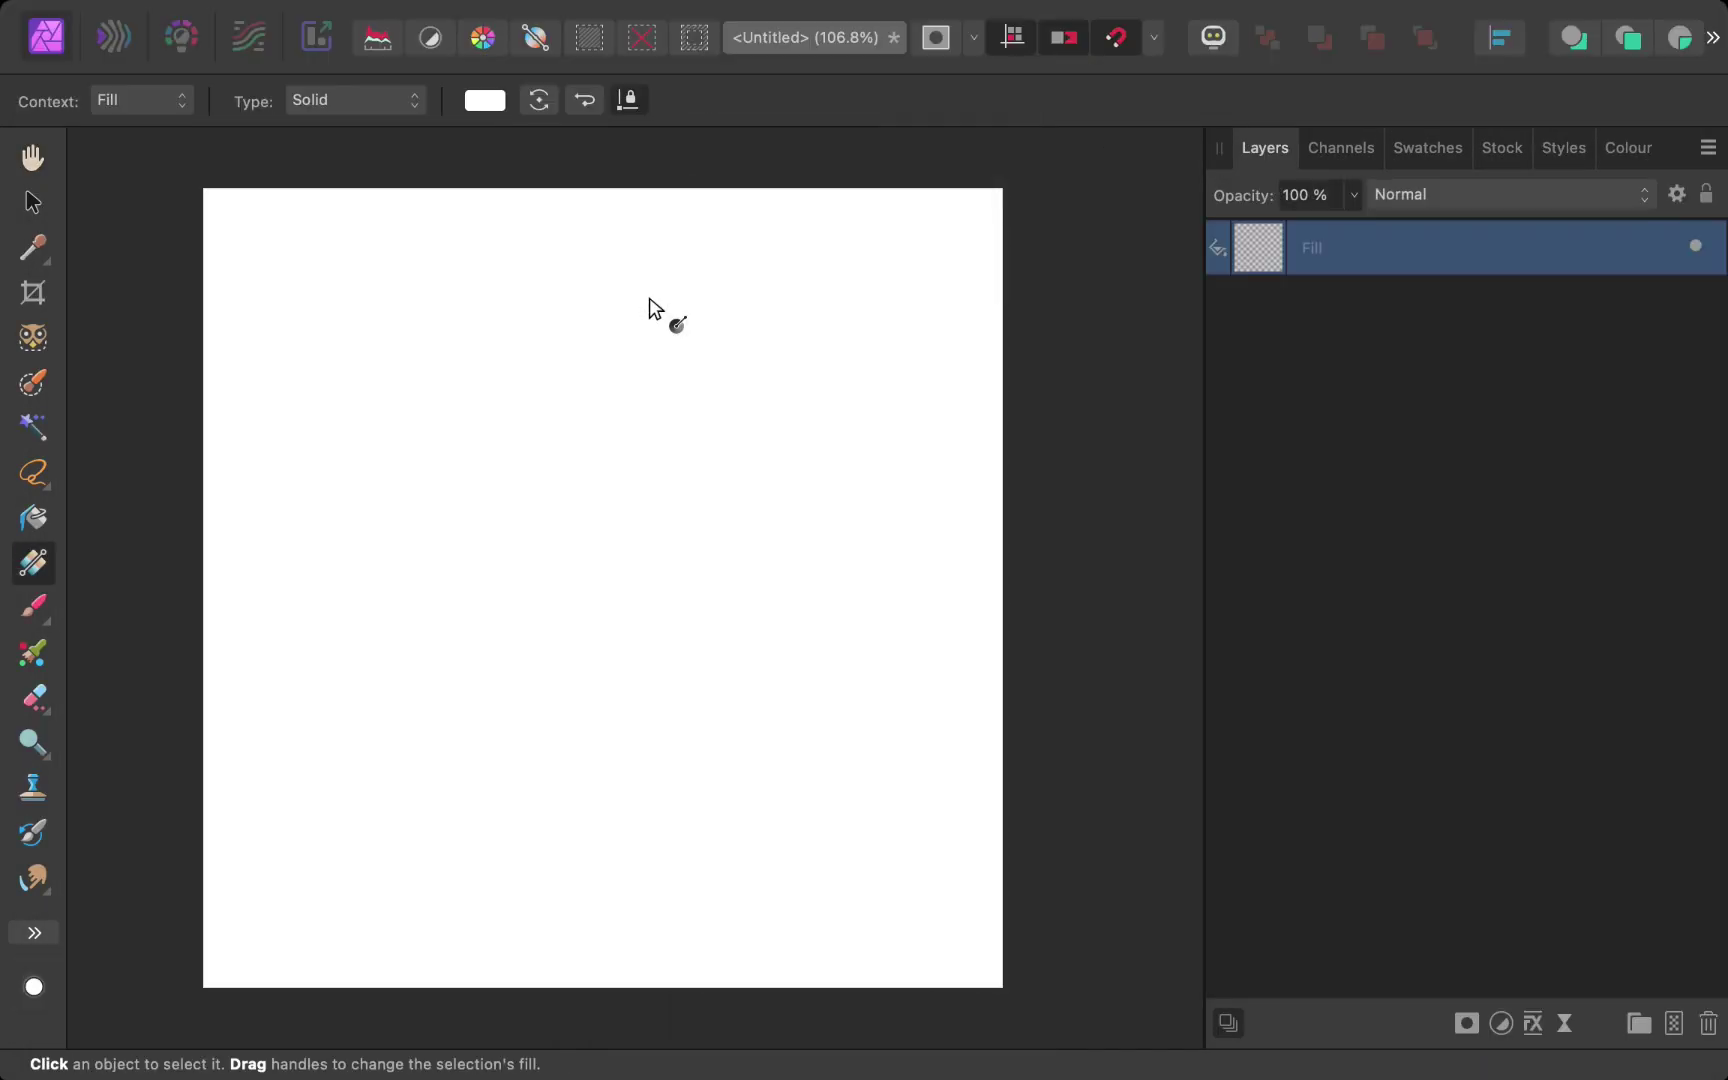
pyautogui.click(1566, 152)
pyautogui.click(1284, 490)
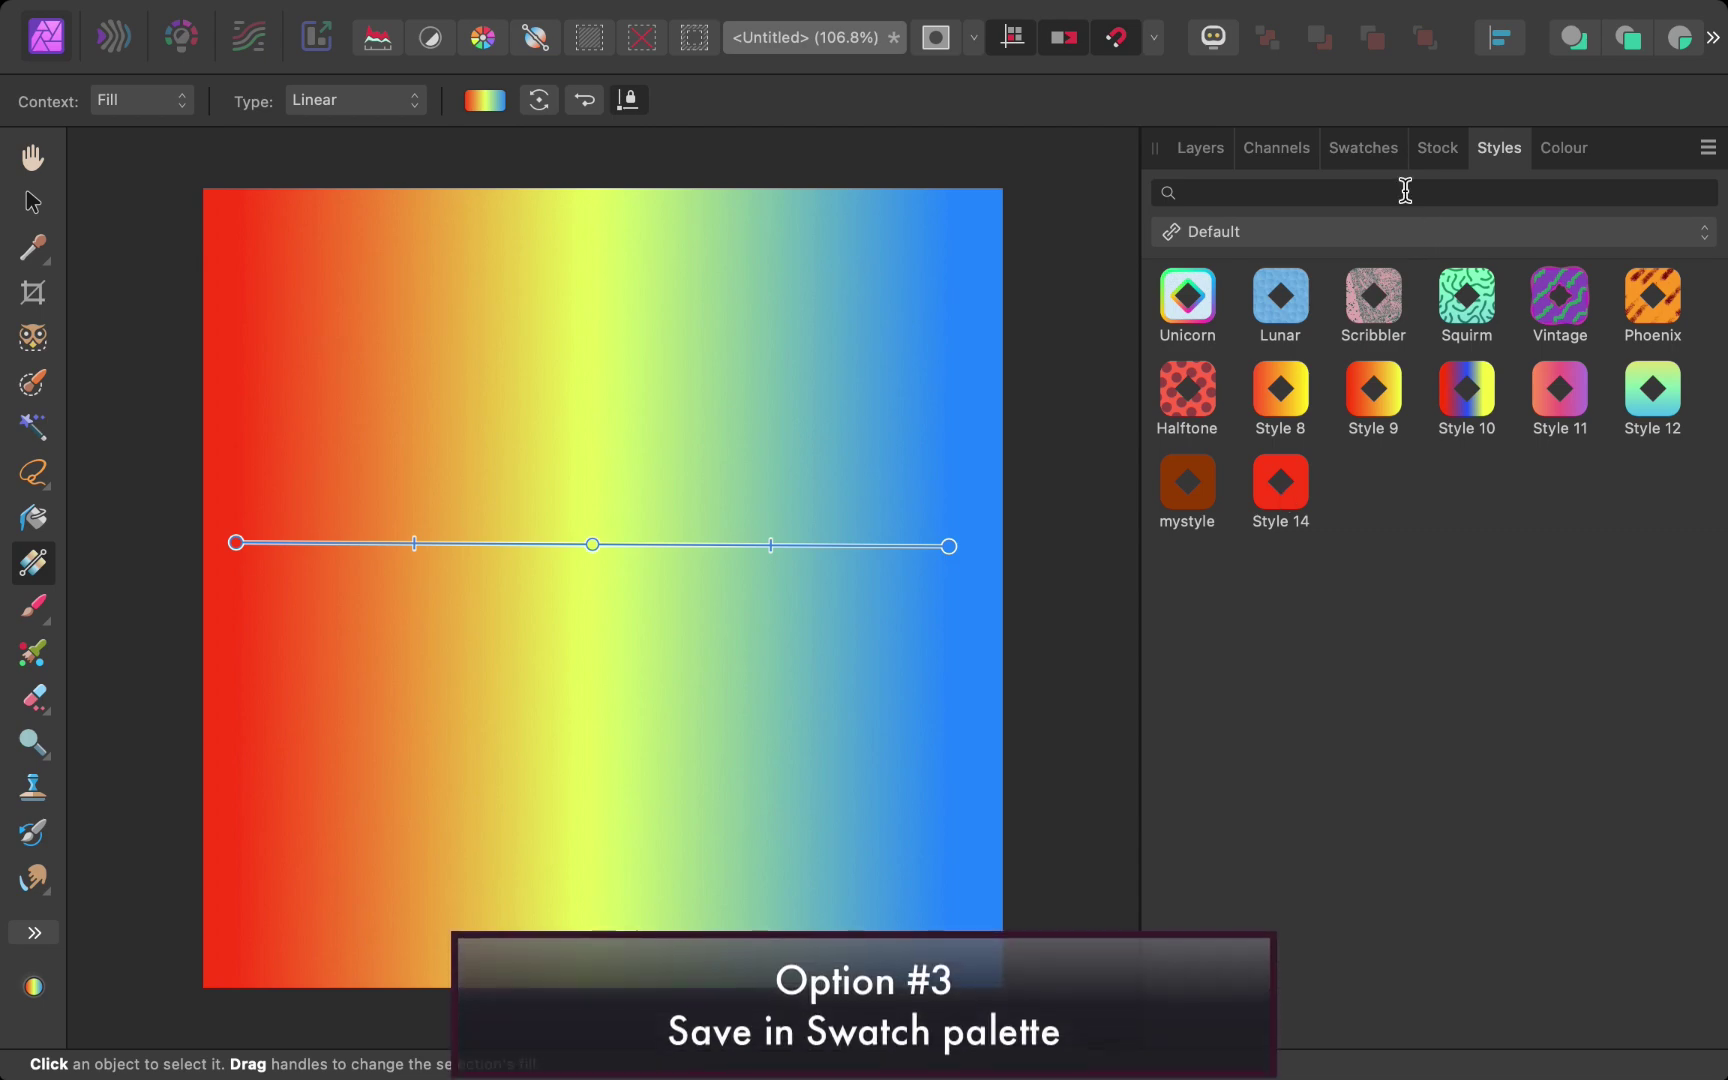
# Step: Add the current rainbow gradient to the Swatches panel's Gradients palette
pyautogui.click(1376, 148)
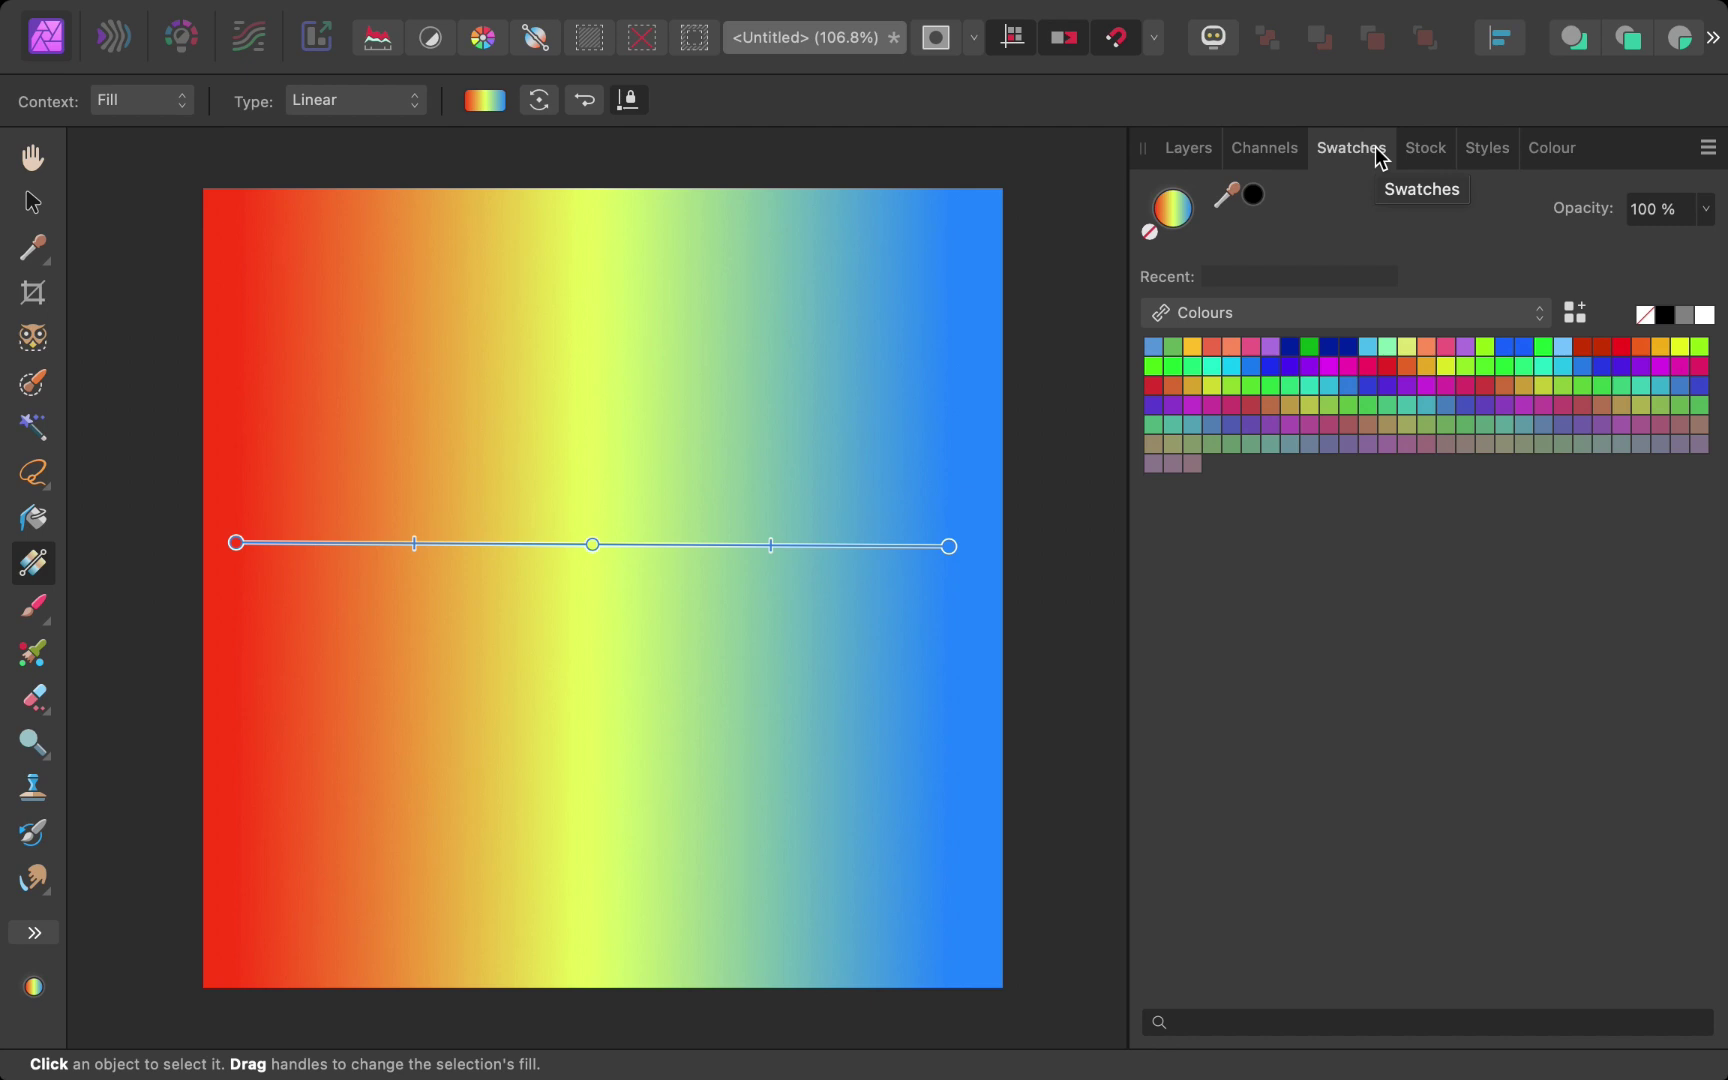
pyautogui.click(1322, 314)
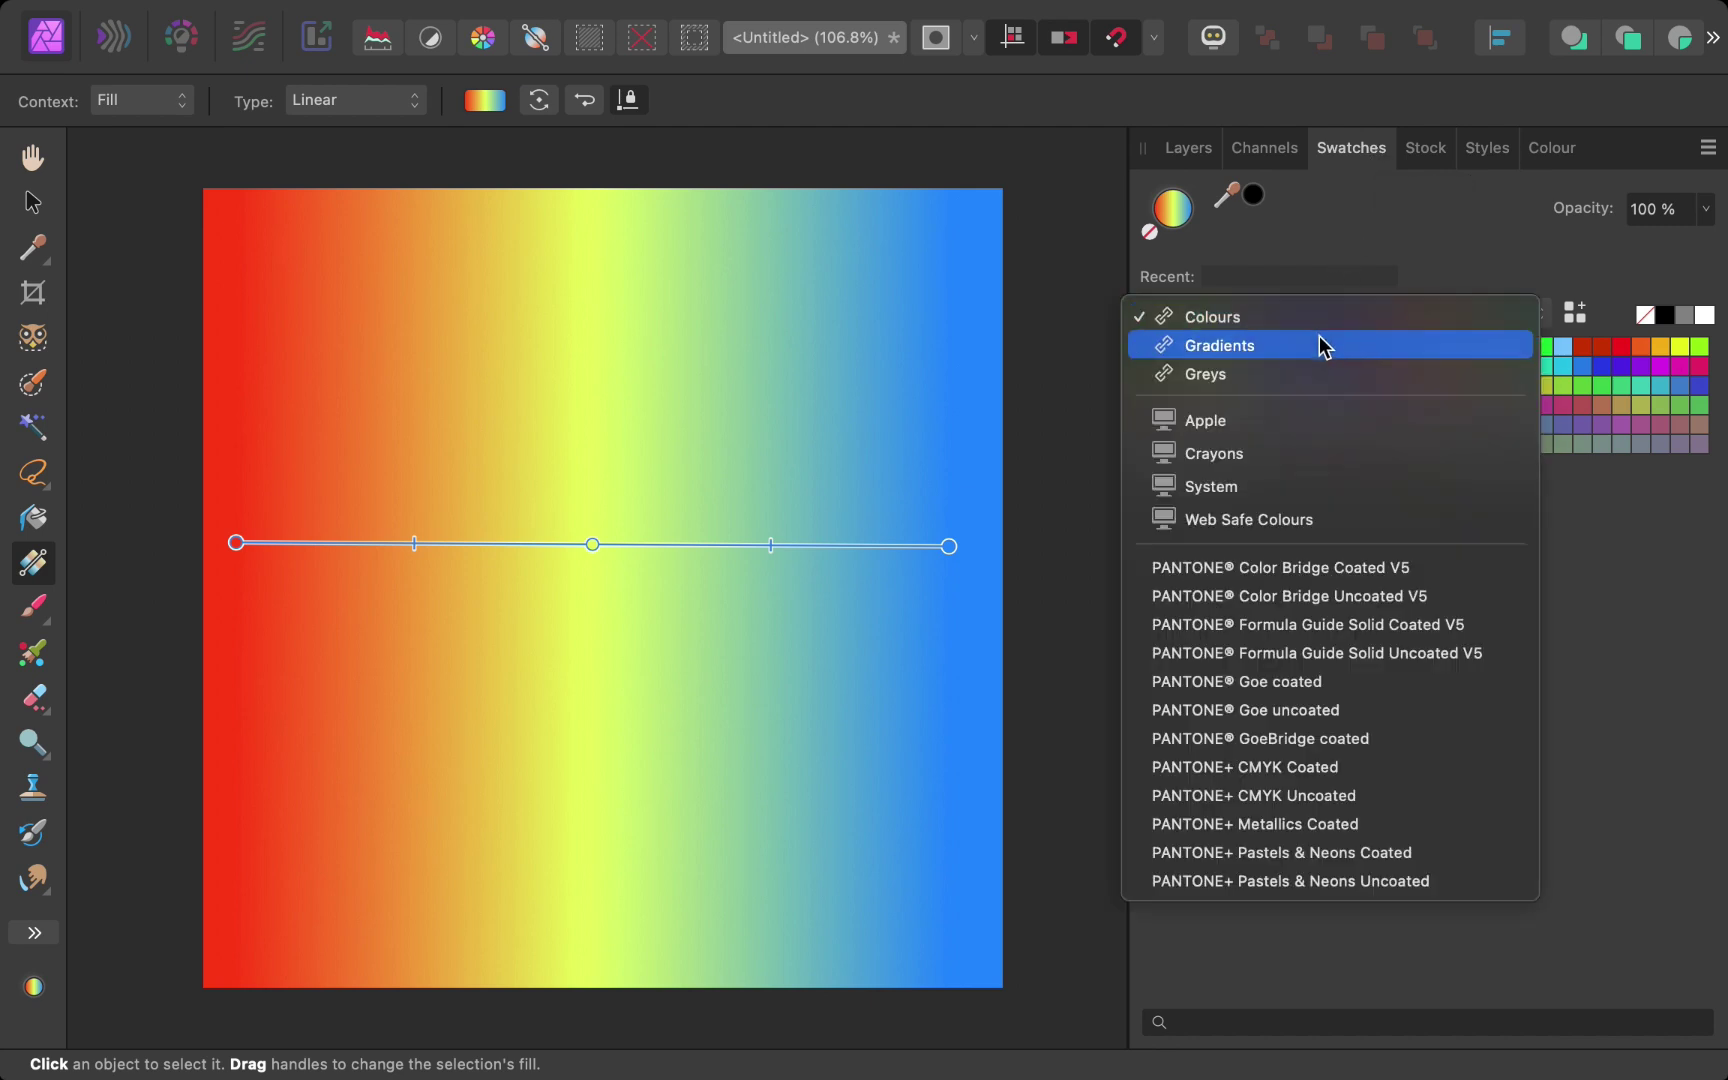
pyautogui.click(1322, 346)
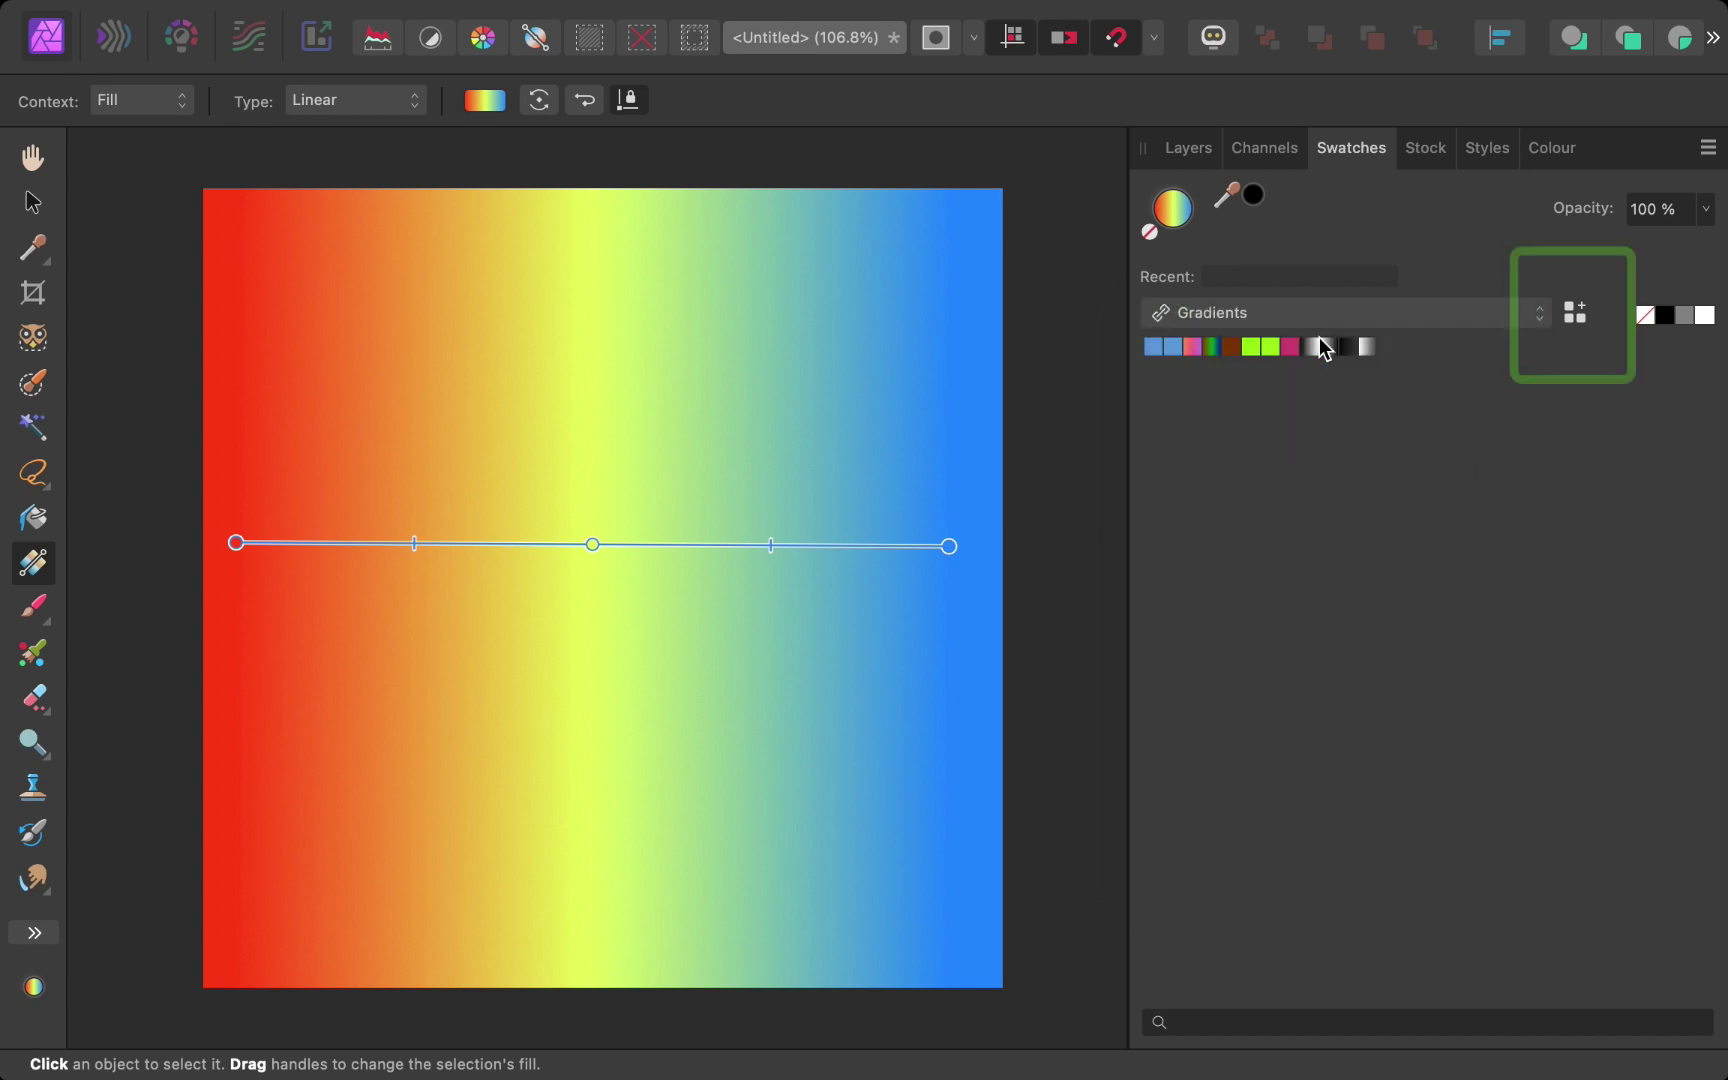
pyautogui.click(1572, 320)
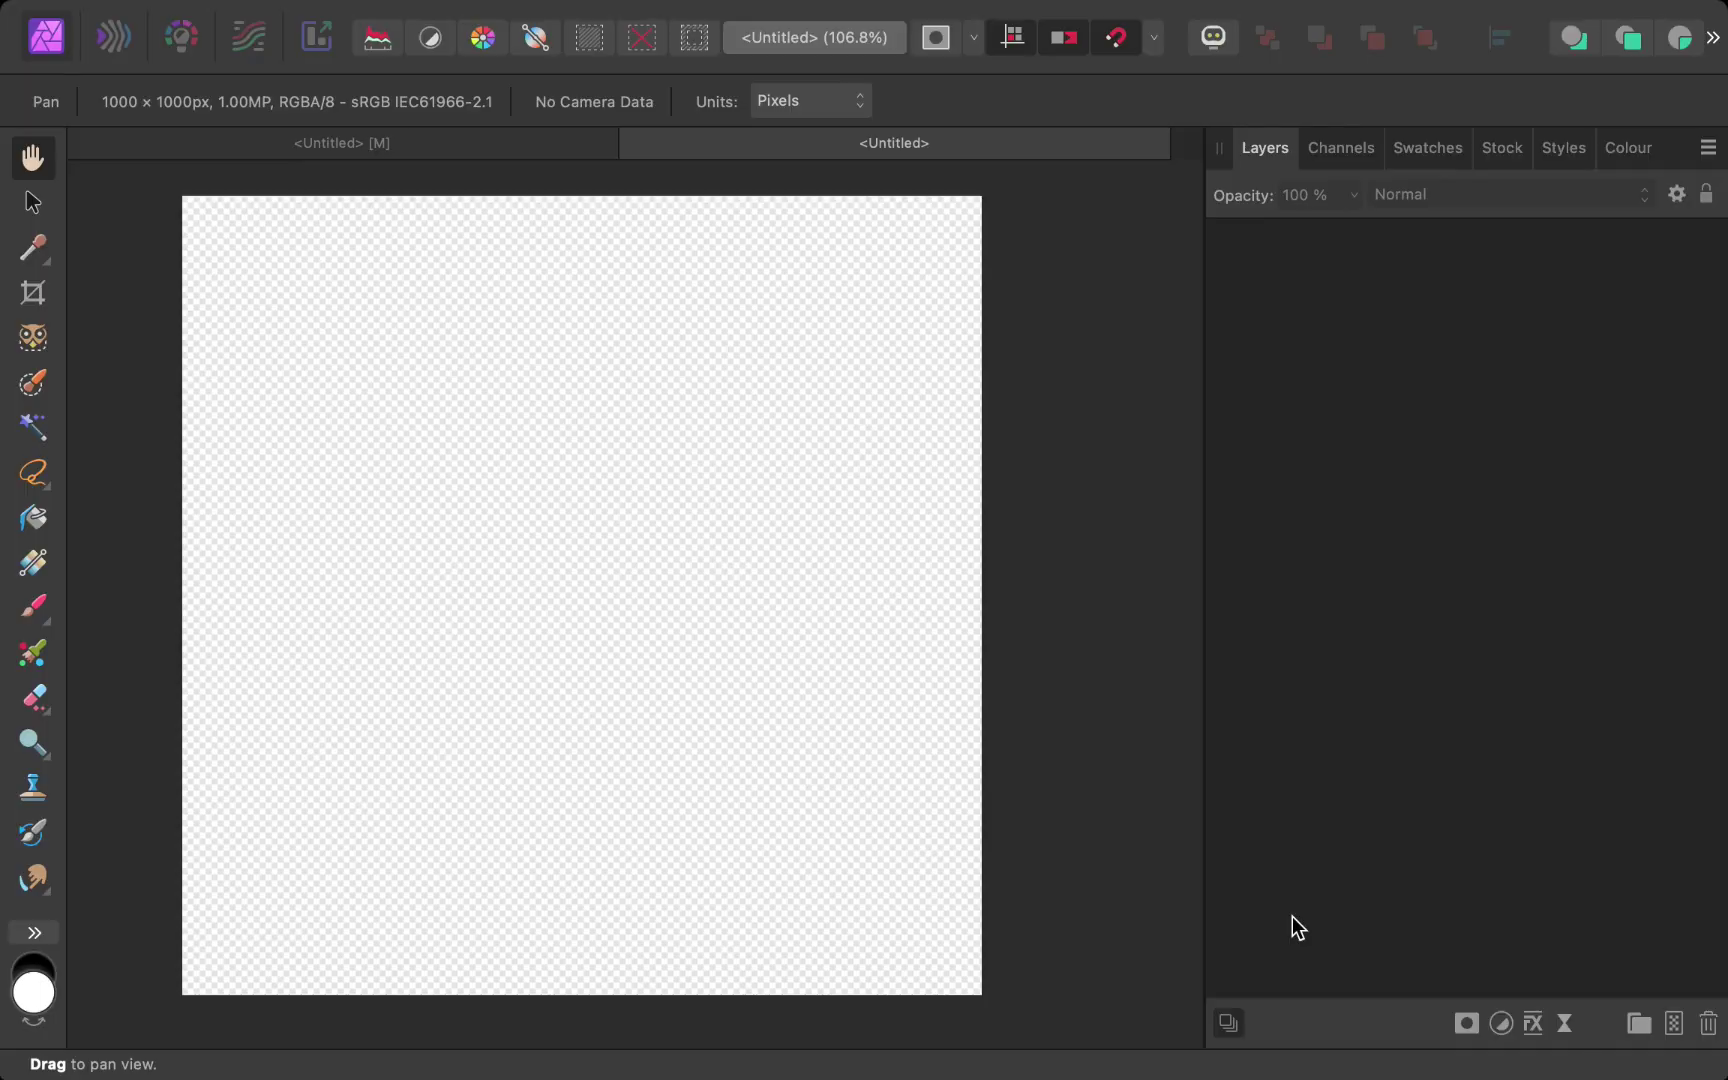
# Step: Paste the Rooms banner image and save its sampled purple and pink as Colours swatches
pyautogui.press('super+v')
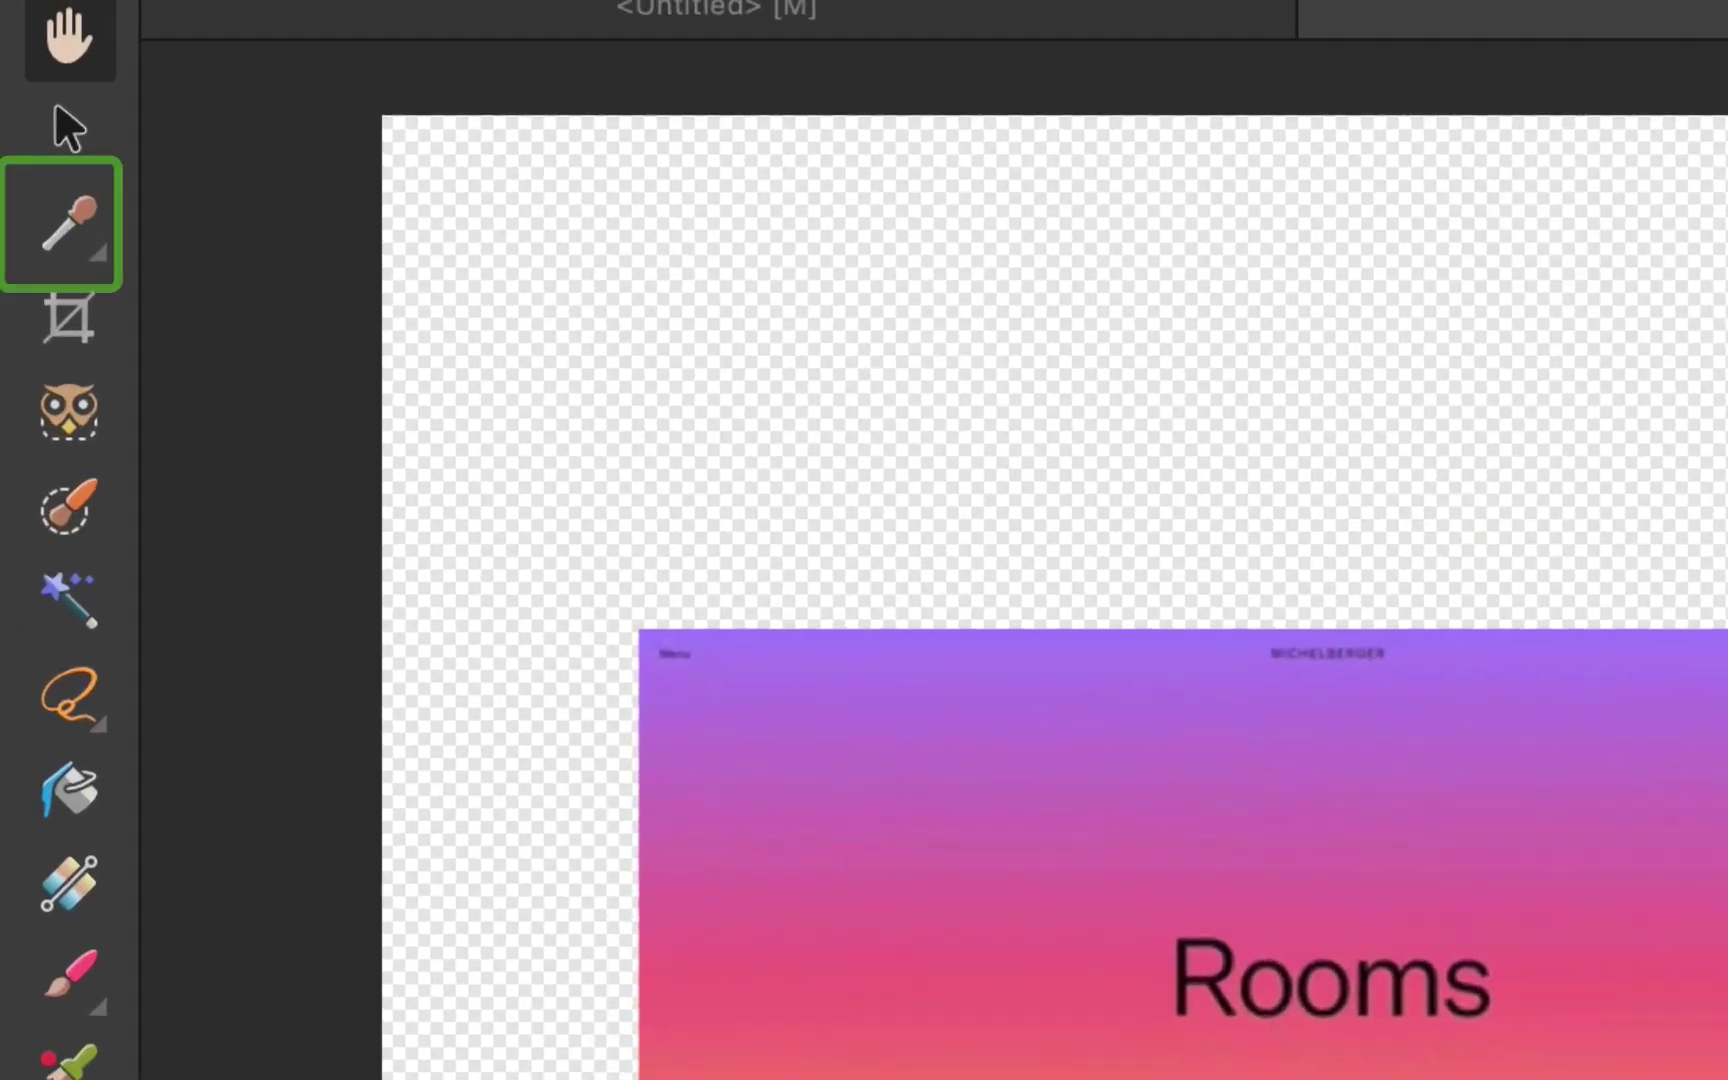
pyautogui.click(72, 201)
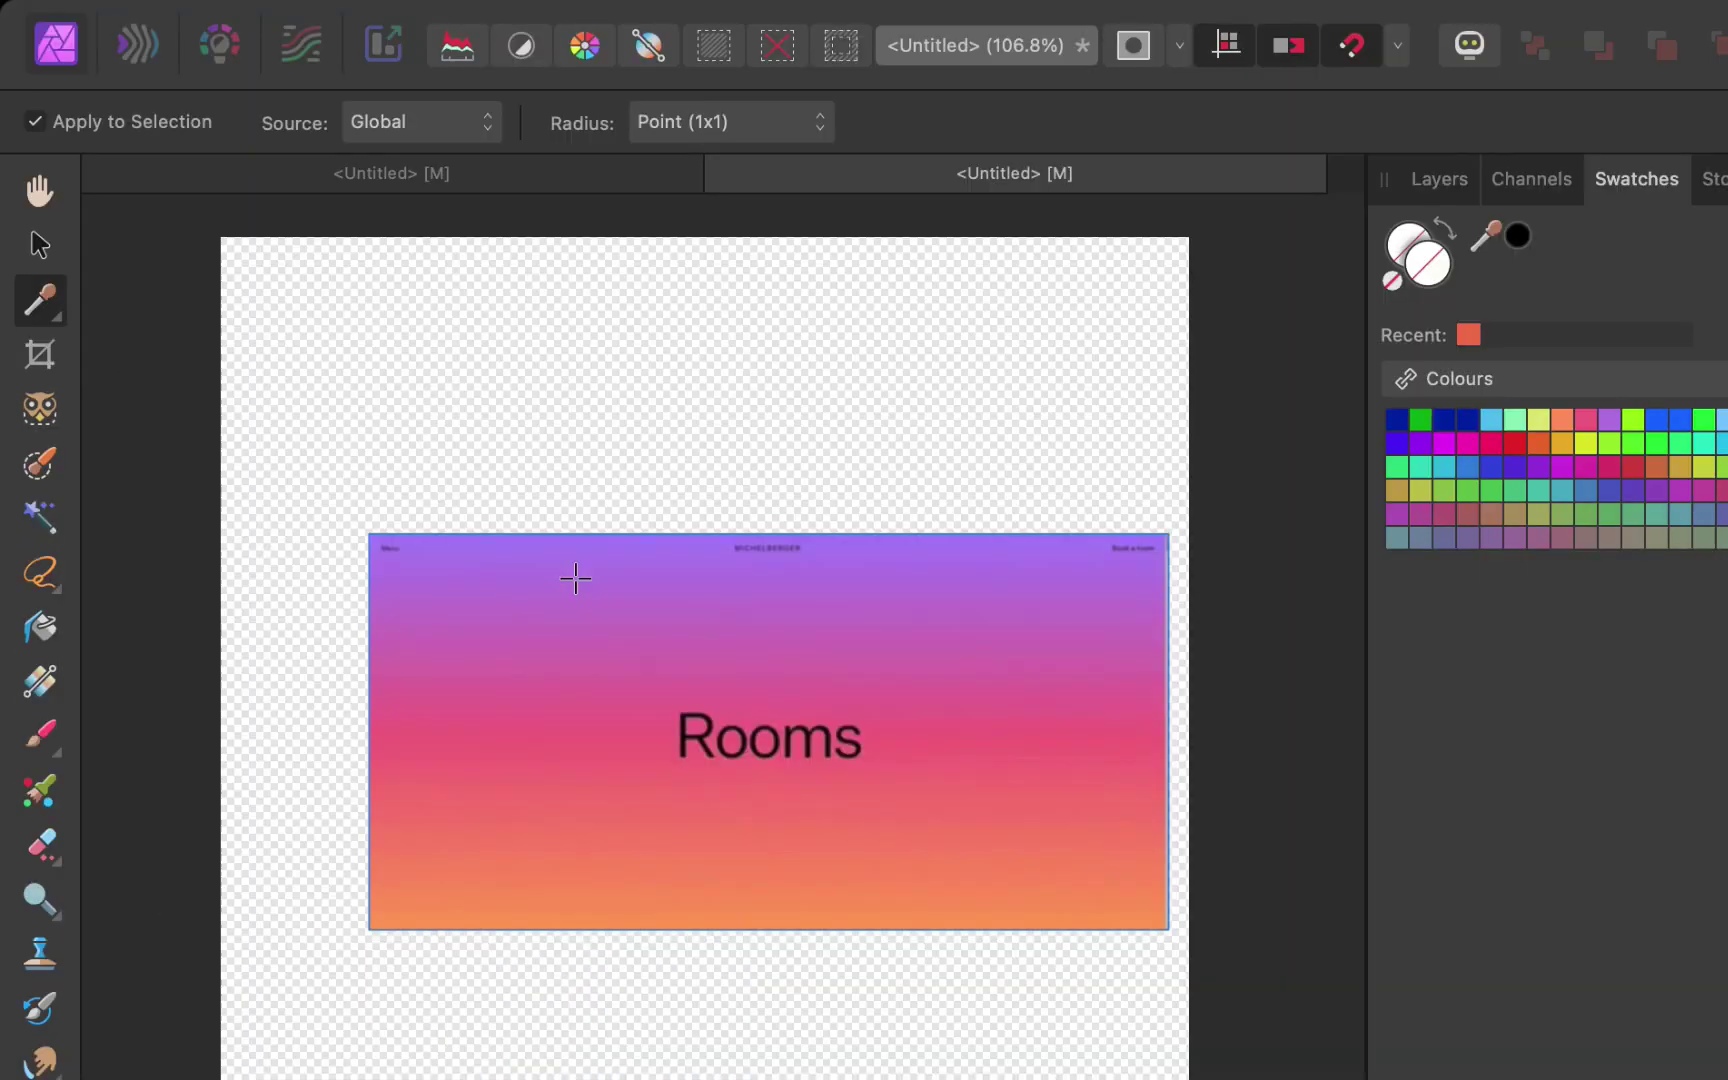
pyautogui.click(576, 578)
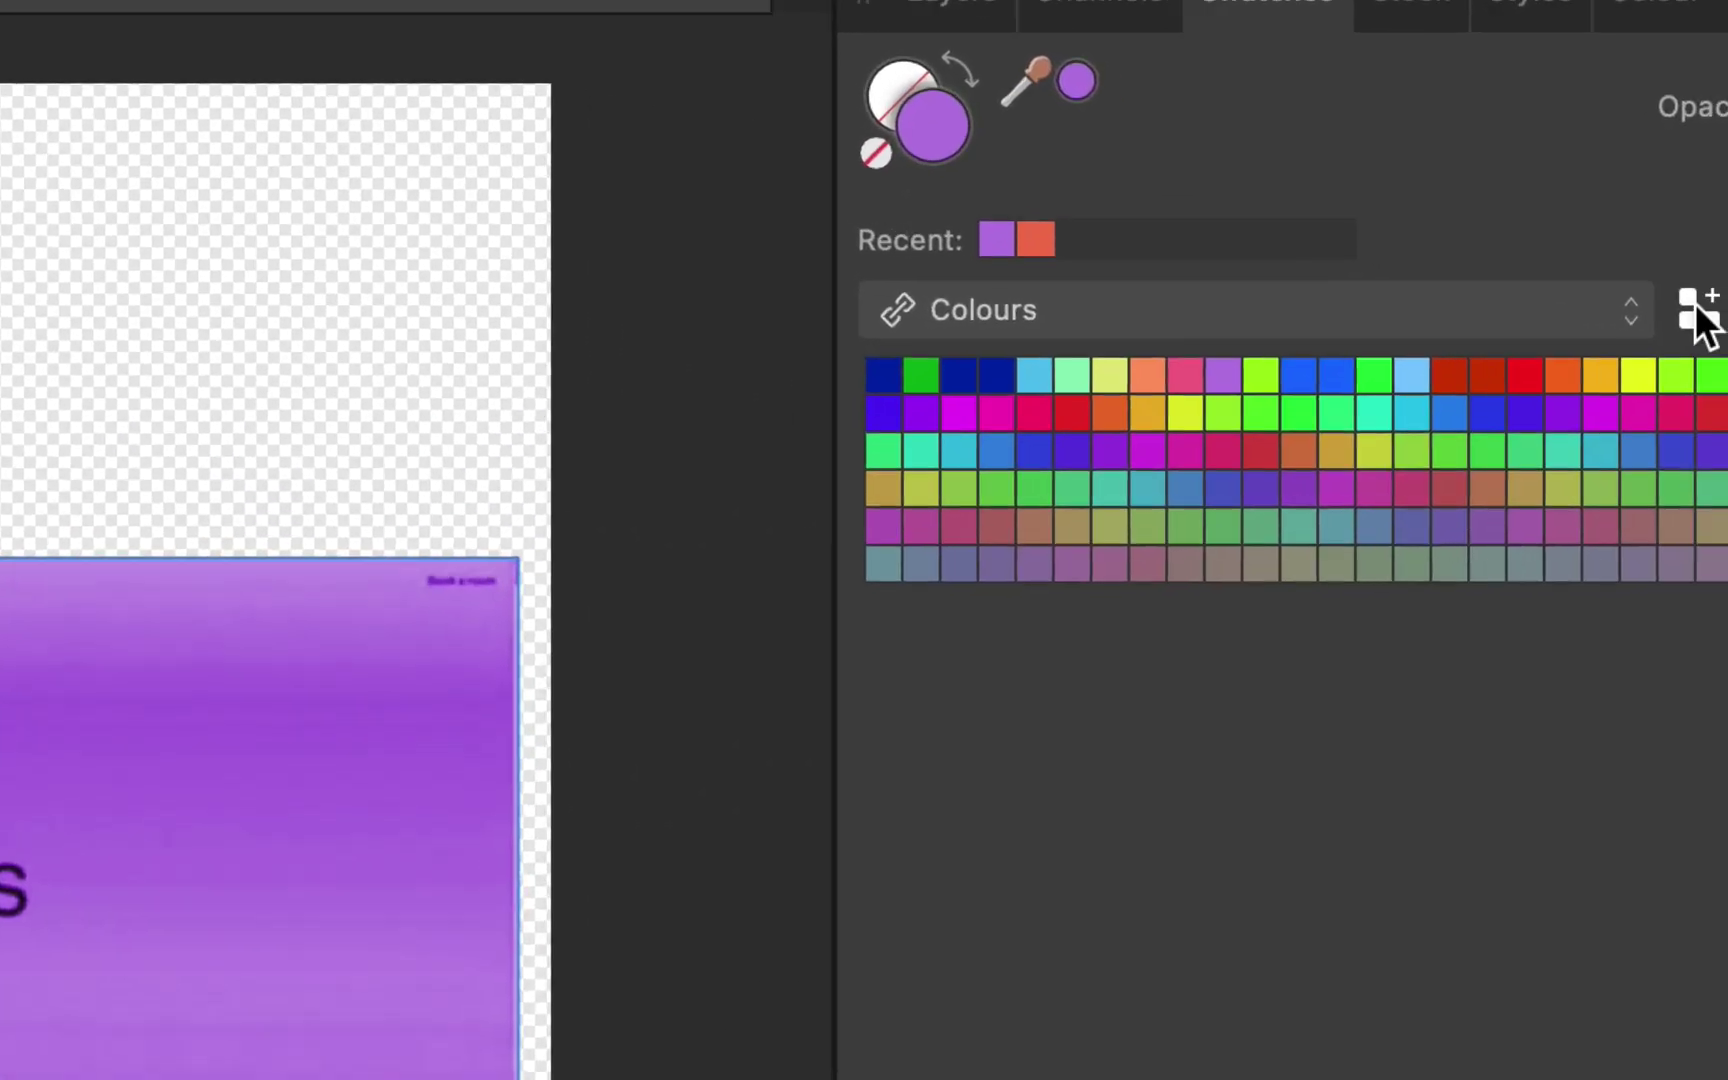
pyautogui.click(1698, 314)
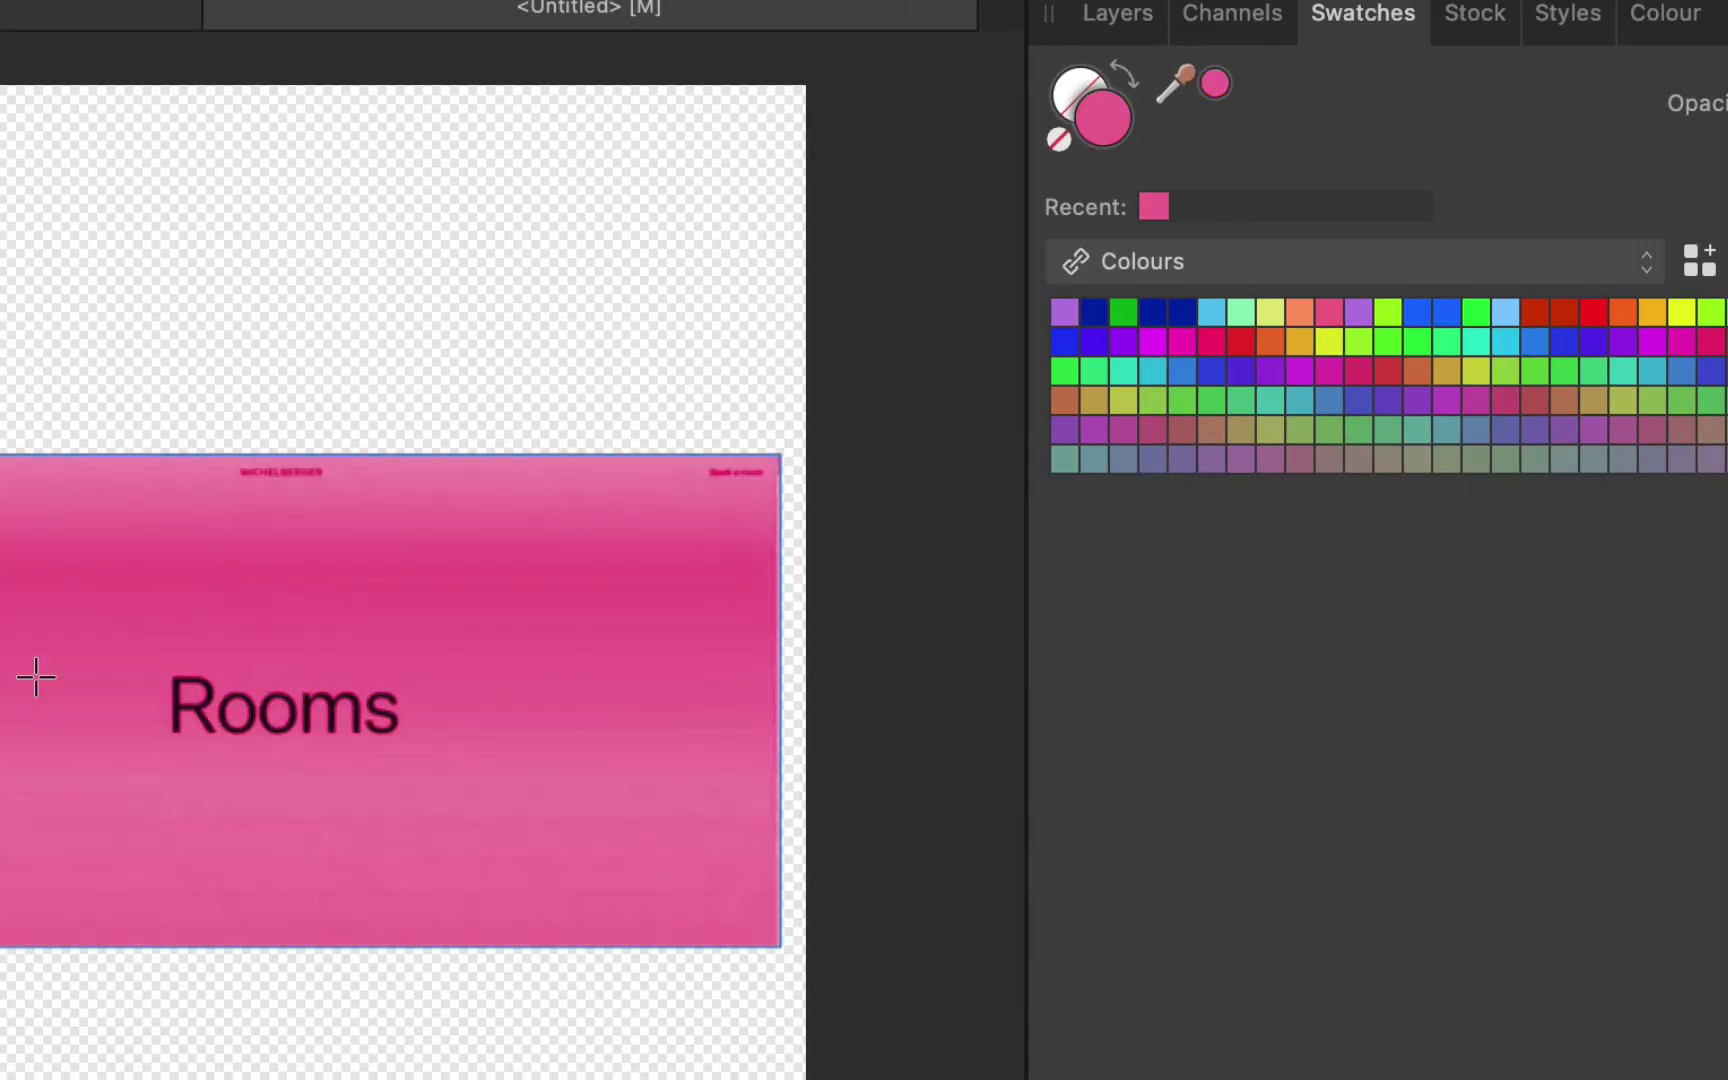
pyautogui.click(1707, 270)
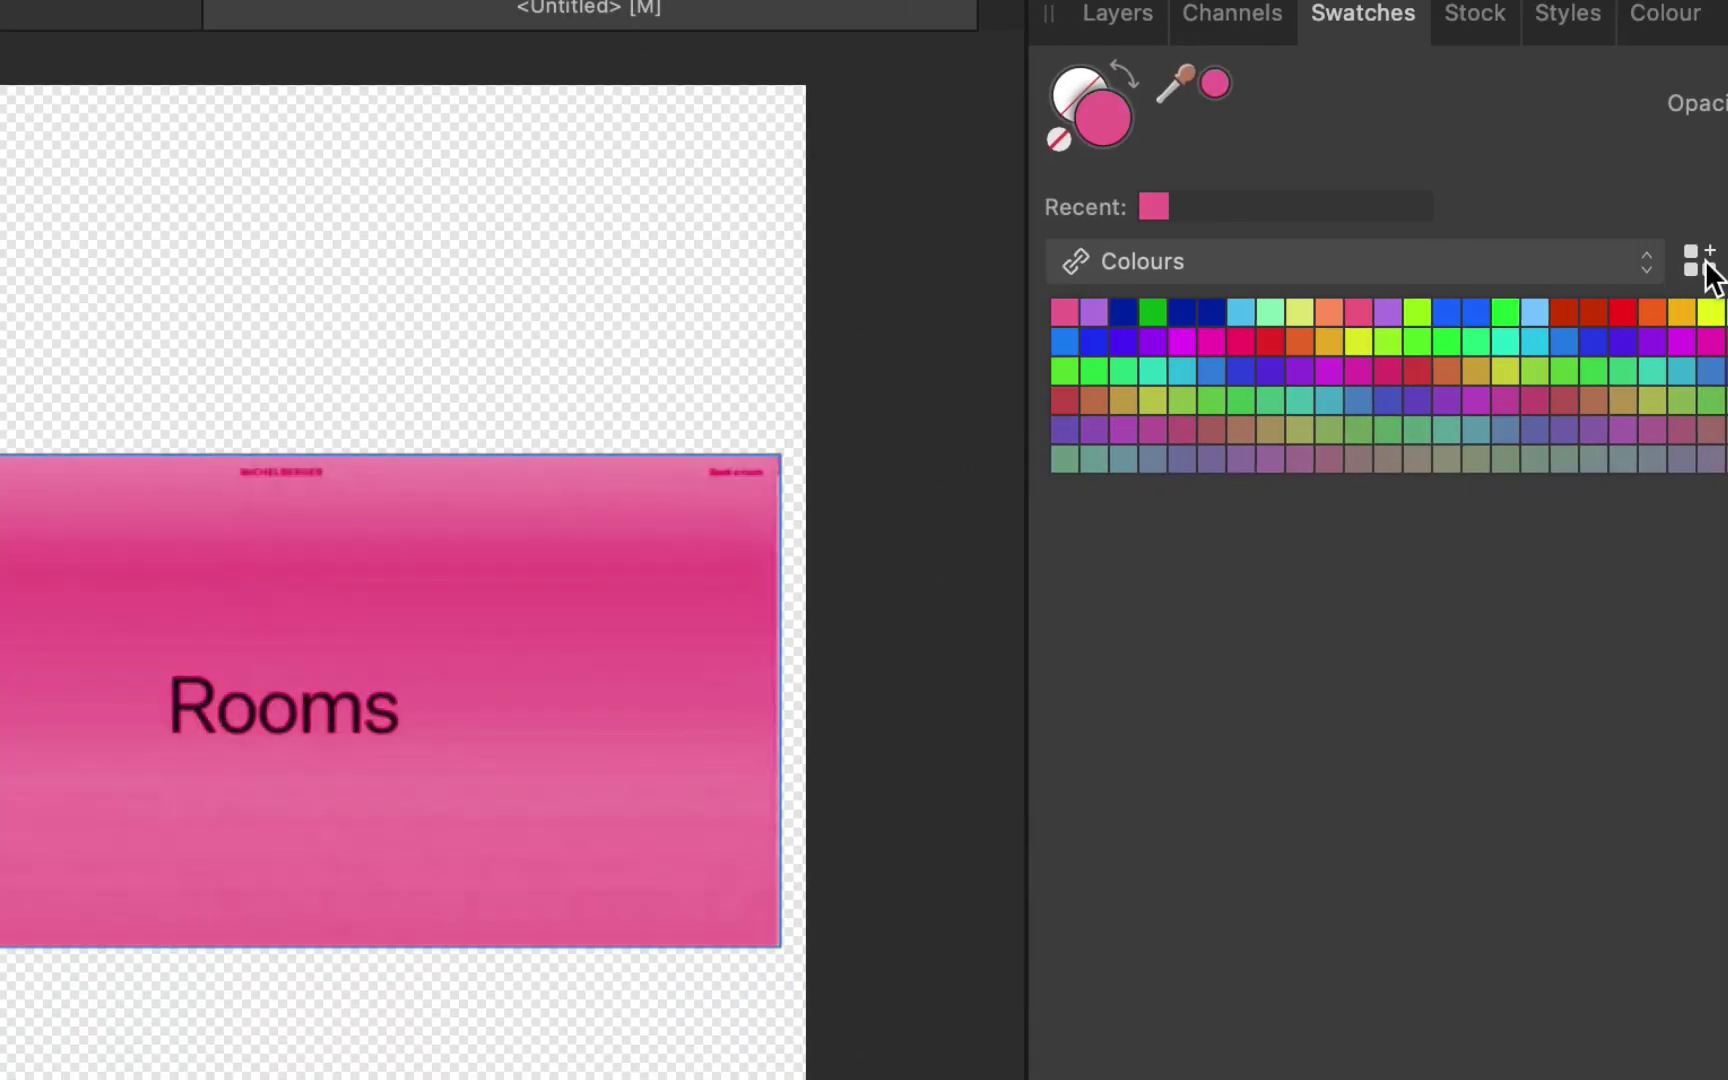
# Step: Restore the flat orange banner fill and save the orange as a new swatch
pyautogui.press('super+z')
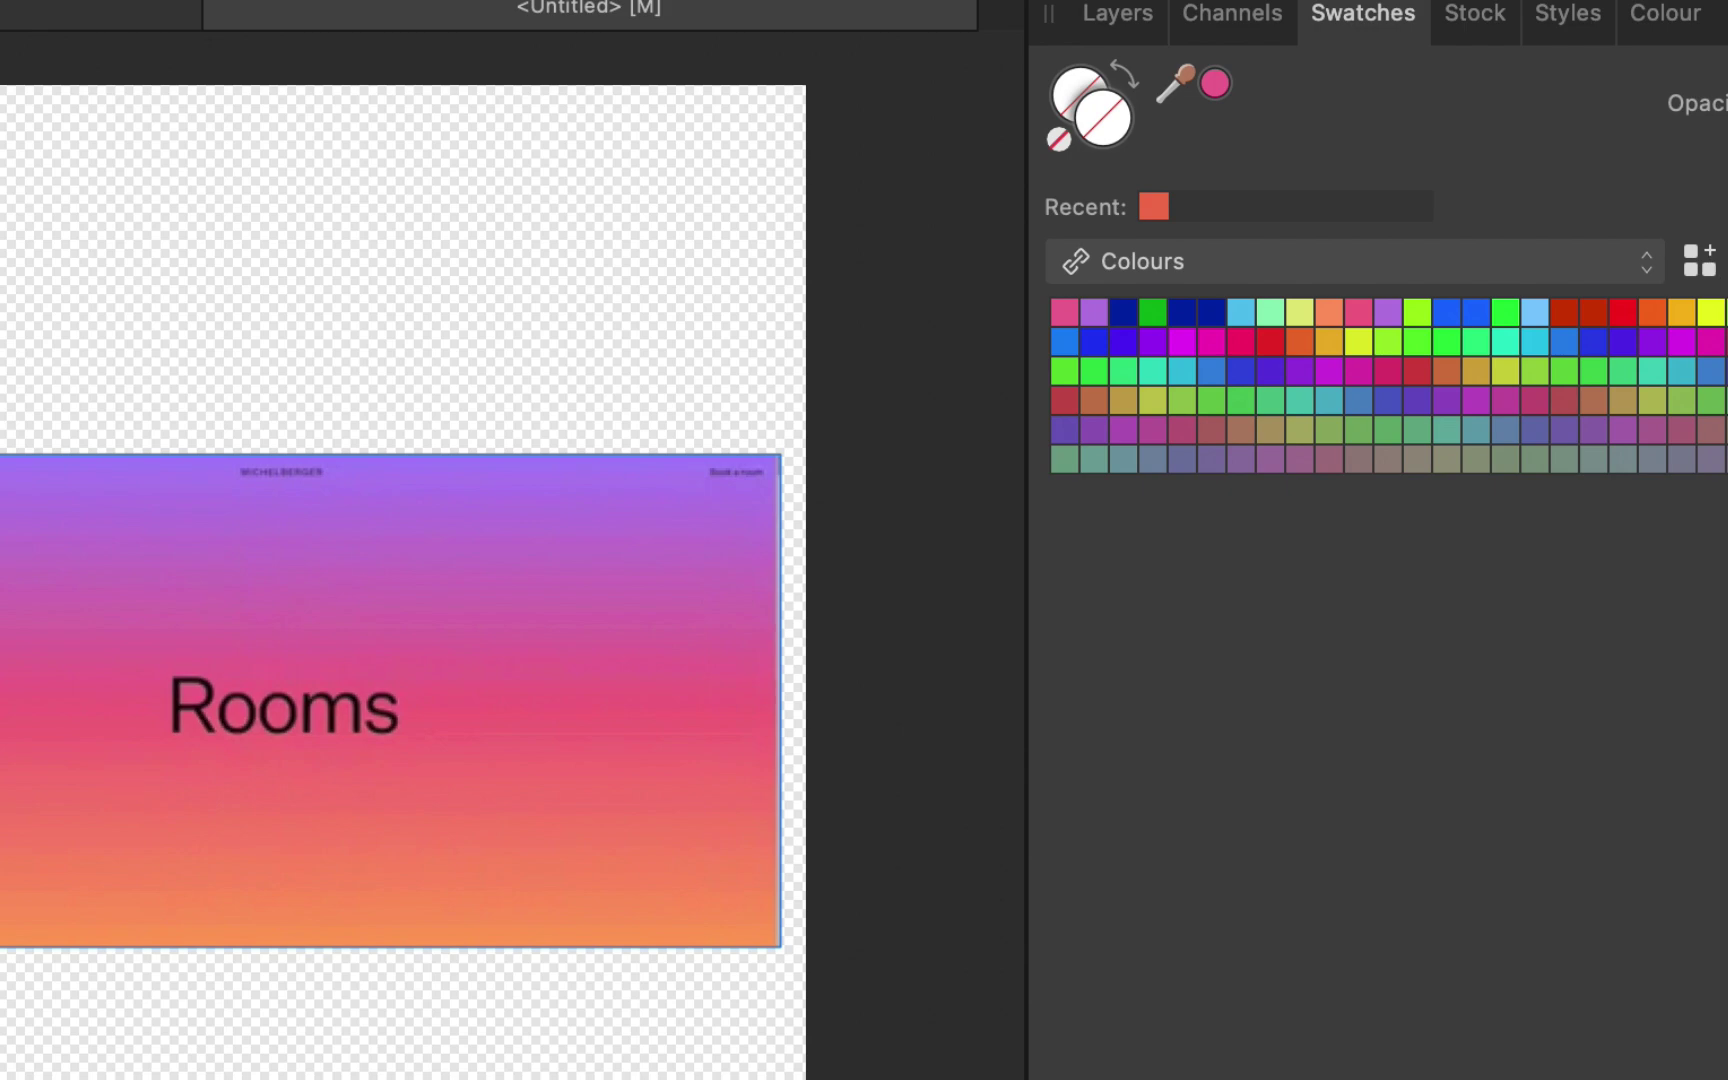
pyautogui.press('super+z')
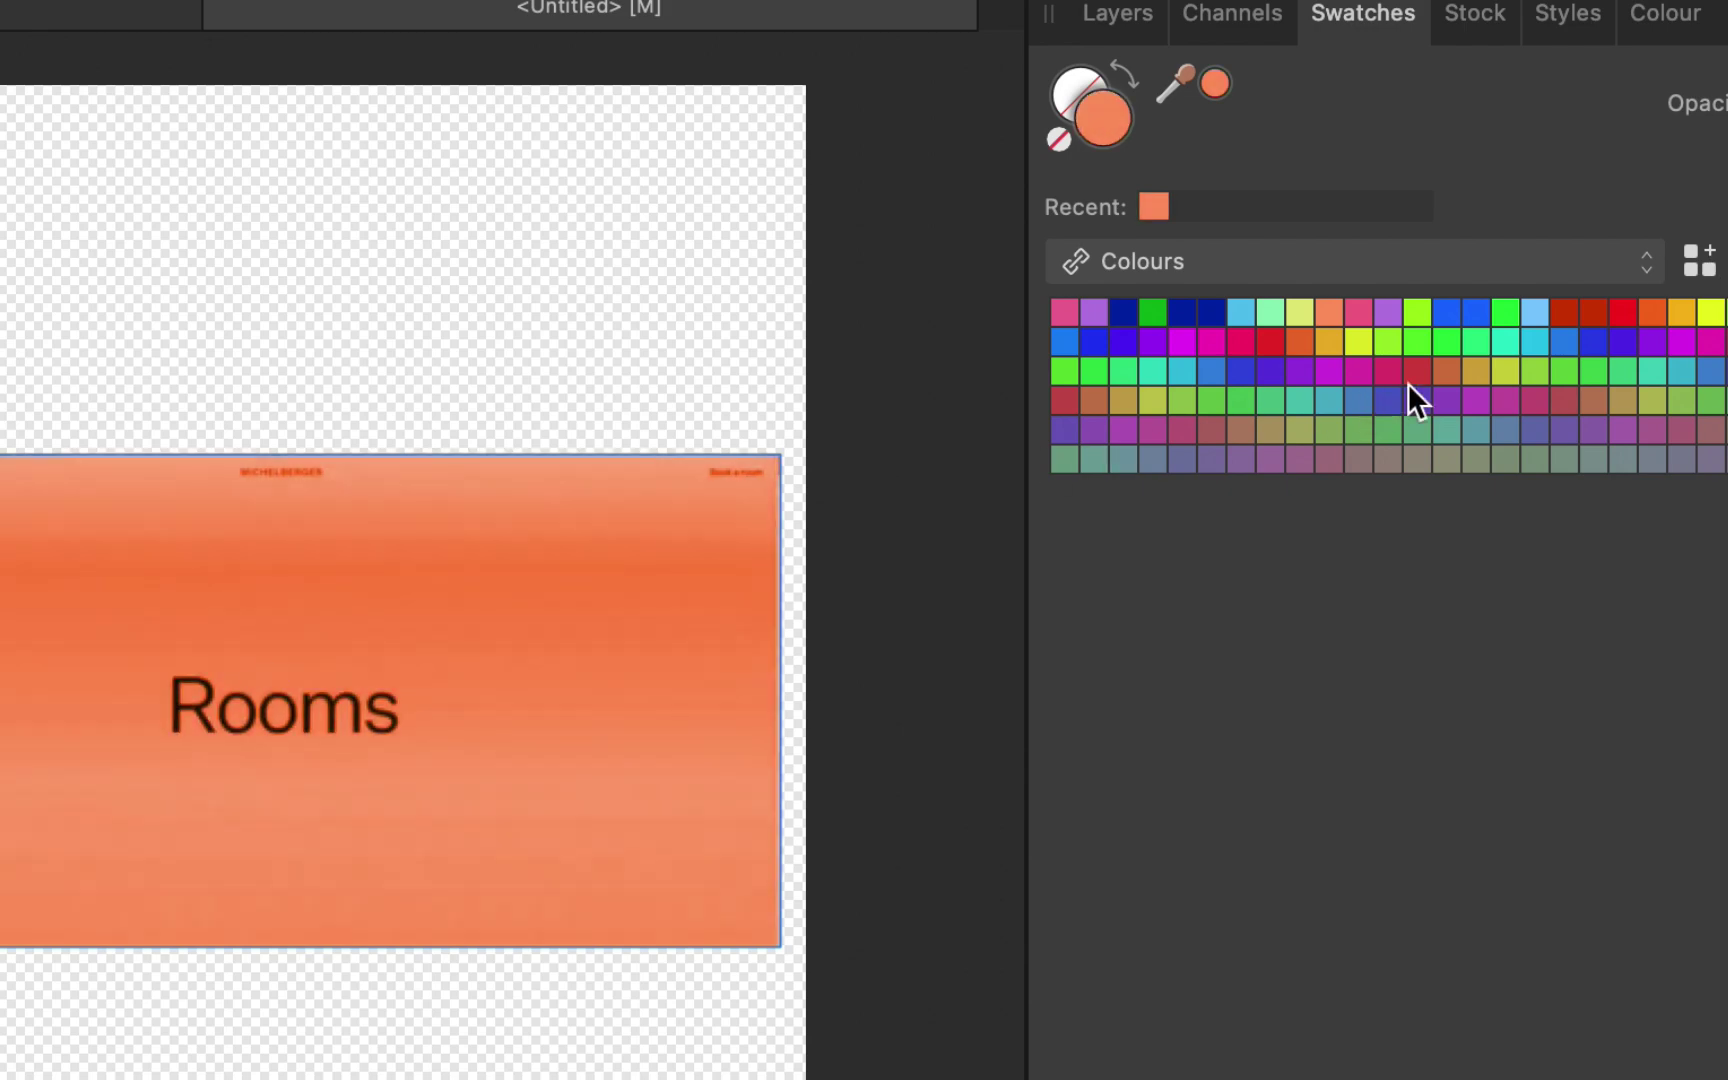
pyautogui.click(1697, 268)
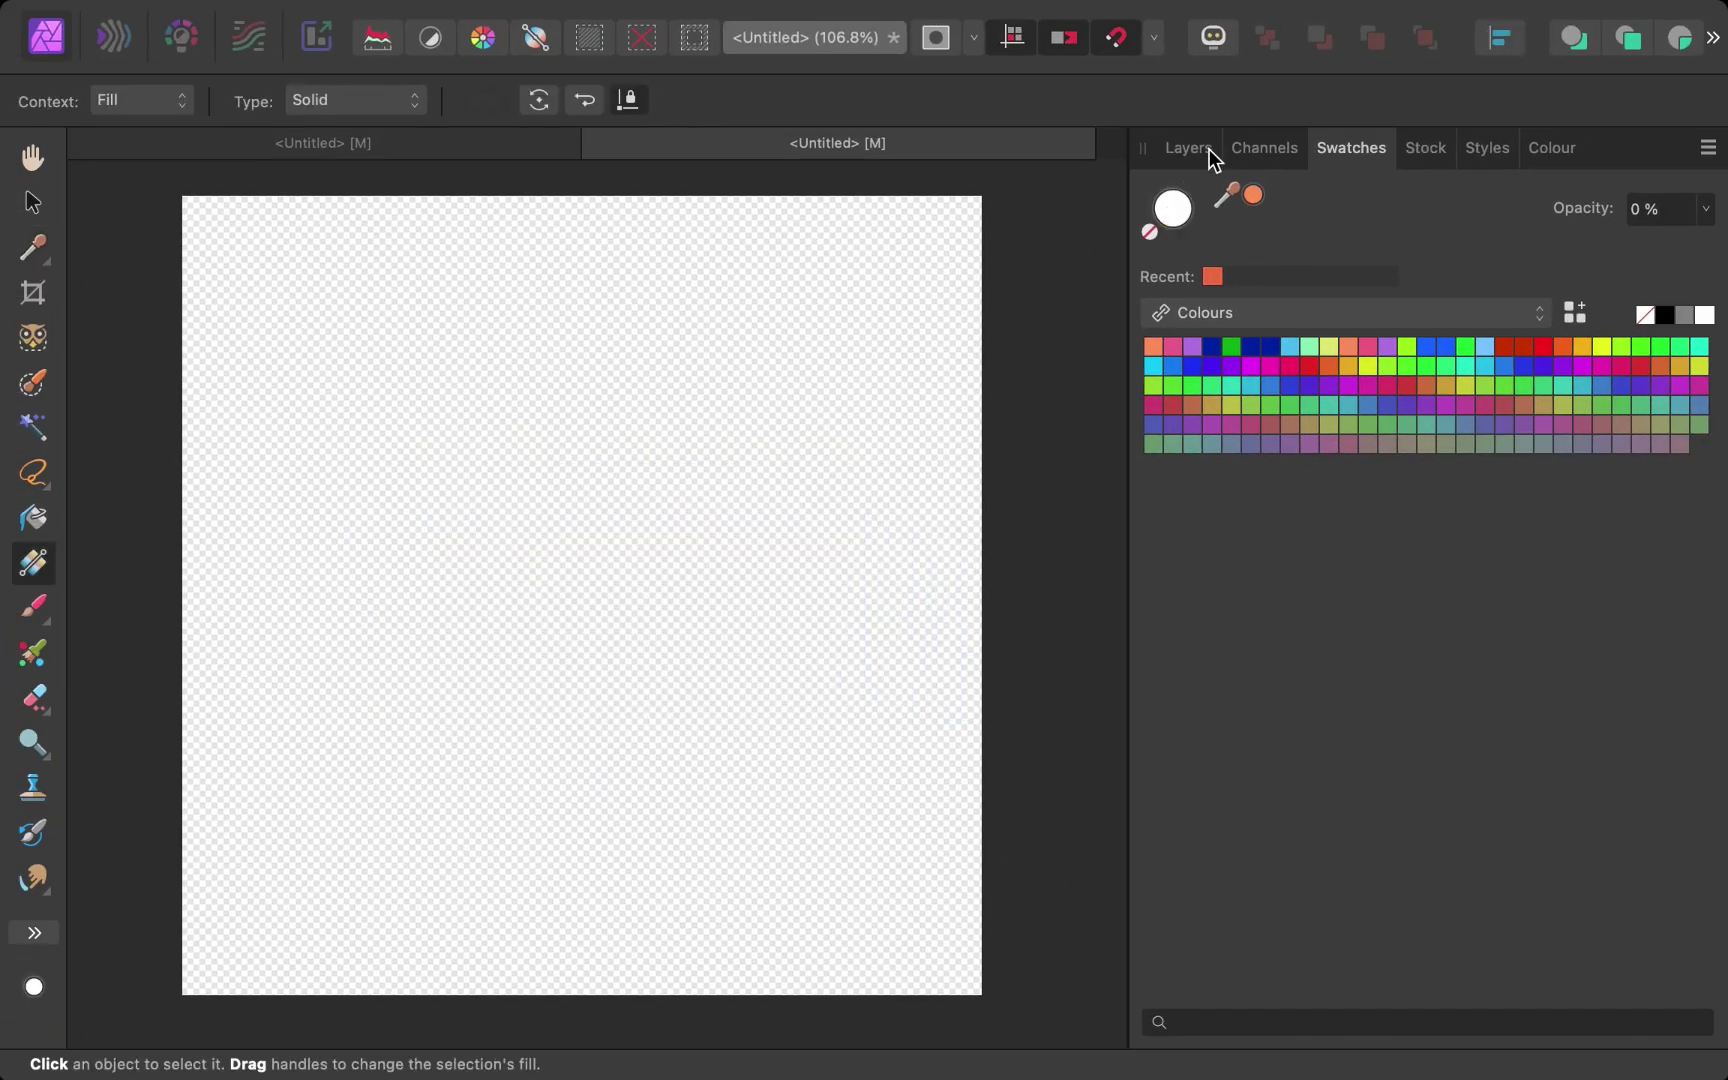
# Step: Add a new fill layer with a left-to-right linear gradient
pyautogui.click(1190, 148)
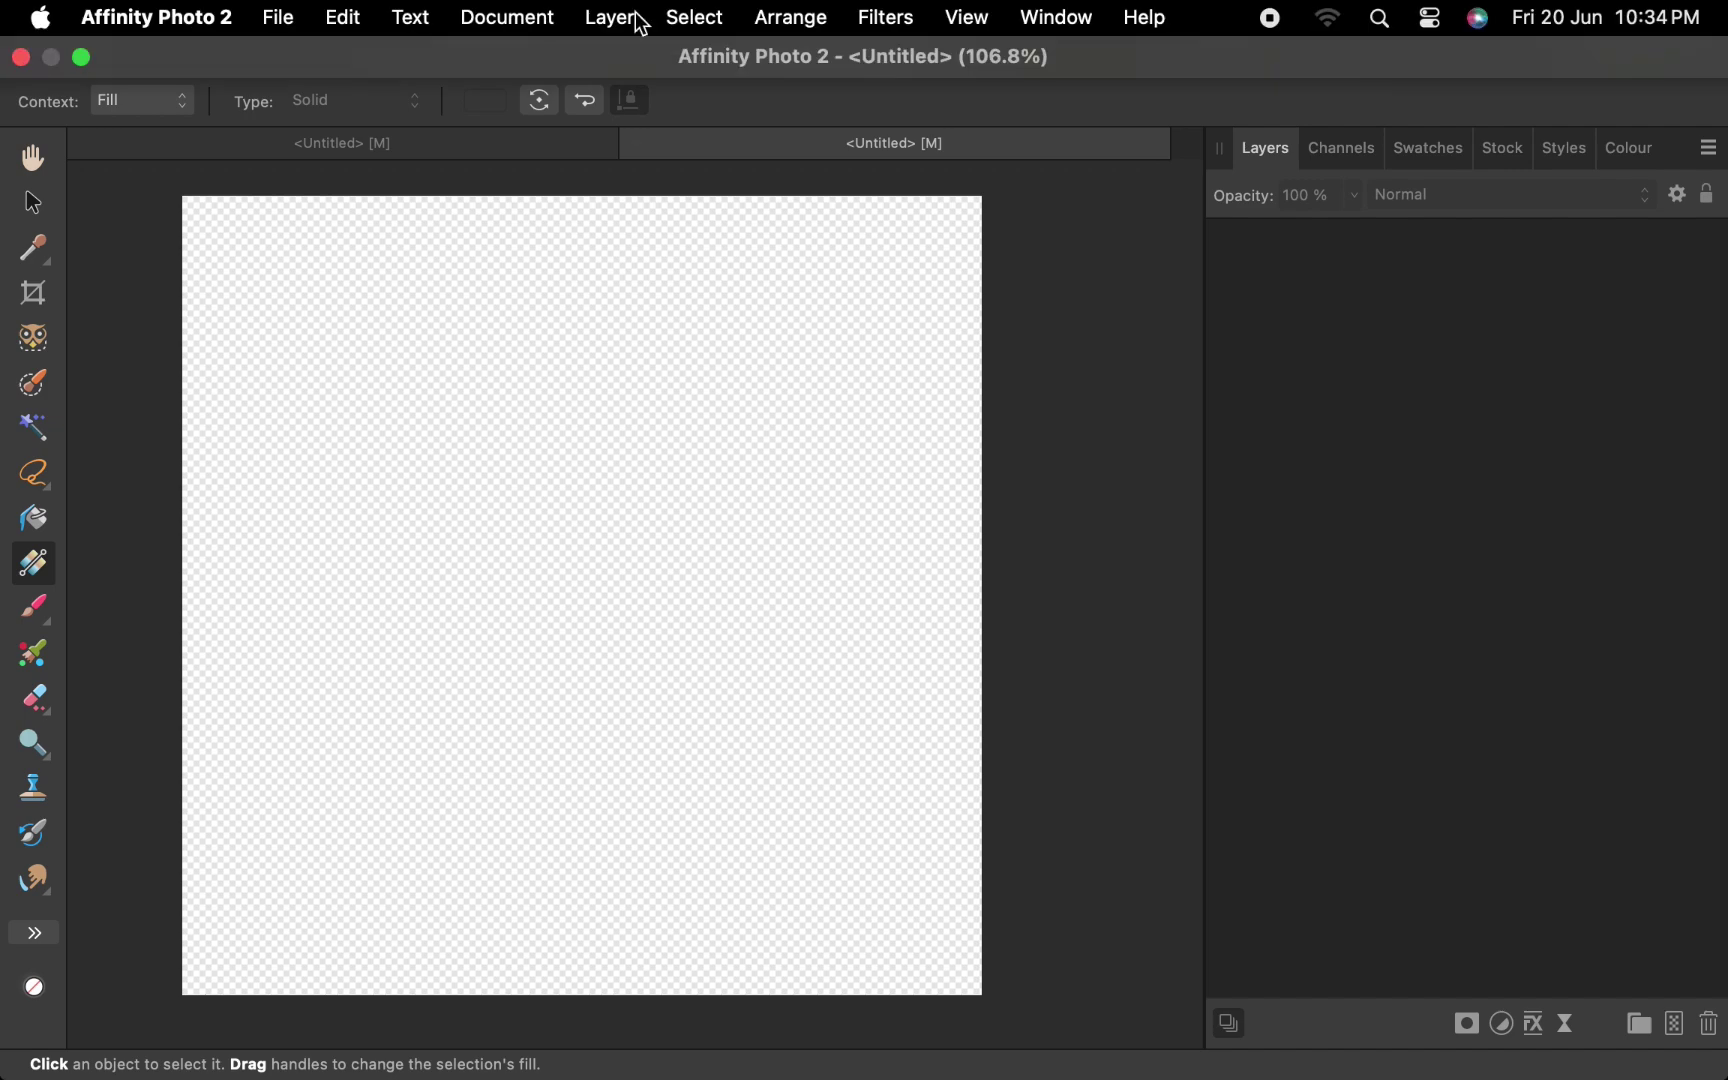
pyautogui.click(613, 15)
pyautogui.click(649, 313)
pyautogui.moveTo(209, 555); pyautogui.dragTo(957, 552)
# Step: Colour the gradient stops orange, pink at 100% opacity, and purple from the swatches
pyautogui.click(1426, 148)
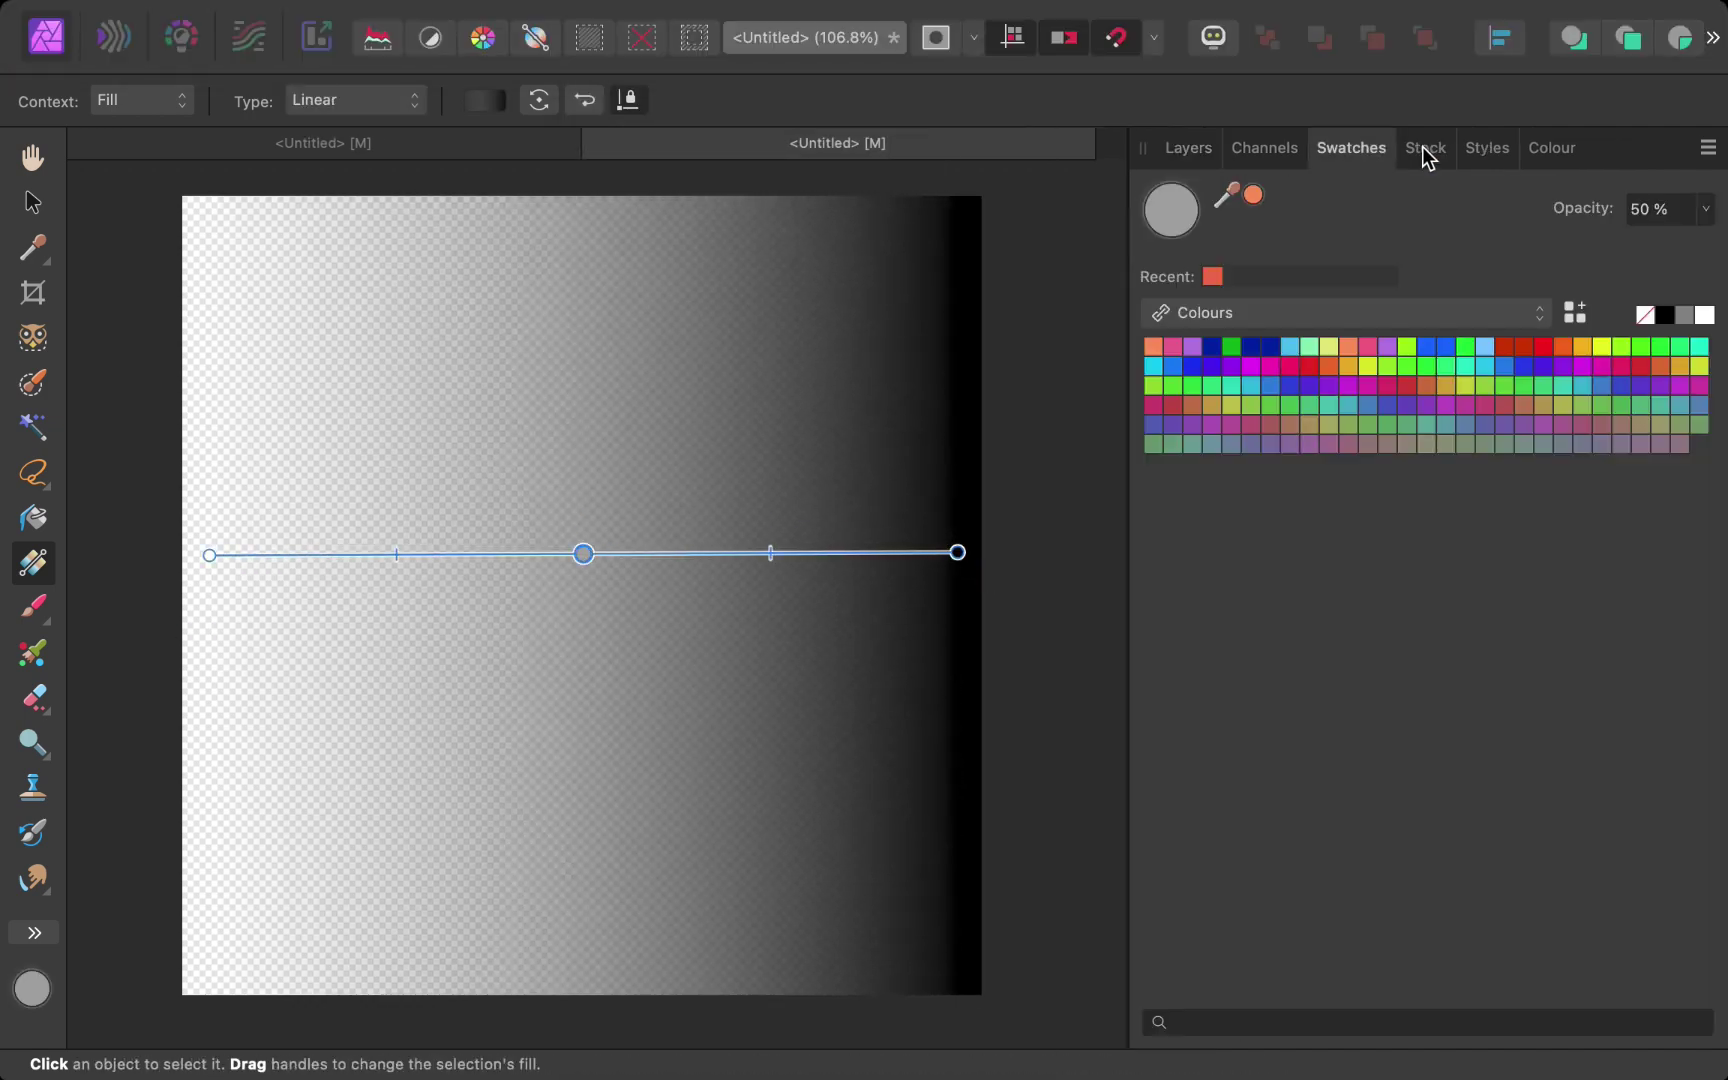
pyautogui.click(209, 555)
pyautogui.click(583, 553)
pyautogui.click(1706, 208)
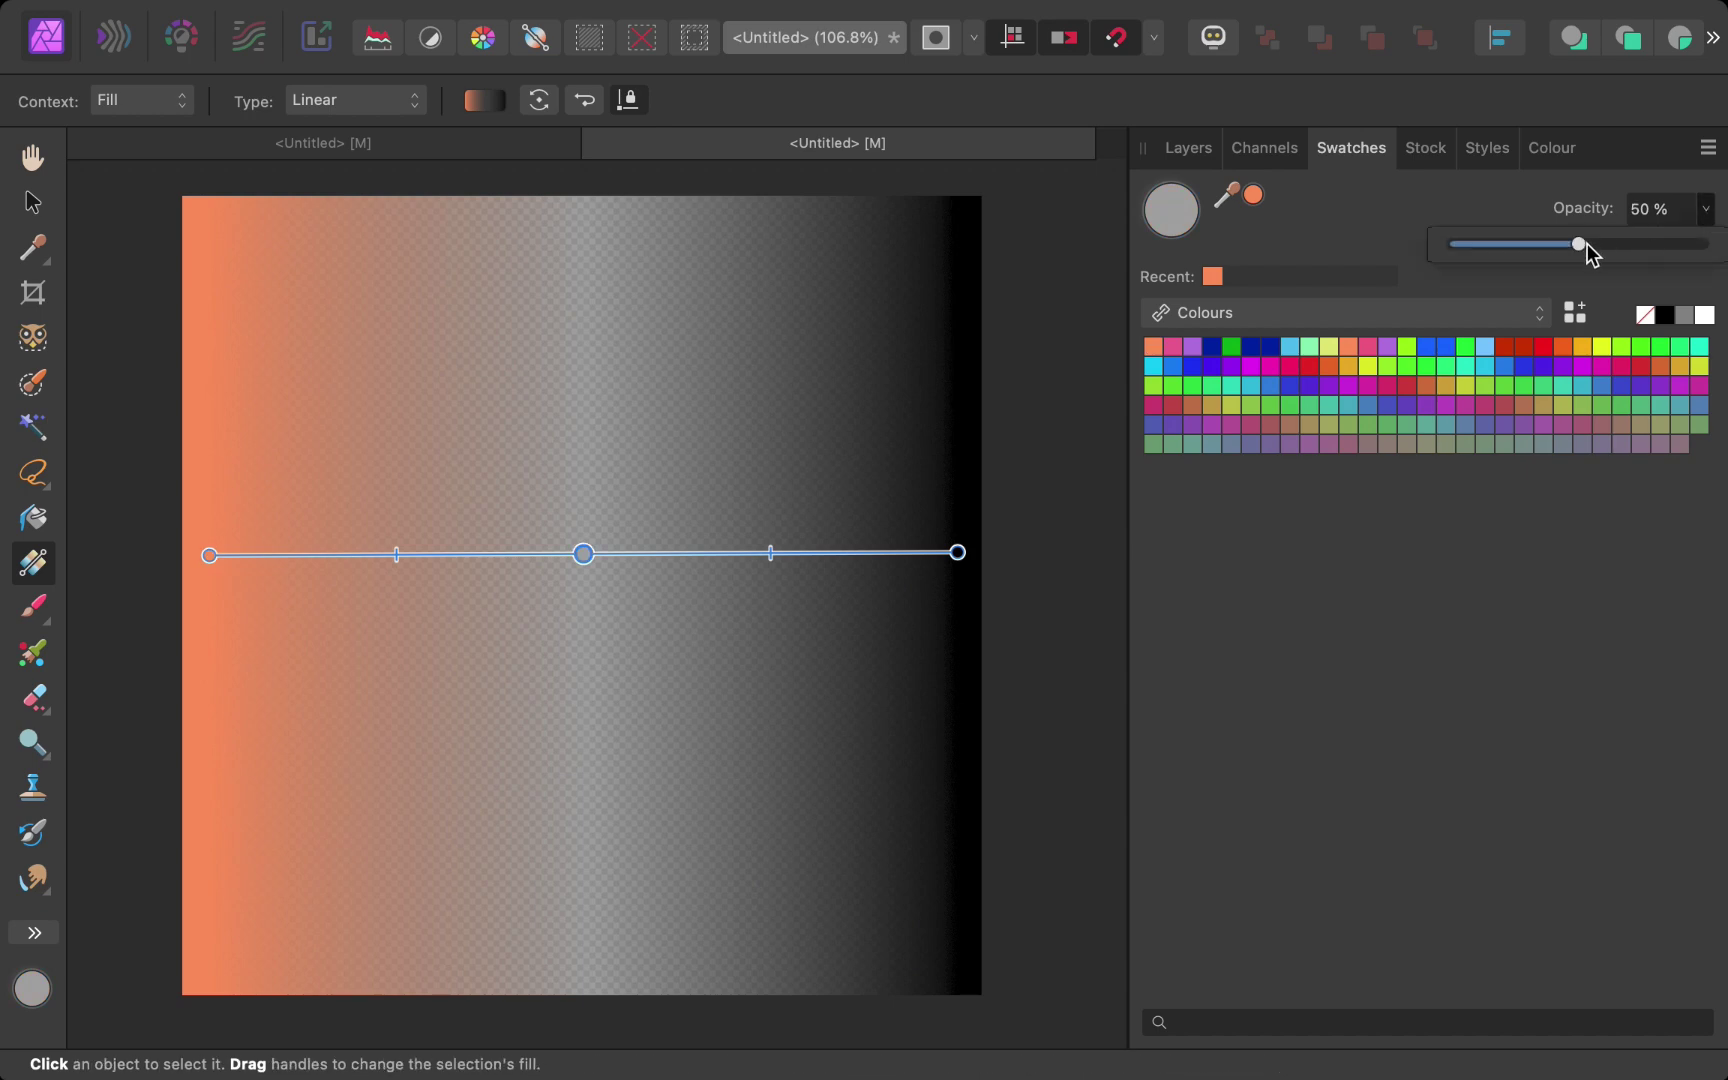
pyautogui.moveTo(1582, 244); pyautogui.dragTo(1700, 244)
pyautogui.click(1172, 346)
pyautogui.click(957, 552)
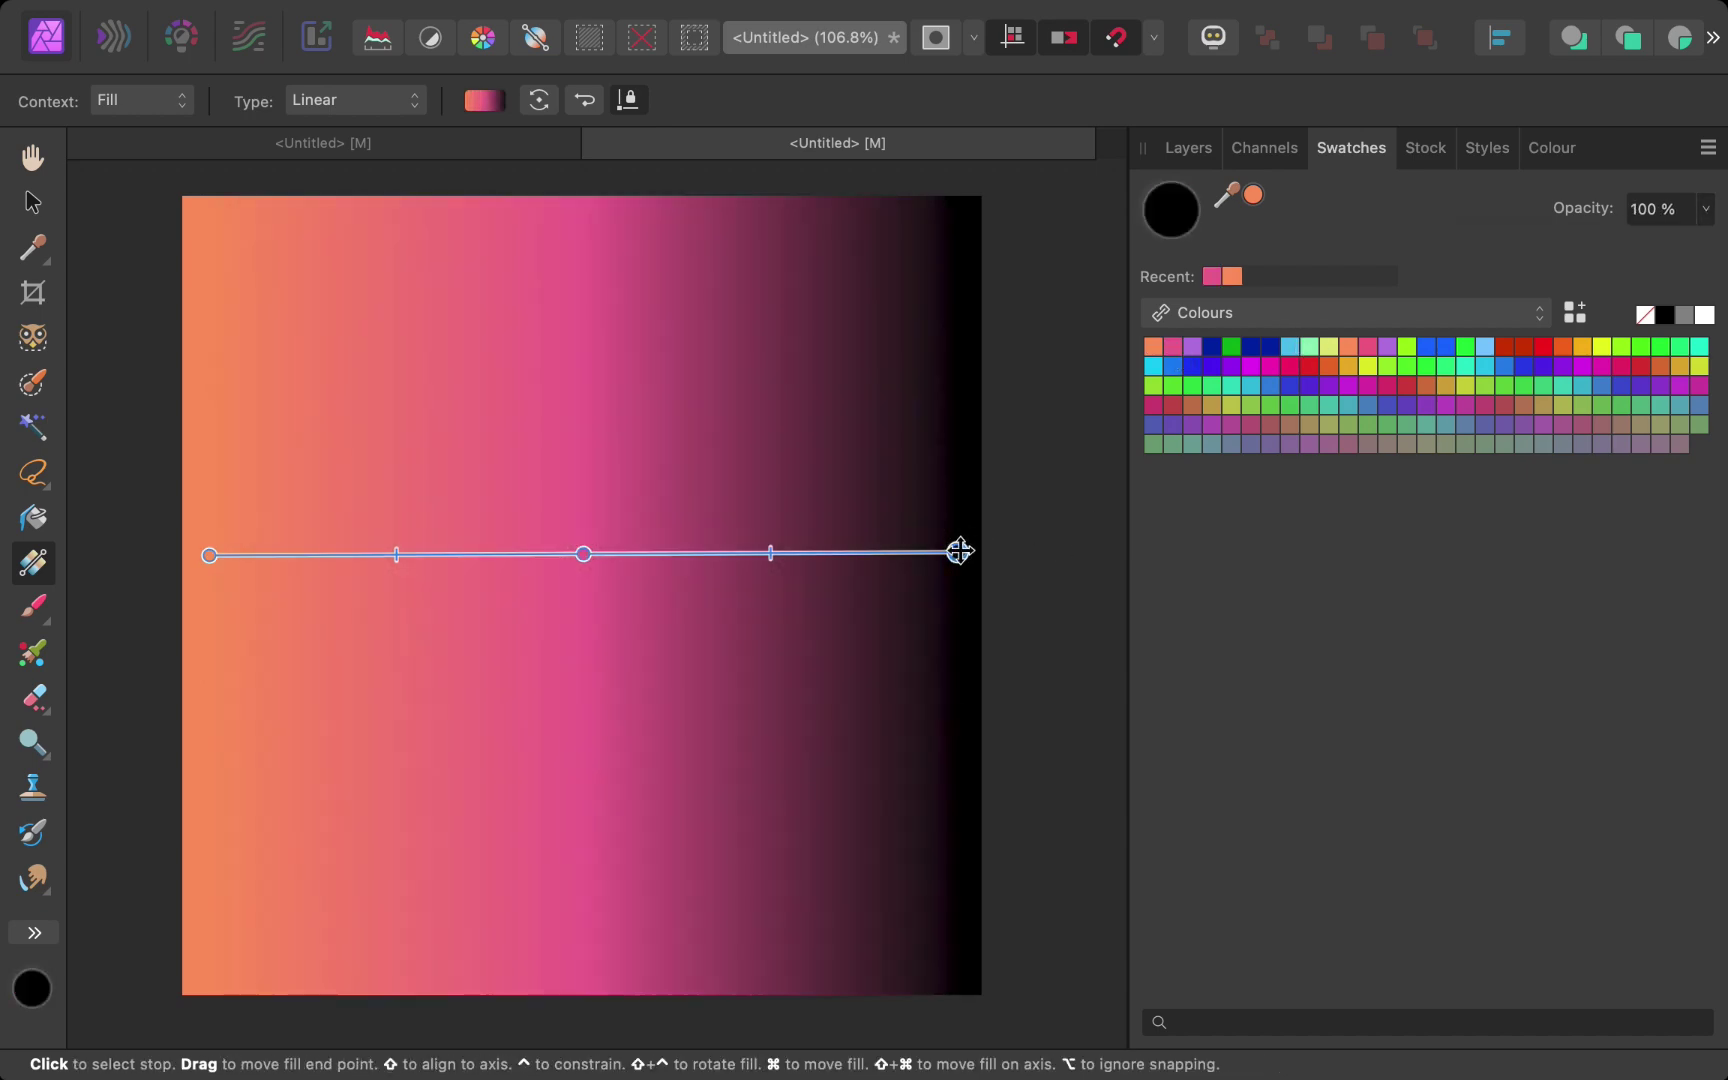
pyautogui.click(1193, 346)
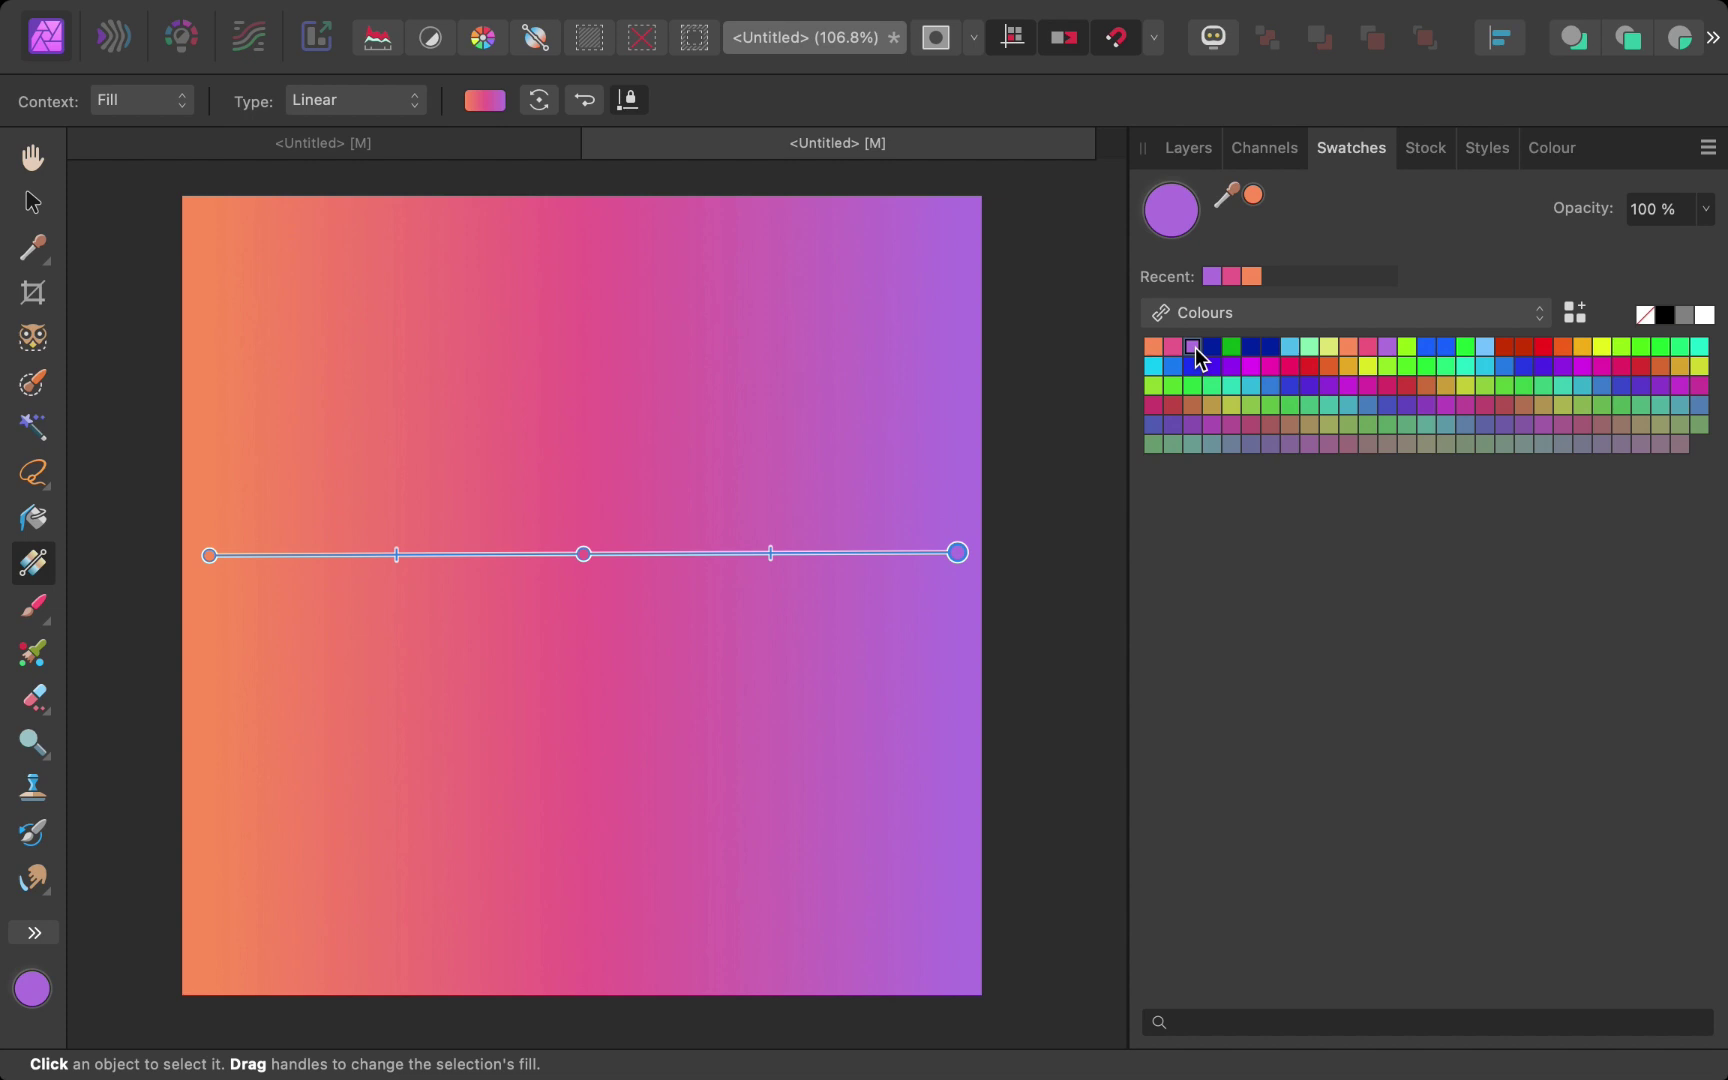
# Step: Save the orange-pink-purple gradient as the new style Style 15
pyautogui.click(1486, 158)
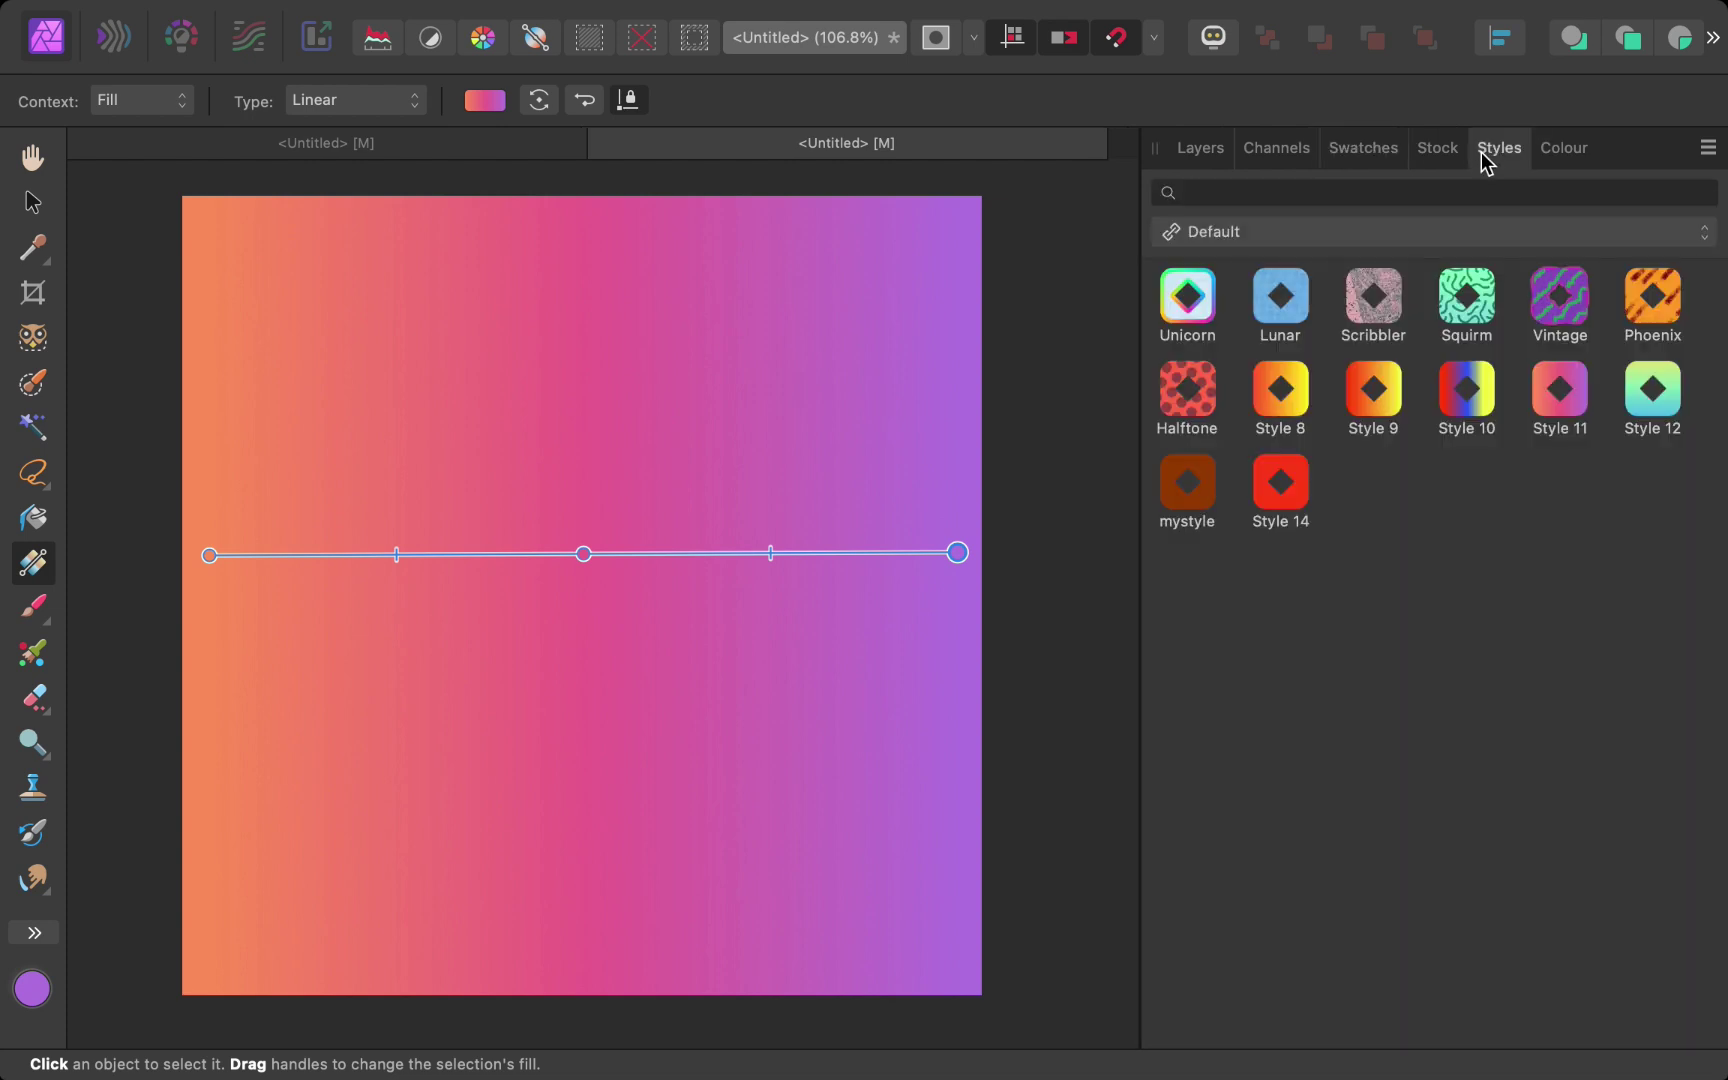
pyautogui.click(1708, 150)
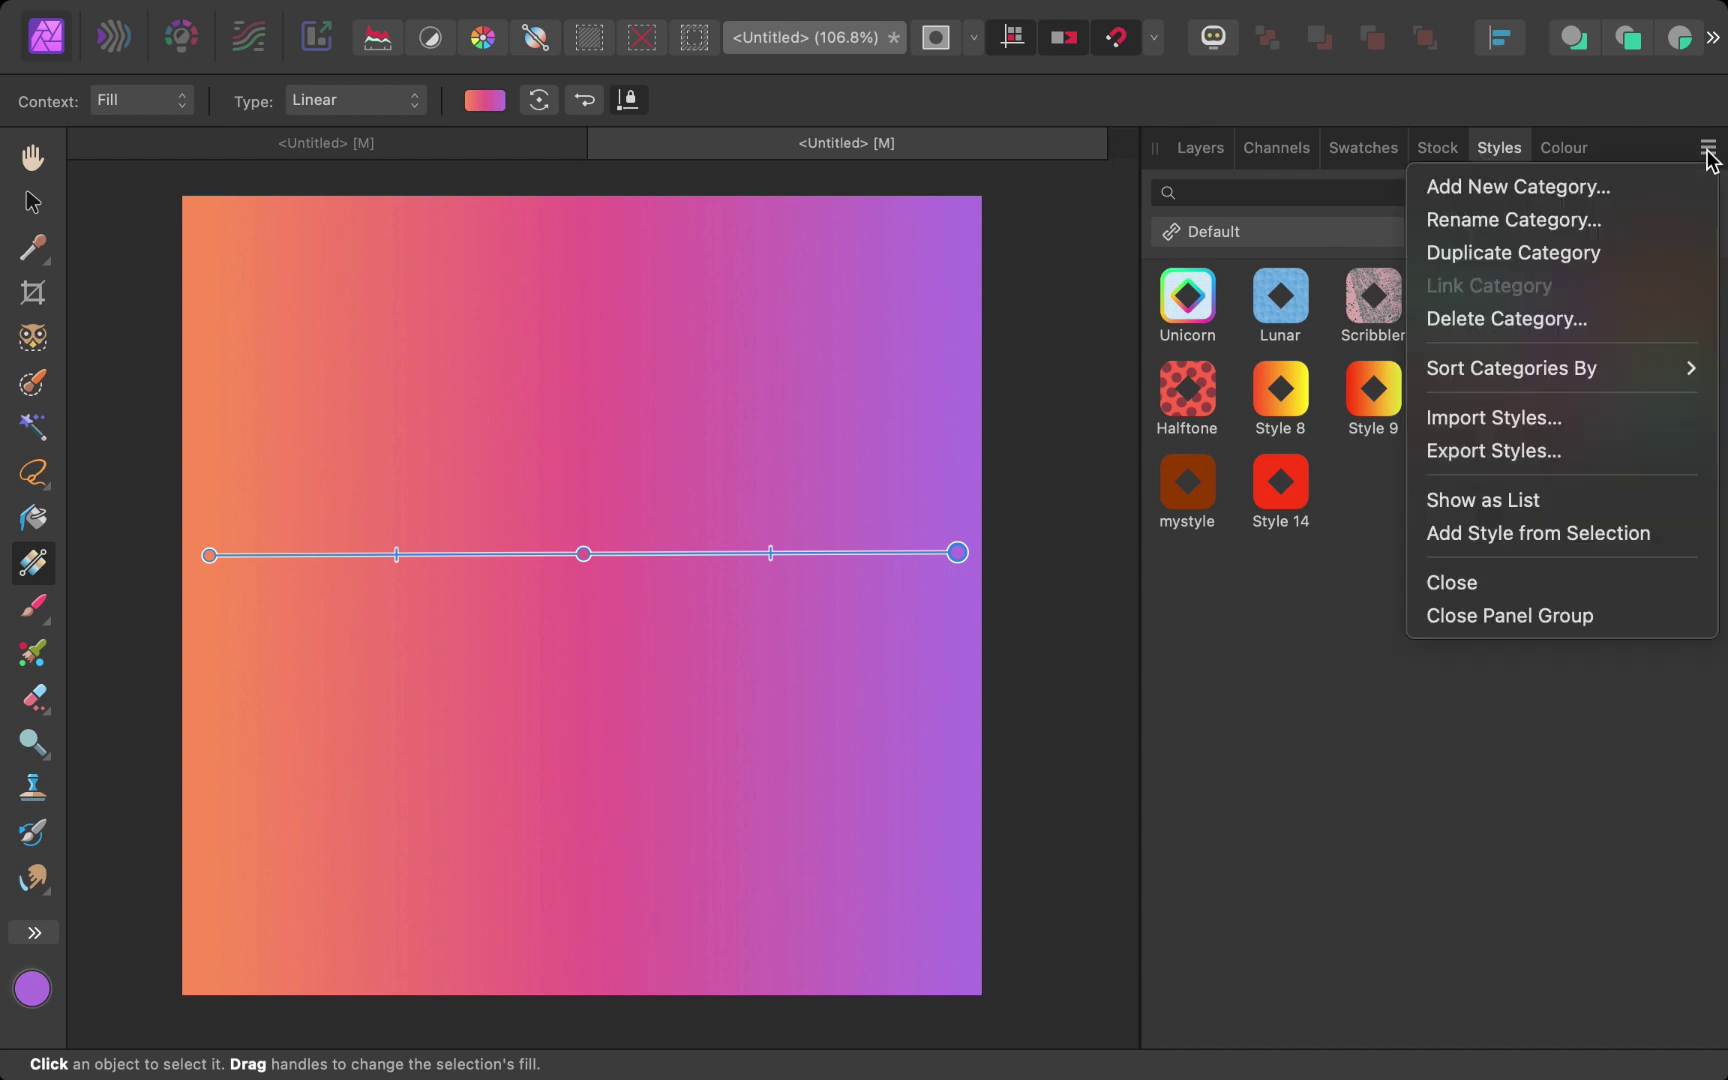
pyautogui.click(1582, 533)
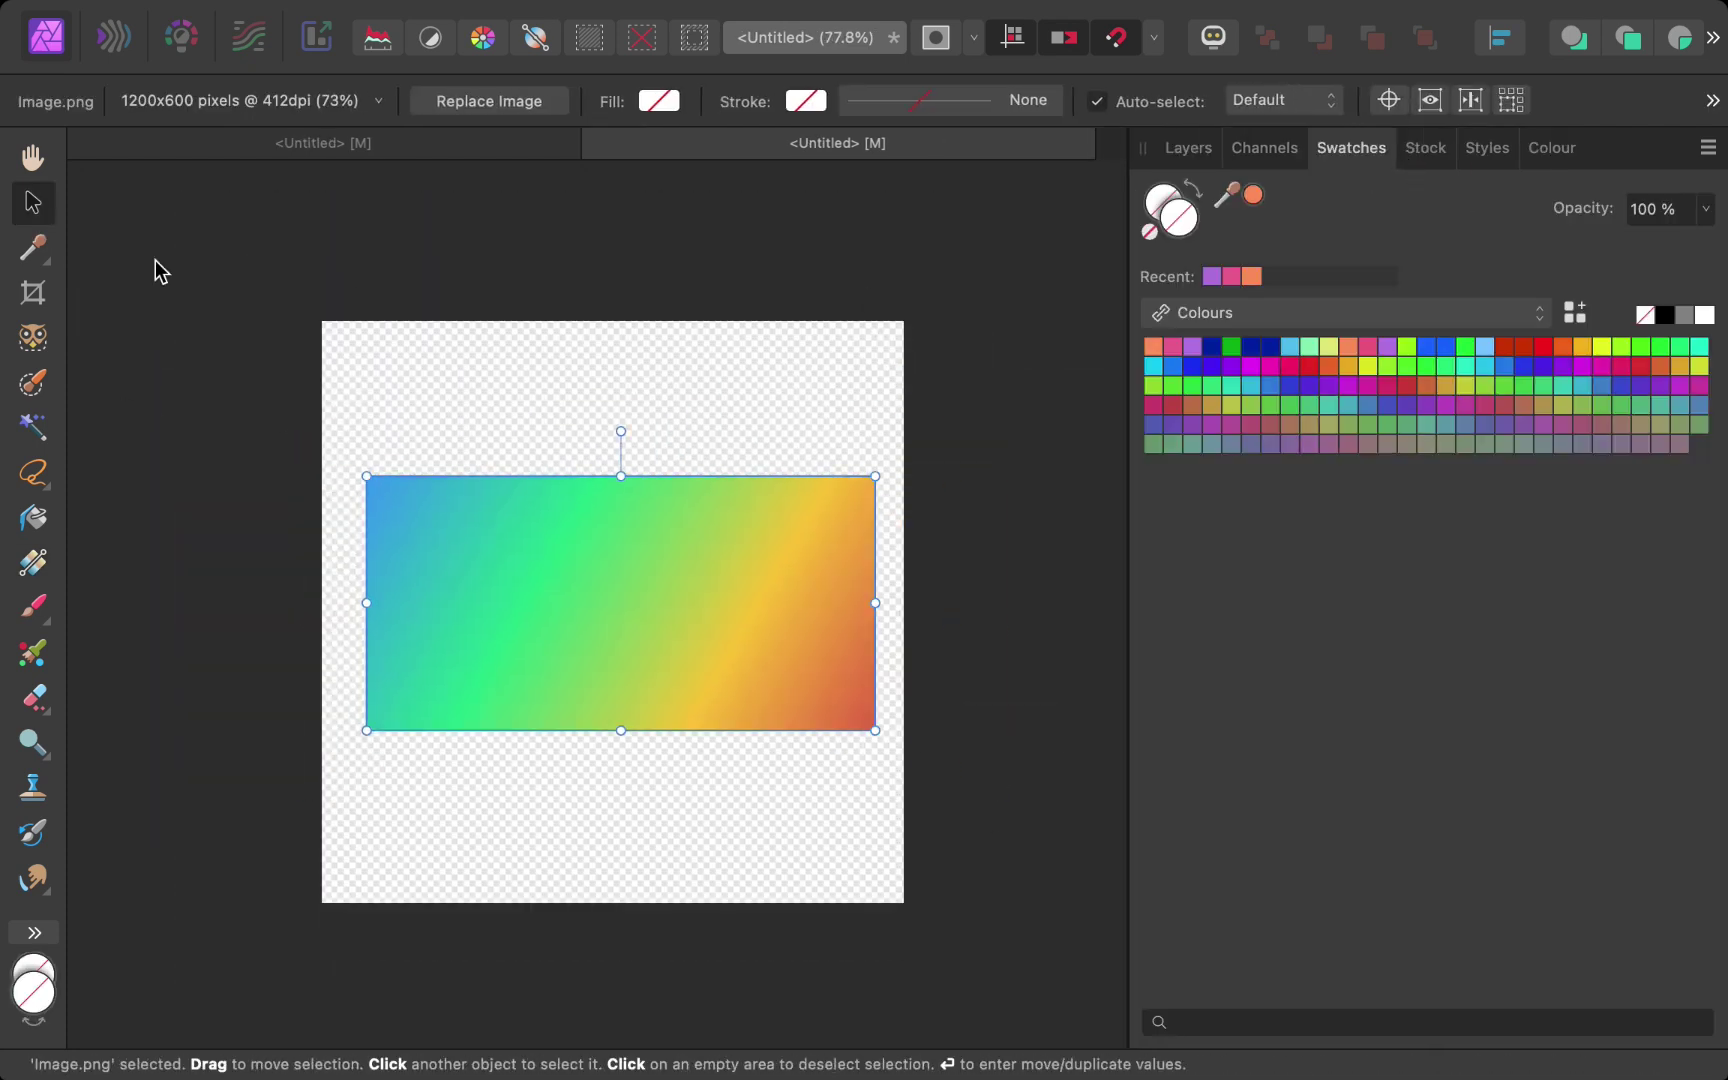
# Step: Sample the blue and another colour from the rainbow image as swatches
pyautogui.press('i')
pyautogui.keyDown('super'); pyautogui.click(382, 505); pyautogui.keyUp('super')
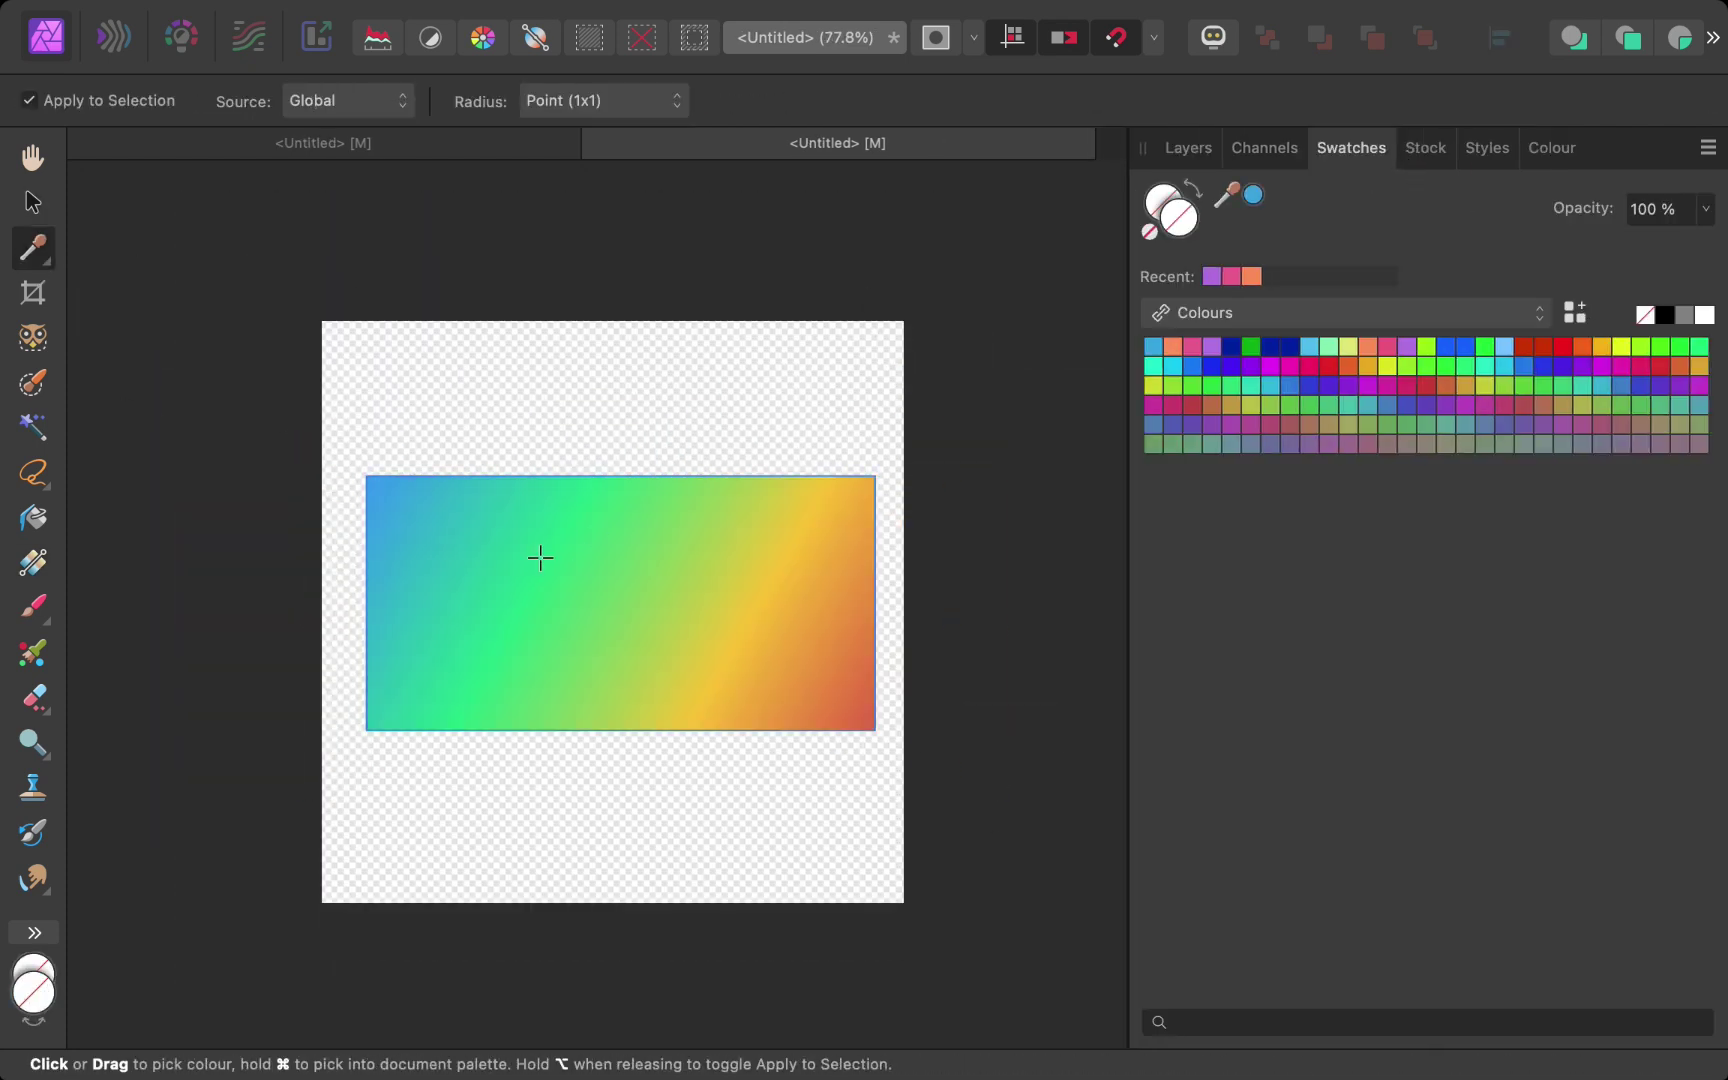
pyautogui.keyDown('super'); pyautogui.click(540, 559); pyautogui.keyUp('super')
pyautogui.keyDown('super'); pyautogui.click(756, 571); pyautogui.keyUp('super')
# Step: Lay a left-to-right linear gradient across the fill layer and add an extra stop
pyautogui.press('v')
pyautogui.click(570, 620)
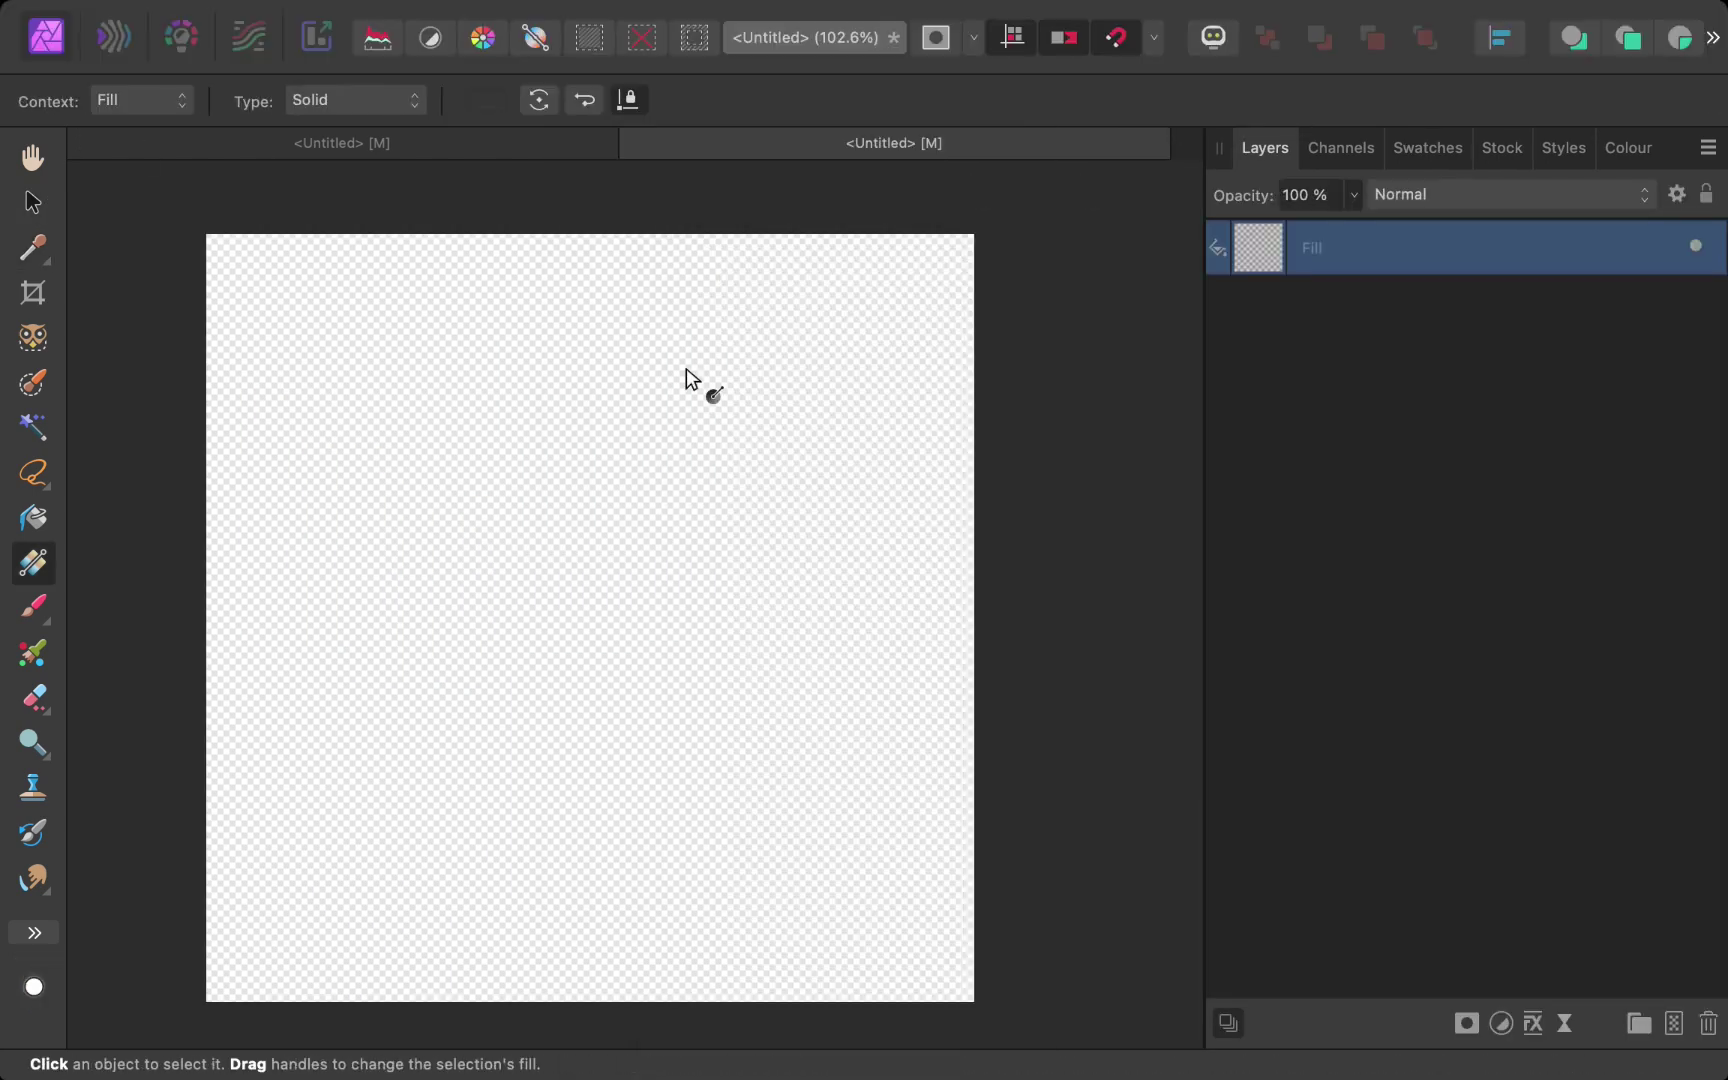
pyautogui.moveTo(212, 579); pyautogui.dragTo(953, 575)
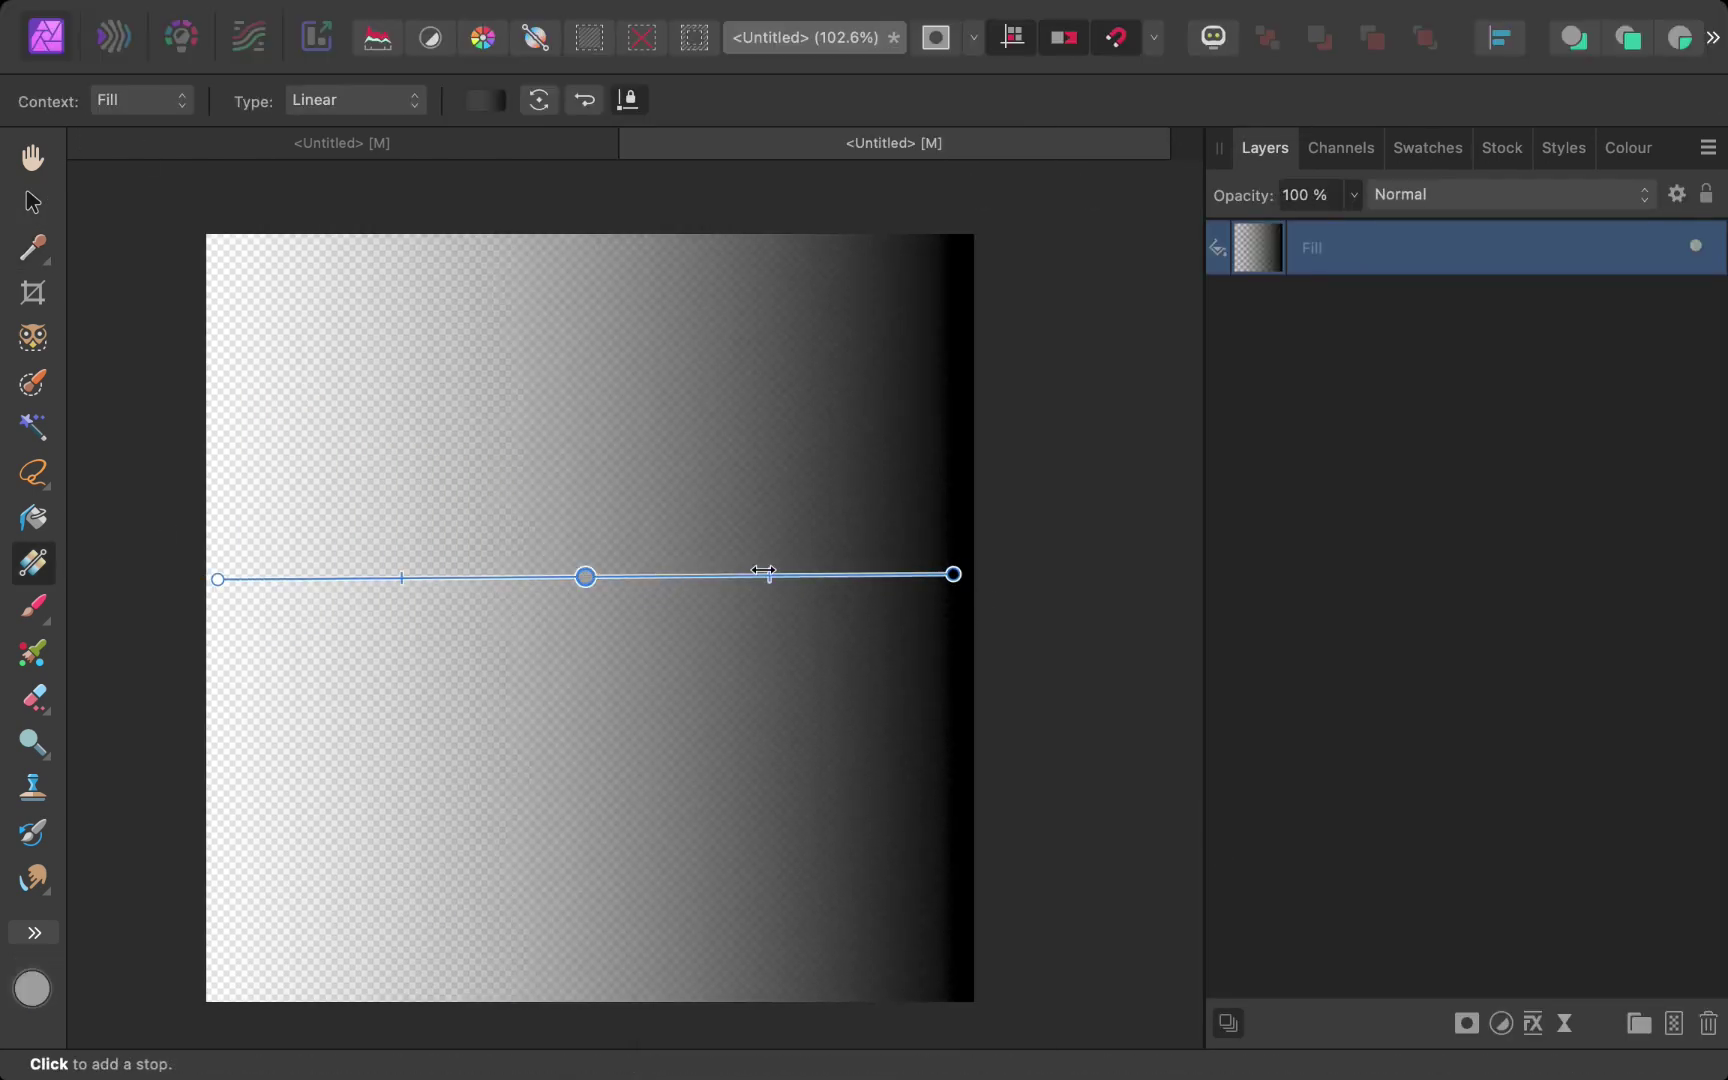
pyautogui.click(725, 577)
# Step: Colour the four gradient stops orange-red, yellow, green and blue from the swatches
pyautogui.click(217, 580)
pyautogui.click(1428, 147)
pyautogui.click(1153, 345)
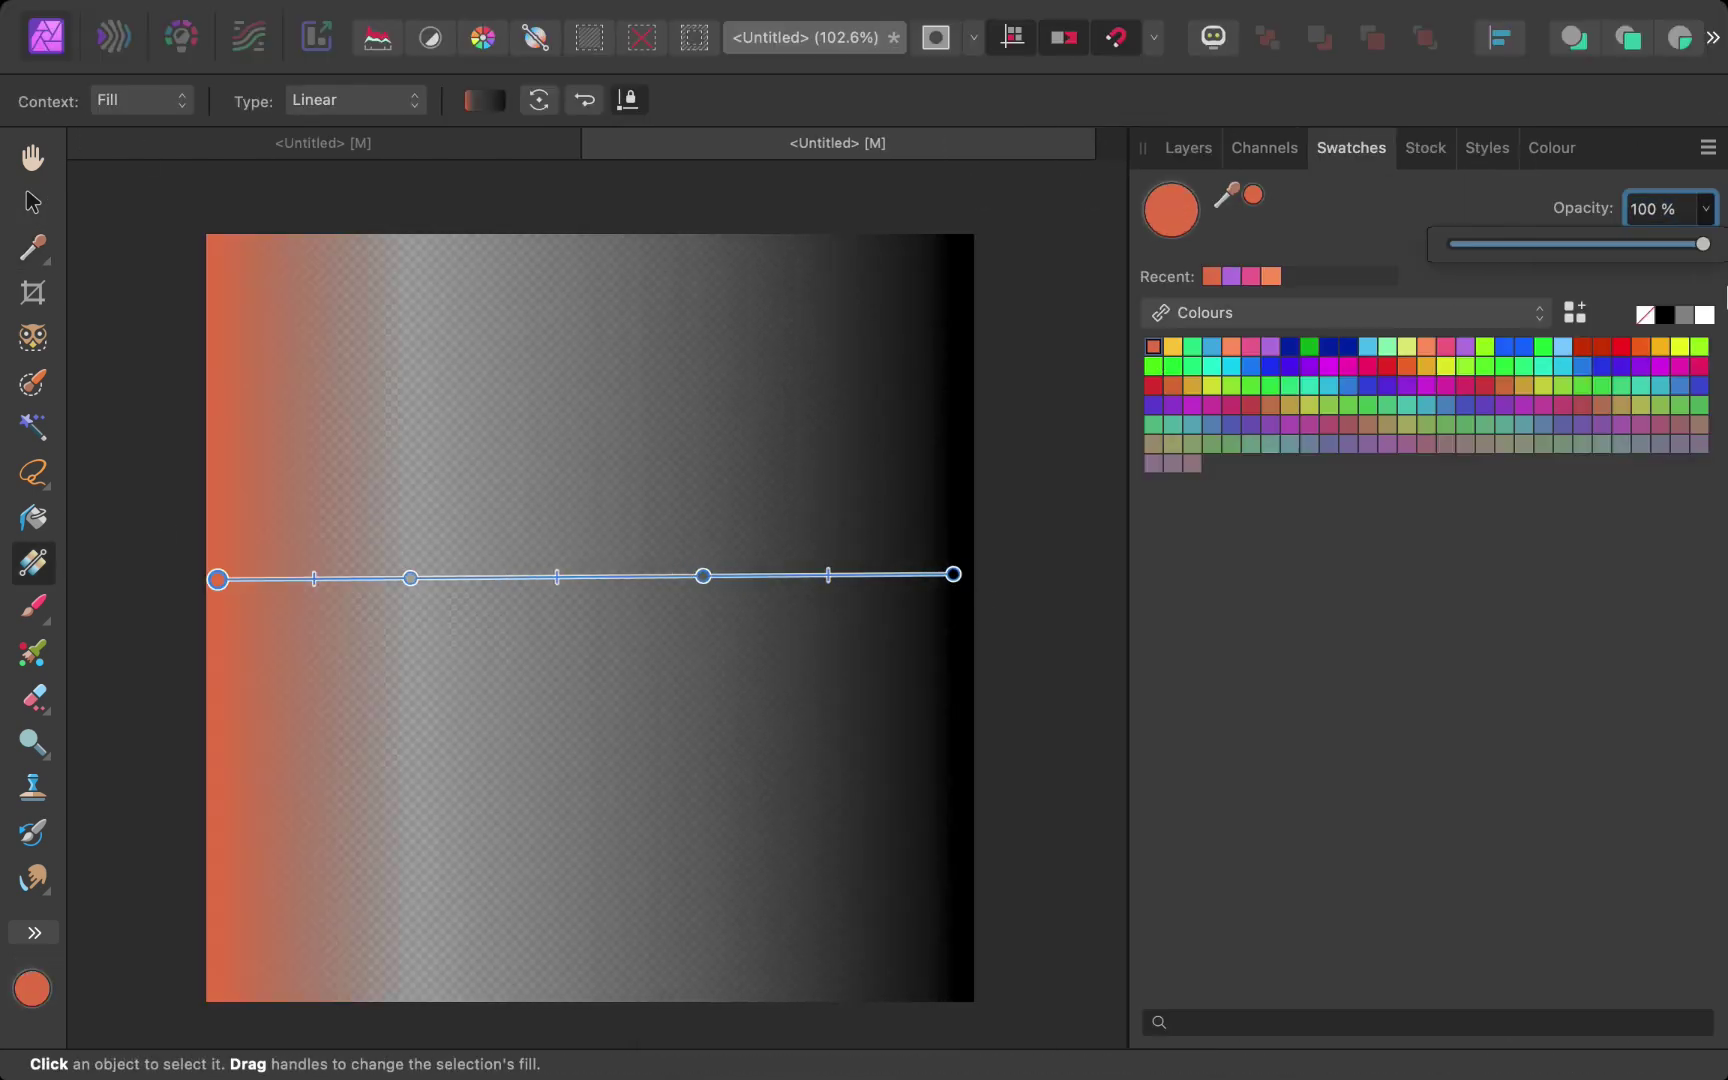
pyautogui.click(410, 578)
pyautogui.click(1173, 345)
pyautogui.click(703, 576)
pyautogui.click(1706, 208)
pyautogui.click(1309, 345)
pyautogui.click(953, 575)
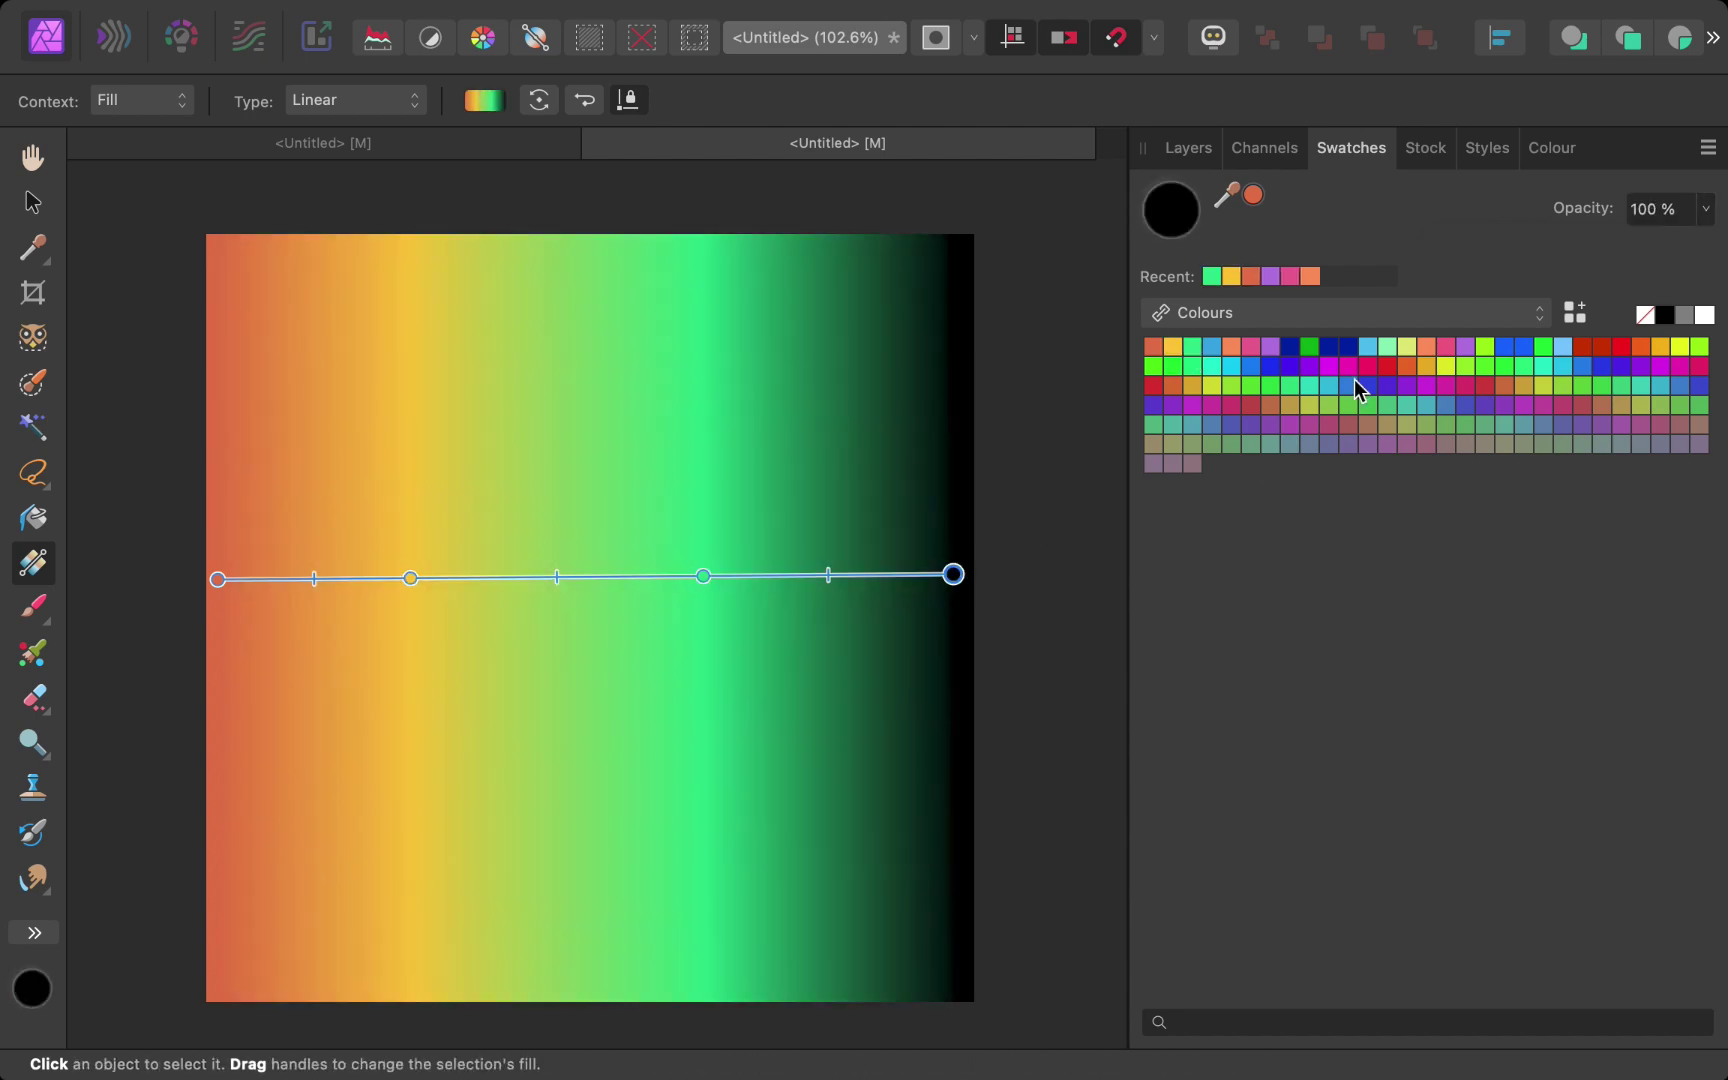
# Step: Save the orange-to-blue gradient as the new style Style 16
pyautogui.click(1212, 345)
pyautogui.click(1478, 150)
pyautogui.click(1706, 147)
pyautogui.click(1610, 172)
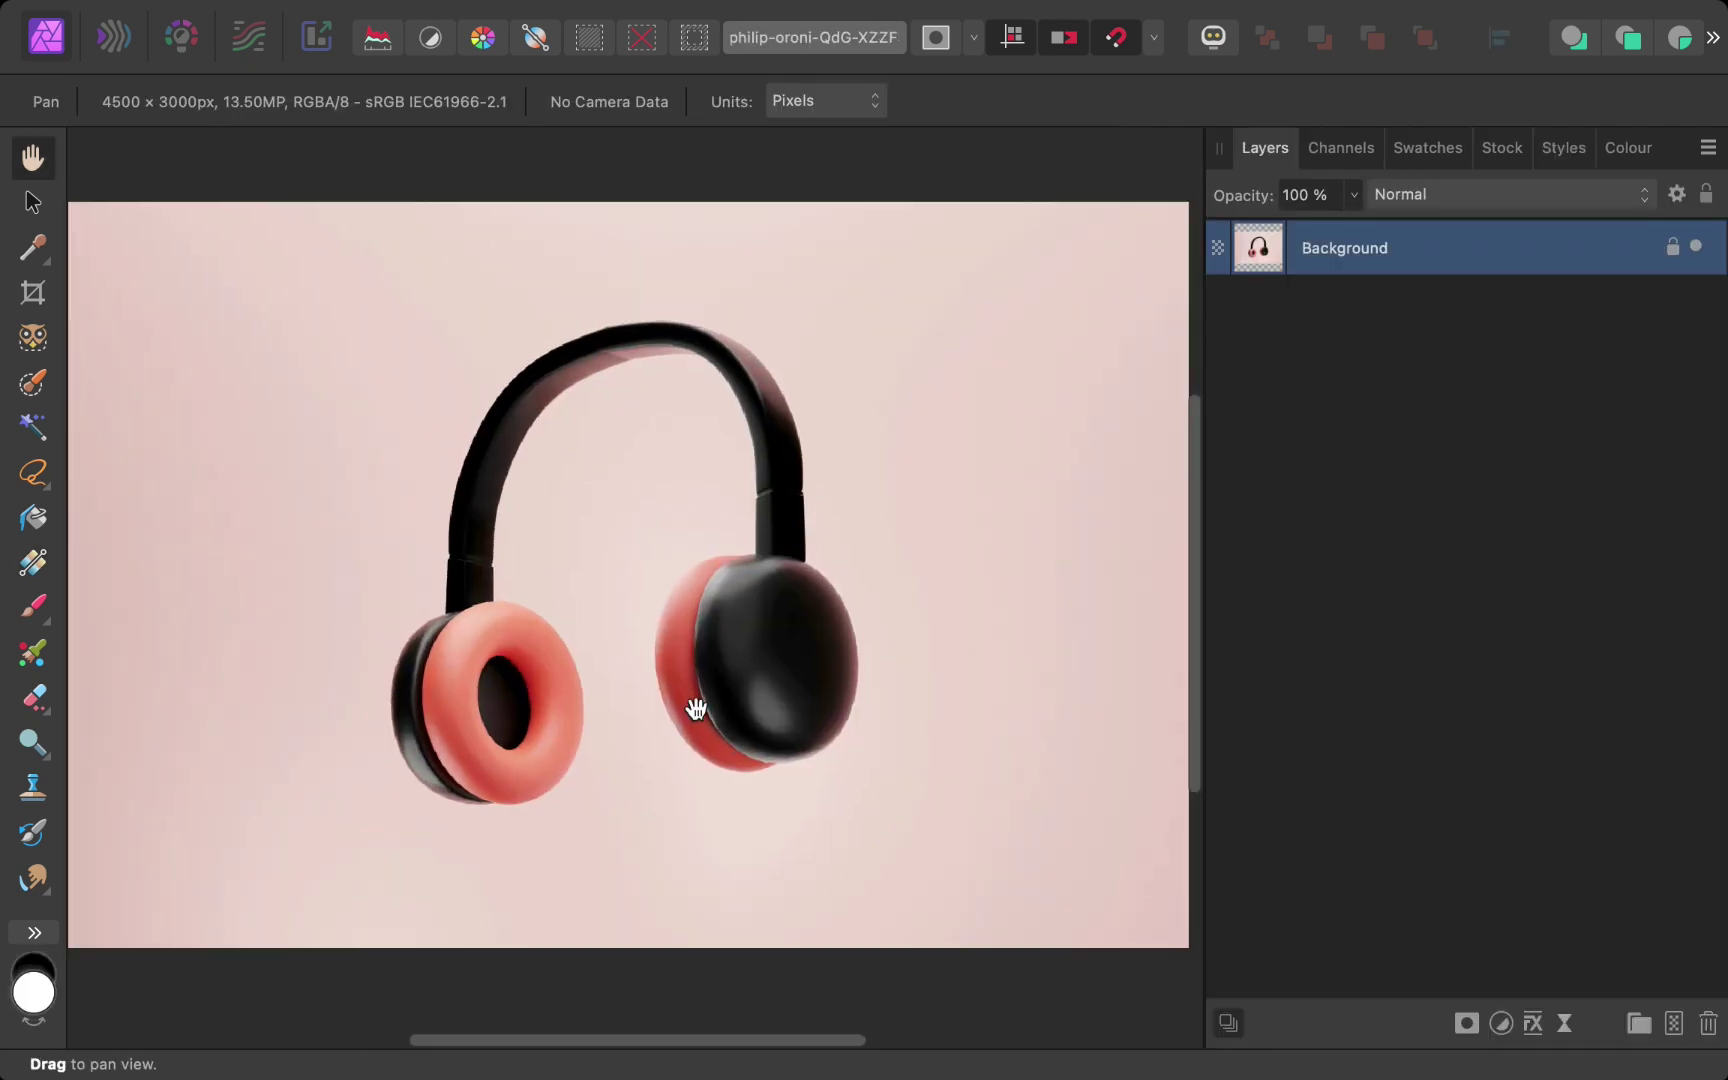
# Step: Select the headphones with a wider Selection Brush and mask out the pink background
pyautogui.press('w')
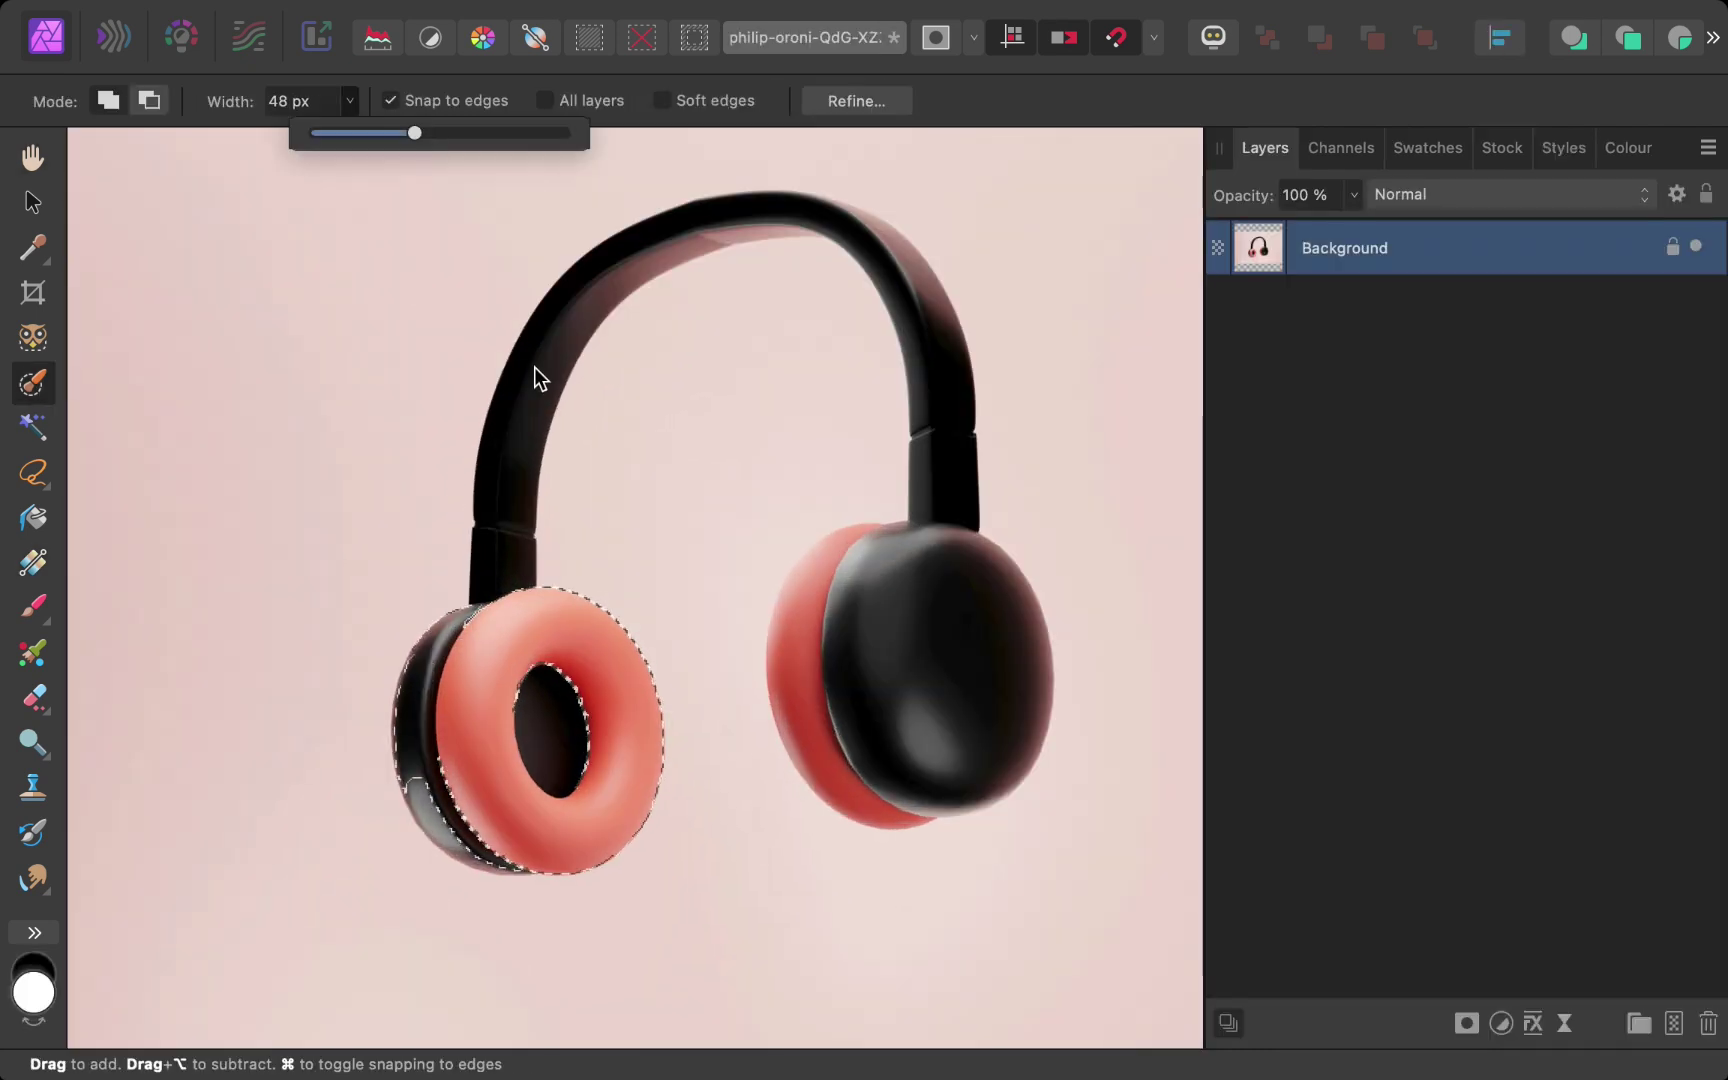
pyautogui.click(349, 100)
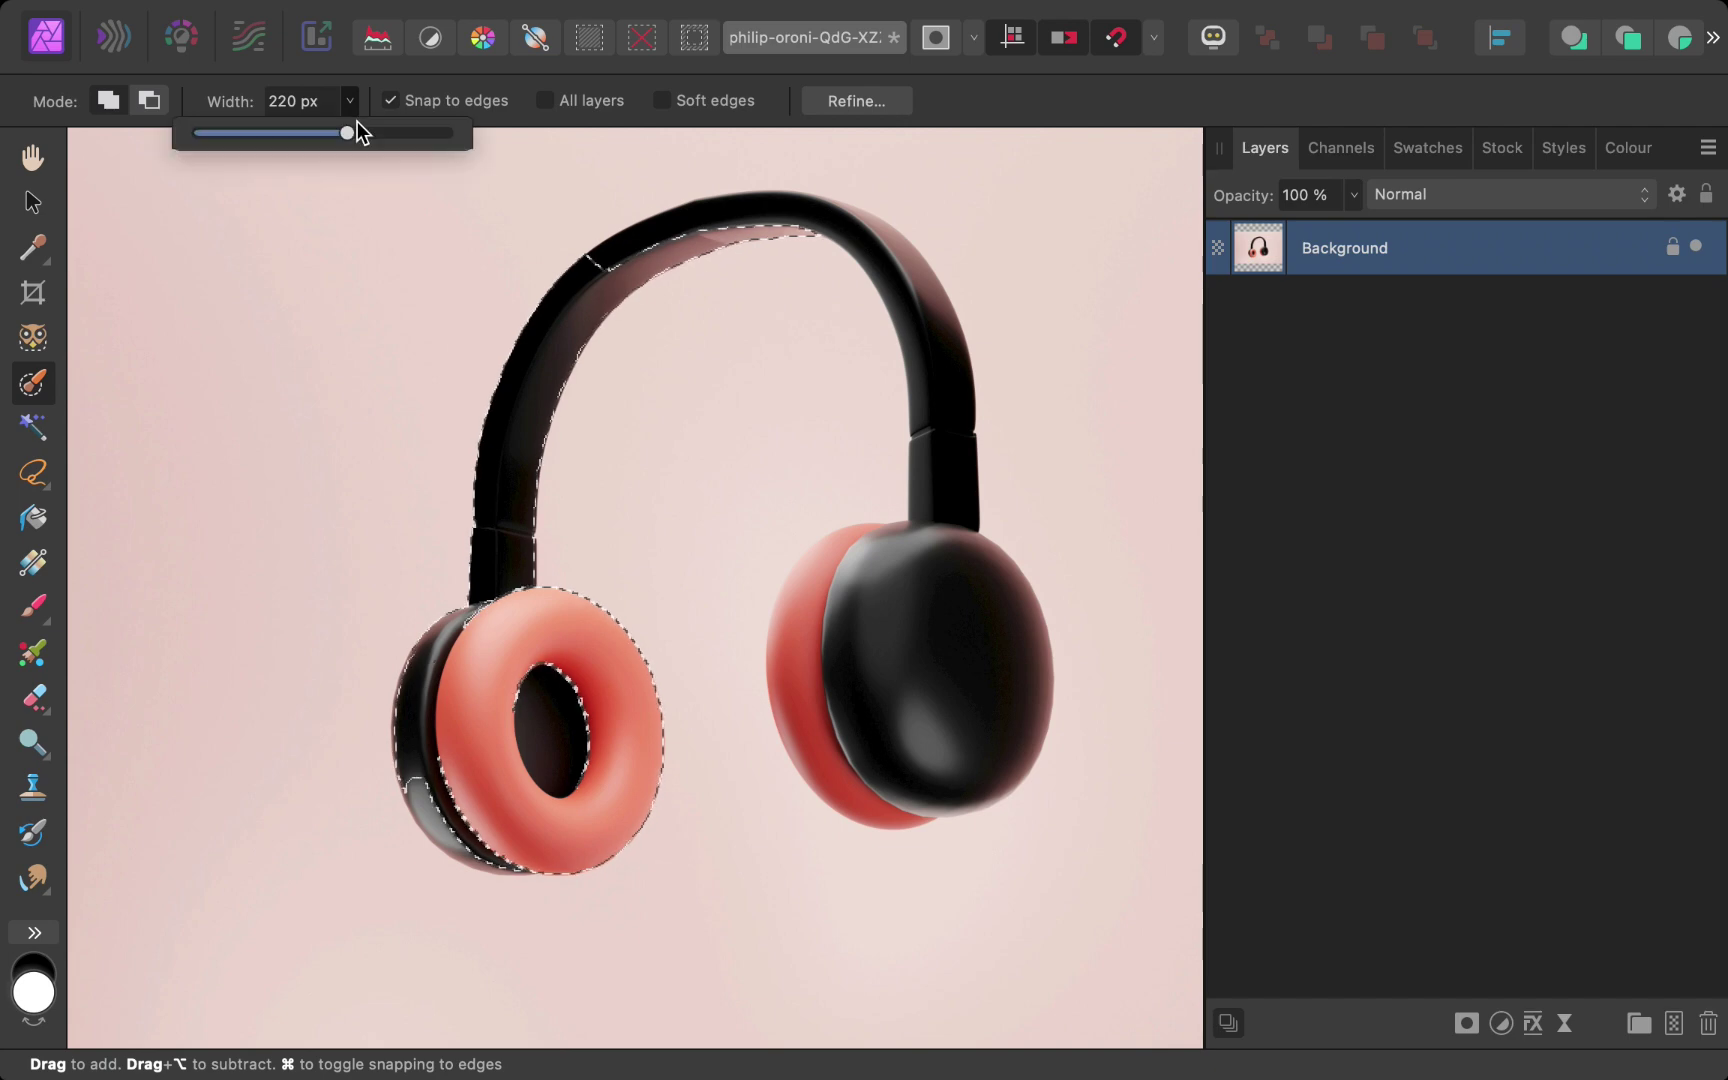
pyautogui.moveTo(347, 128); pyautogui.dragTo(414, 132)
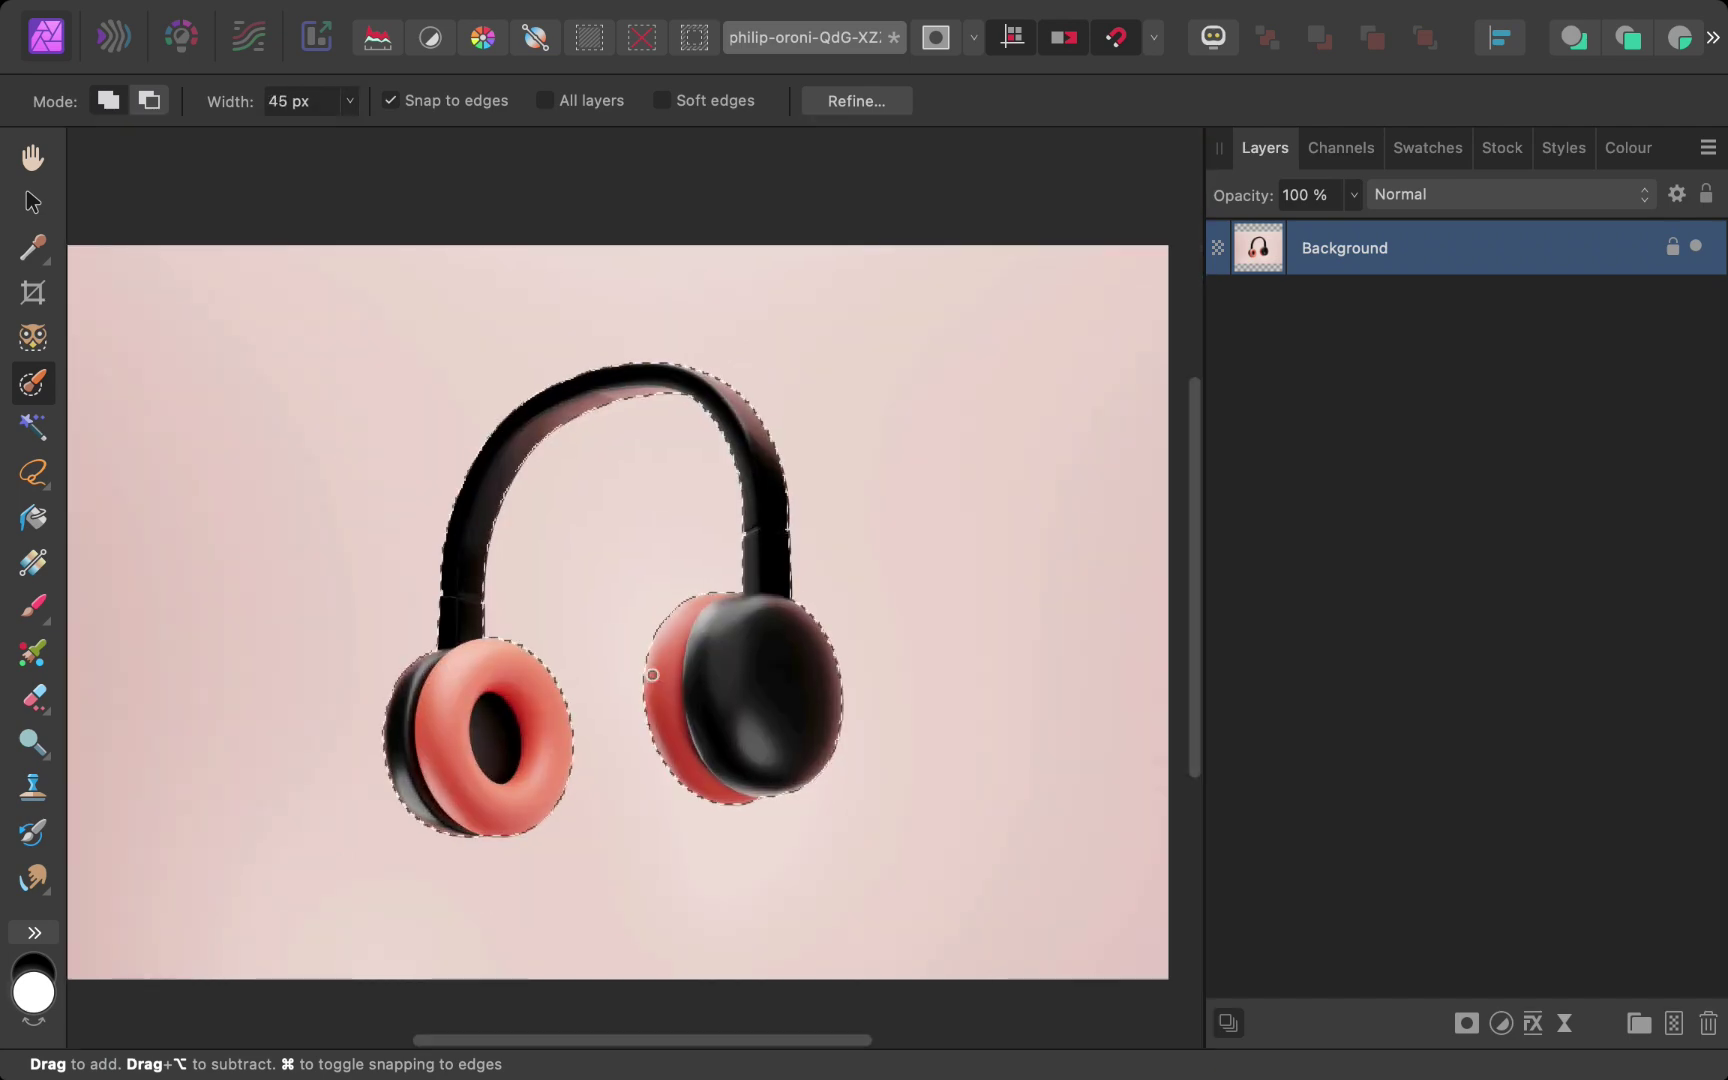
pyautogui.click(1466, 1023)
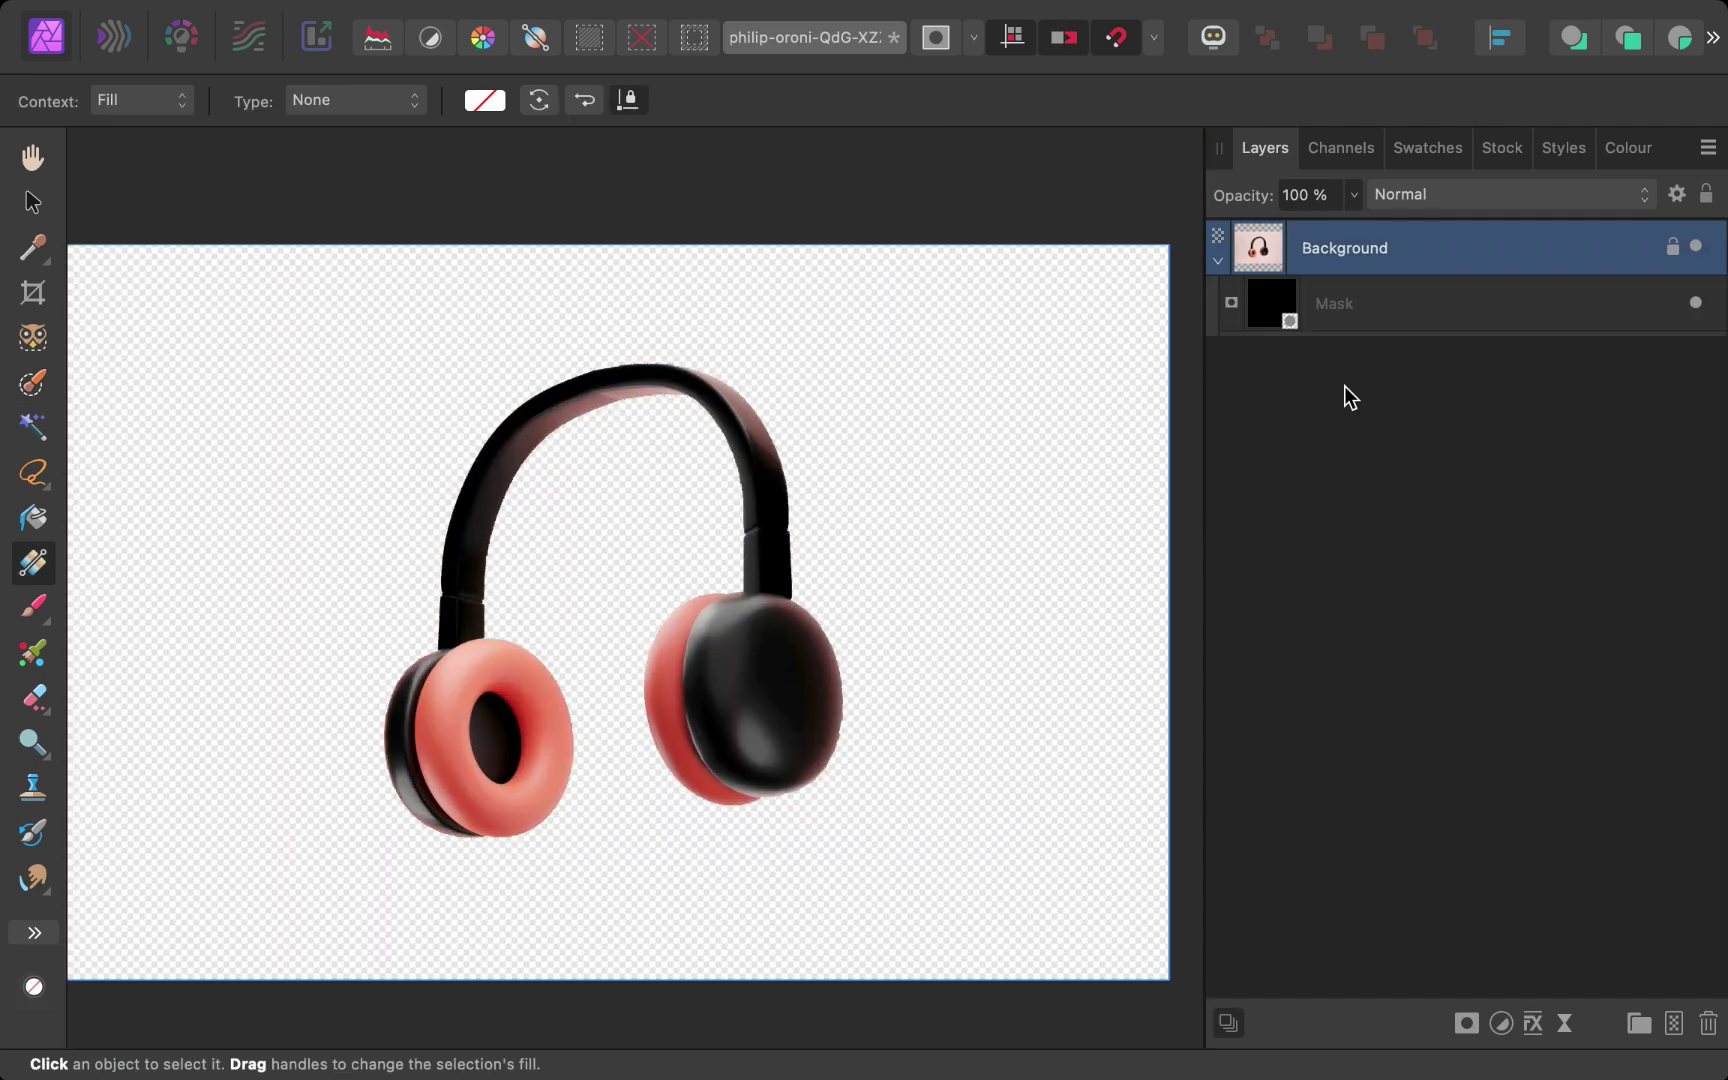
# Step: Add a new white fill layer and move it beneath the cut-out headphones
pyautogui.click(627, 8)
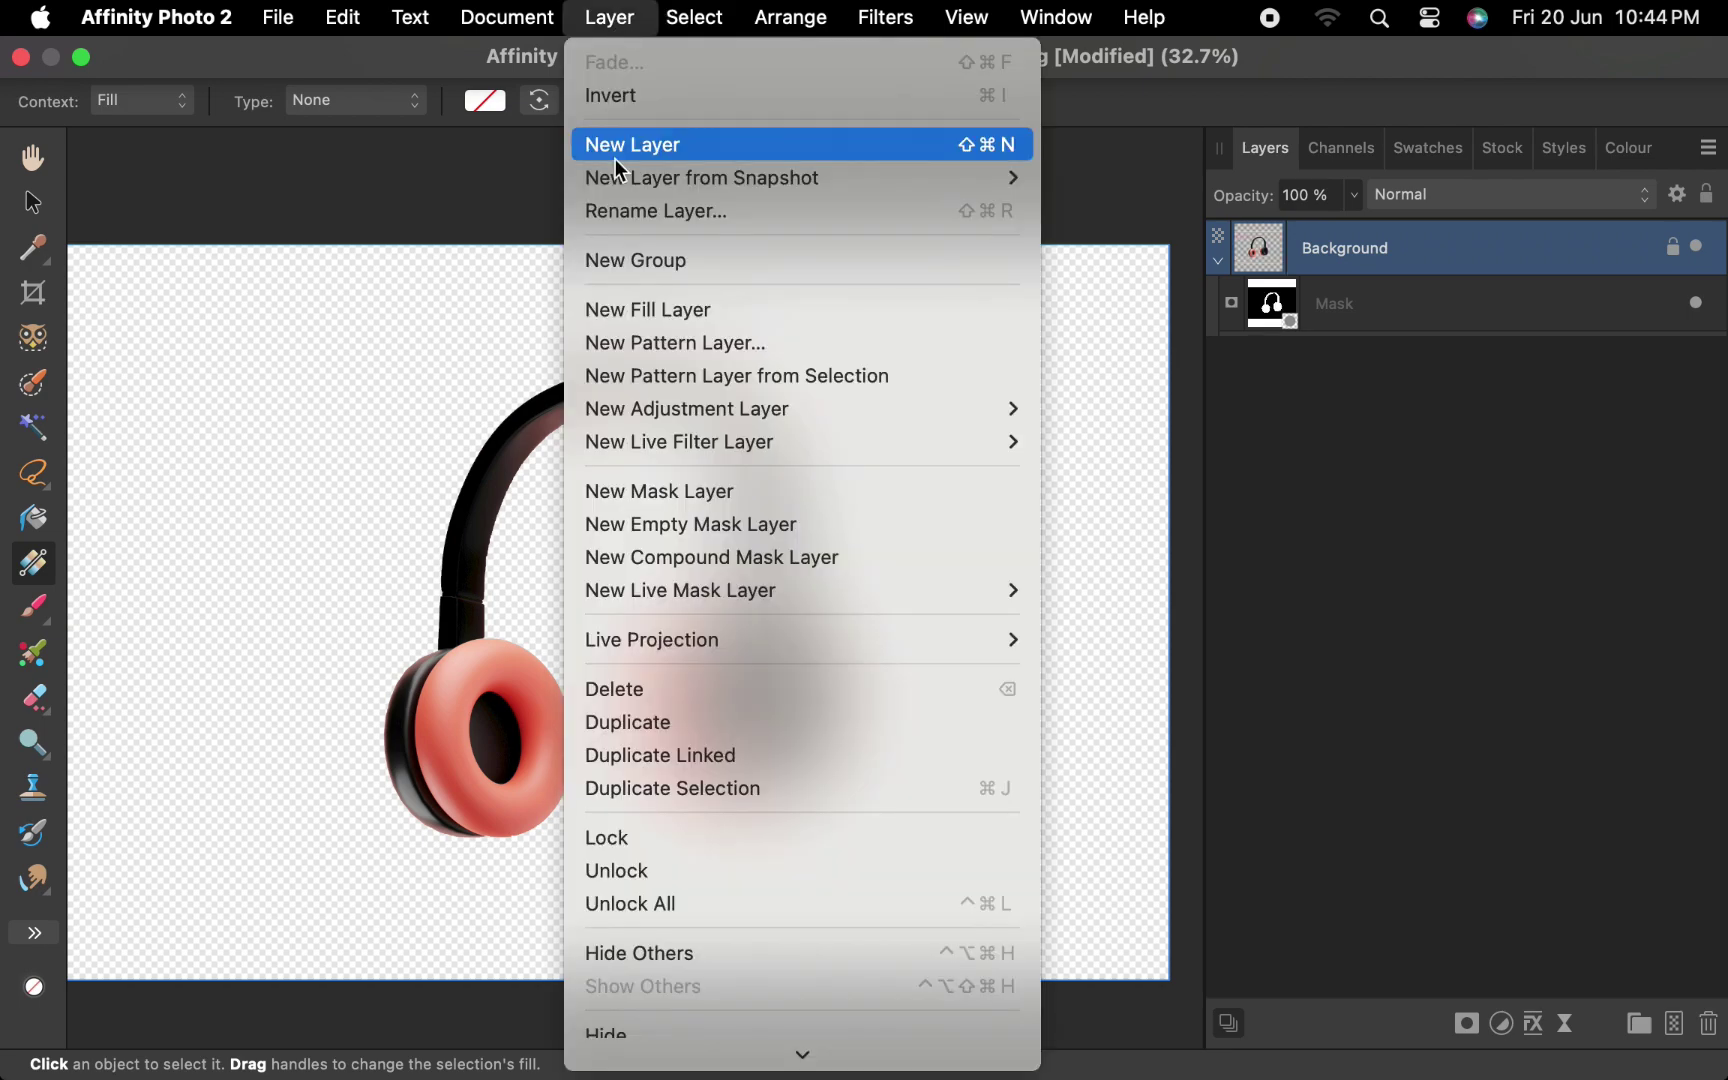
pyautogui.click(626, 302)
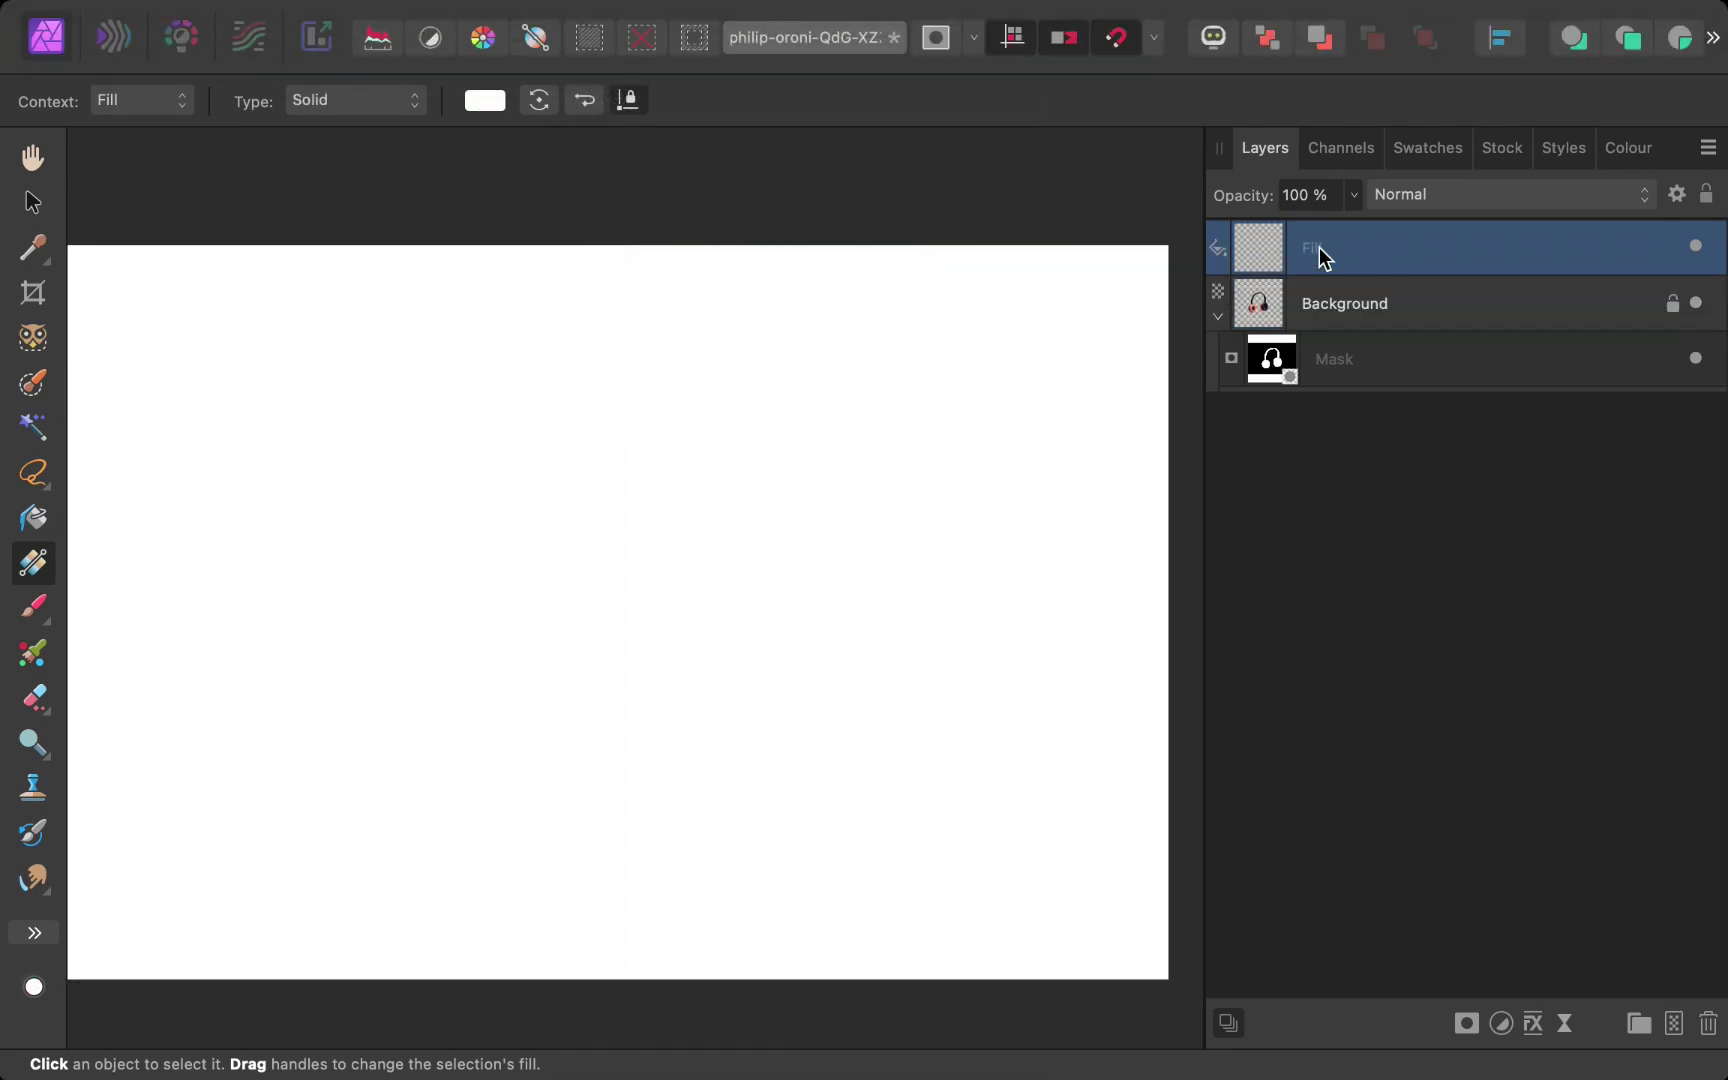
pyautogui.moveTo(1319, 247); pyautogui.dragTo(1270, 446)
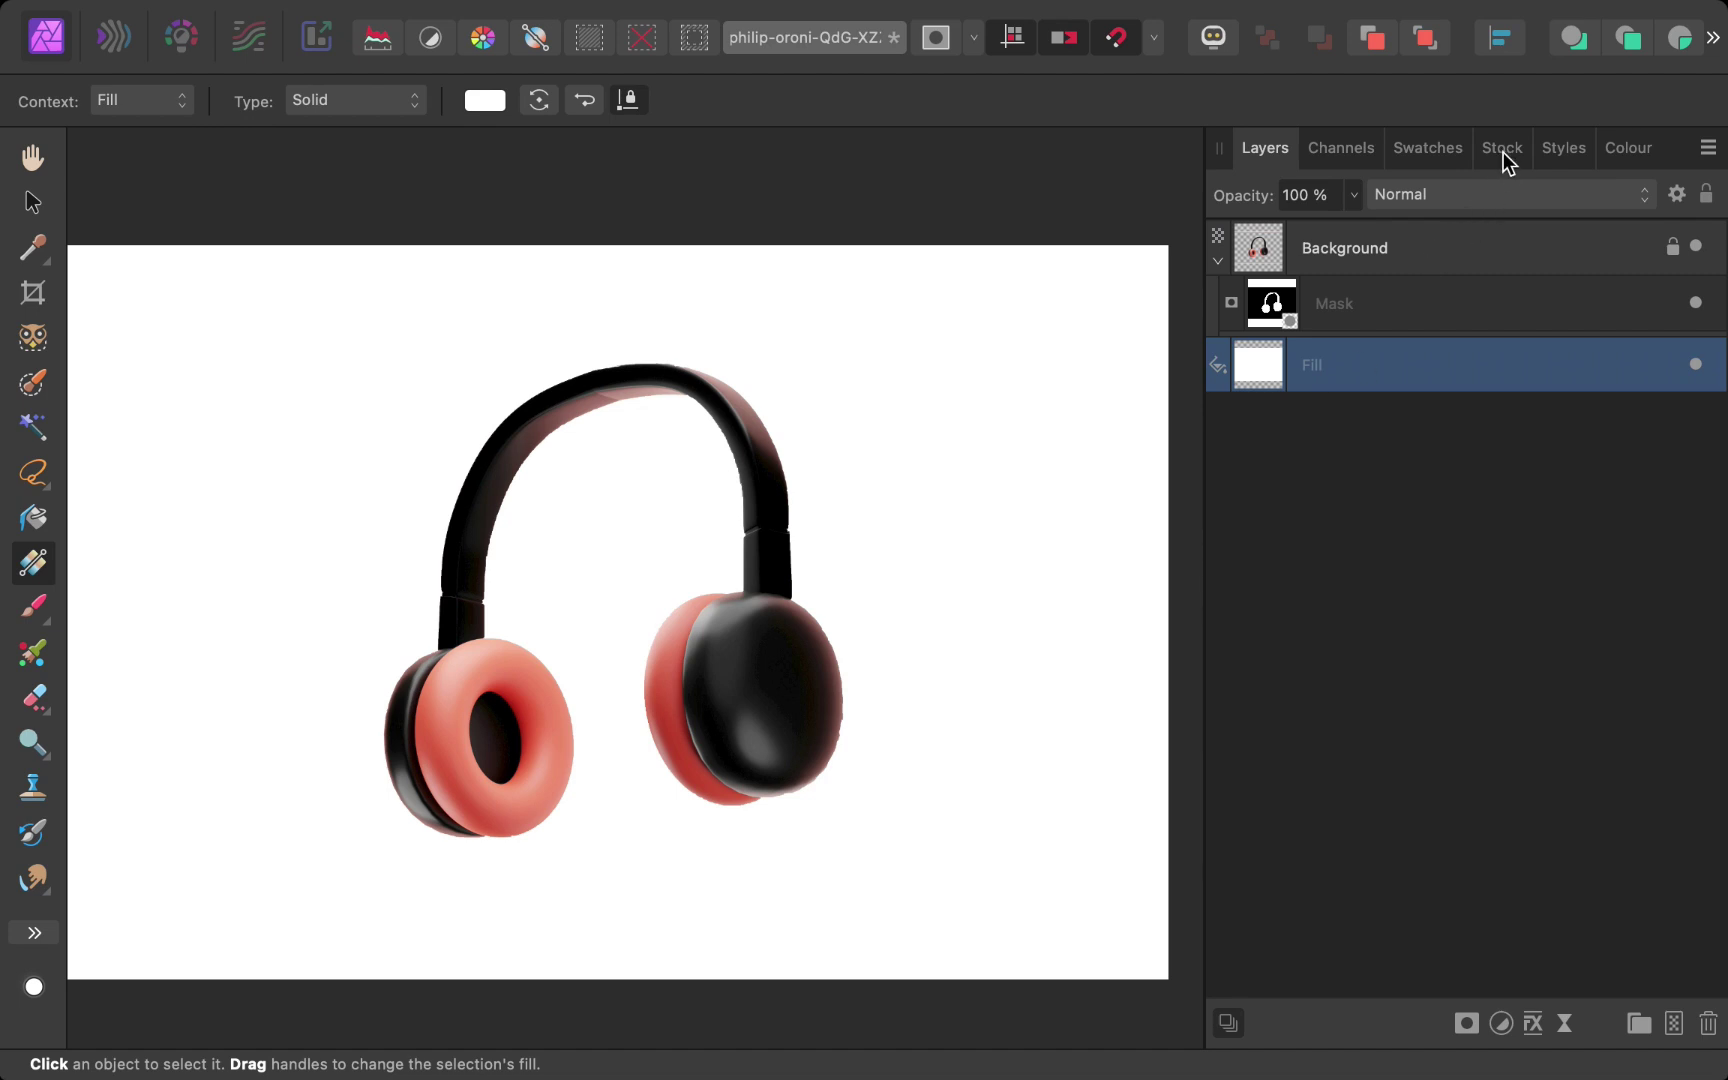
pyautogui.click(1563, 148)
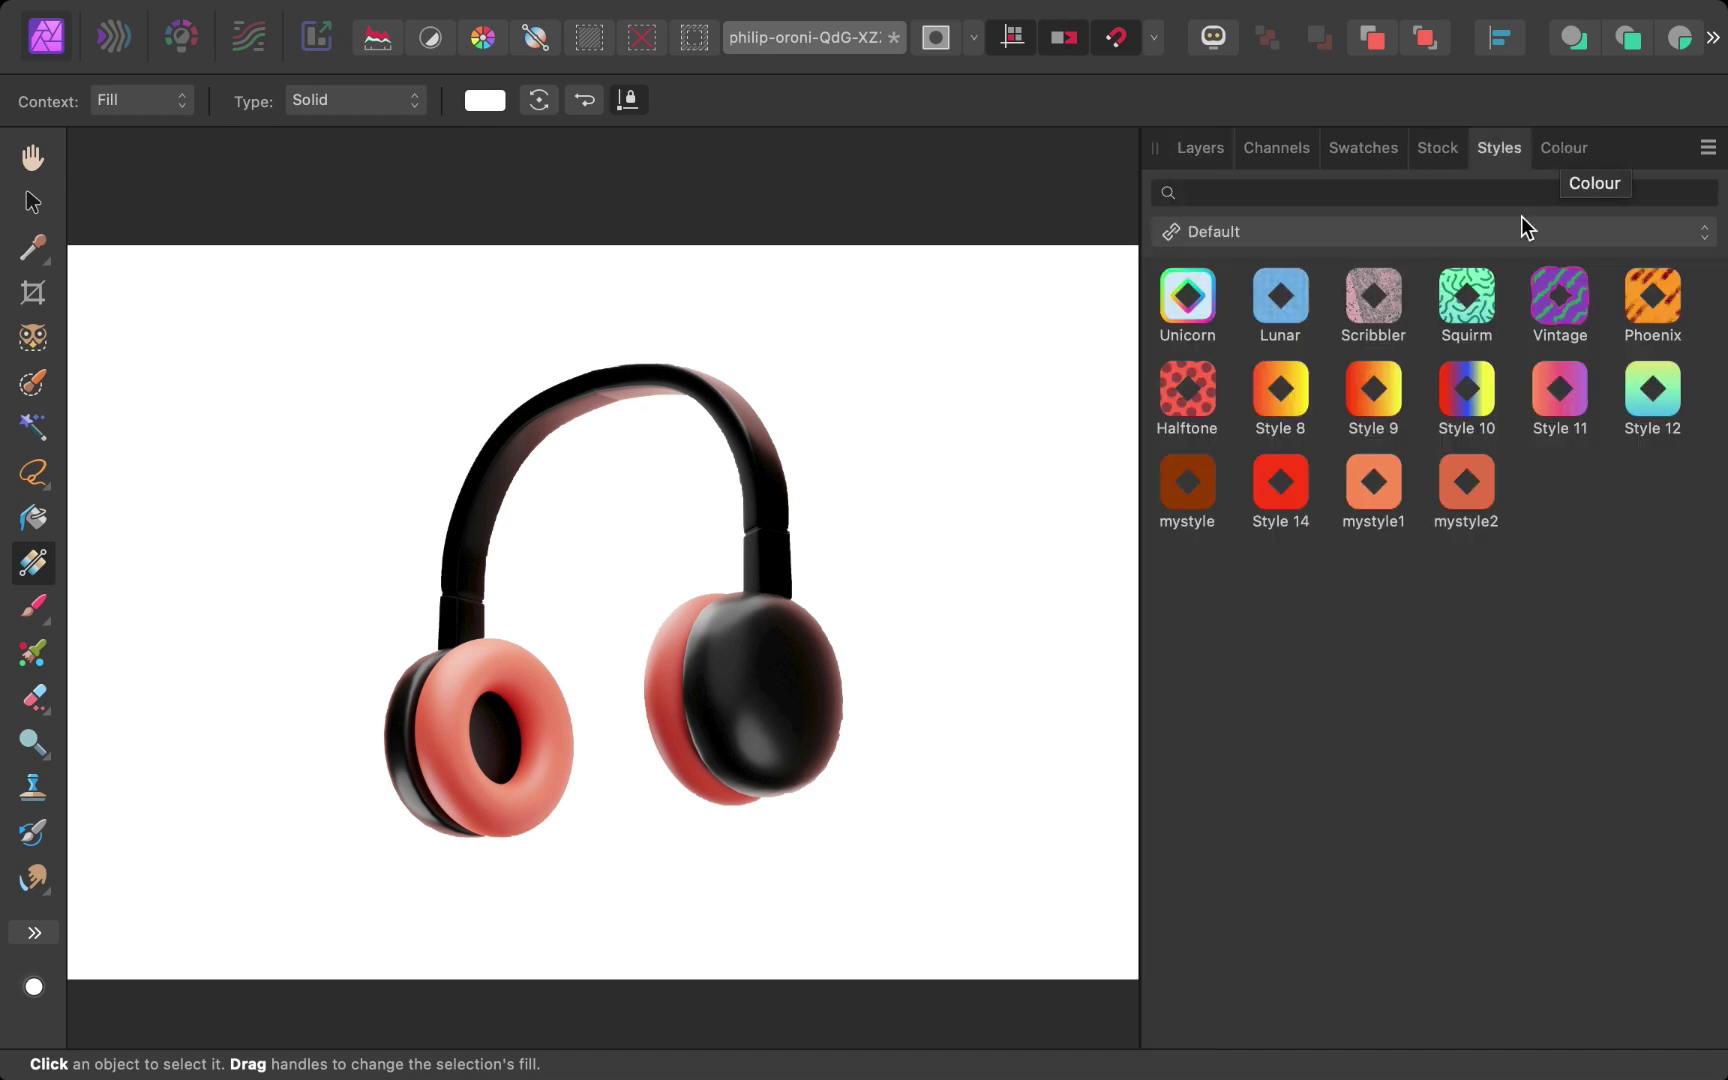
# Step: Apply the saved mystyle2 rainbow gradient to the fill layer, stretched edge to edge across the canvas
pyautogui.moveTo(332, 366); pyautogui.dragTo(1114, 385)
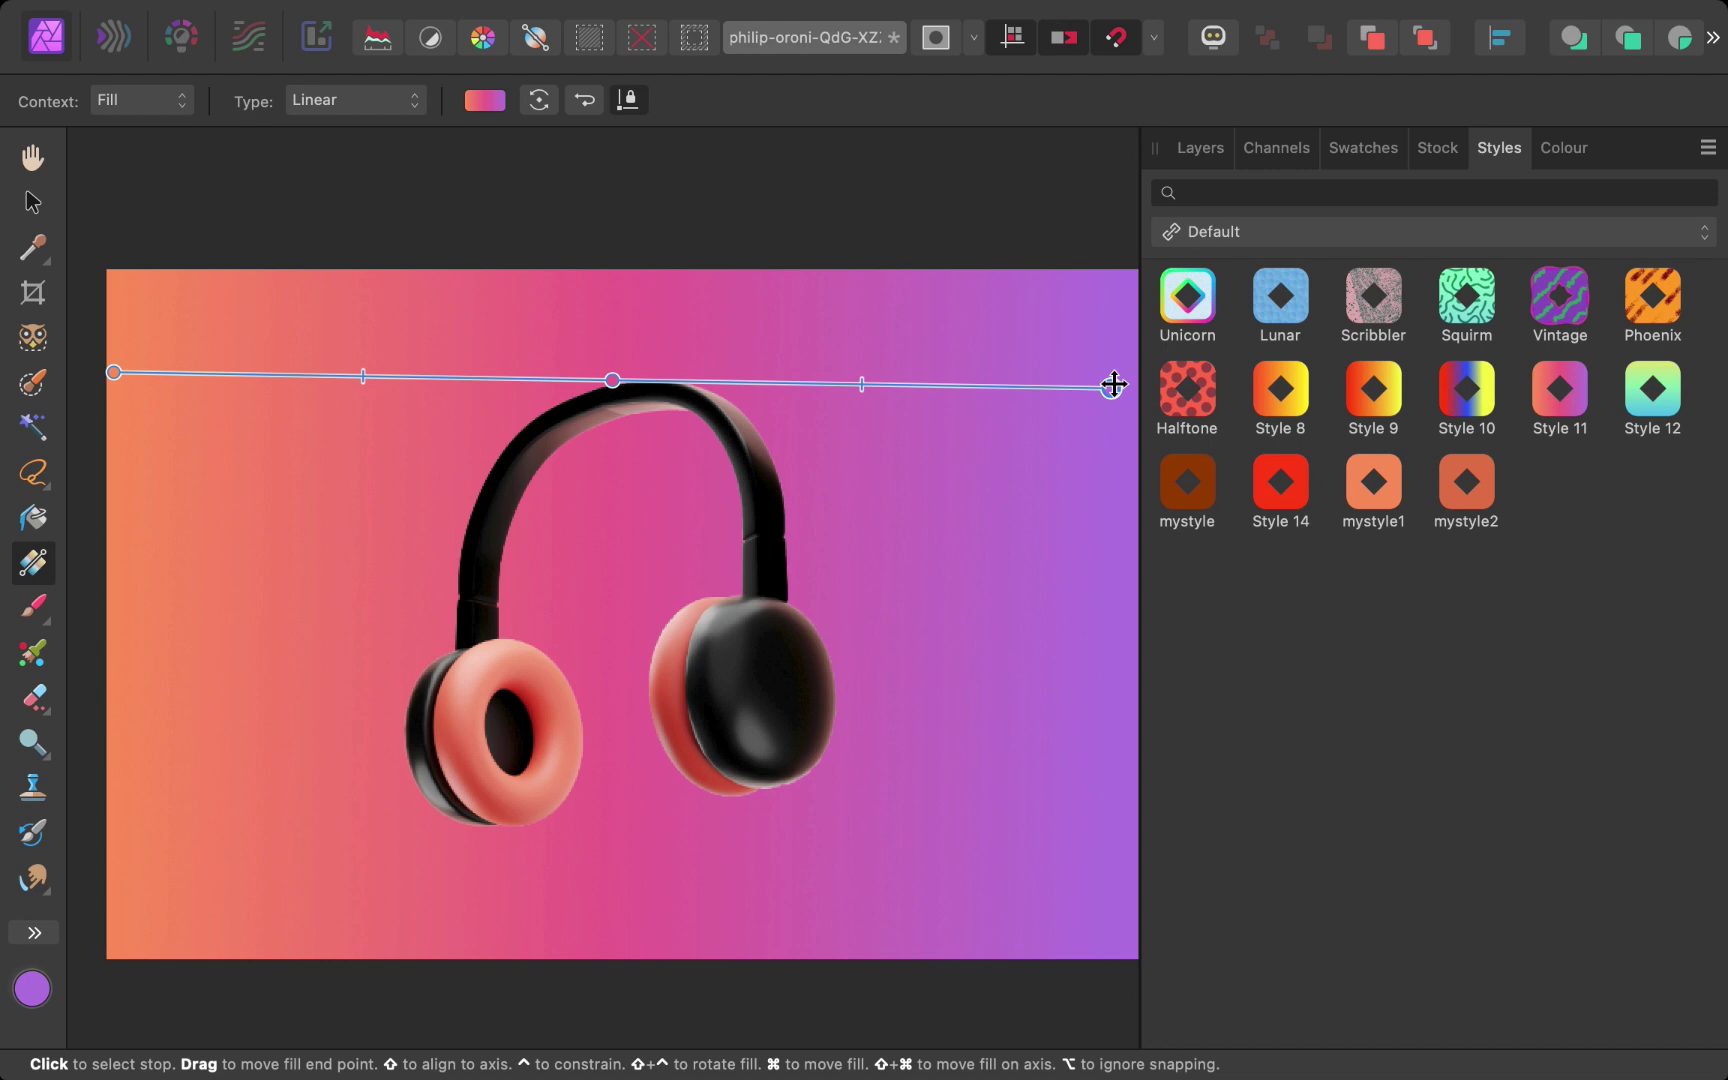
pyautogui.click(1456, 490)
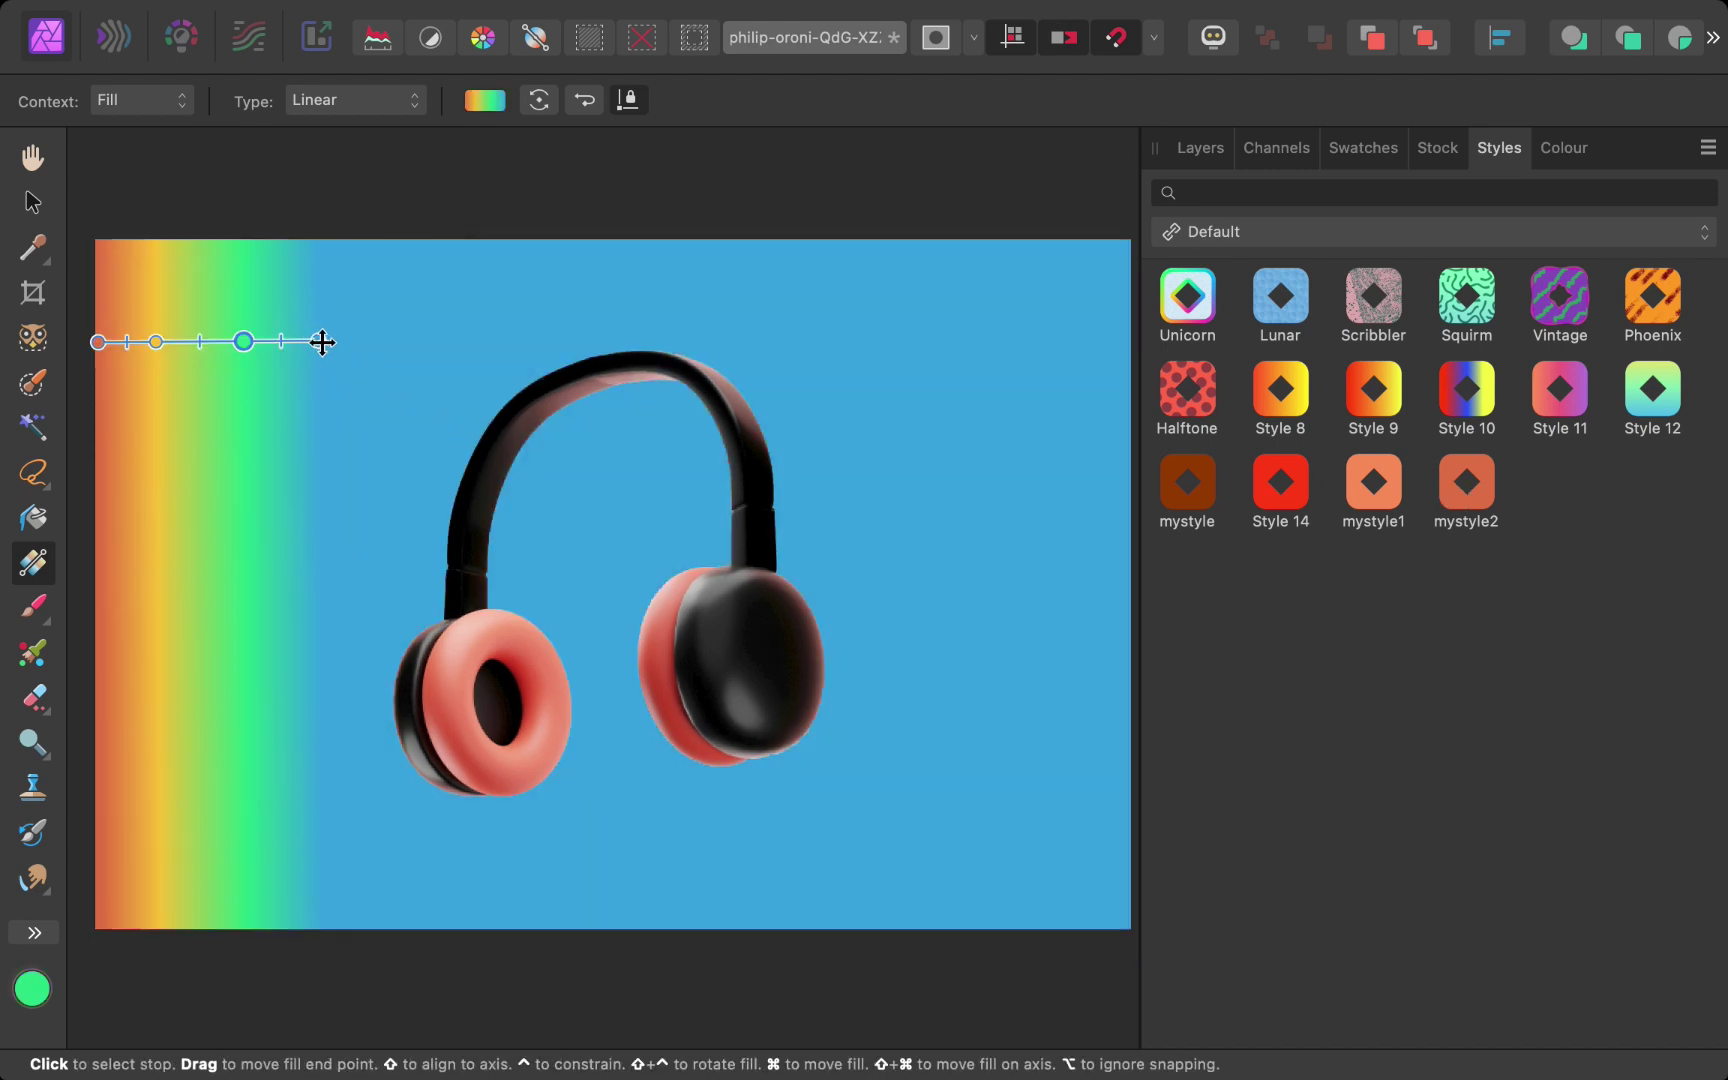
pyautogui.moveTo(320, 342); pyautogui.dragTo(1081, 342)
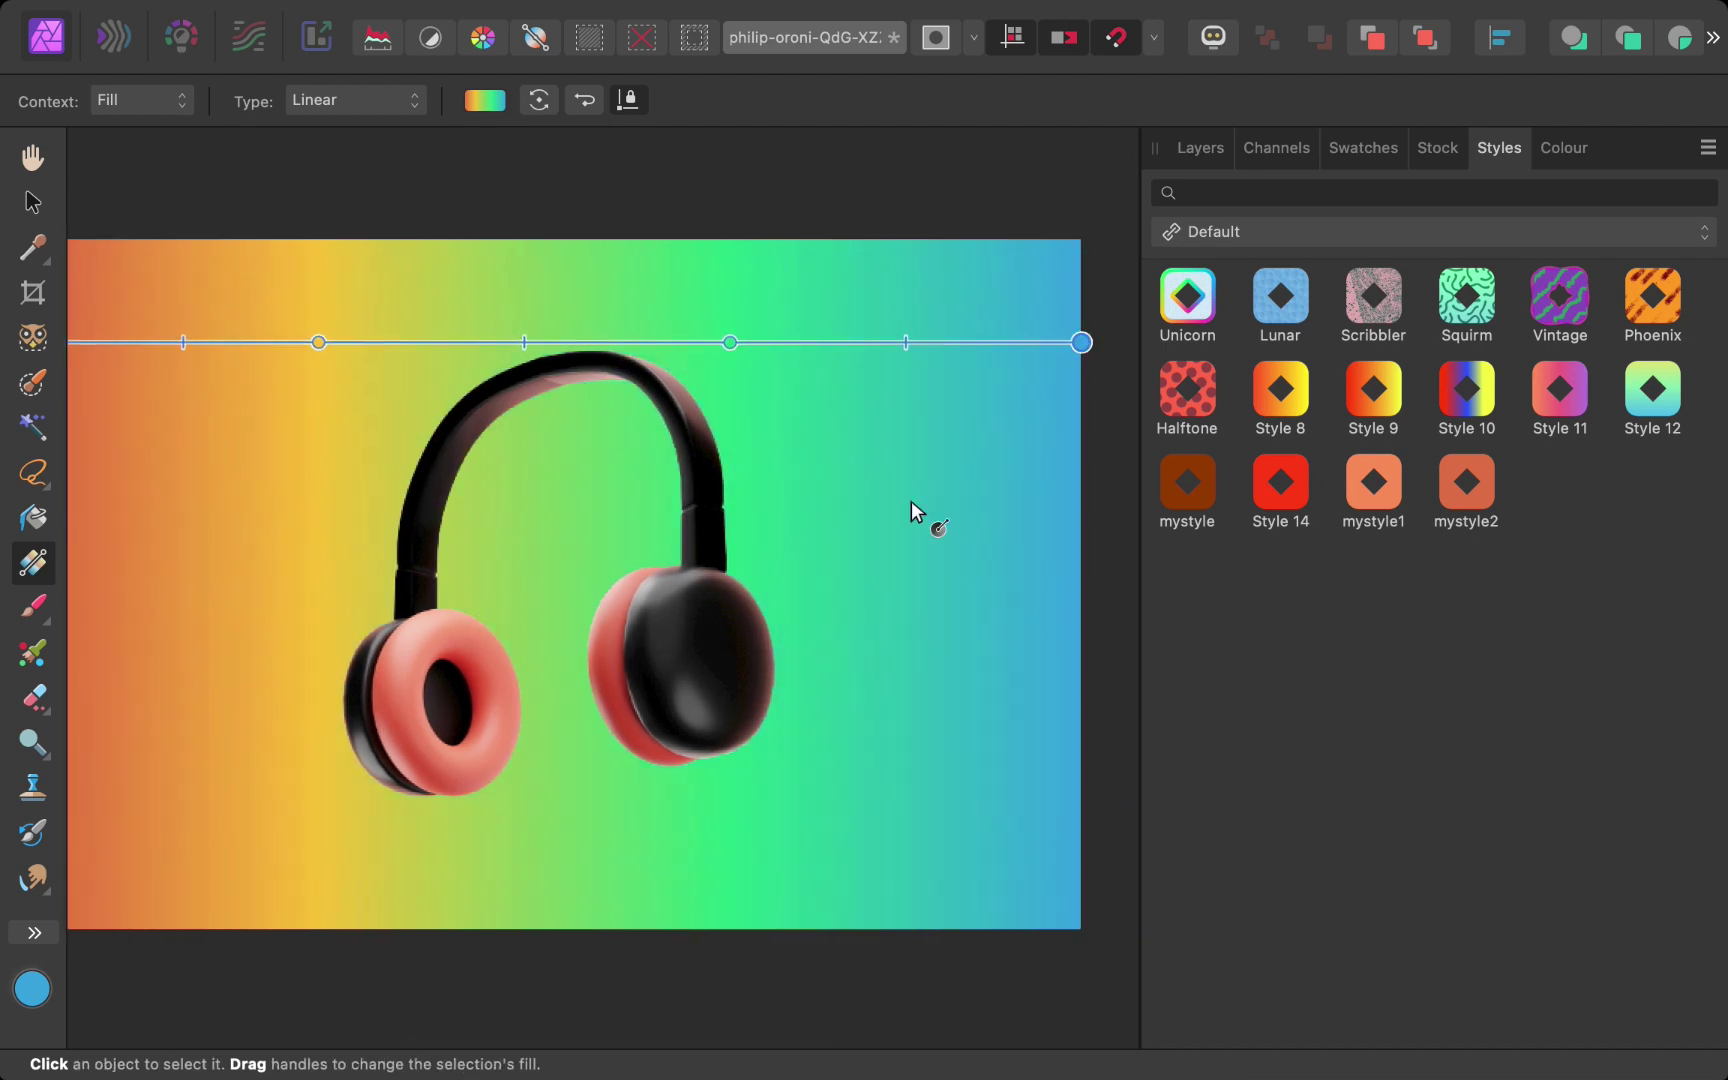